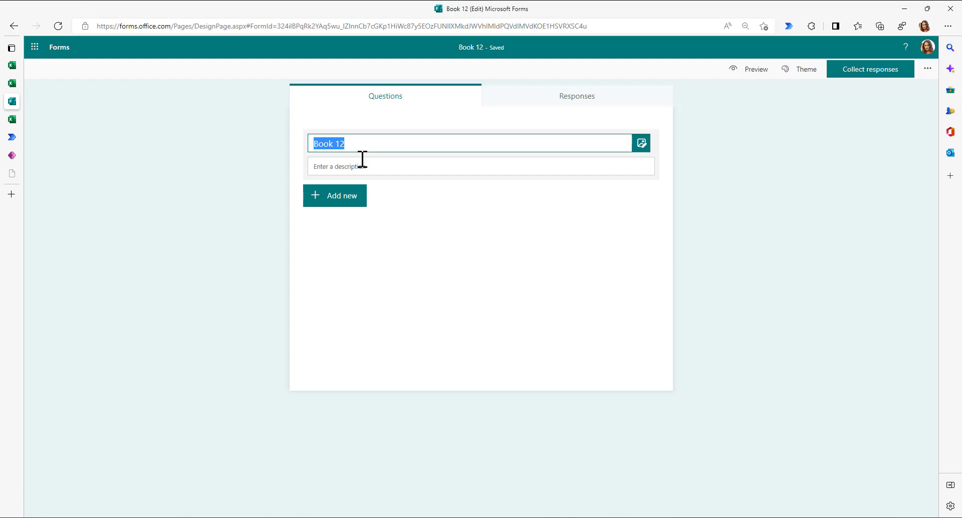
# - Title the form Produkte Liste and add text questions Produkt ID and Produkt Name
pyautogui.write('Pro')
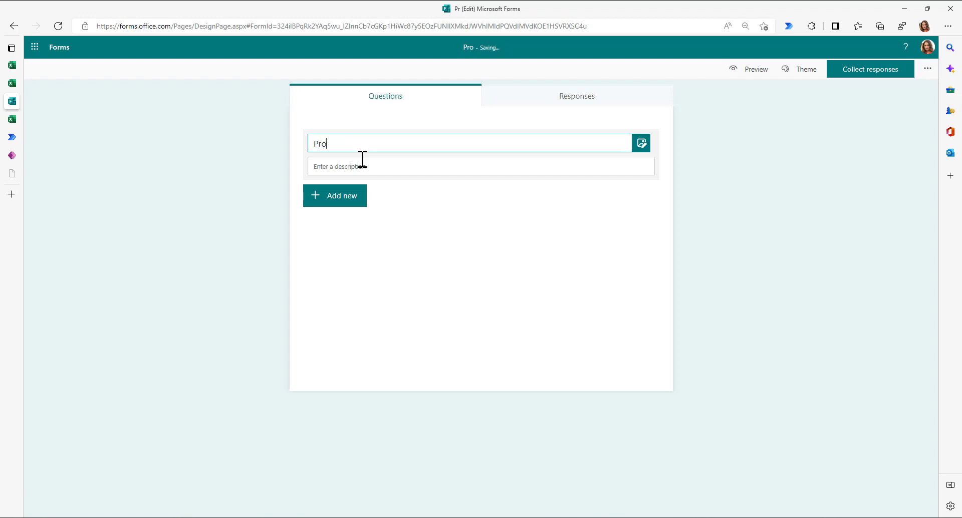
pyautogui.write('dukte Liste')
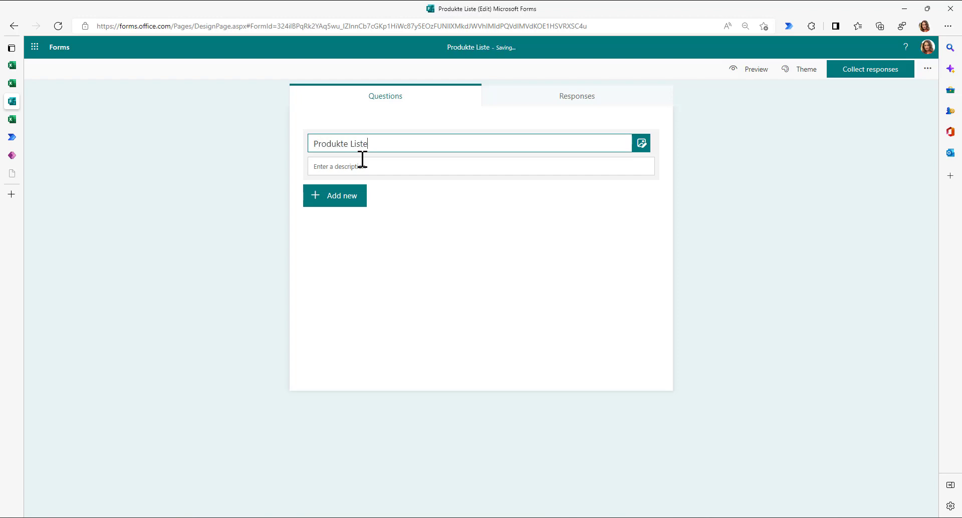
pyautogui.tripleClick(356, 144)
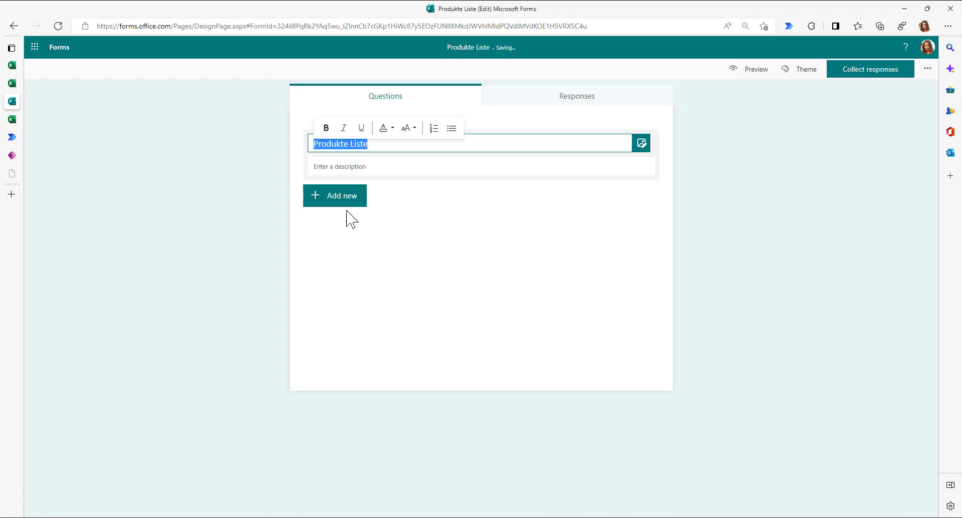
pyautogui.click(339, 200)
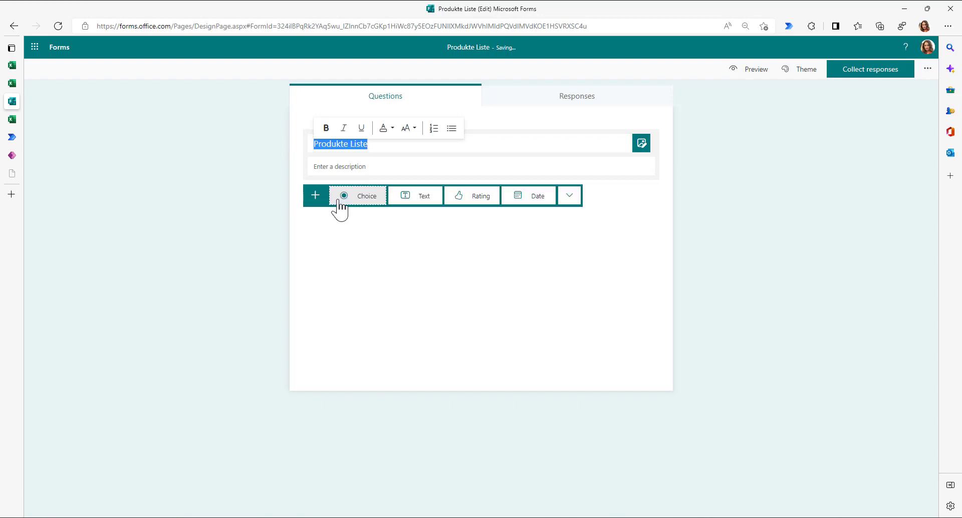
pyautogui.click(419, 202)
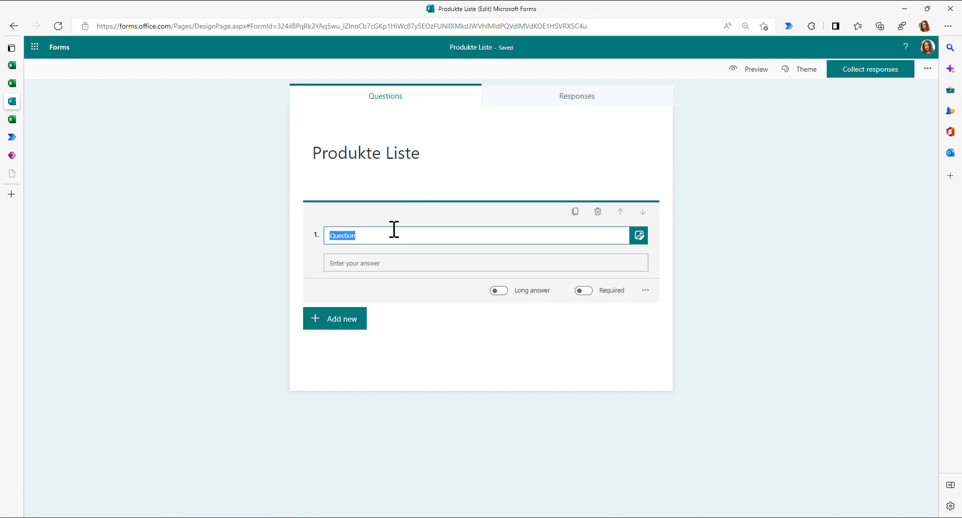
pyautogui.write('Produkt ID')
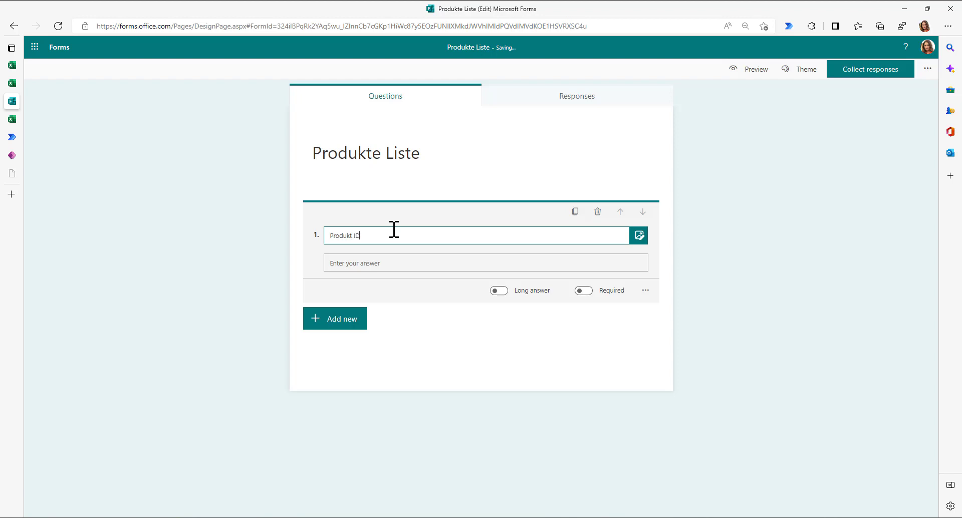
pyautogui.click(317, 323)
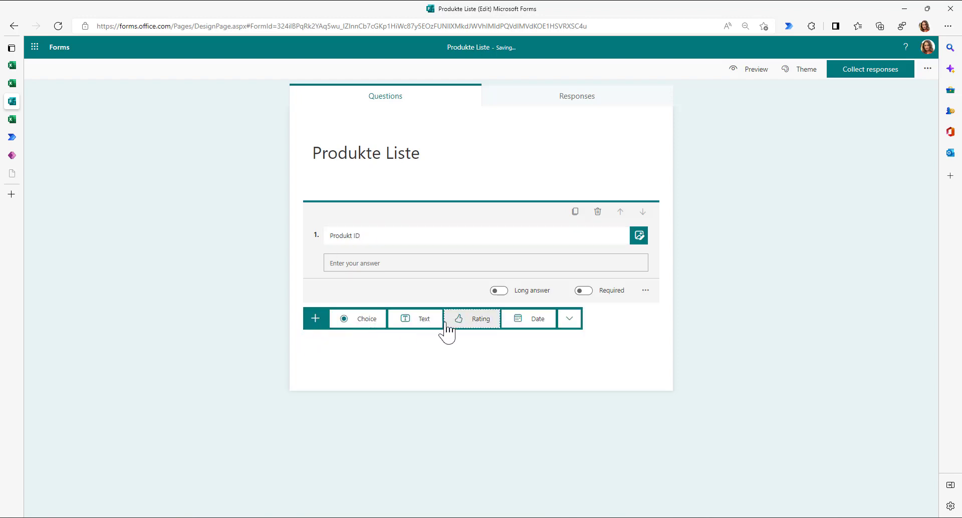
pyautogui.click(424, 319)
pyautogui.write('Pro')
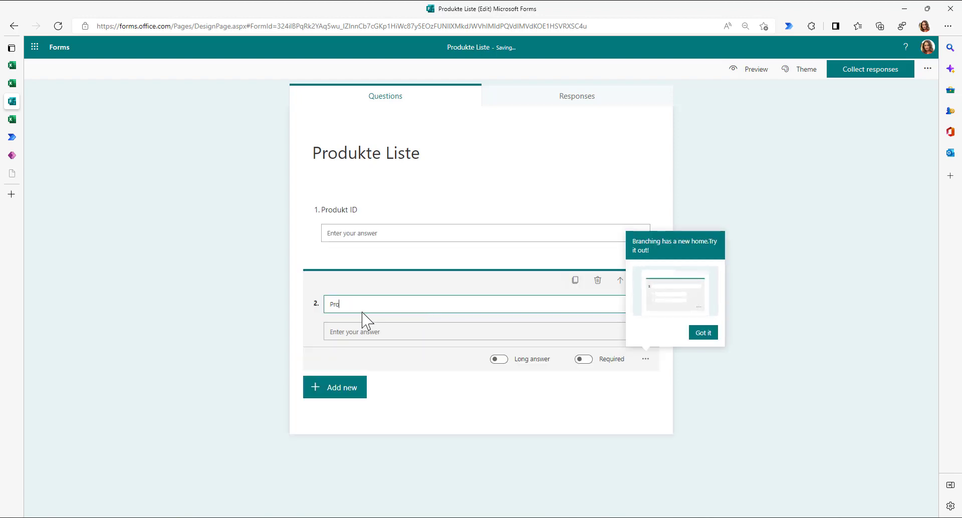
pyautogui.write('dukt Name')
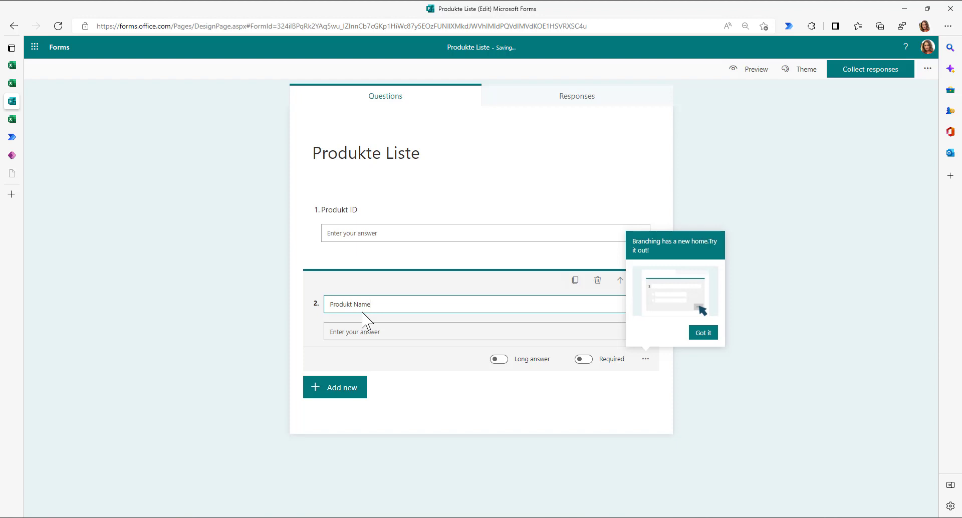
# - Add text questions Produkt Beschreibung and Product Price, then preview the form
pyautogui.click(321, 391)
pyautogui.click(430, 396)
pyautogui.write('Produkt Beschreibung')
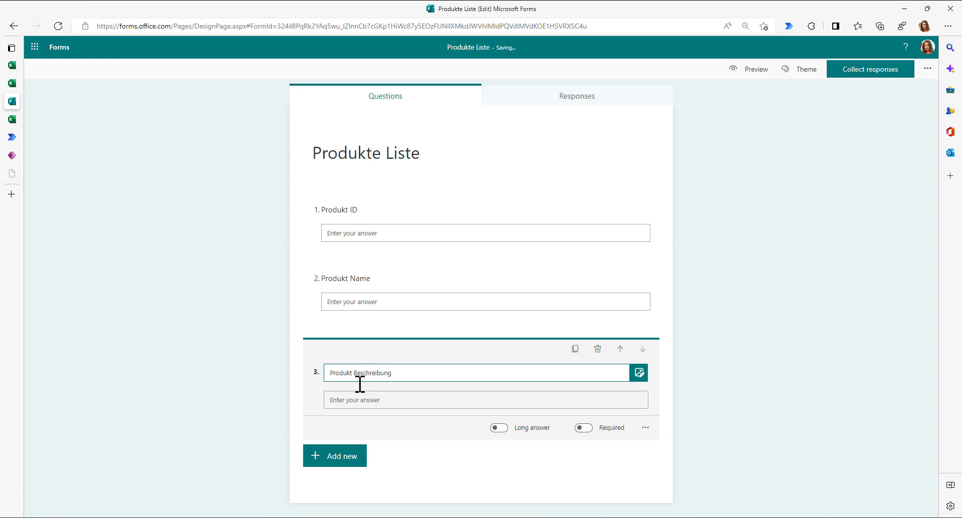
pyautogui.click(340, 460)
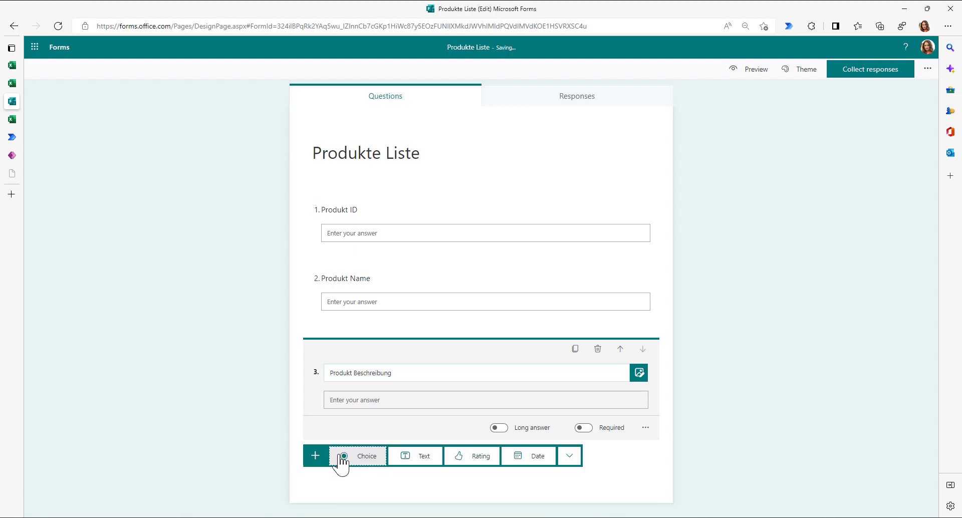
pyautogui.click(408, 463)
pyautogui.write('Product Price')
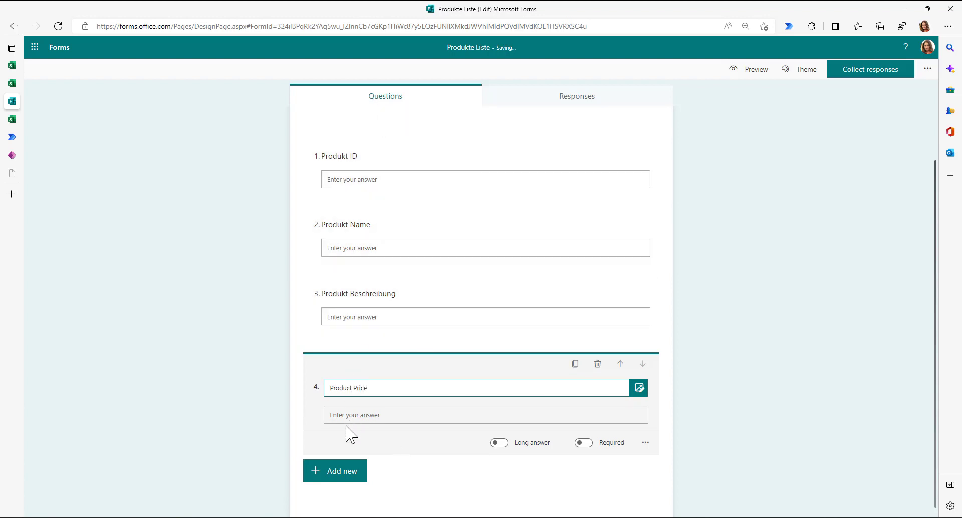
pyautogui.click(749, 69)
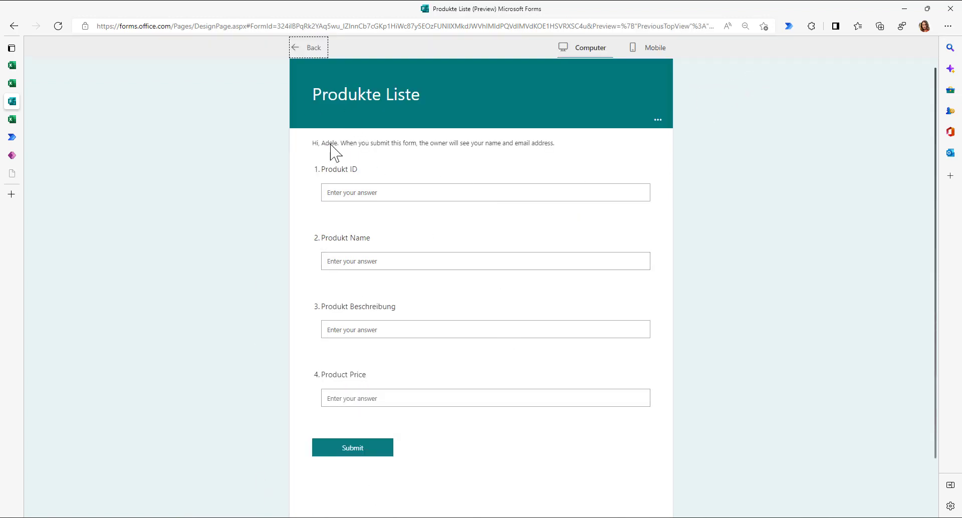
# - Leave the preview and apply the chemistry-lab background theme to the form
pyautogui.click(309, 48)
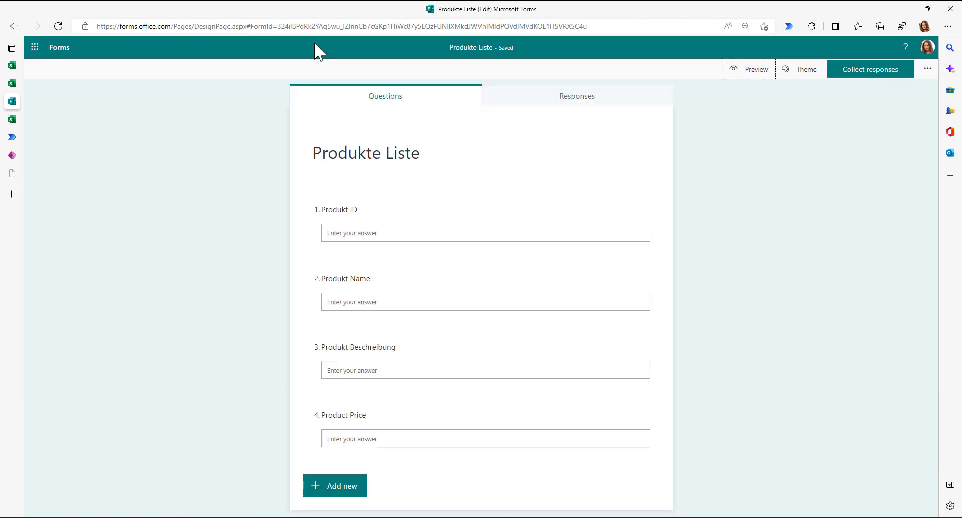
pyautogui.click(799, 70)
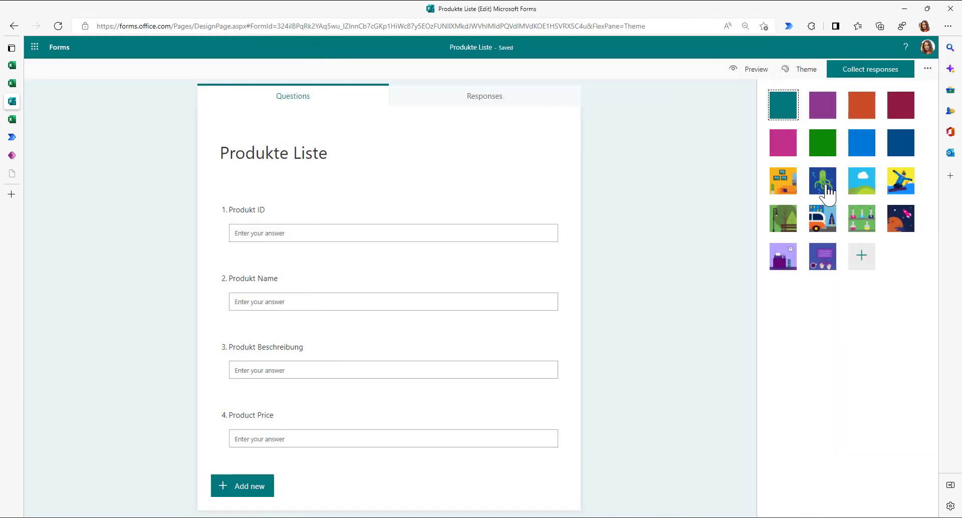
pyautogui.click(862, 220)
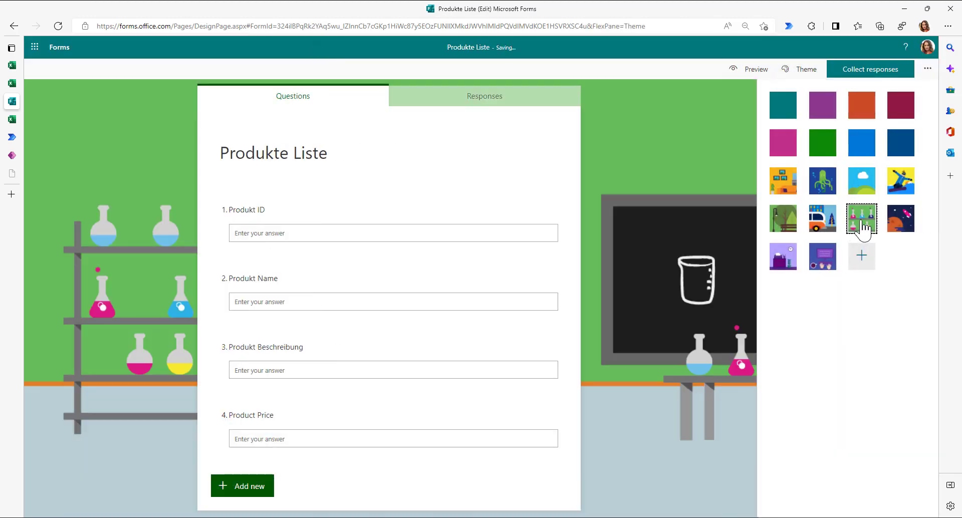
# - In the form settings, change who can respond to Anyone can respond
pyautogui.click(850, 75)
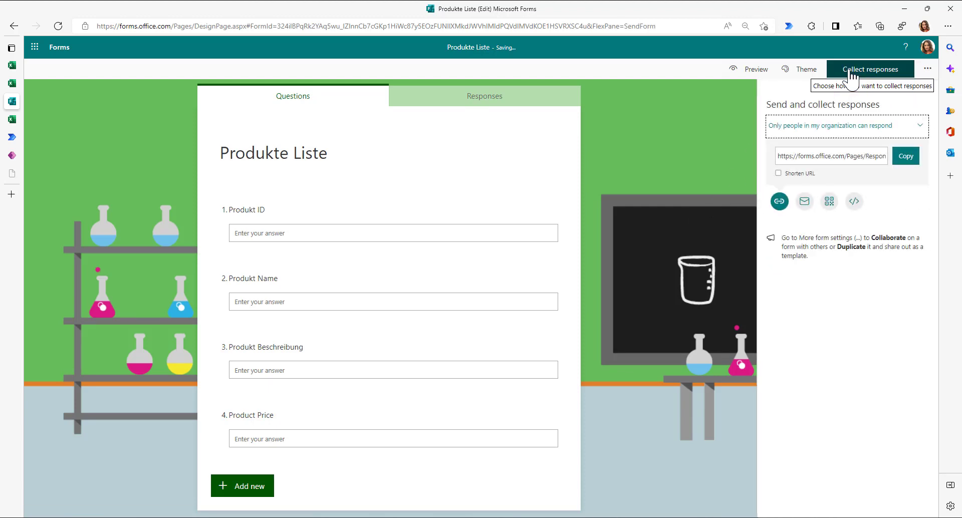
pyautogui.click(927, 75)
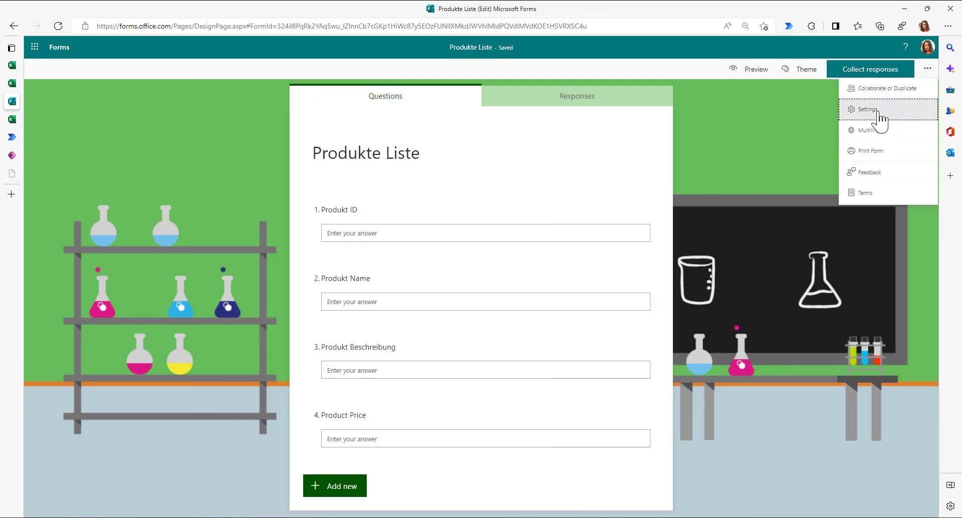
pyautogui.click(935, 119)
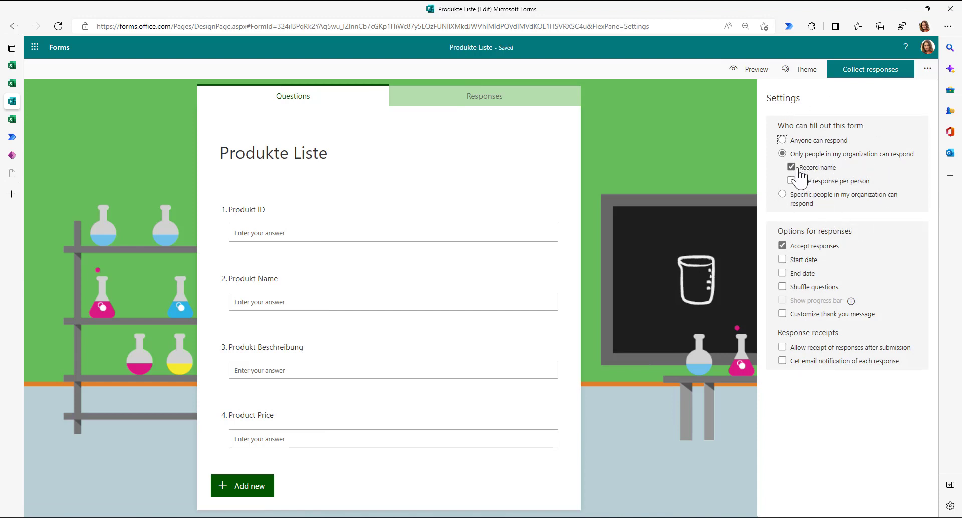
pyautogui.click(793, 197)
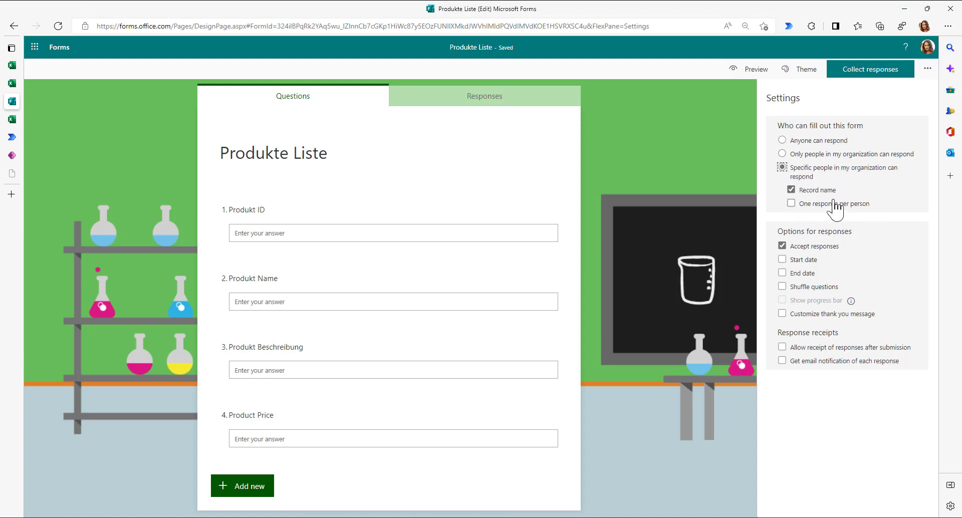
pyautogui.click(808, 142)
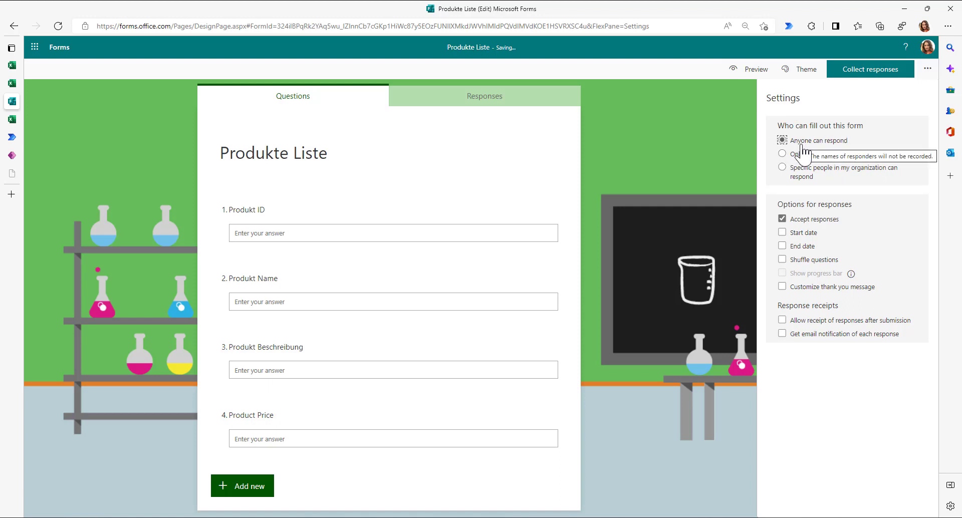
# - Copy the form's shortened response link from the sharing options
pyautogui.click(862, 70)
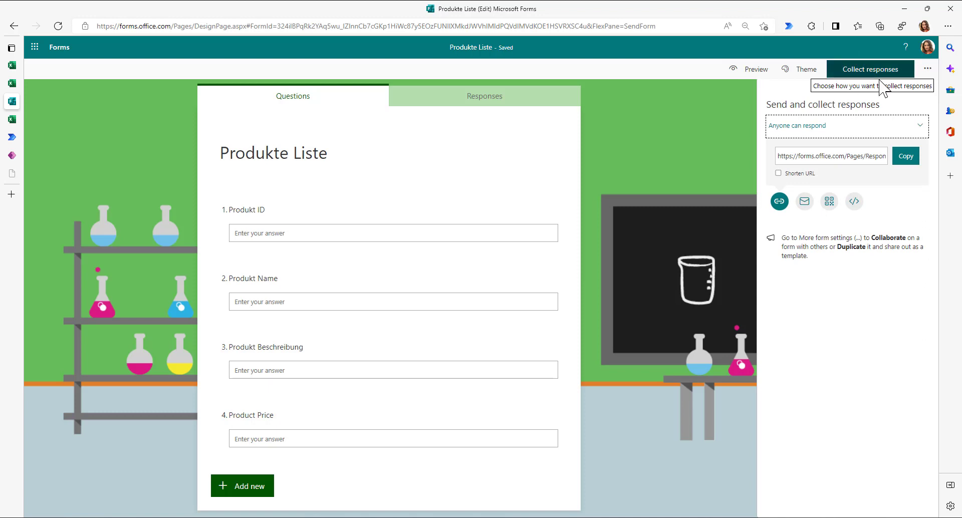
pyautogui.click(825, 204)
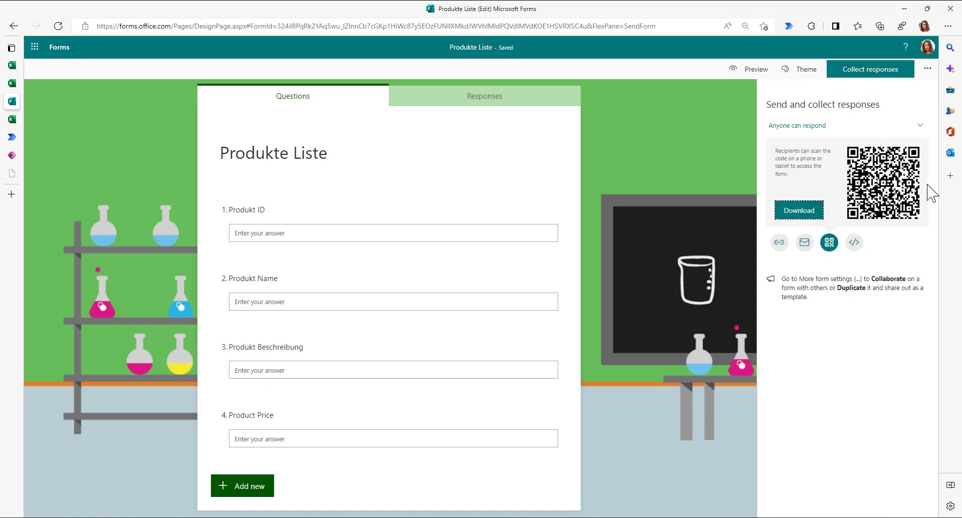
pyautogui.click(779, 242)
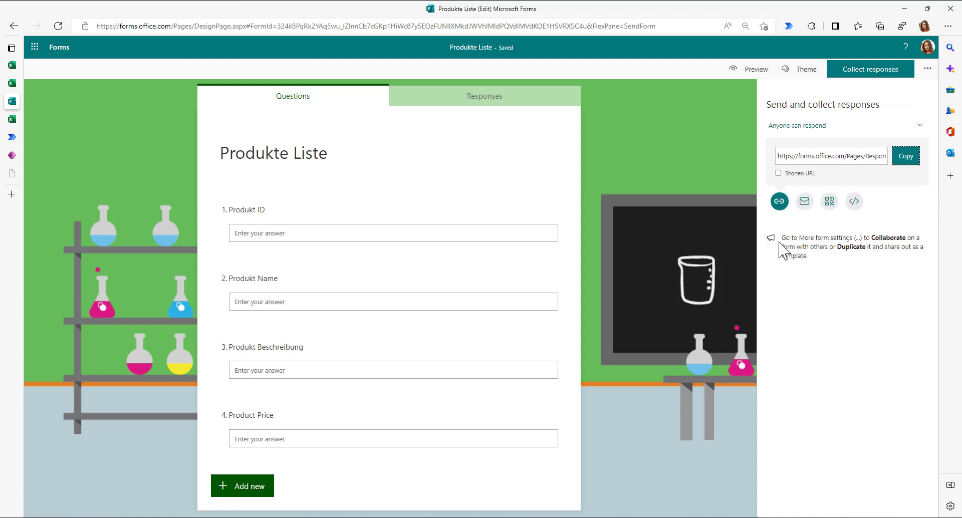
pyautogui.click(777, 173)
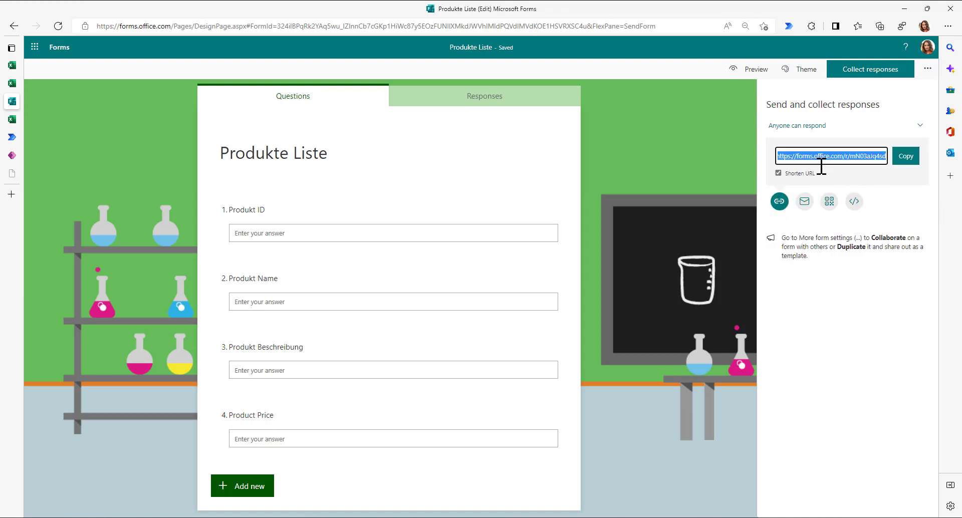
pyautogui.click(908, 158)
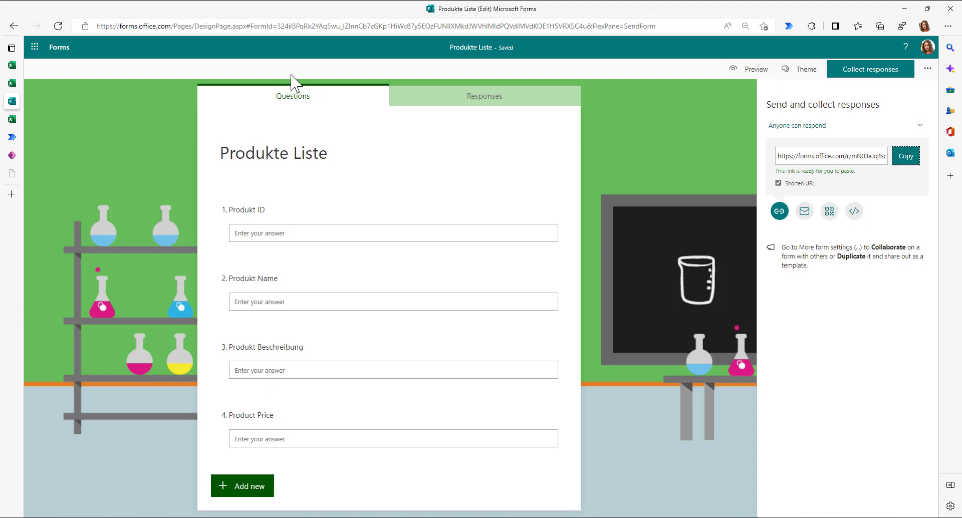
# - Open the copied form link in a new browser tab
pyautogui.hotkey('ctrl', 't')
pyautogui.hotkey('ctrl', 'v')
pyautogui.press('Return')
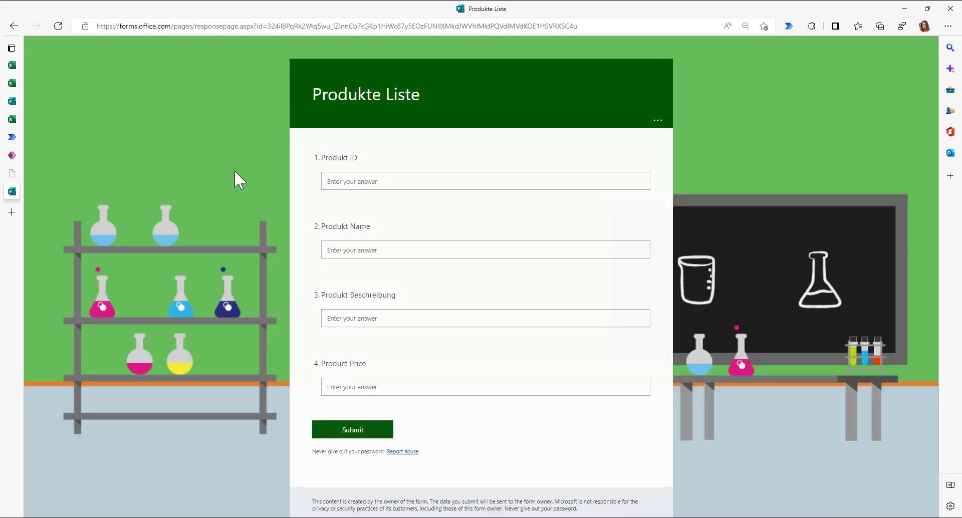
# - Submit a response for product HBR-5000, Surface Duo, with price 700
pyautogui.write('HBR')
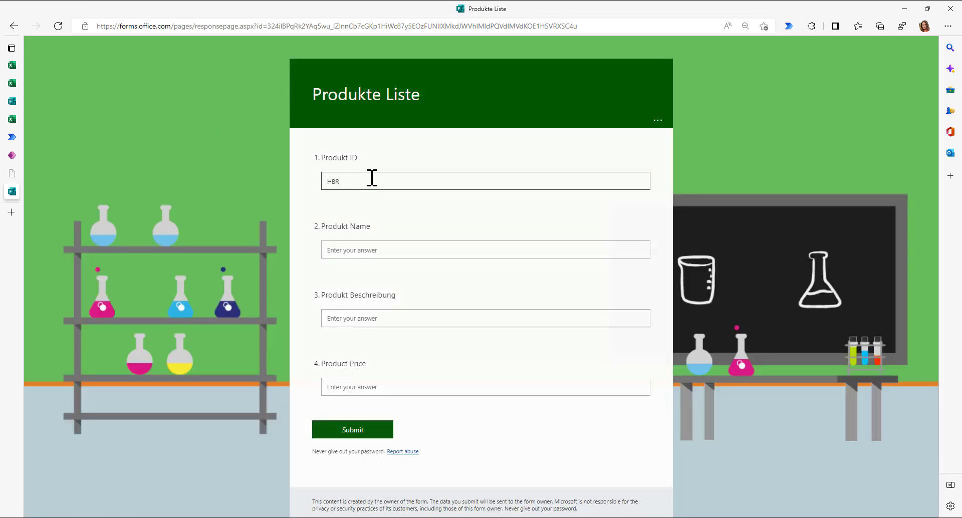
pyautogui.write('-5000')
pyautogui.click(345, 248)
pyautogui.write('Surface Duo')
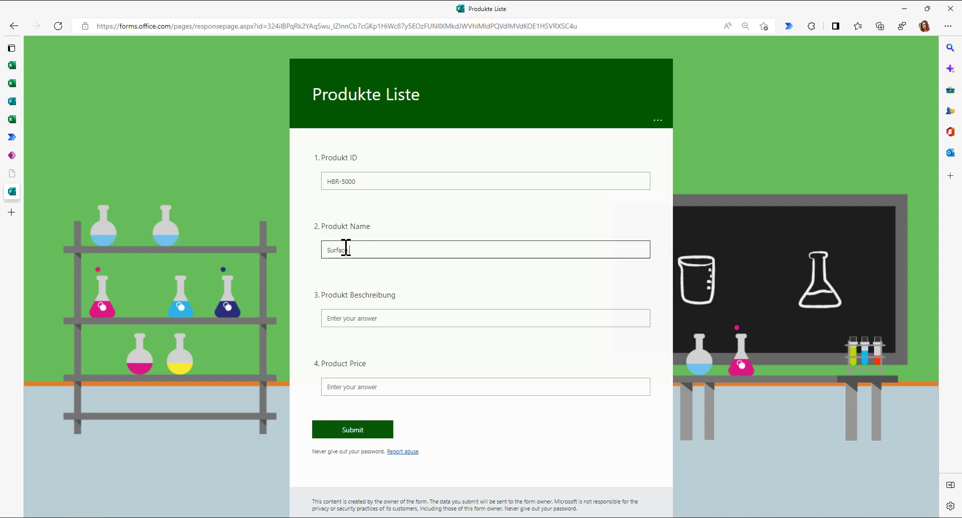
pyautogui.click(353, 321)
pyautogui.write('Cool phone')
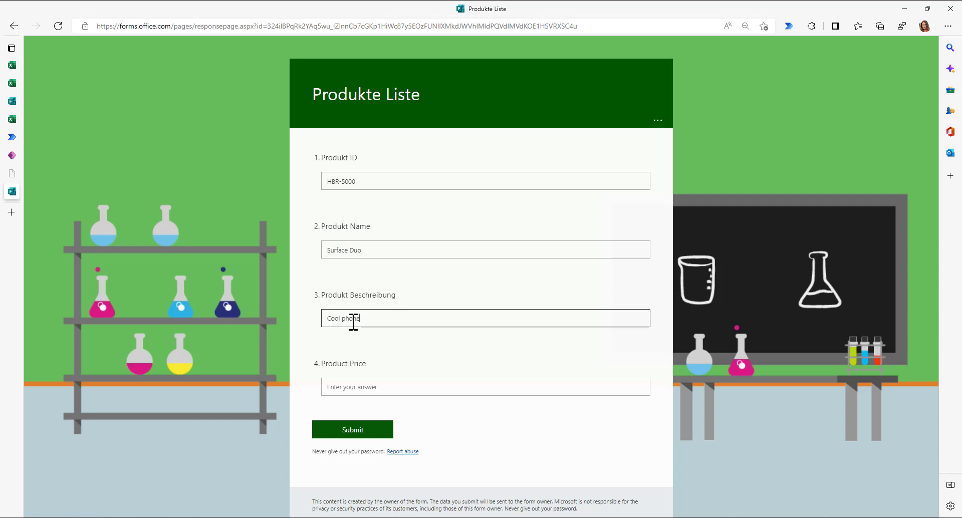
pyautogui.click(363, 386)
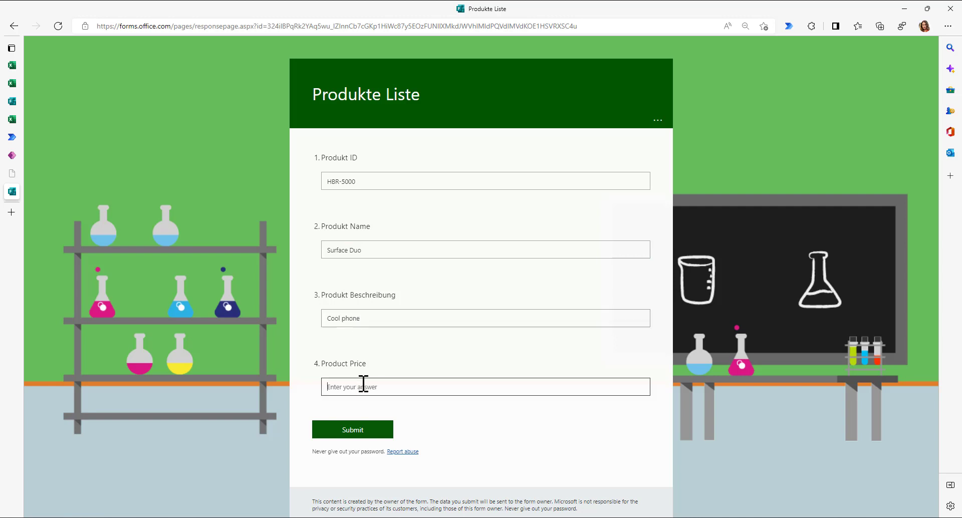
pyautogui.write('700')
pyautogui.click(361, 430)
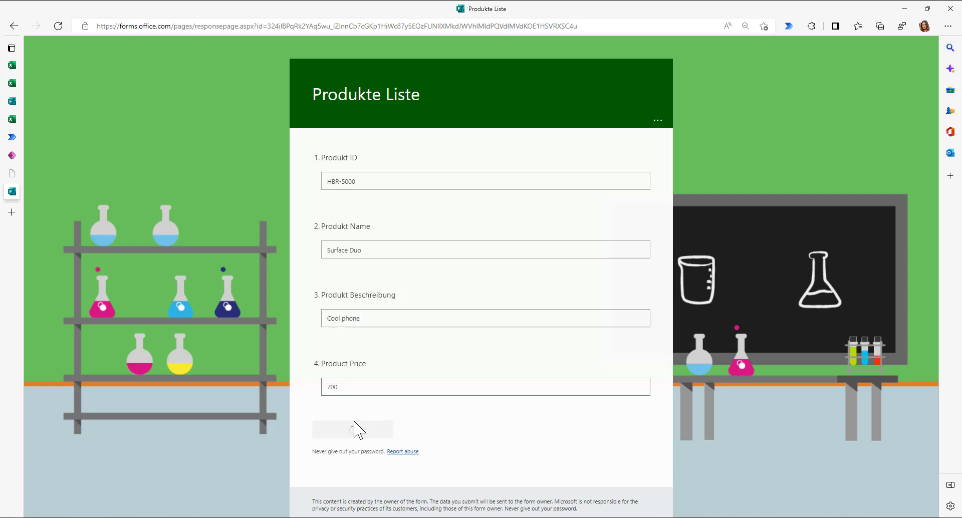
# - Reload the form in a new tab and enter product ID HBR-5001, name Surface Laptop
pyautogui.hotkey('ctrl', 't')
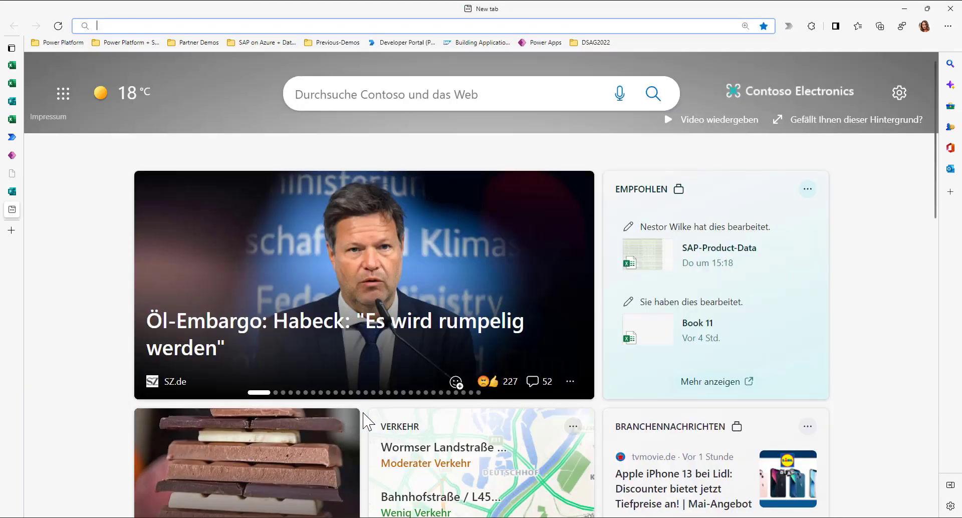
pyautogui.hotkey('ctrl', 'v')
pyautogui.press('Return')
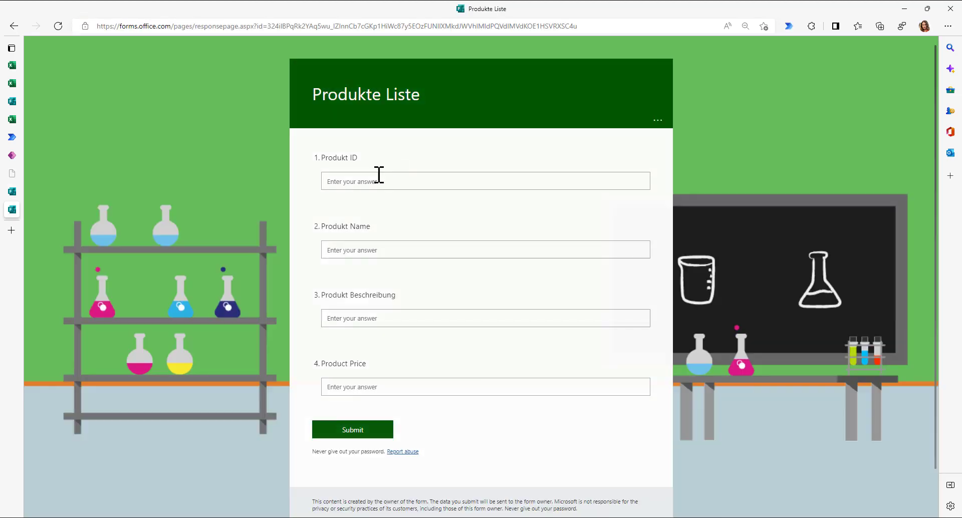
pyautogui.click(379, 180)
pyautogui.write('HBR-5001')
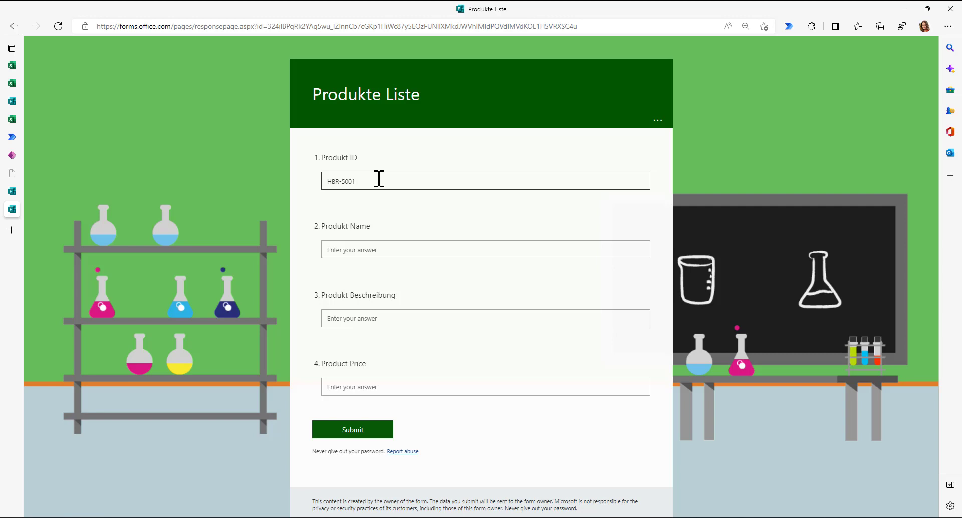
pyautogui.click(367, 248)
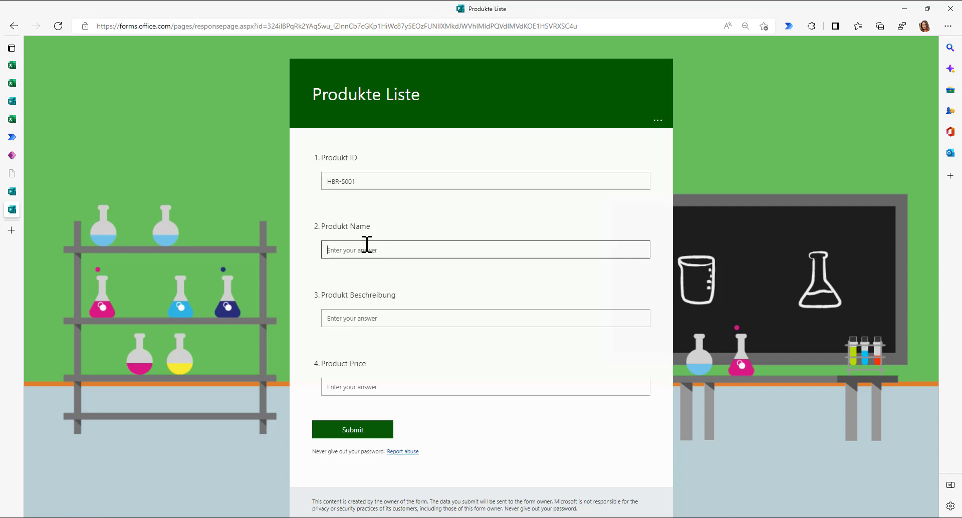
pyautogui.write('Surfrace Lap')
pyautogui.hotkey('ctrl', 'a')
pyautogui.write('Surface Laptop')
# - Enter description 'new model' and price 800, then submit the response
pyautogui.click(361, 320)
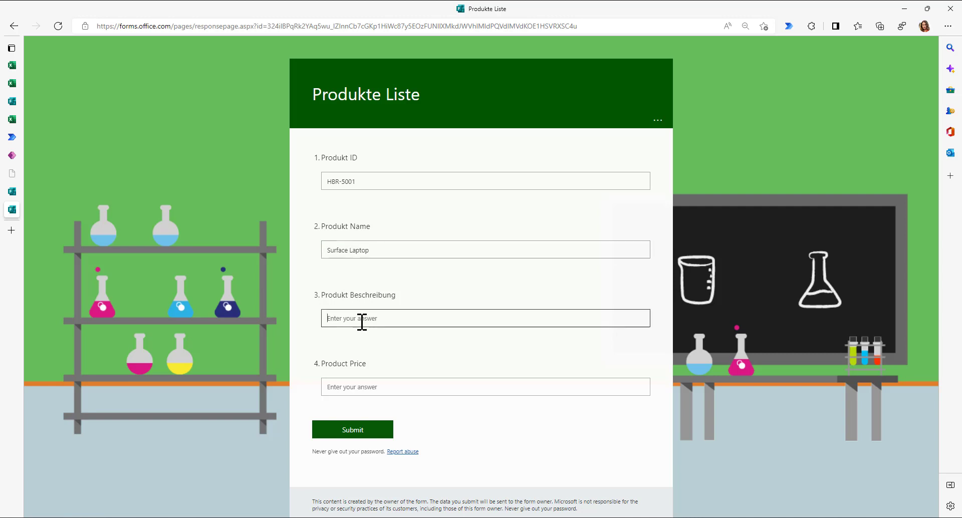
pyautogui.write('new model')
pyautogui.click(343, 387)
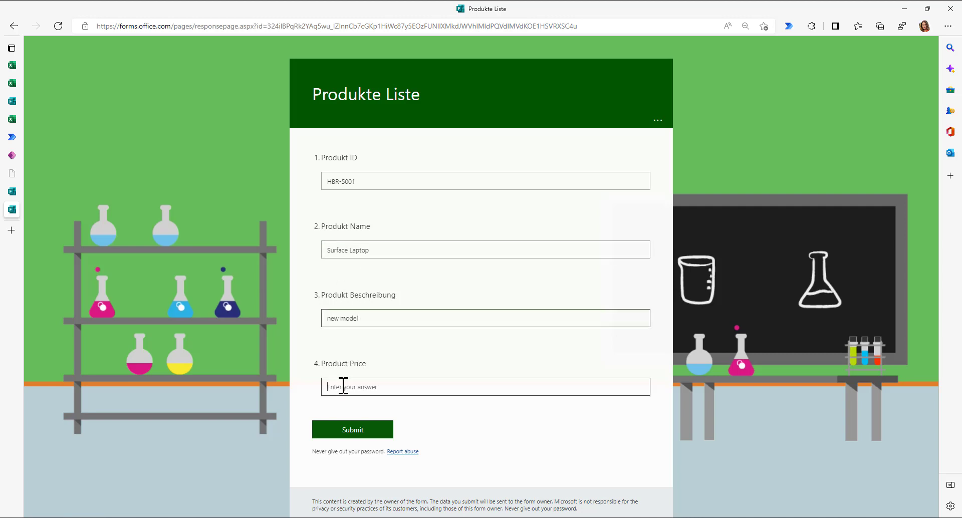
pyautogui.write('800')
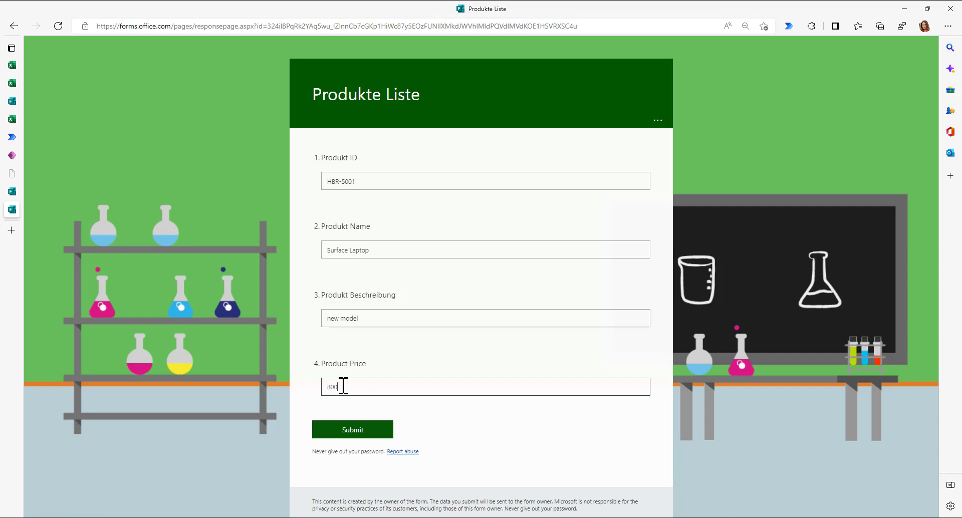
pyautogui.click(346, 431)
# - Switch to the Book 12 workbook and narrow its Email and Start time columns
pyautogui.moveTo(12, 101)
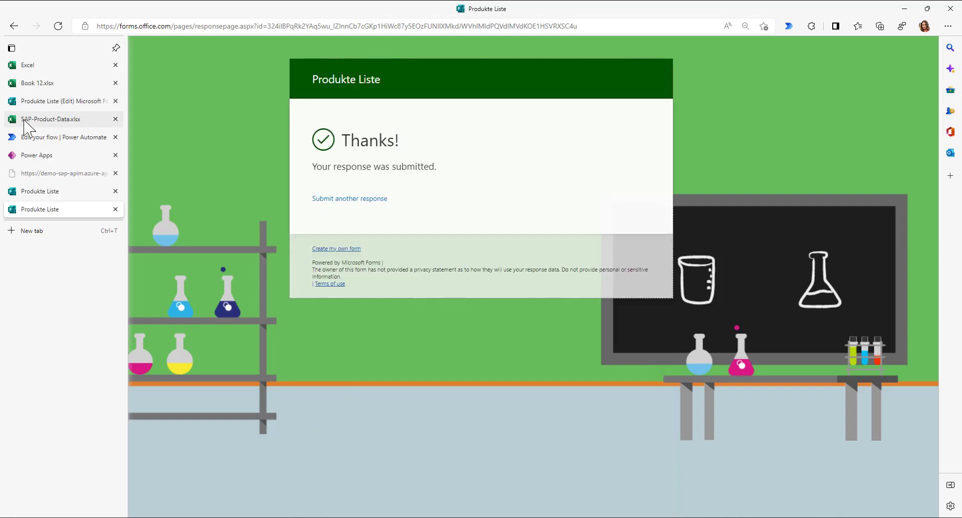
pyautogui.click(36, 84)
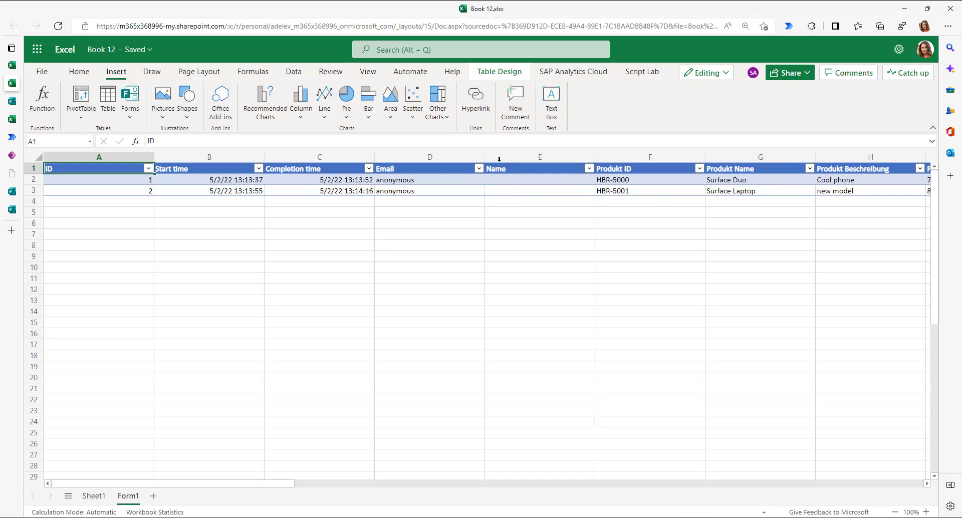
pyautogui.moveTo(486, 157); pyautogui.dragTo(447, 157)
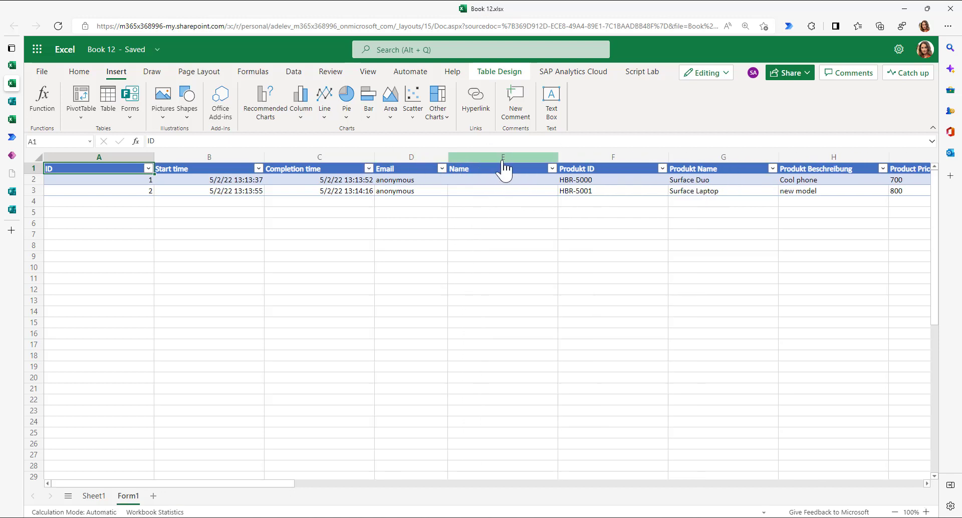
pyautogui.moveTo(264, 157); pyautogui.dragTo(242, 157)
# - Select the HBR-5000 product ID cell, then switch to the remote desktop
pyautogui.click(578, 189)
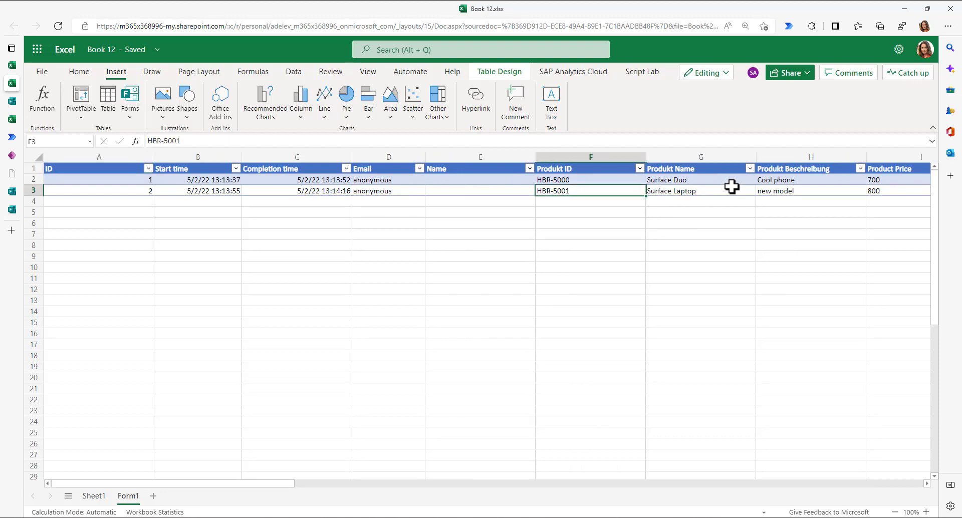
pyautogui.press('Right')
pyautogui.press('Right')
pyautogui.press('Right')
pyautogui.press('Right')
pyautogui.press('Left')
pyautogui.press('Left')
pyautogui.press('Left')
pyautogui.press('Left')
pyautogui.press('Up')
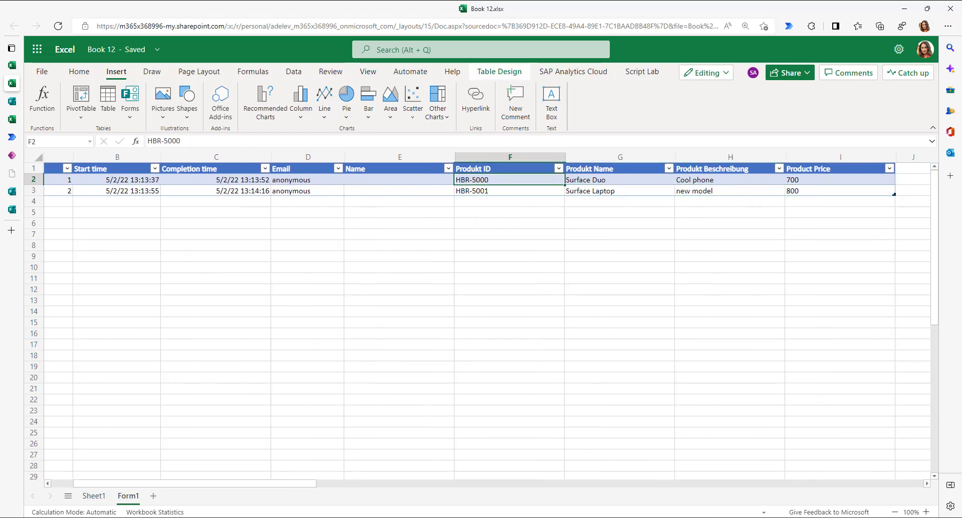
pyautogui.hotkey('alt', 'Tab')
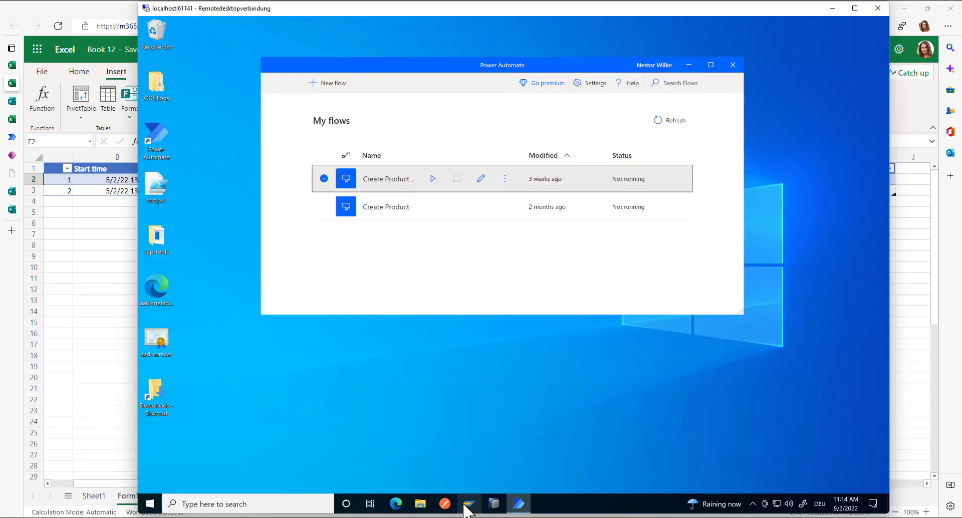
# - Launch SAP Logon, open system PM1, and place its restored login window beside My flows
pyautogui.click(464, 506)
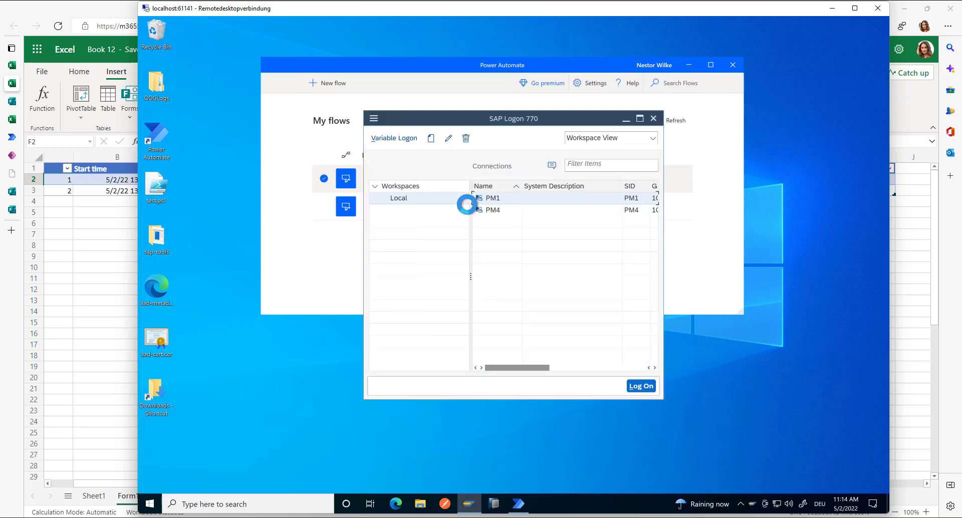
pyautogui.doubleClick(501, 196)
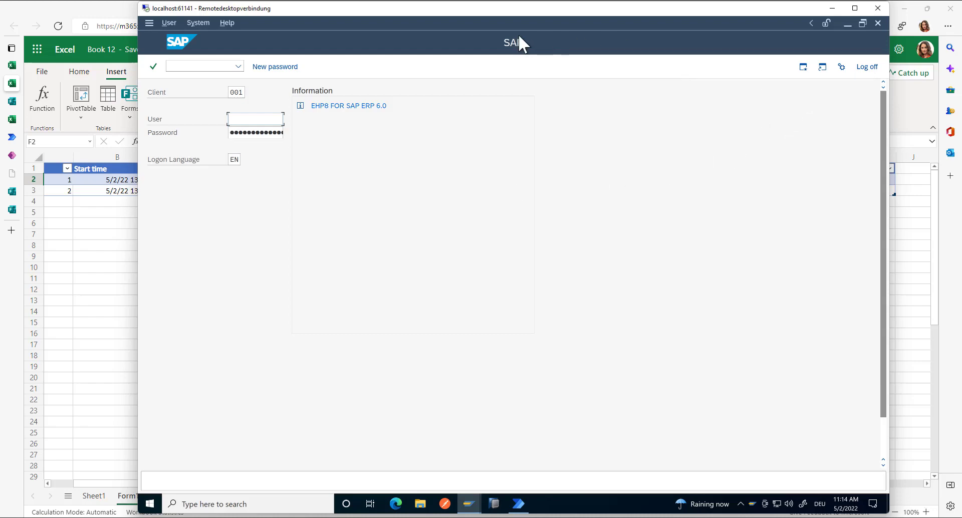
pyautogui.doubleClick(522, 23)
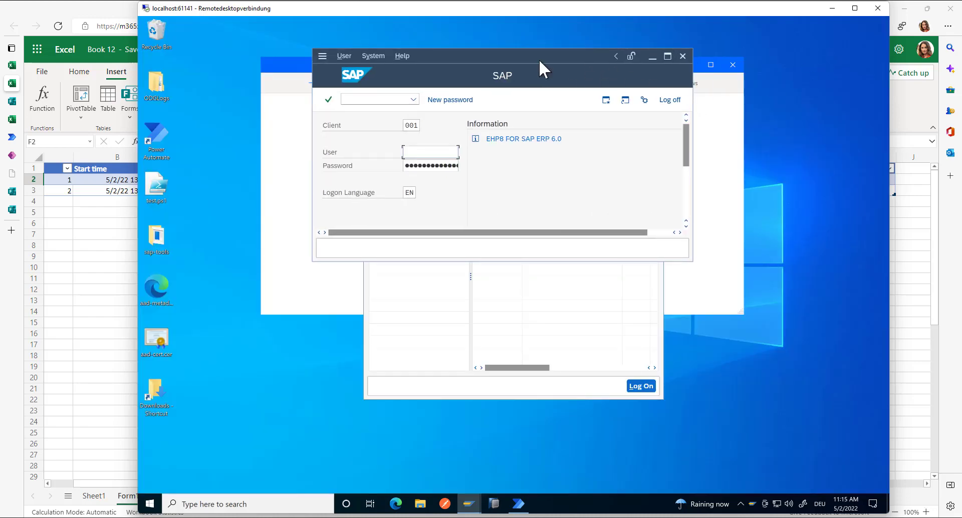
pyautogui.moveTo(539, 60); pyautogui.dragTo(711, 177)
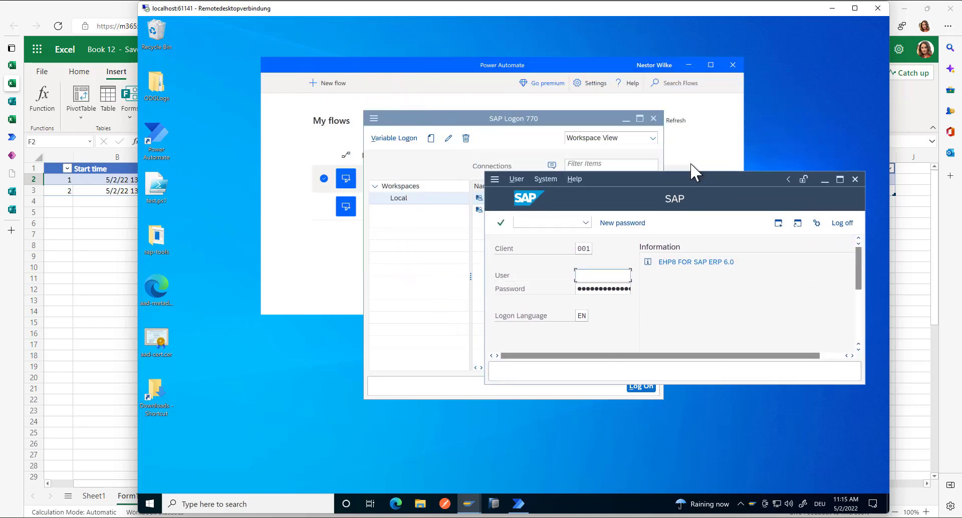
pyautogui.click(532, 100)
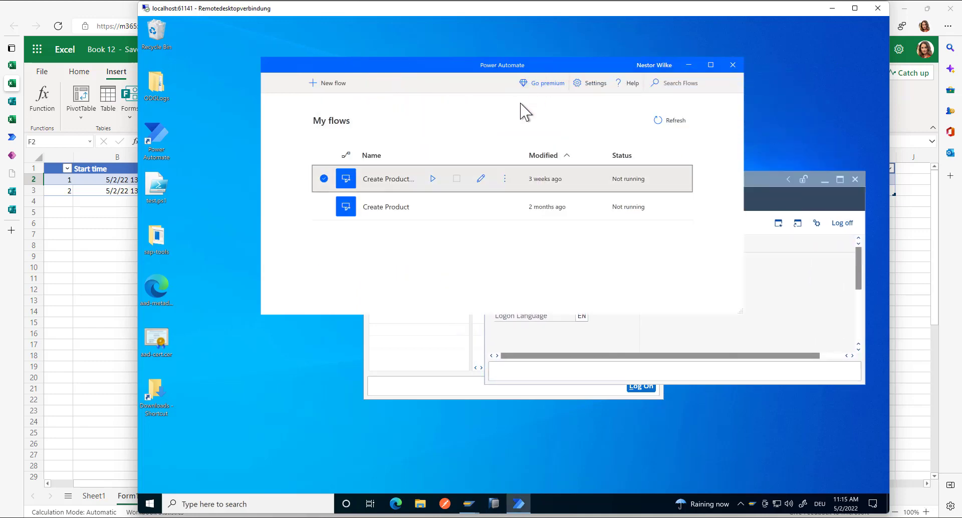
# - Create a new desktop flow named Create Produkt
pyautogui.click(325, 83)
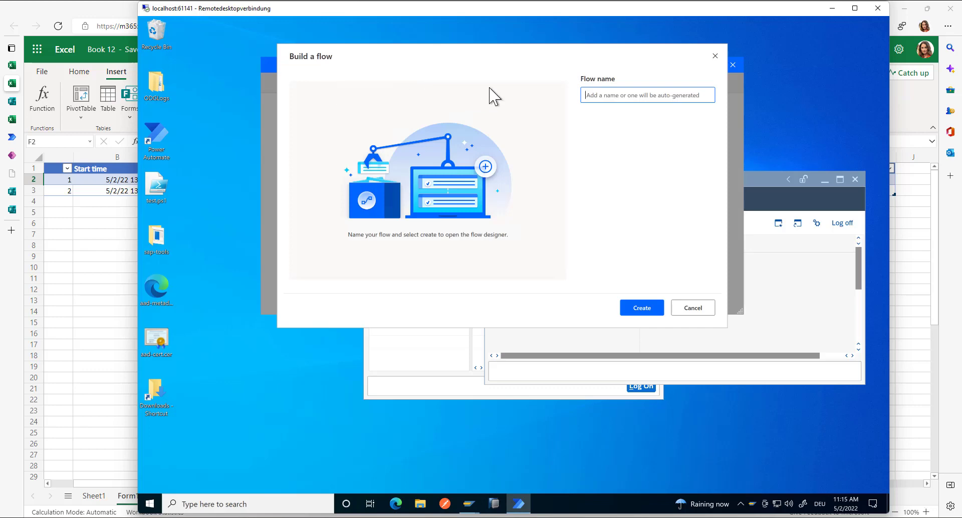
pyautogui.write('Create Produkt')
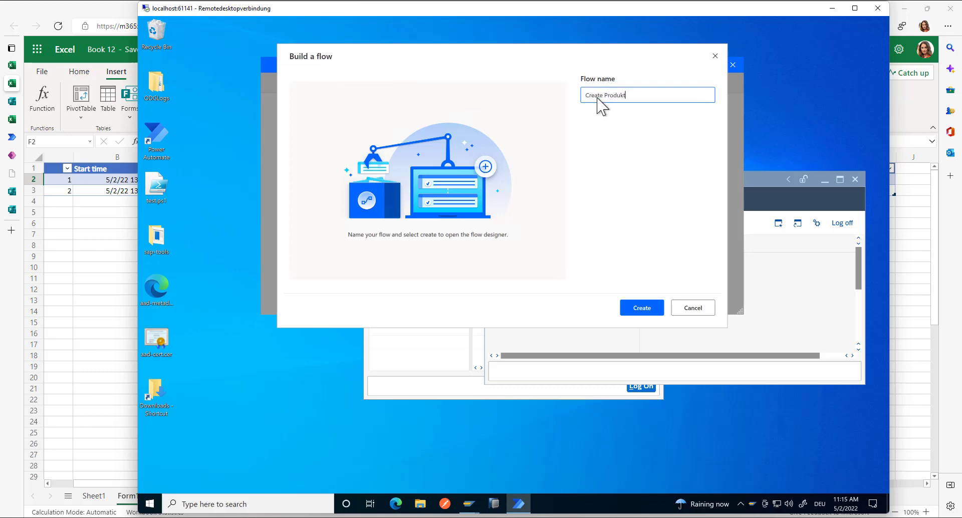
pyautogui.click(639, 306)
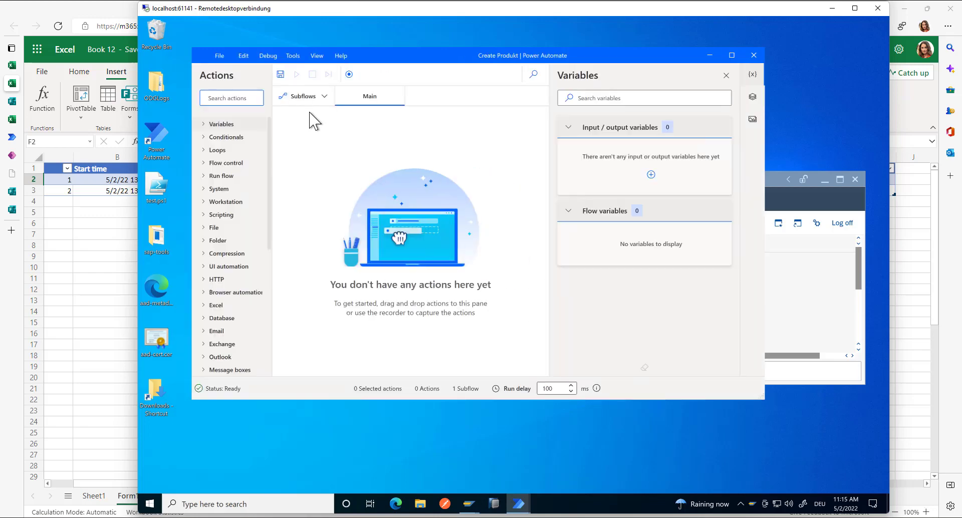
# - Start the recorder and capture logging into SAP with the user name and password
pyautogui.click(349, 74)
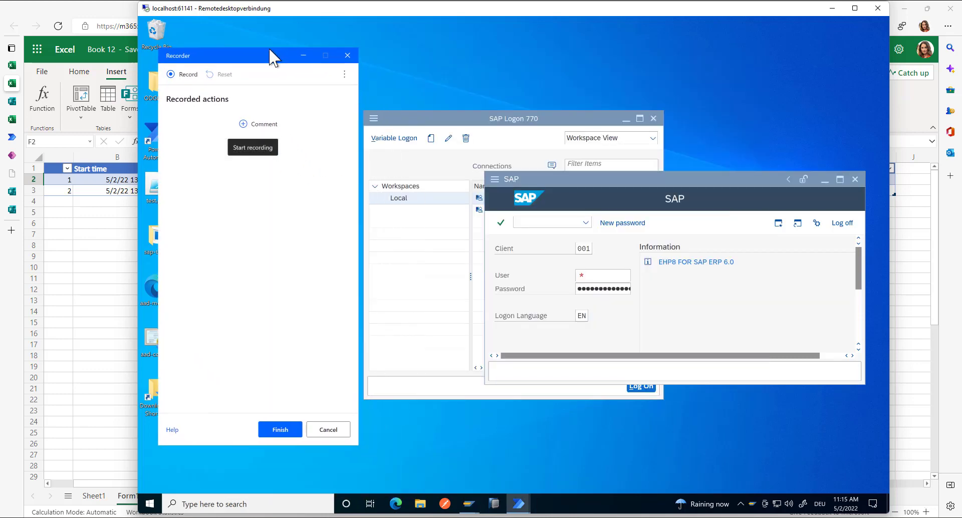
pyautogui.click(178, 80)
pyautogui.click(586, 276)
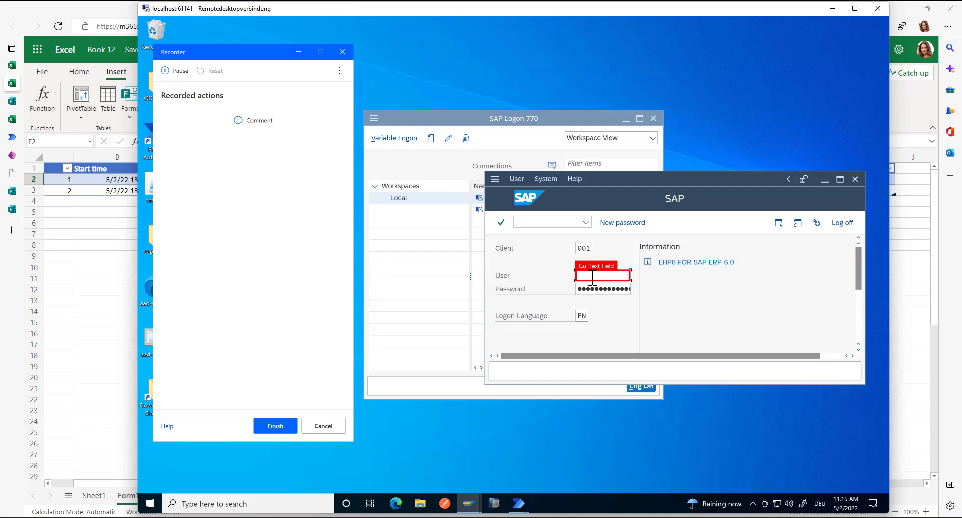
pyautogui.write('dsag')
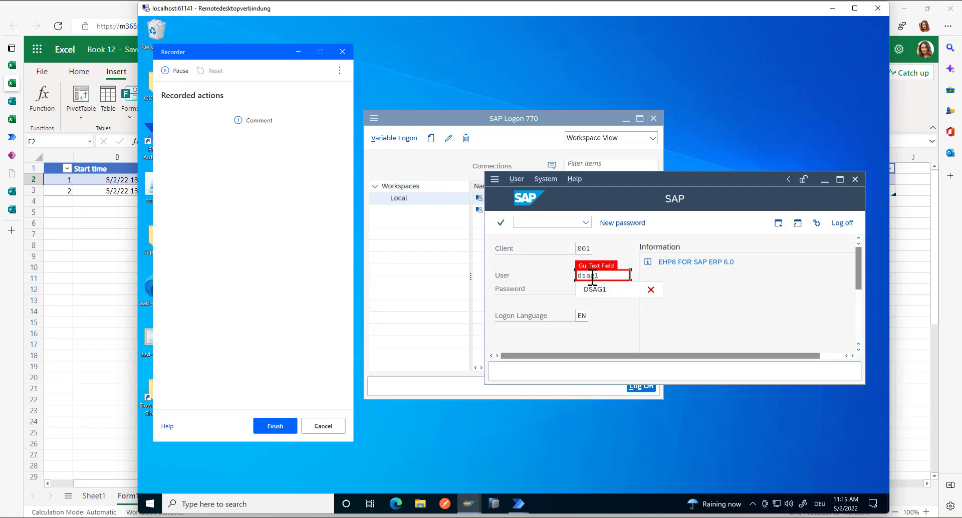
pyautogui.write('1')
pyautogui.click(598, 289)
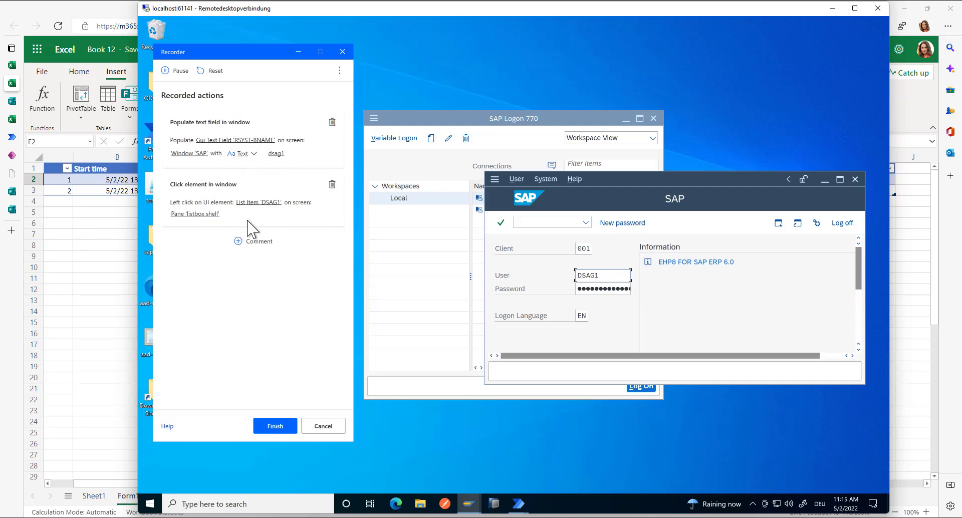
pyautogui.click(581, 293)
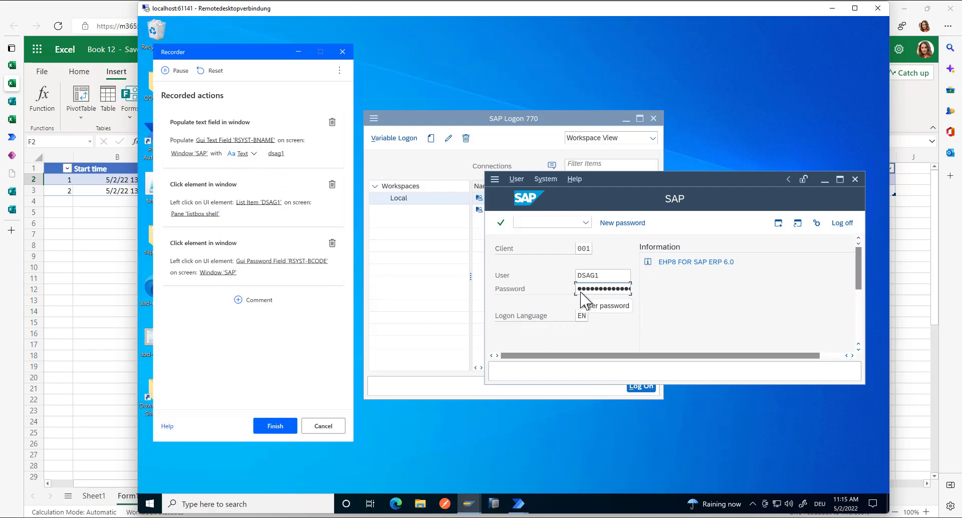
pyautogui.moveTo(493, 504)
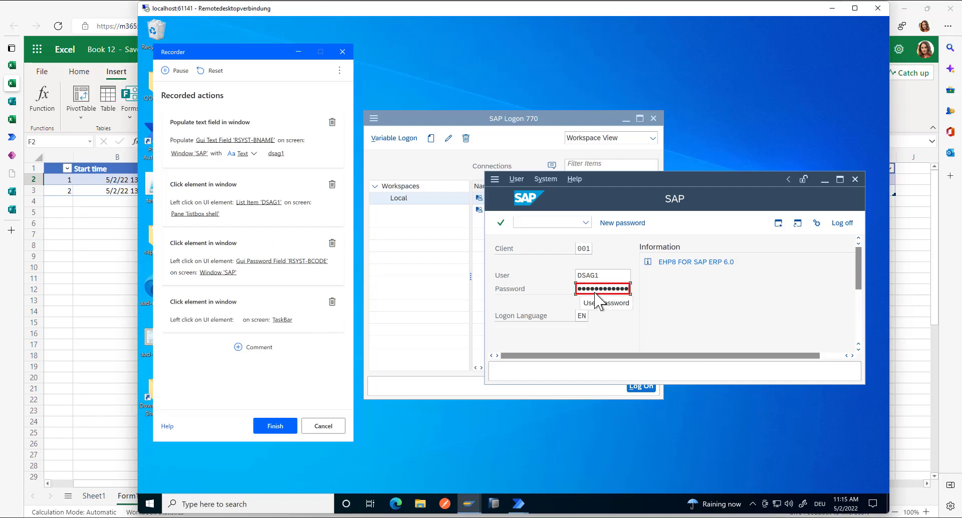
pyautogui.press('Return')
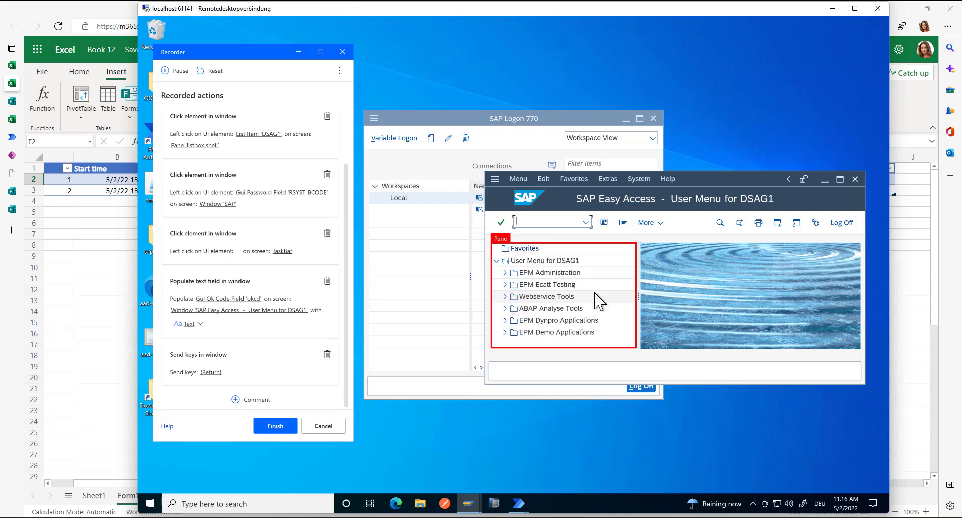
# - Run transaction sepm_pd from the history and enter Product ID HBR-5000
pyautogui.click(585, 222)
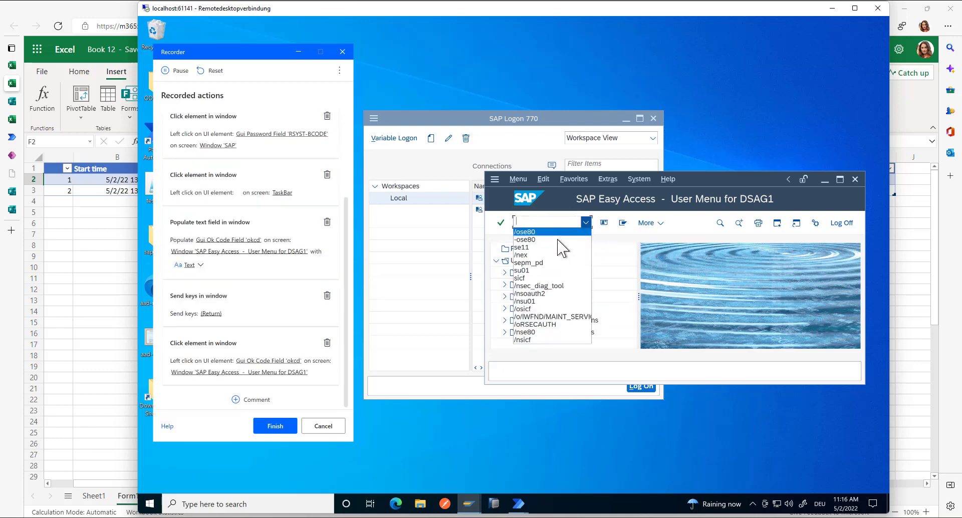
pyautogui.click(552, 263)
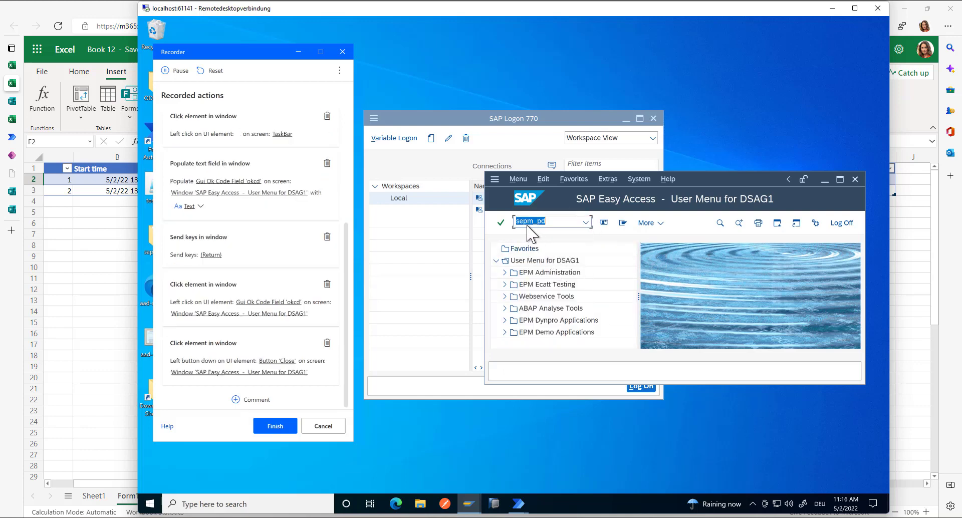
pyautogui.press('Return')
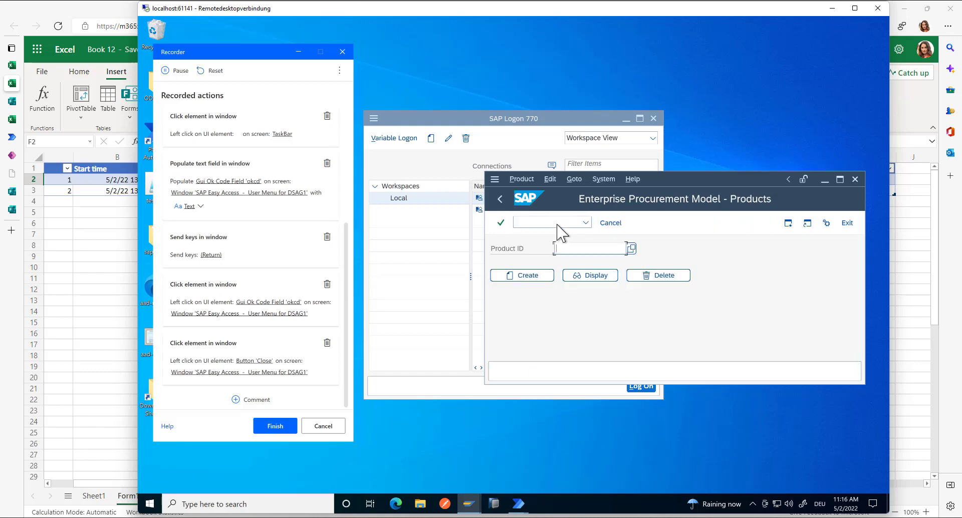
pyautogui.click(575, 249)
pyautogui.write('HBR-5000')
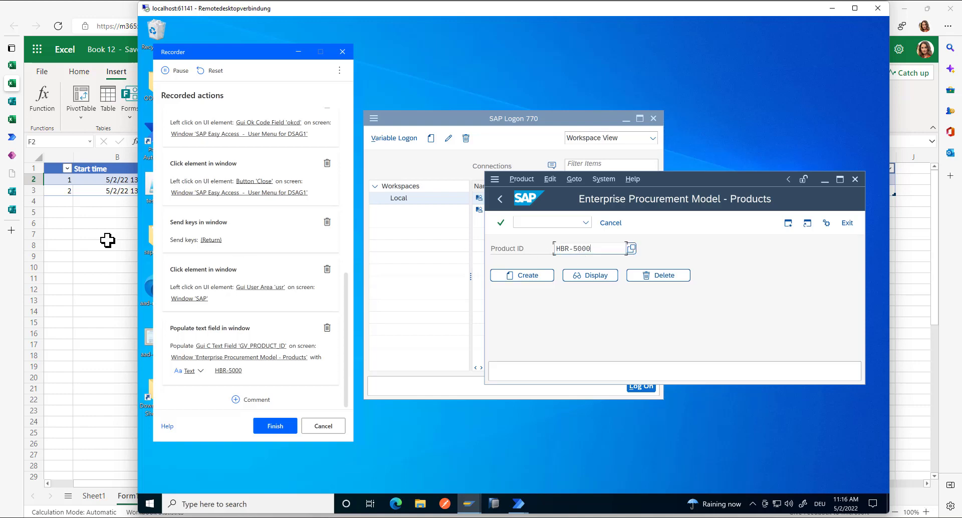
# - Start creating product HBR-5000 and maximize its maintenance window
pyautogui.click(94, 212)
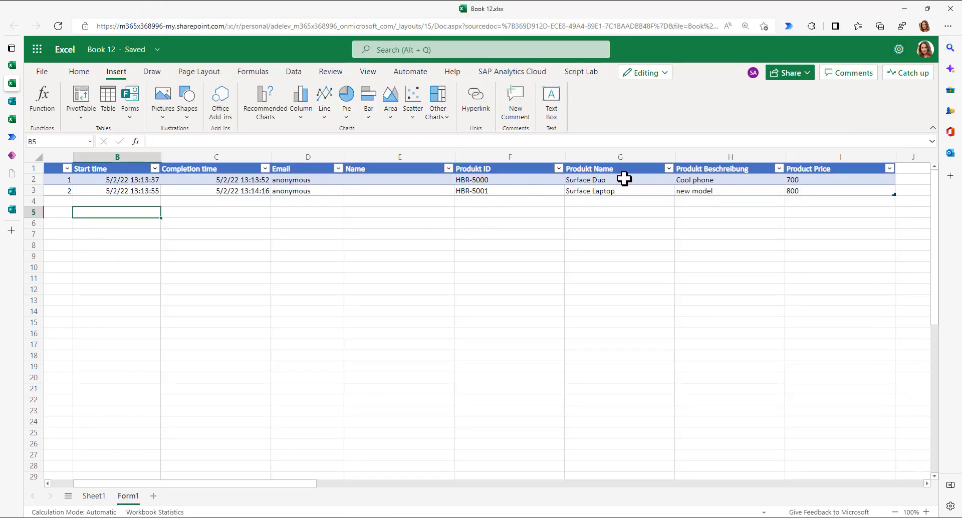
pyautogui.click(610, 443)
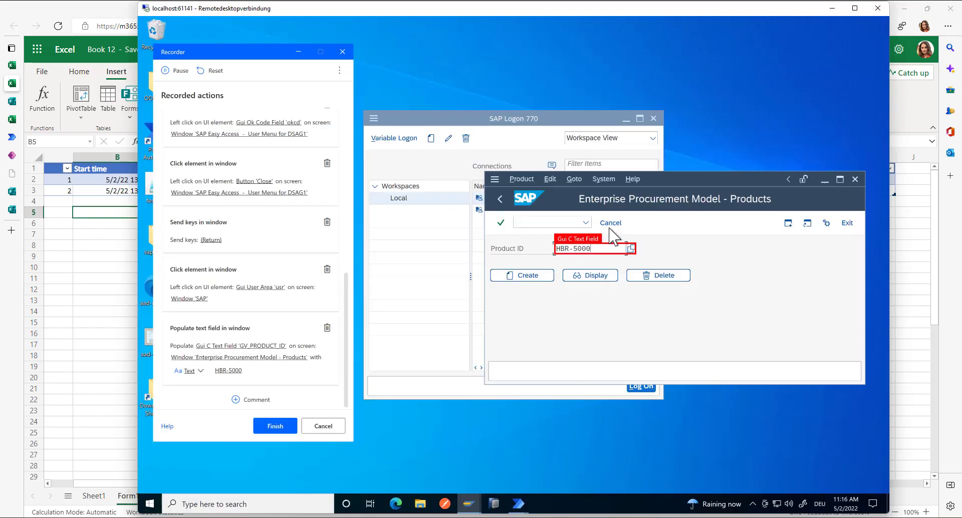
pyautogui.click(539, 280)
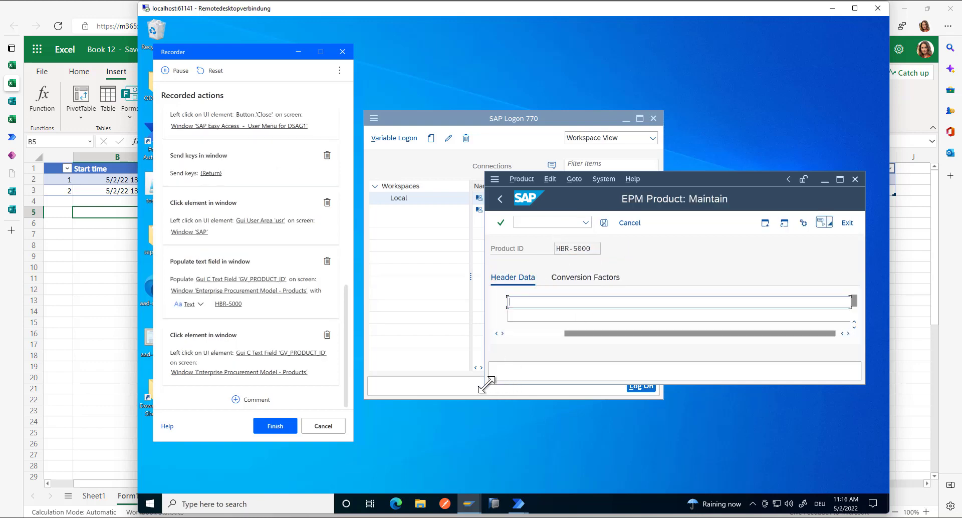
pyautogui.moveTo(398, 451); pyautogui.dragTo(384, 465)
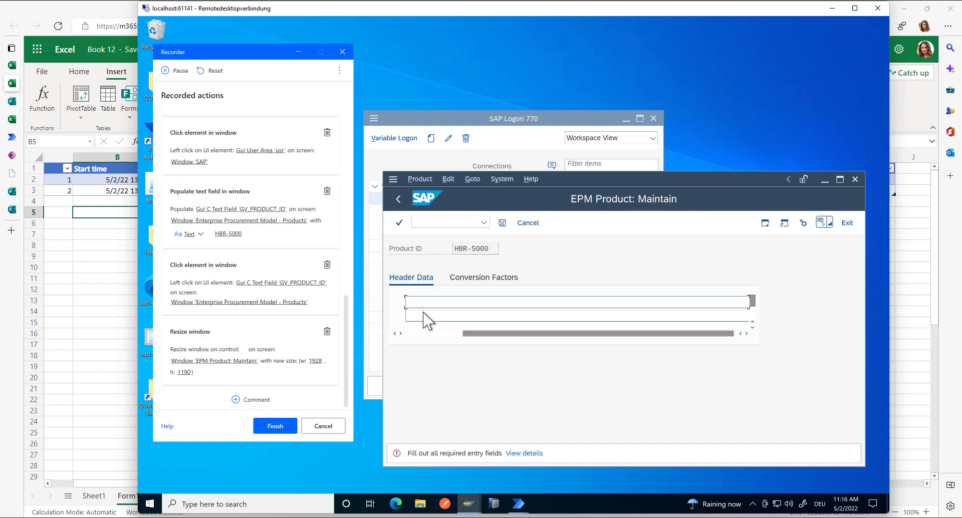
pyautogui.click(839, 179)
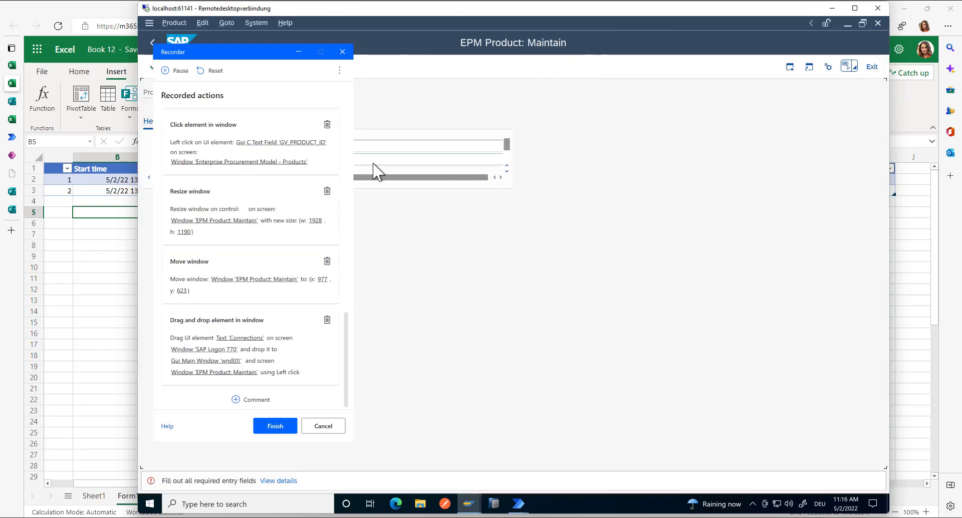
# - Cancel and reopen HBR-5000 creation, delete the stray recorded click, and finish recording
pyautogui.click(607, 225)
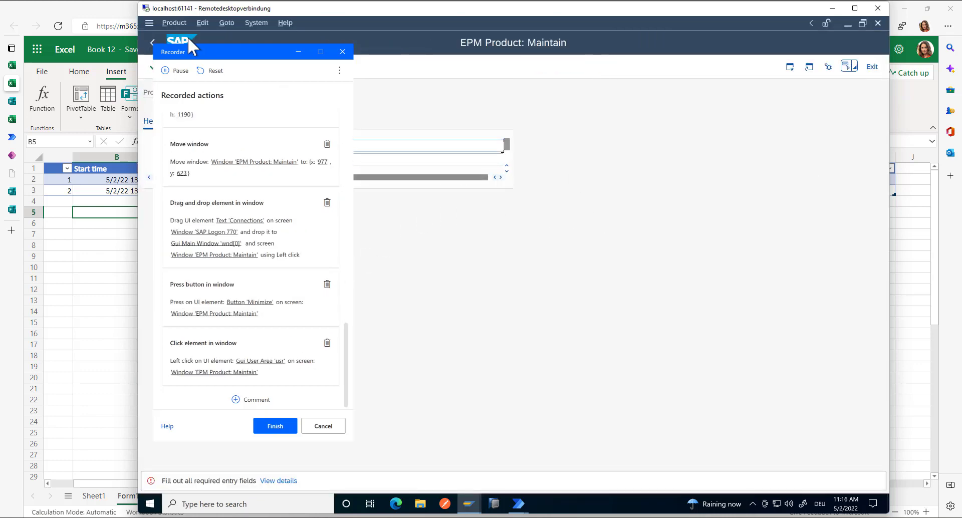
pyautogui.moveTo(199, 50); pyautogui.dragTo(582, 59)
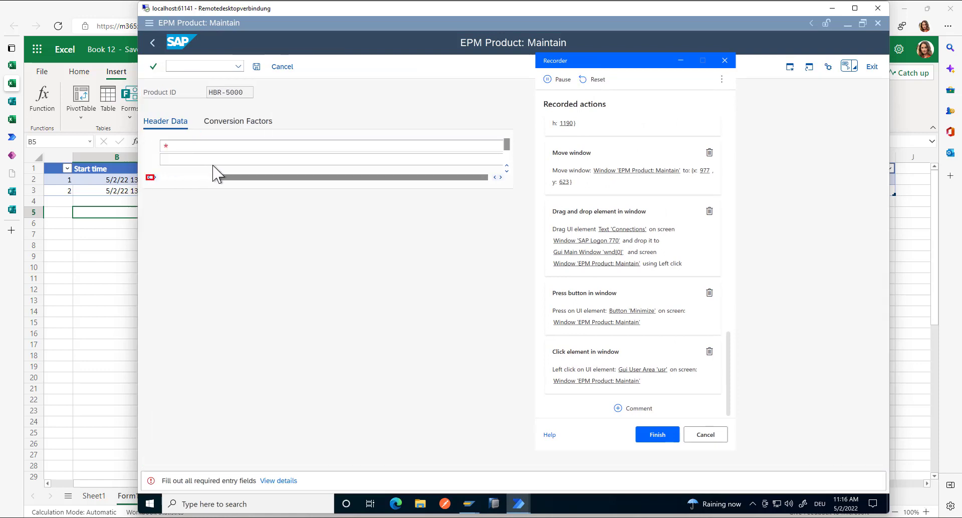
pyautogui.click(283, 68)
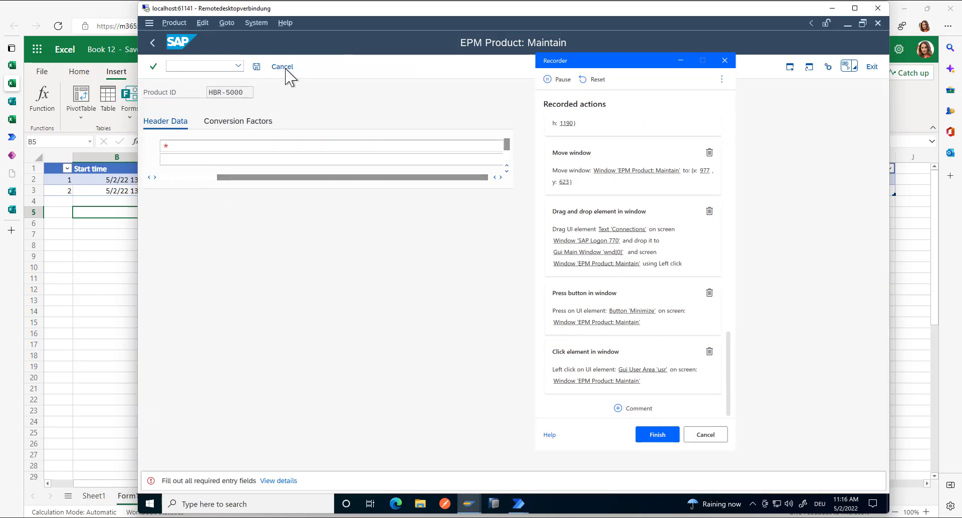
pyautogui.click(183, 118)
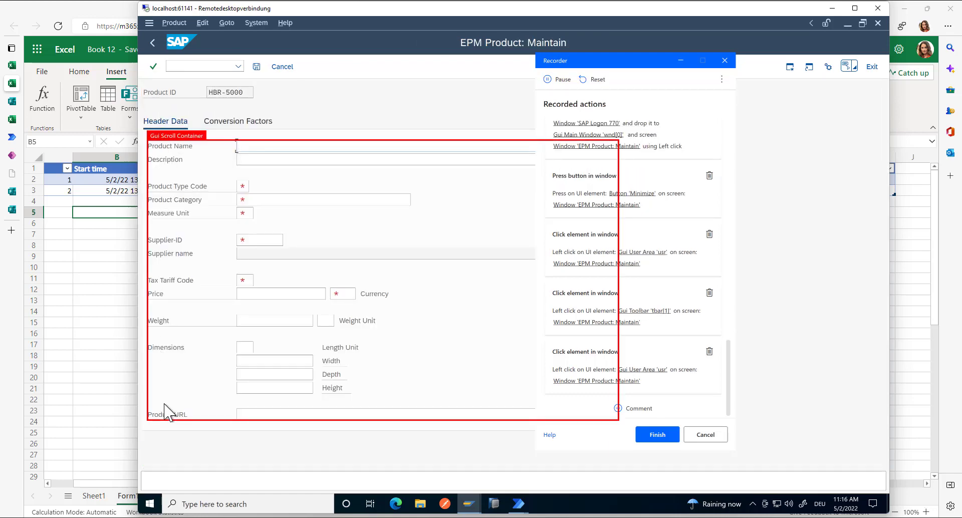
pyautogui.click(709, 350)
pyautogui.click(709, 349)
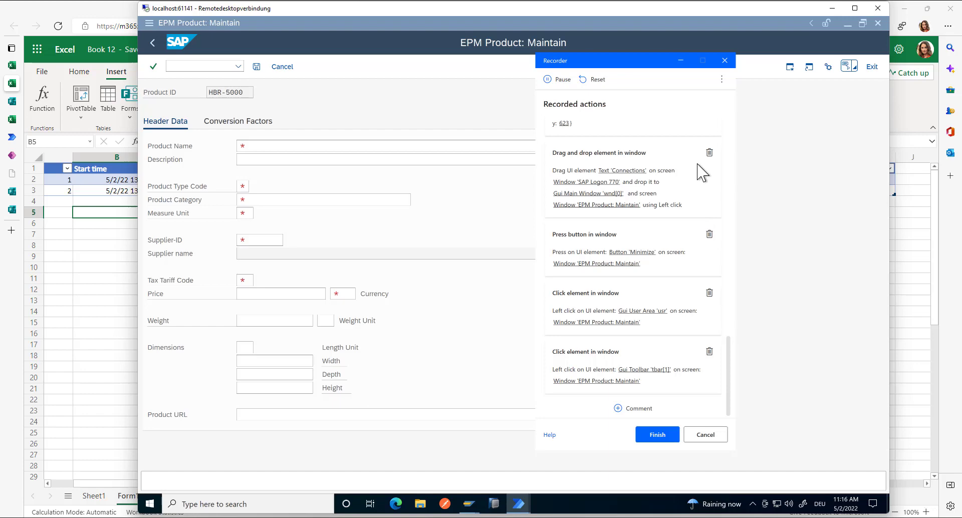
pyautogui.click(658, 435)
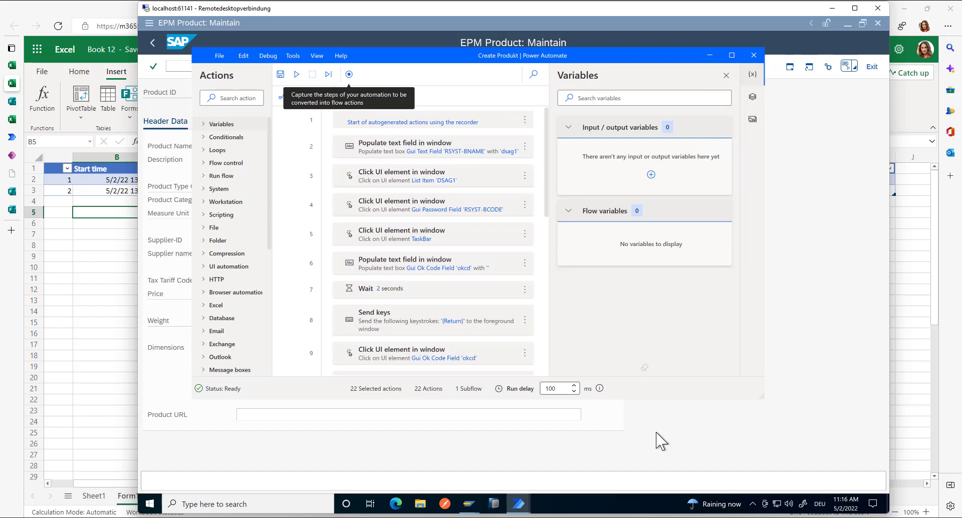
# - Close the flow designer without saving, open Create Product with VBS for editing, and return to Excel
pyautogui.click(753, 55)
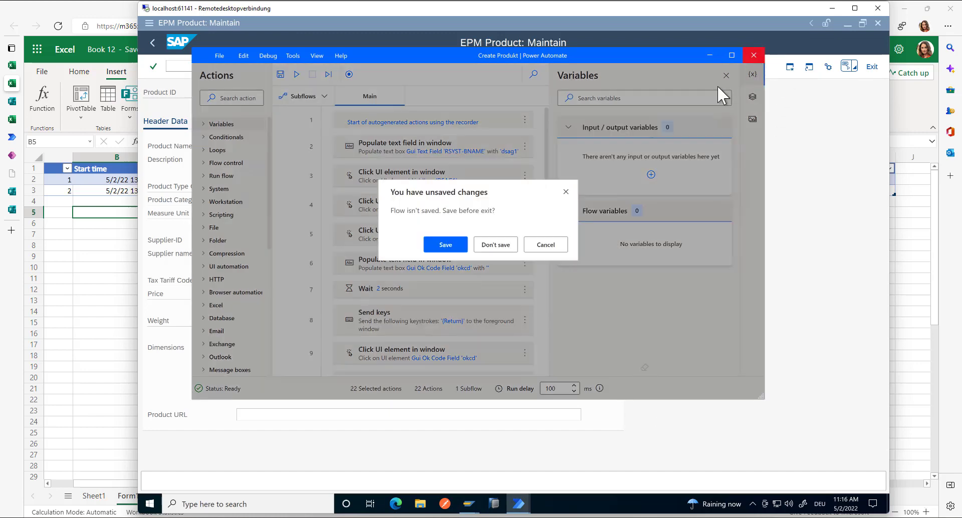
pyautogui.click(504, 248)
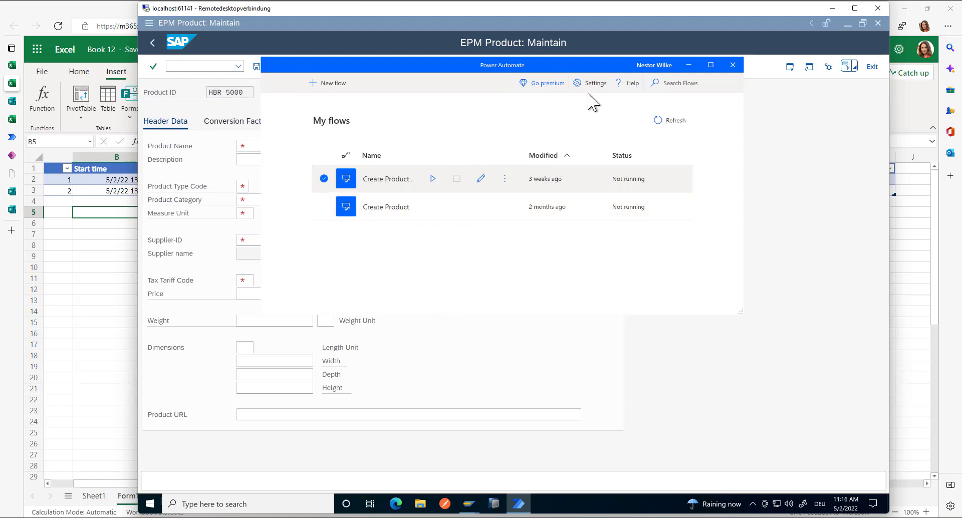
pyautogui.click(710, 65)
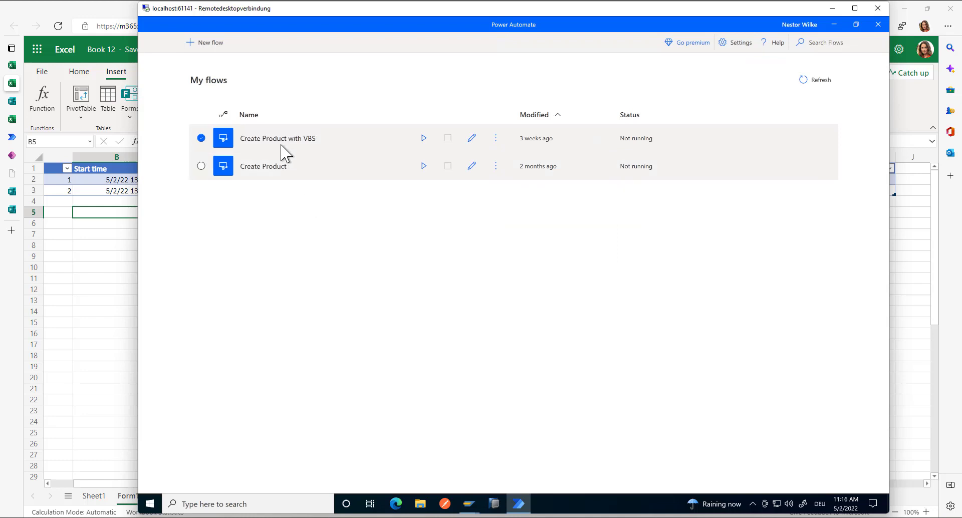
pyautogui.click(473, 139)
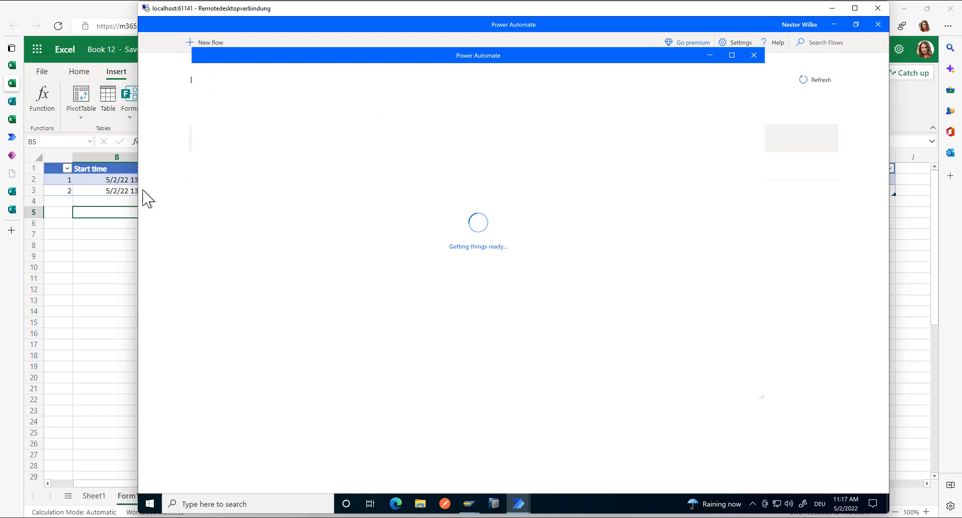
pyautogui.click(124, 179)
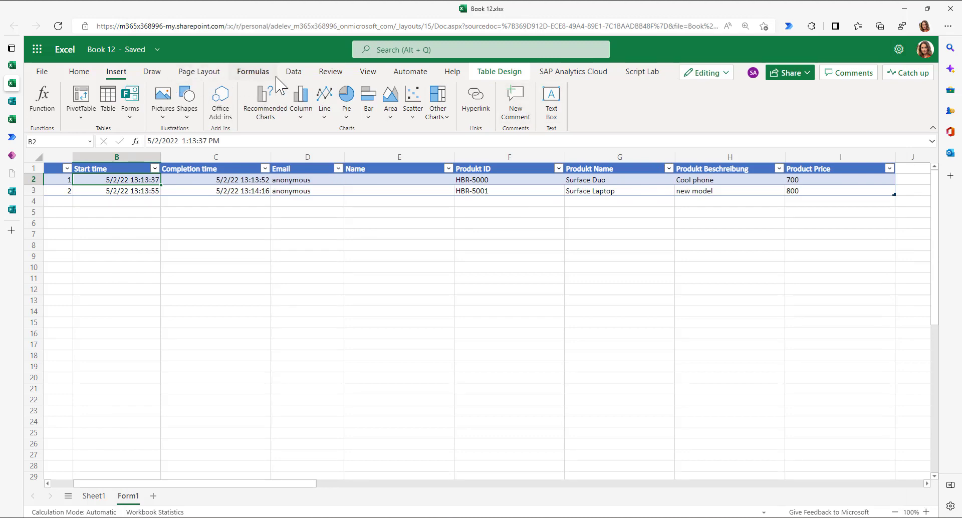
# - Browse and close the Office Add-ins store, then open the Flow pane from the Data tab
pyautogui.click(291, 74)
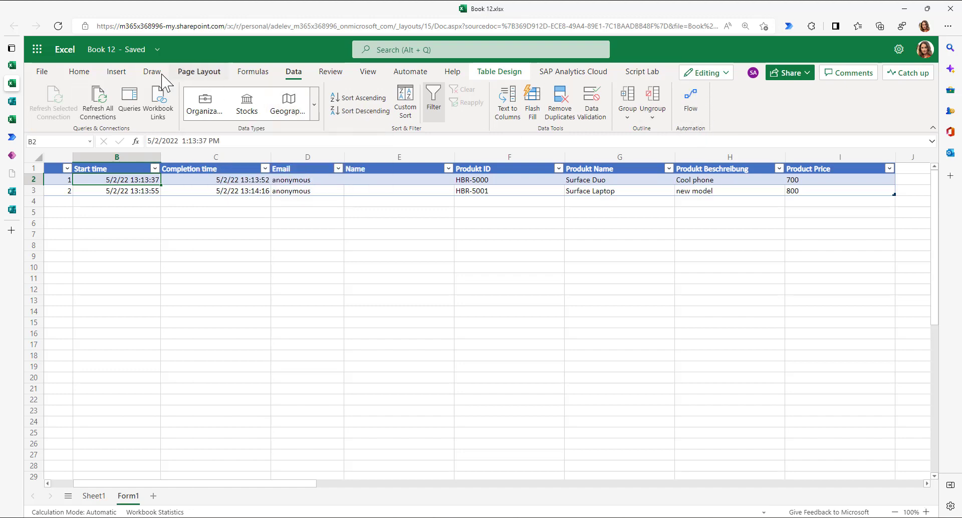
pyautogui.click(115, 71)
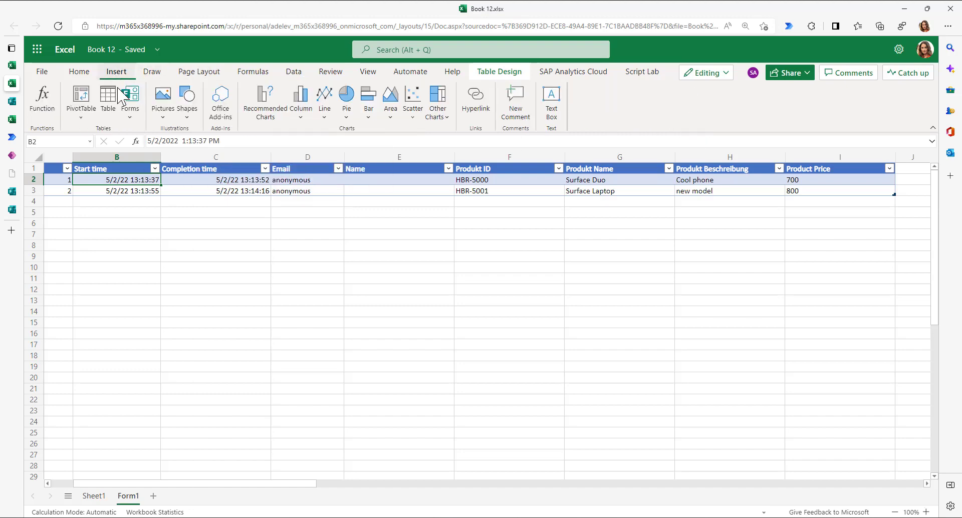
pyautogui.click(221, 100)
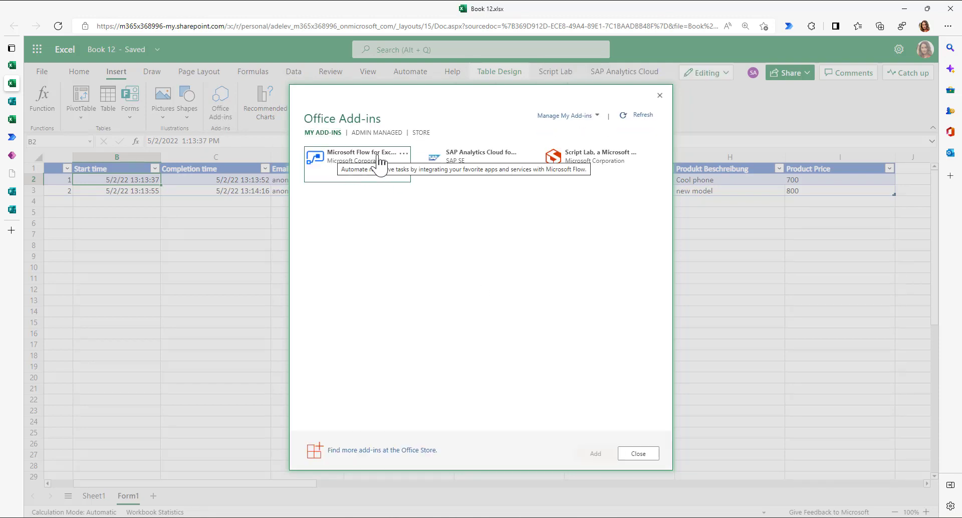
pyautogui.click(420, 132)
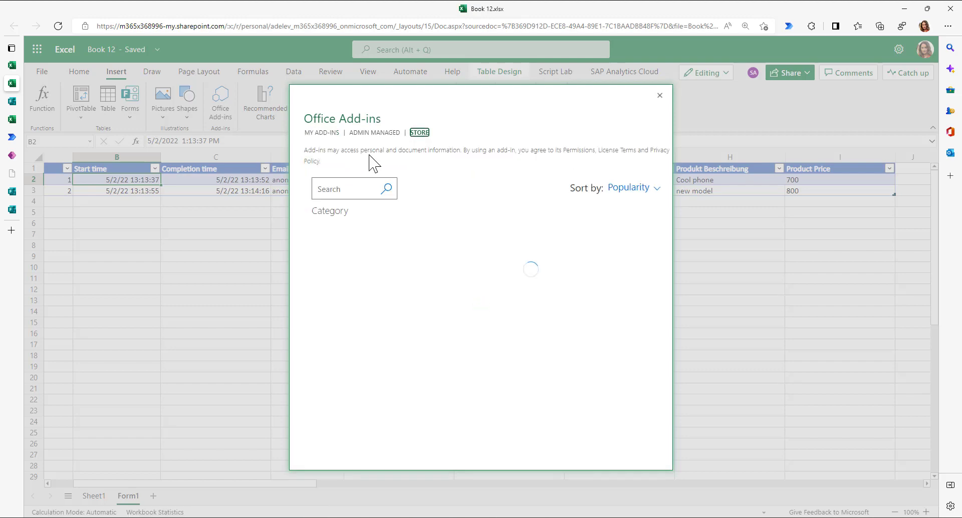
pyautogui.click(659, 96)
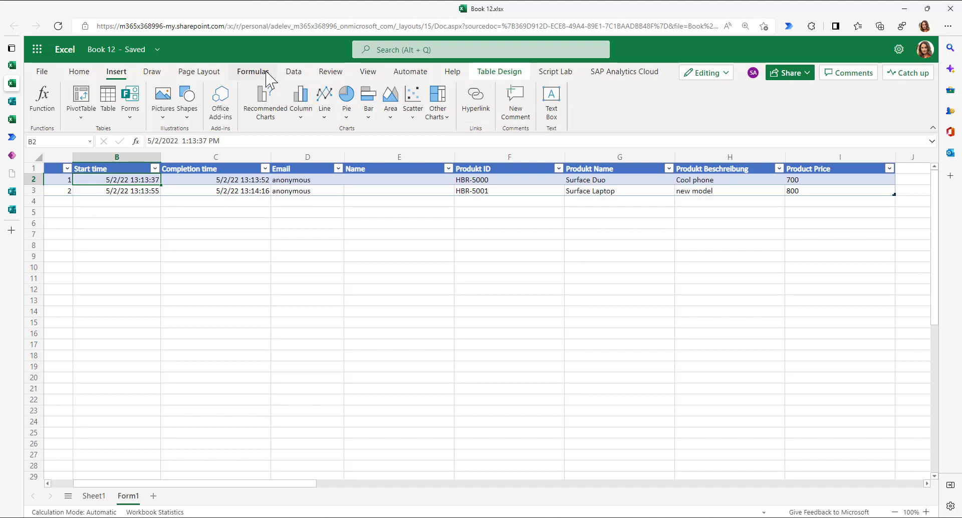
pyautogui.click(293, 71)
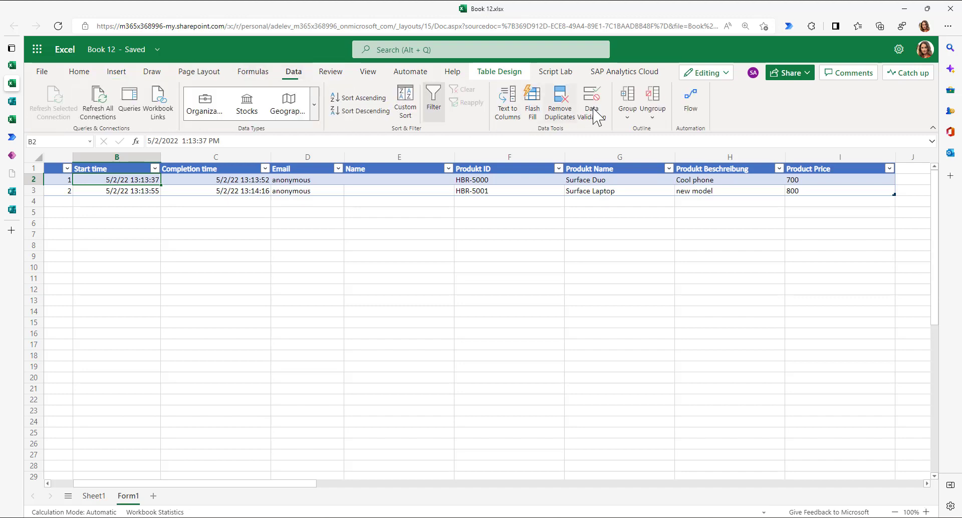
pyautogui.click(690, 103)
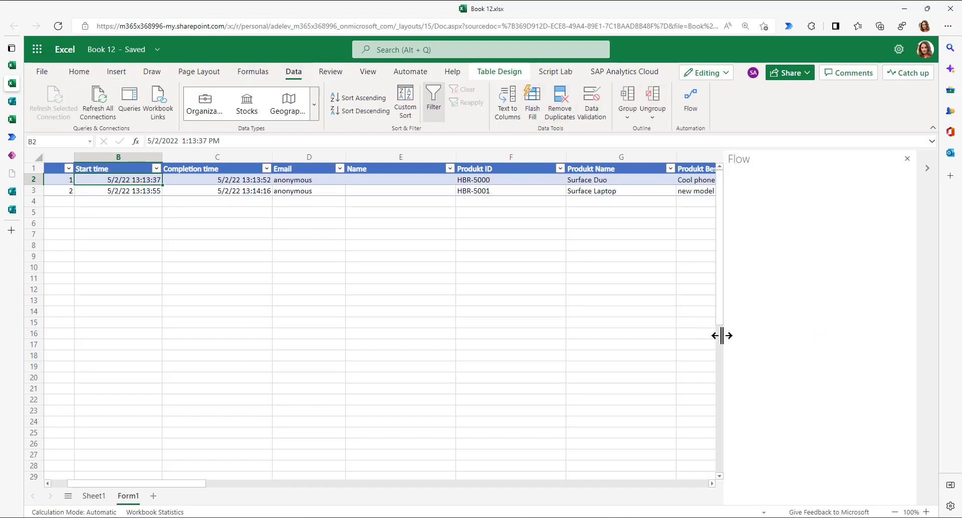
# - Create a flow from the 'For a selected row, complete a custom action' template with the Excel connection
pyautogui.moveTo(721, 336); pyautogui.dragTo(281, 290)
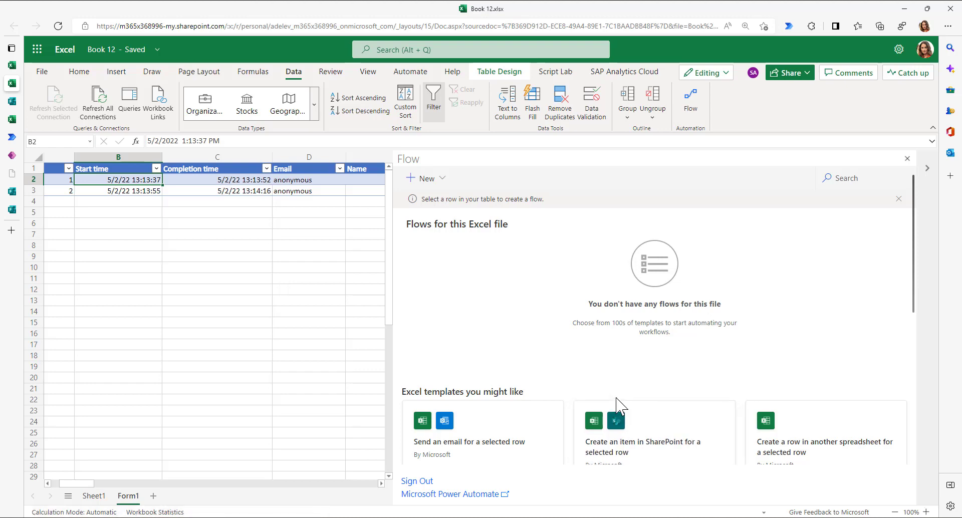
pyautogui.scroll(-2, 616, 404)
pyautogui.scroll(-3, 617, 395)
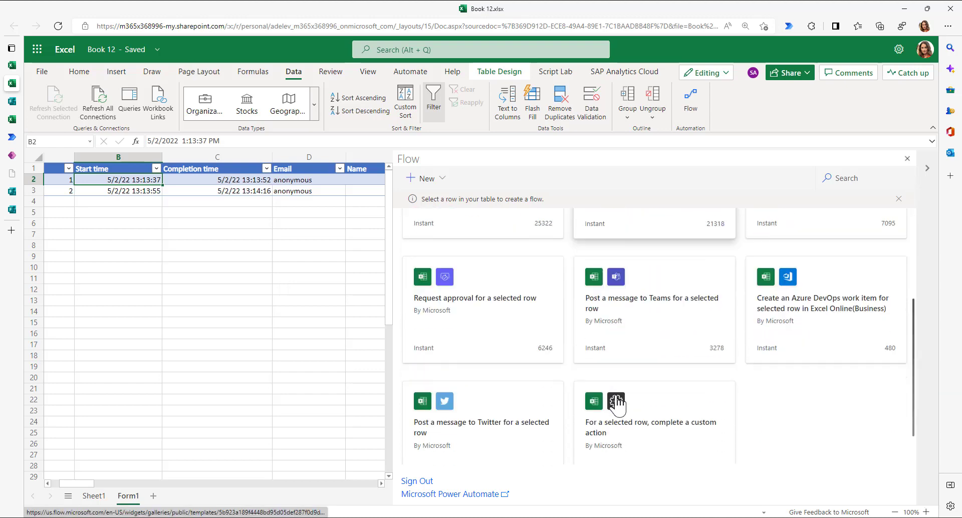
pyautogui.scroll(3, 619, 393)
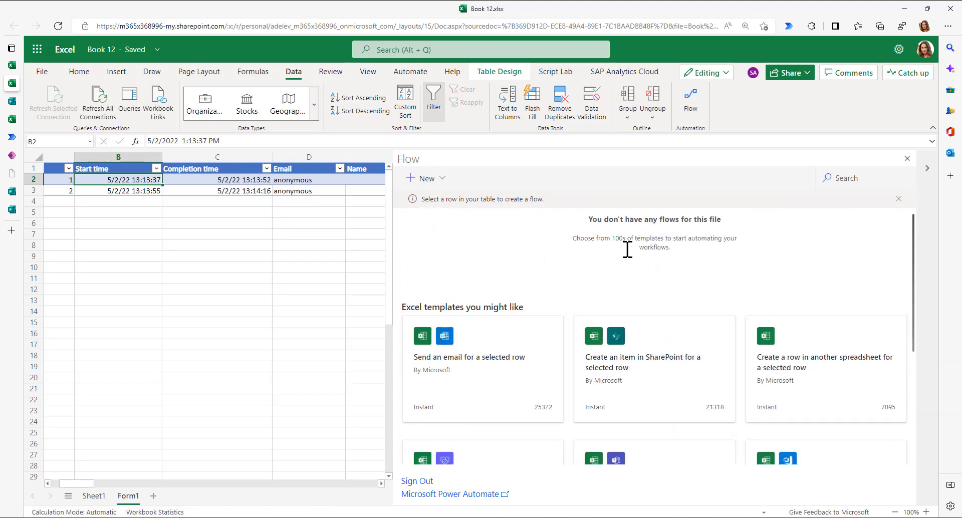
pyautogui.scroll(-5, 604, 387)
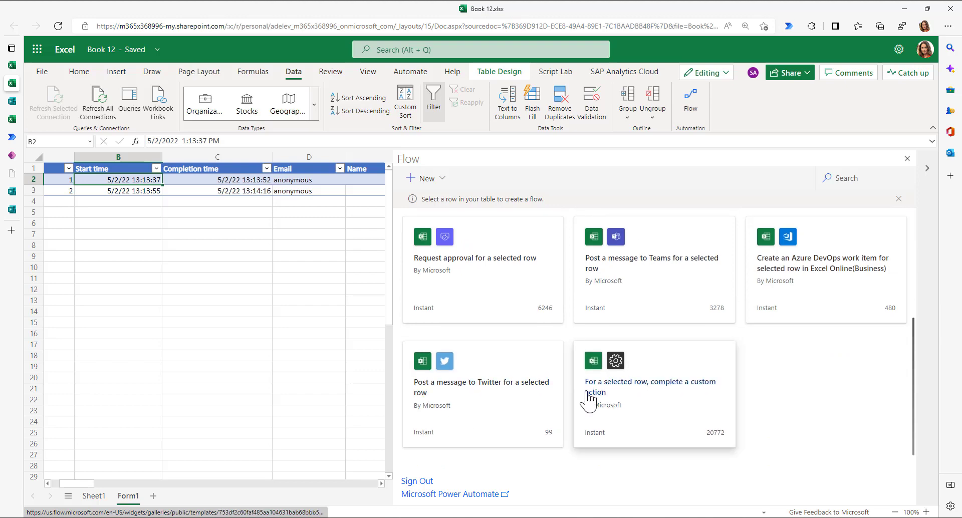
pyautogui.click(682, 395)
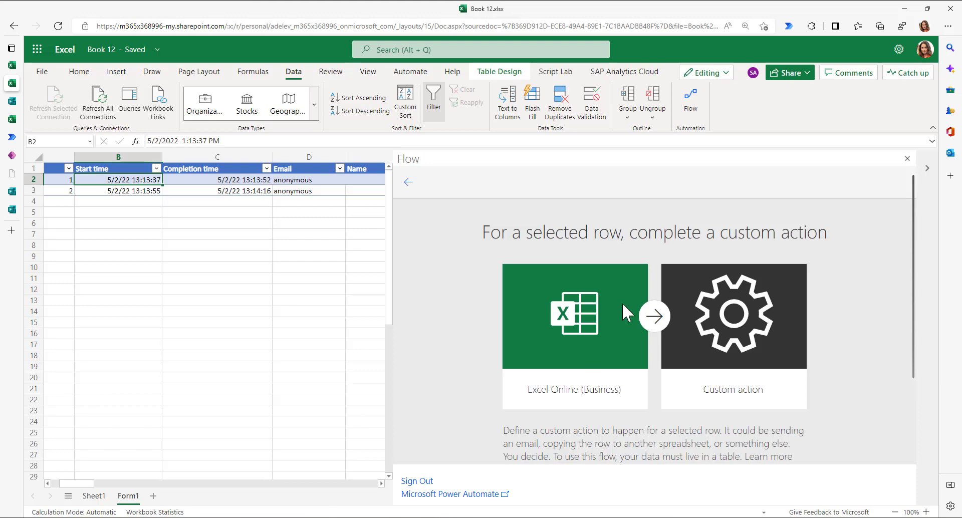
pyautogui.scroll(-3, 745, 340)
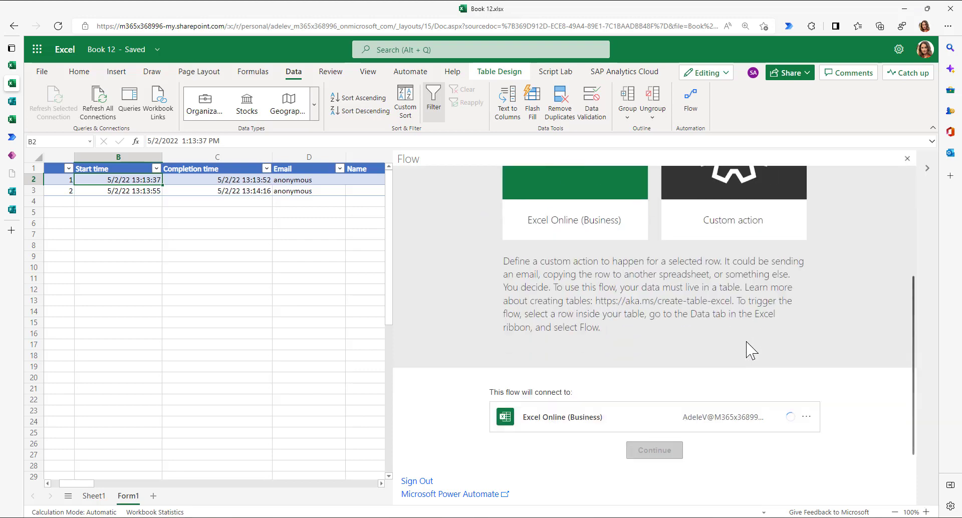
pyautogui.click(664, 451)
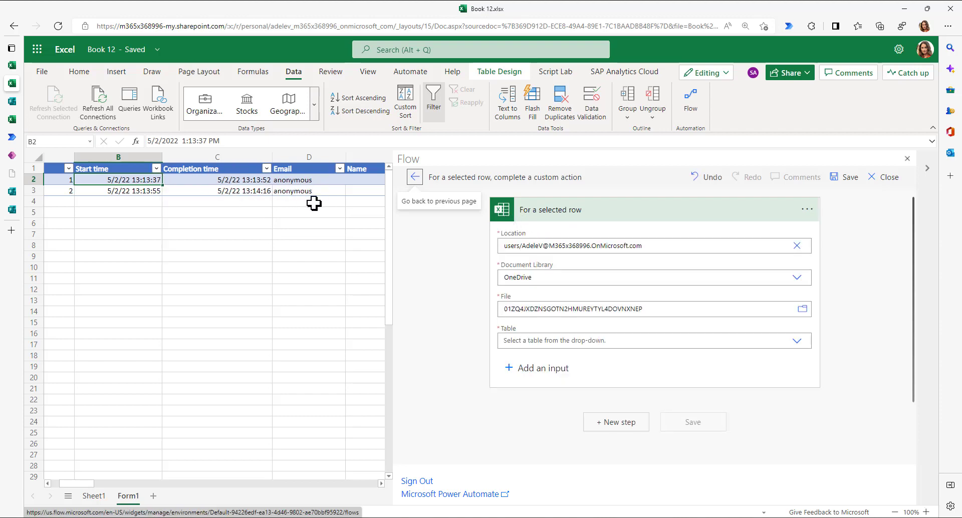
# - Set the trigger's table to Table1 and add a new step after it
pyautogui.click(499, 71)
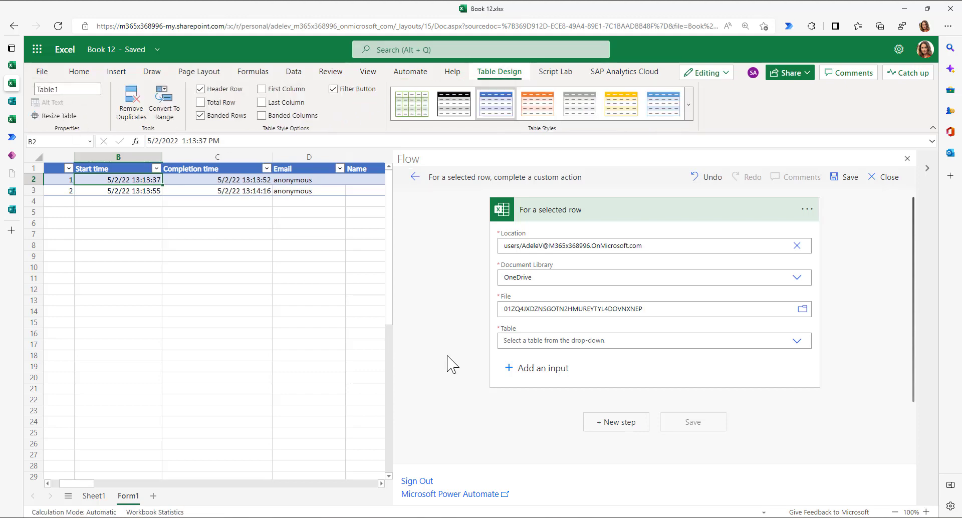
pyautogui.click(796, 341)
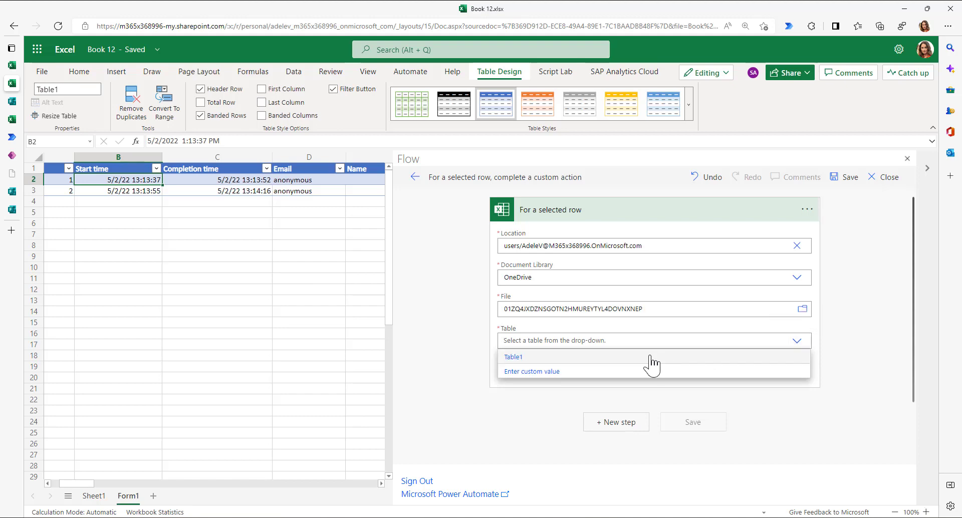
pyautogui.click(525, 359)
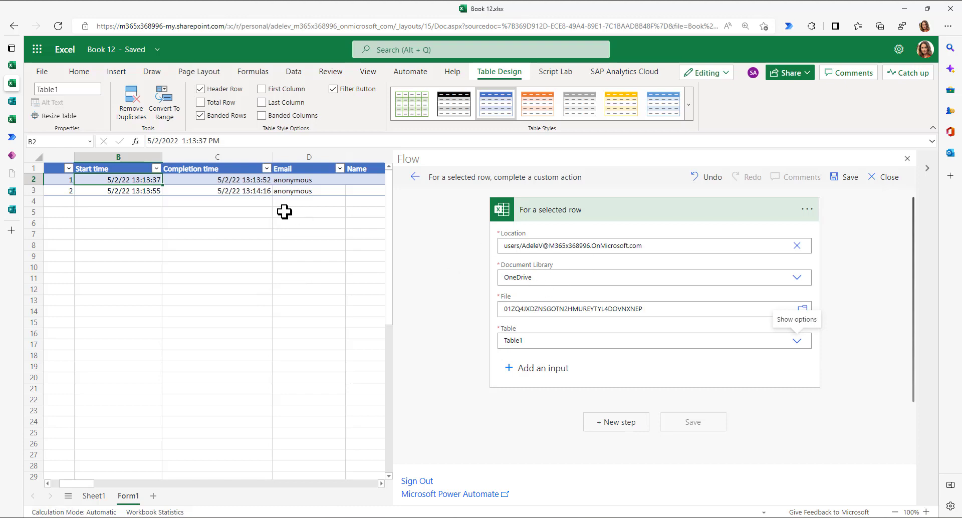
pyautogui.click(602, 426)
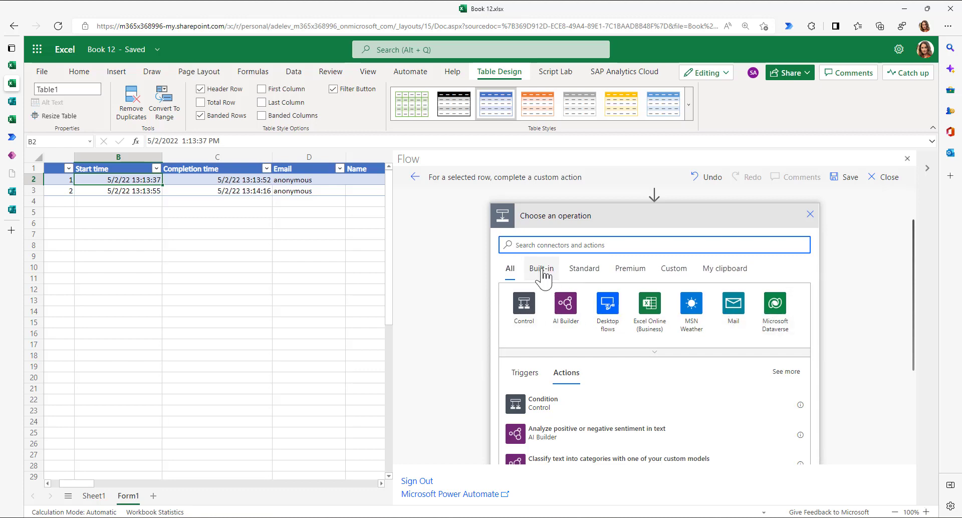
# - Add the 'Run a flow built with Power Automate for desktop' action with a working connection, running Create Product with VBS
pyautogui.click(608, 314)
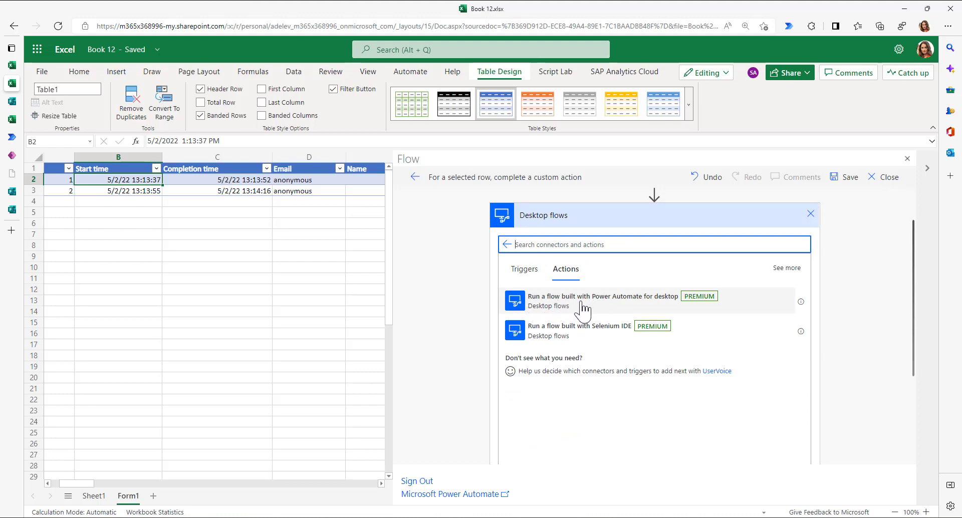
pyautogui.click(620, 303)
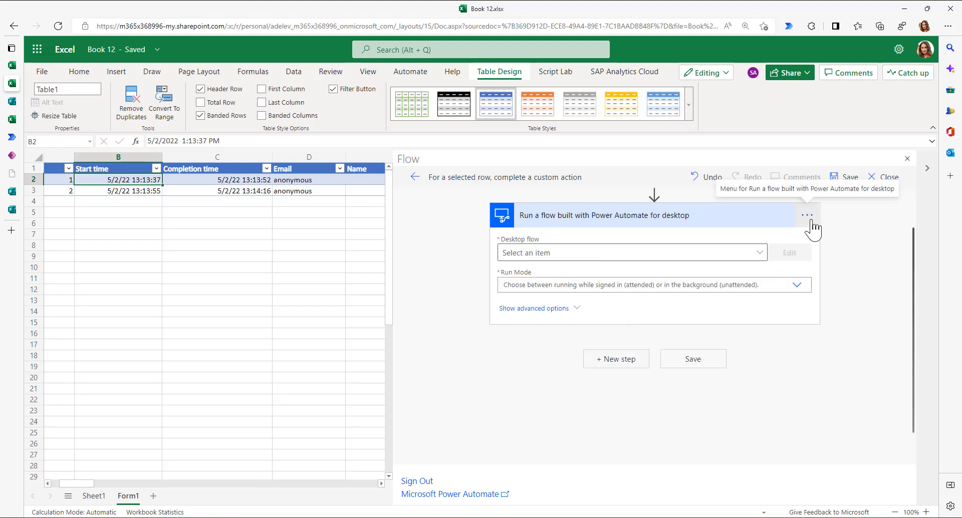
pyautogui.click(806, 215)
pyautogui.scroll(-3, 643, 396)
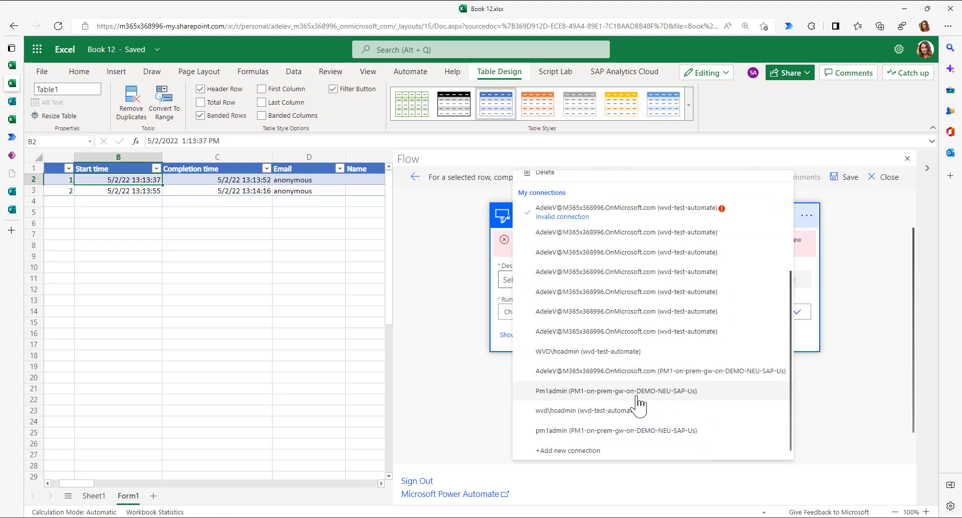
pyautogui.click(566, 441)
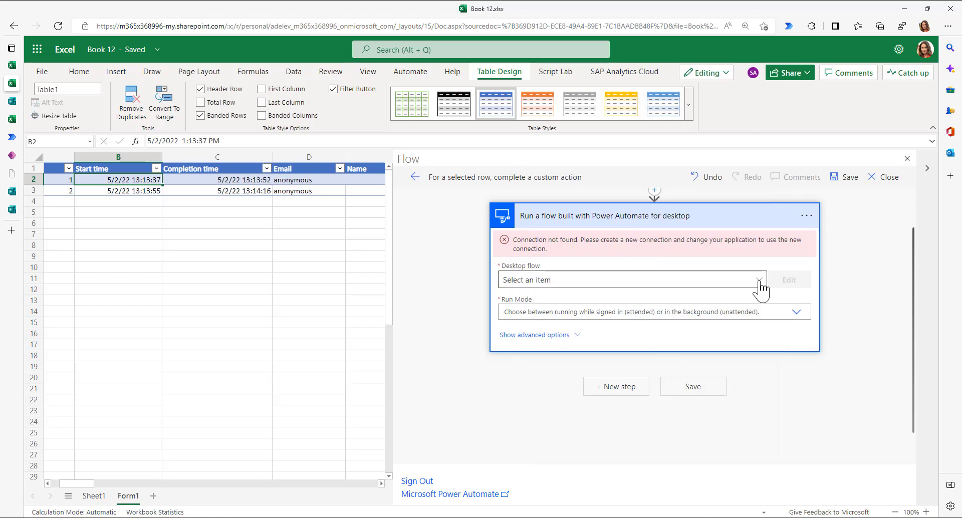
pyautogui.click(760, 257)
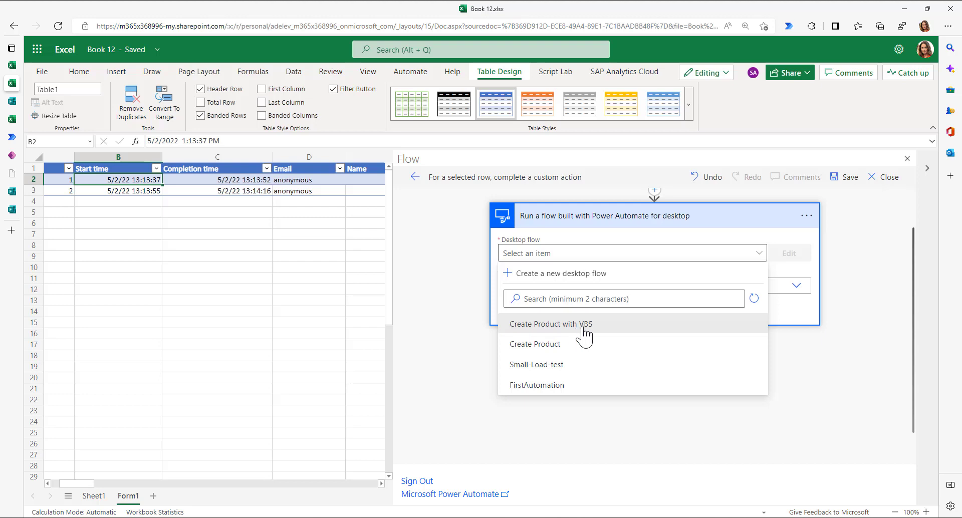
pyautogui.click(580, 328)
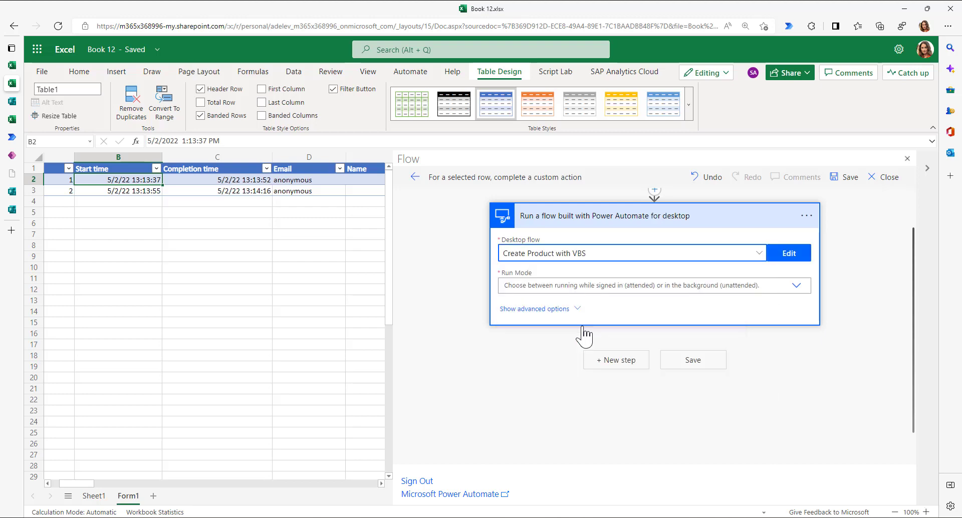
# - Set the desktop flow's run mode to attended
pyautogui.click(796, 286)
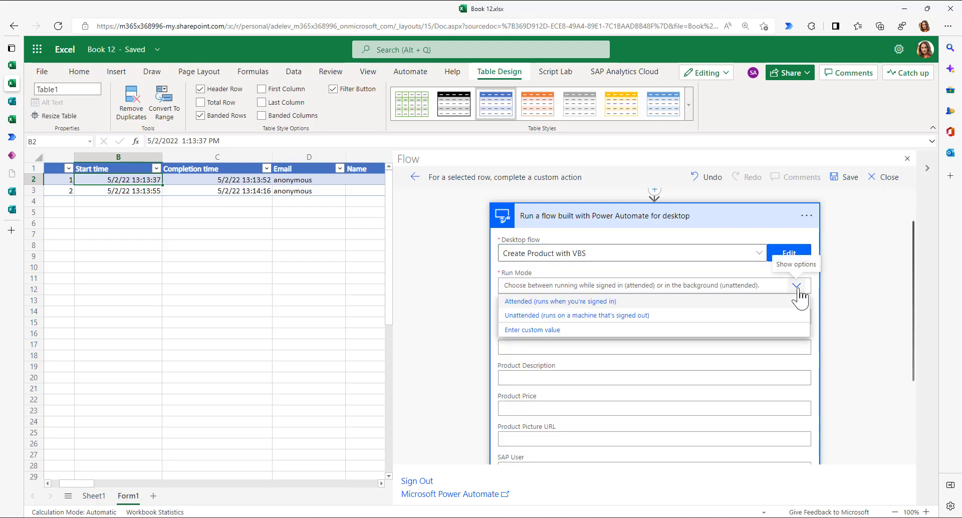
pyautogui.click(542, 306)
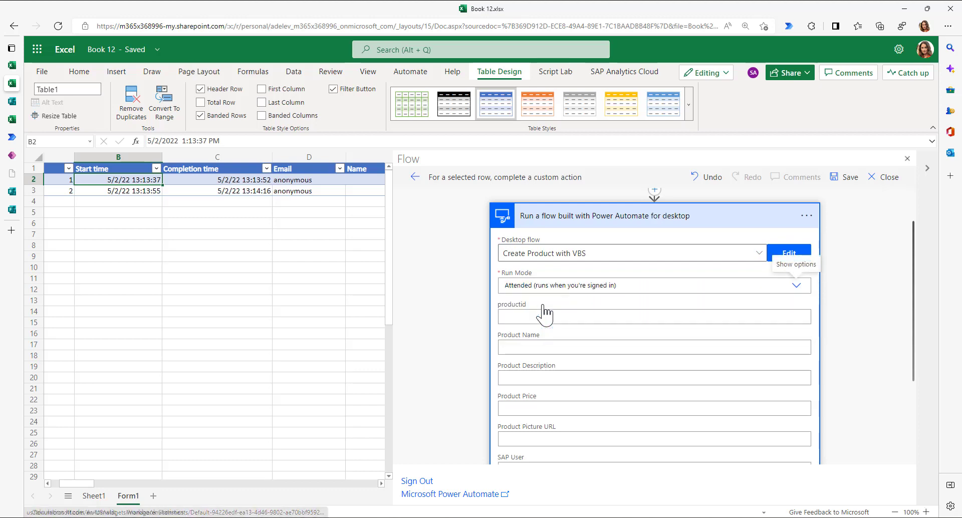
pyautogui.scroll(-2, 629, 373)
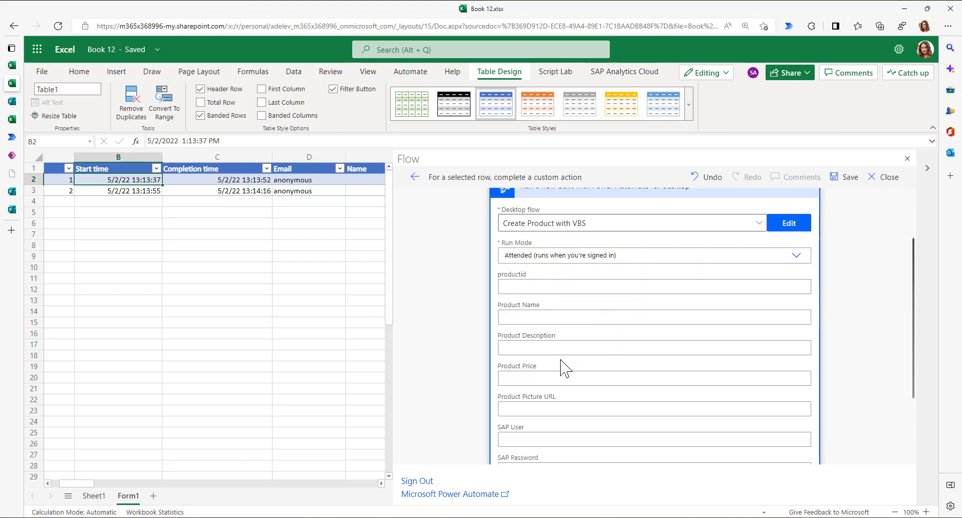
pyautogui.scroll(1, 541, 320)
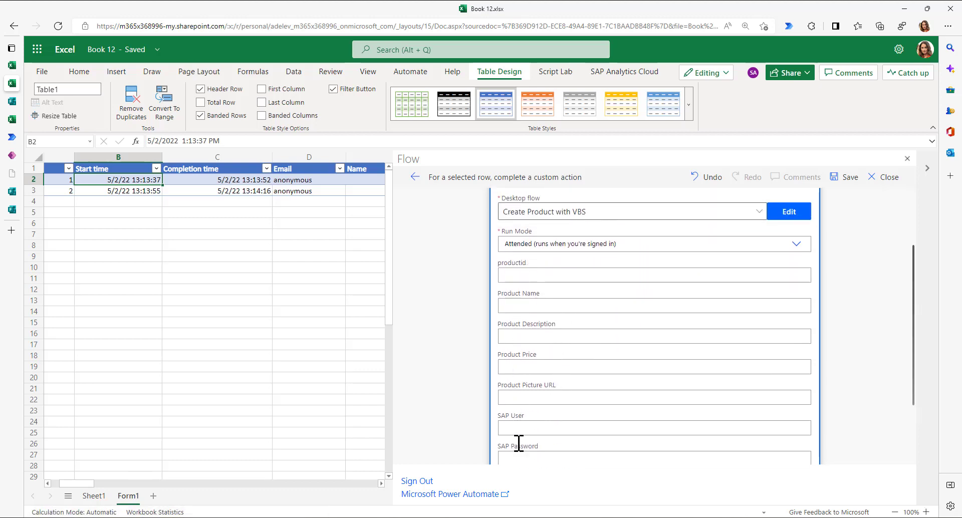
# - Map the row's Produkt ID, Produkt Name, Produkt Beschreibung and Product Price into the flow inputs
pyautogui.click(523, 275)
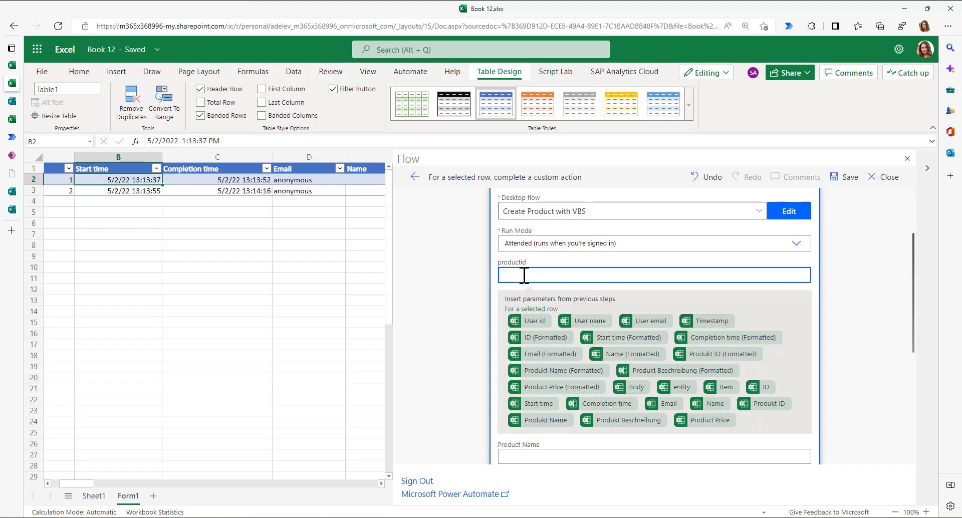
pyautogui.click(766, 403)
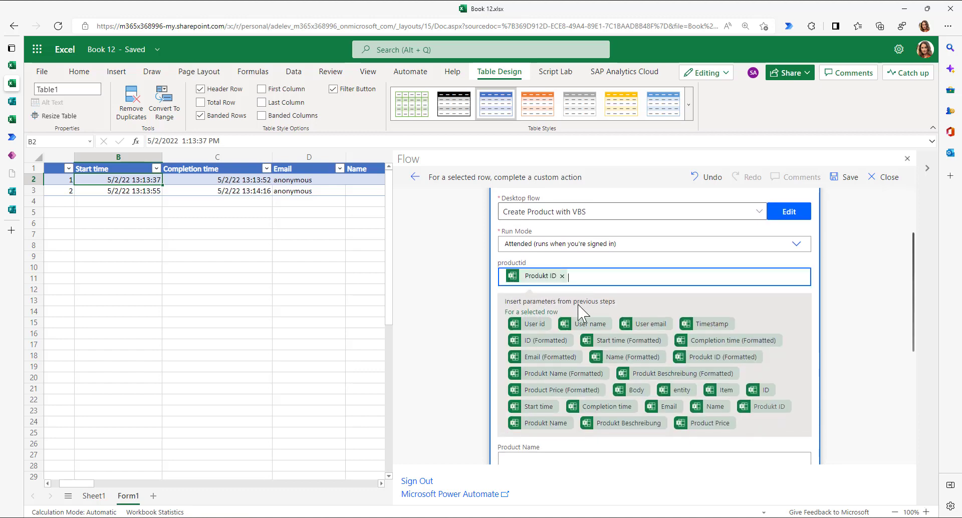
pyautogui.scroll(-3, 520, 417)
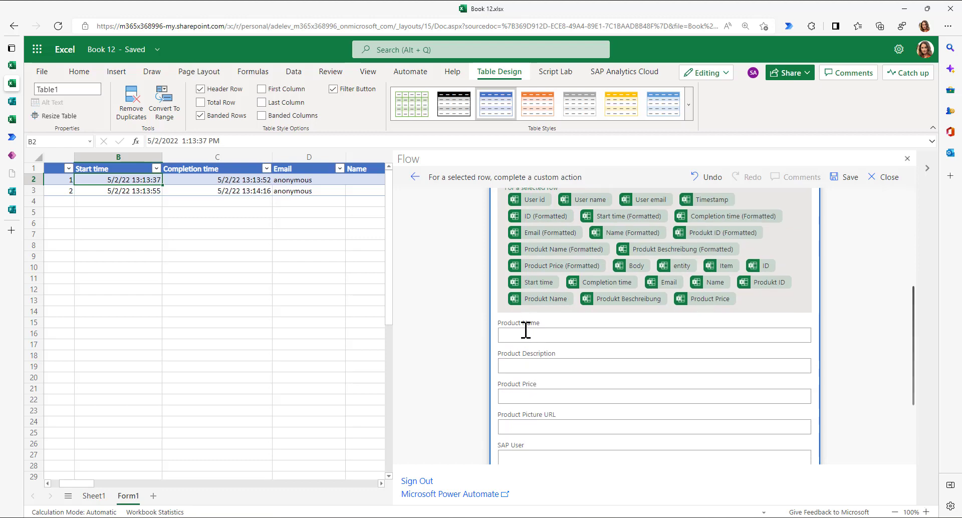
pyautogui.click(524, 334)
pyautogui.scroll(-3, 661, 416)
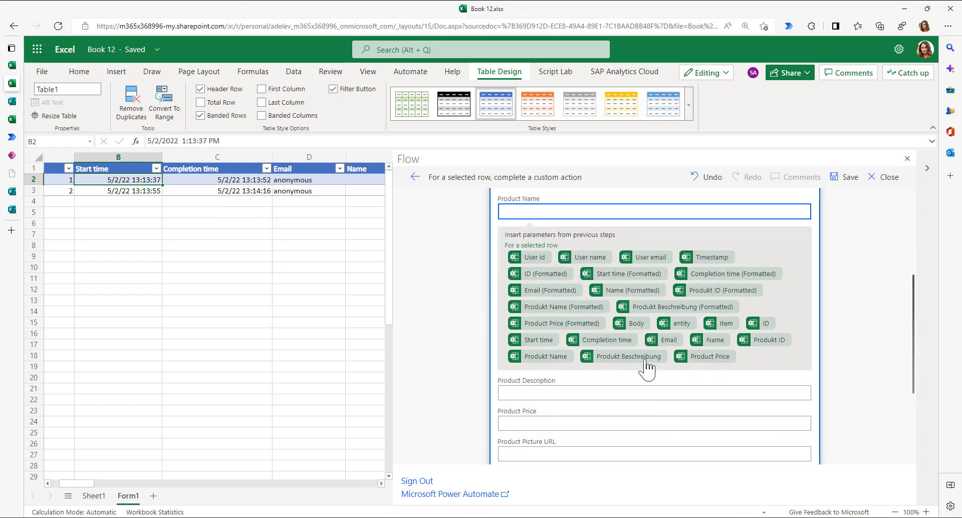
pyautogui.click(542, 360)
pyautogui.click(536, 396)
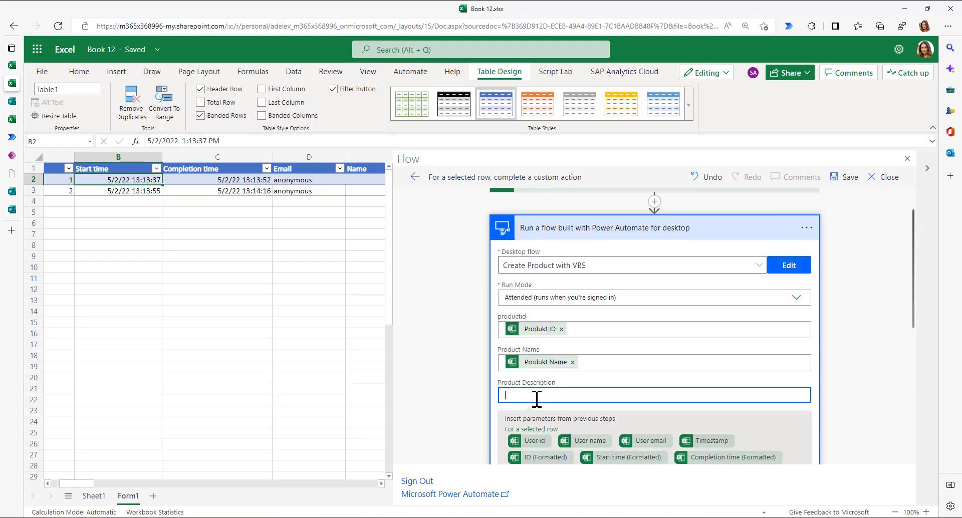
pyautogui.scroll(-5, 536, 399)
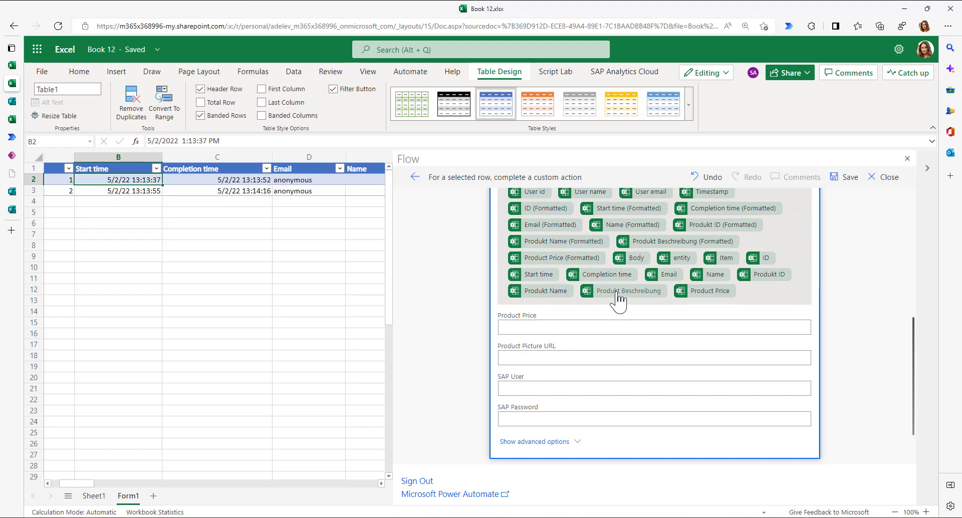
pyautogui.click(617, 299)
pyautogui.click(527, 323)
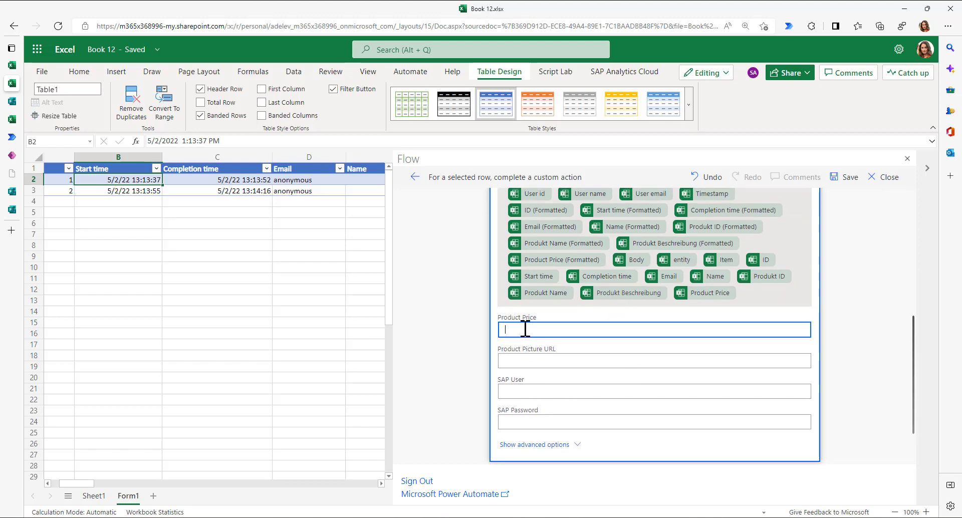
pyautogui.scroll(-3, 677, 336)
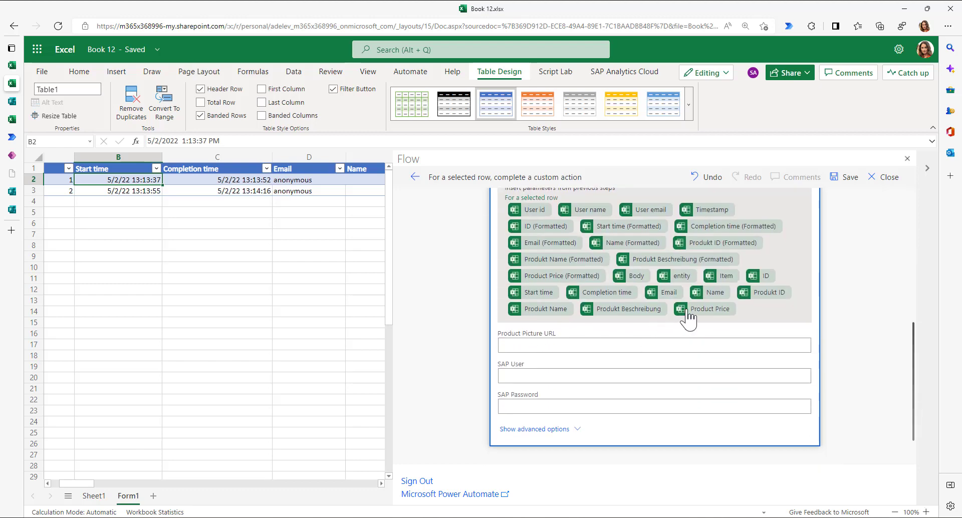
pyautogui.click(688, 309)
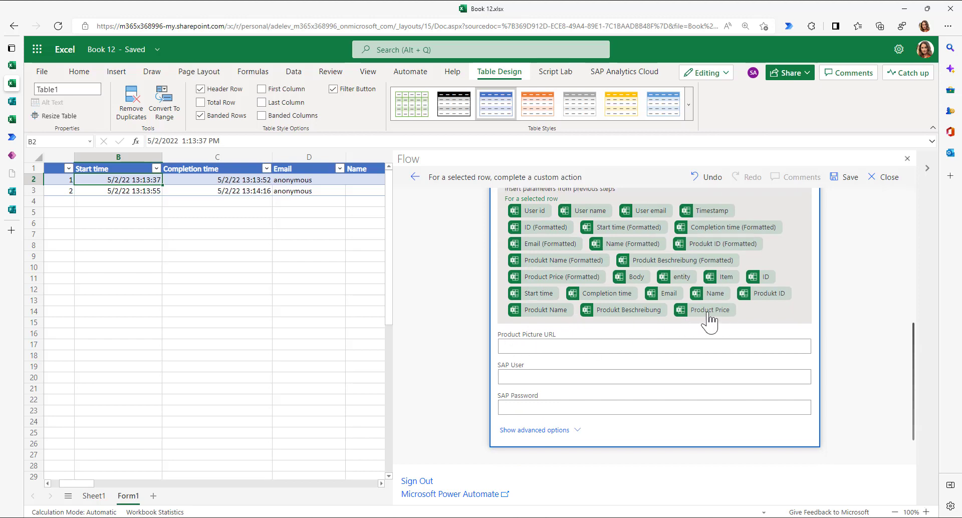
# - Enter DSAG1 as the SAP User and paste the SAP password into SAP Password
pyautogui.click(520, 376)
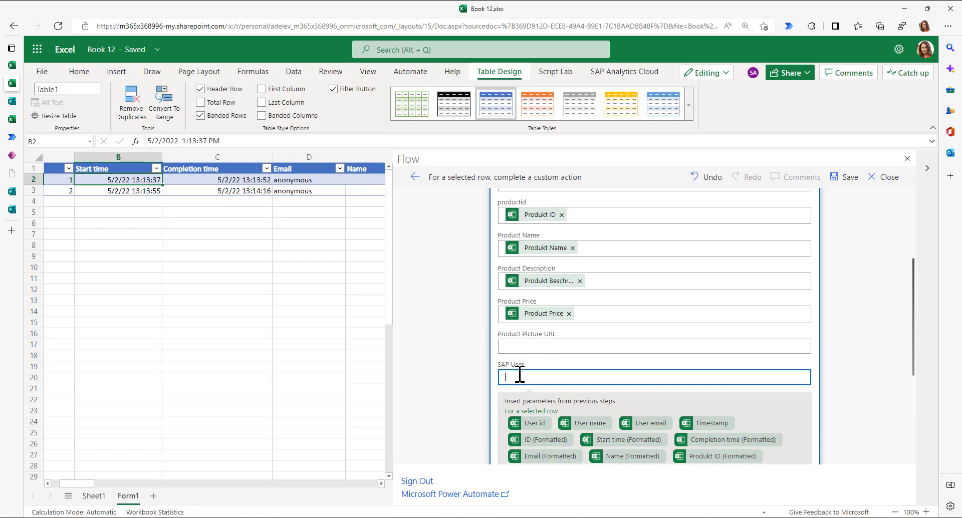
pyautogui.write('DSAG1')
pyautogui.scroll(-5, 531, 381)
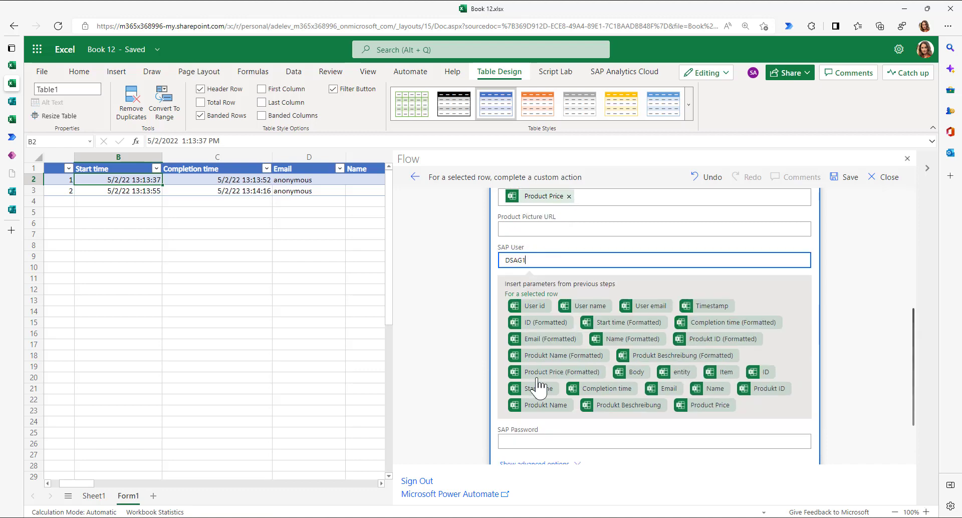
pyautogui.click(520, 393)
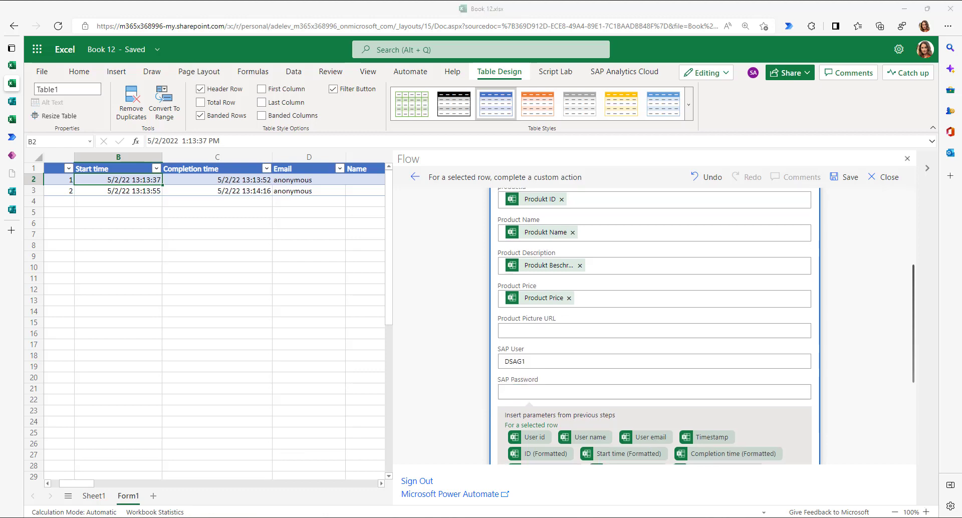
pyautogui.click(536, 392)
pyautogui.hotkey('ctrl', 'v')
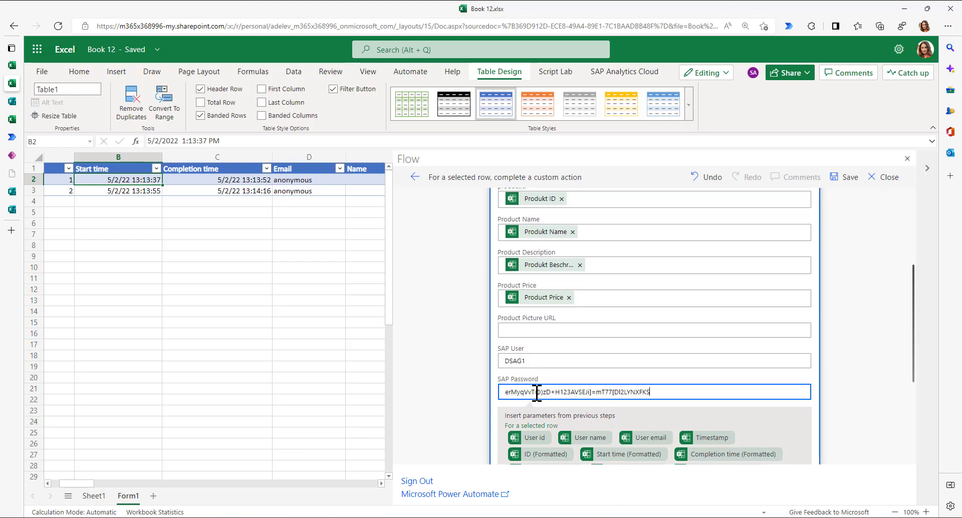
pyautogui.scroll(-3, 523, 392)
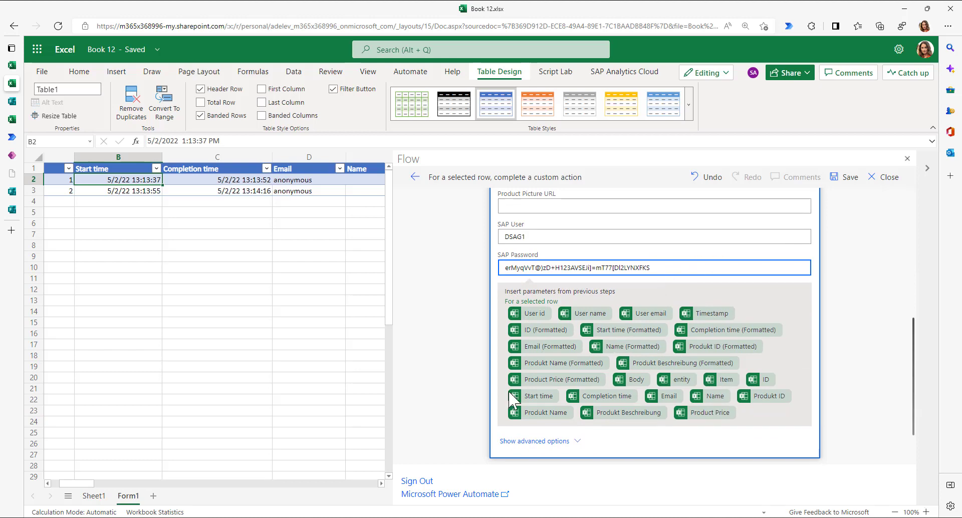
# - Save the edited flow, close the flow editor, and narrow the Flow pane
pyautogui.click(845, 181)
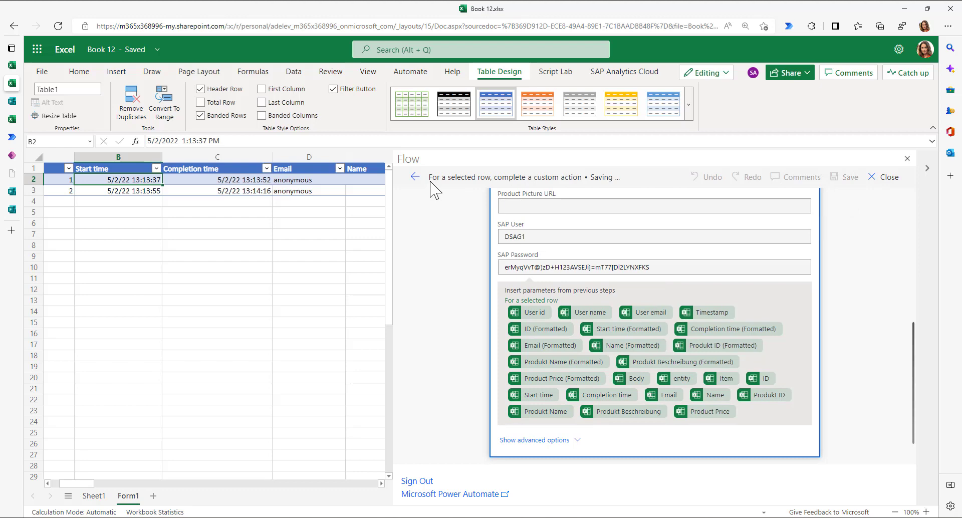
pyautogui.moveTo(429, 177); pyautogui.dragTo(591, 179)
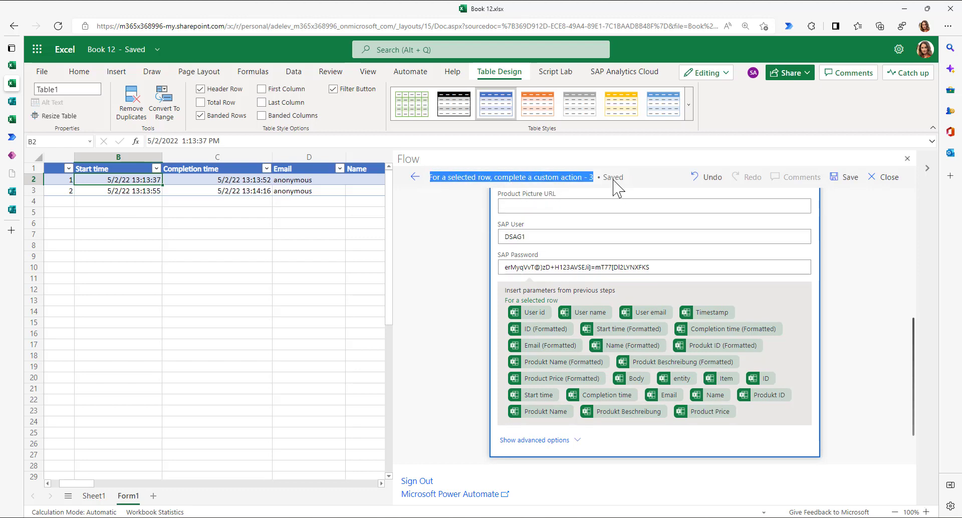
pyautogui.click(889, 181)
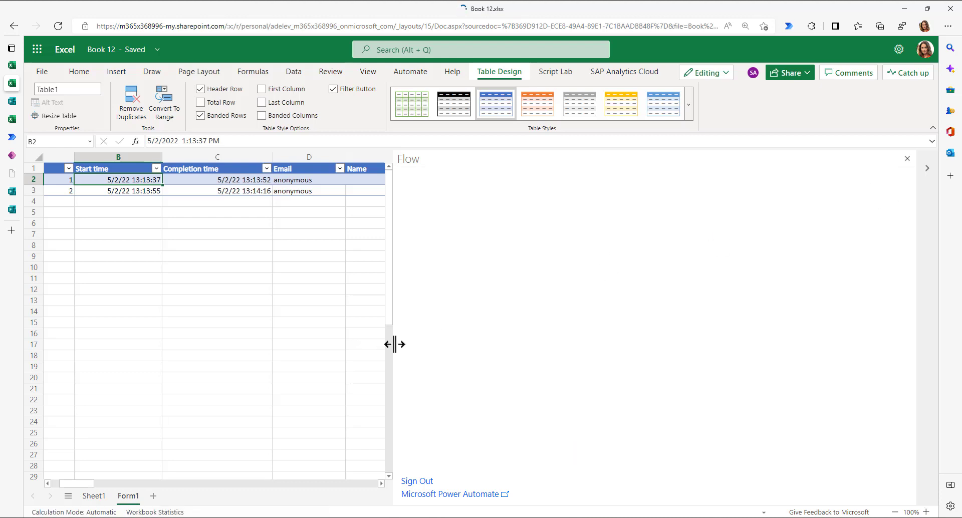
pyautogui.moveTo(394, 344); pyautogui.dragTo(620, 339)
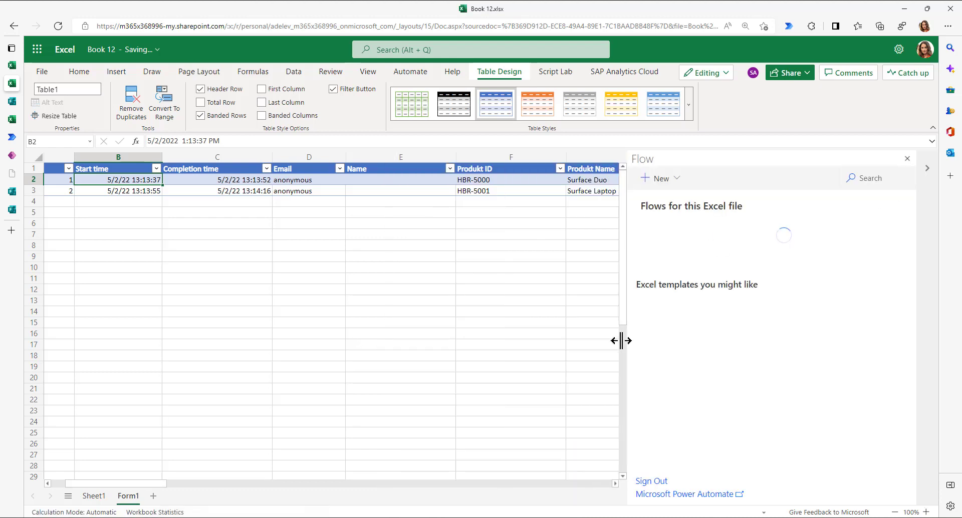
# - Run the flow for the HBR-5000 row and switch to the remote desktop session
pyautogui.click(386, 180)
pyautogui.click(466, 181)
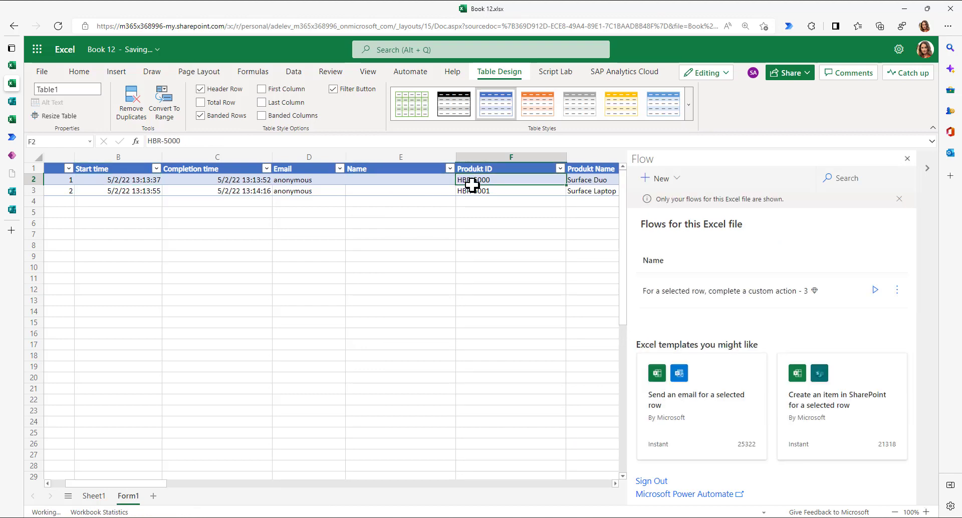
pyautogui.click(875, 291)
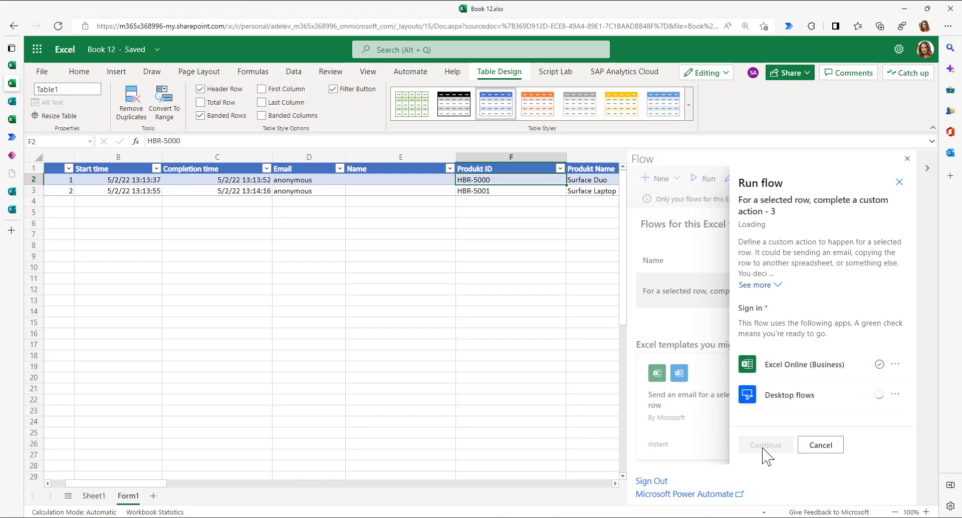
pyautogui.click(779, 447)
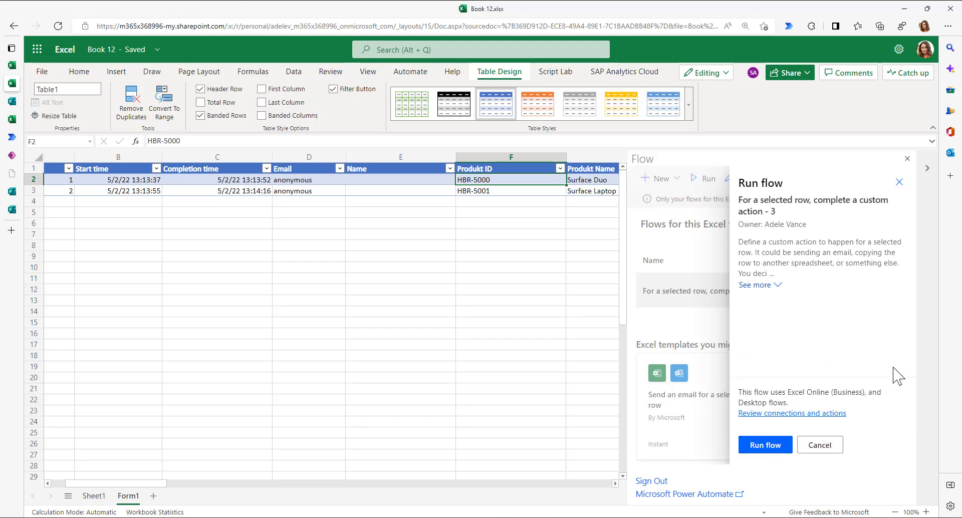
pyautogui.click(766, 445)
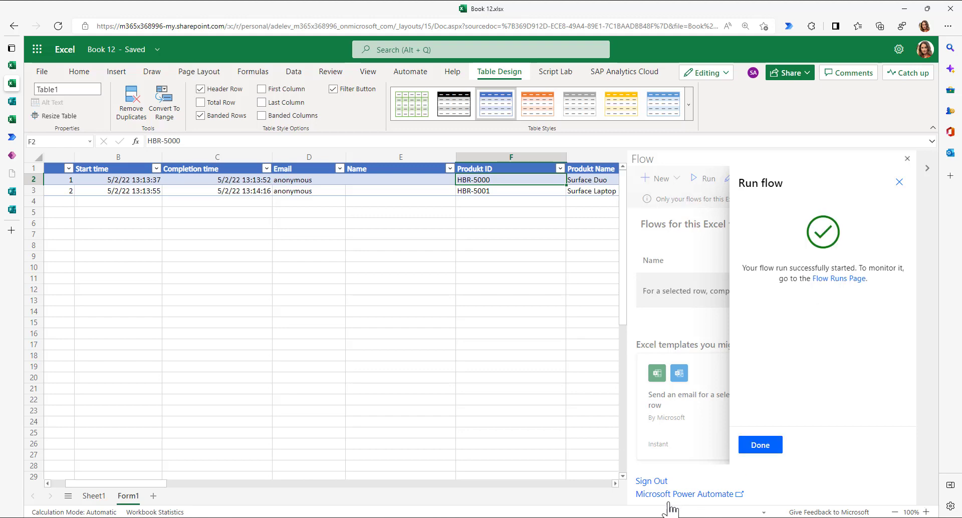
pyautogui.click(774, 445)
pyautogui.hotkey('alt', 'Tab')
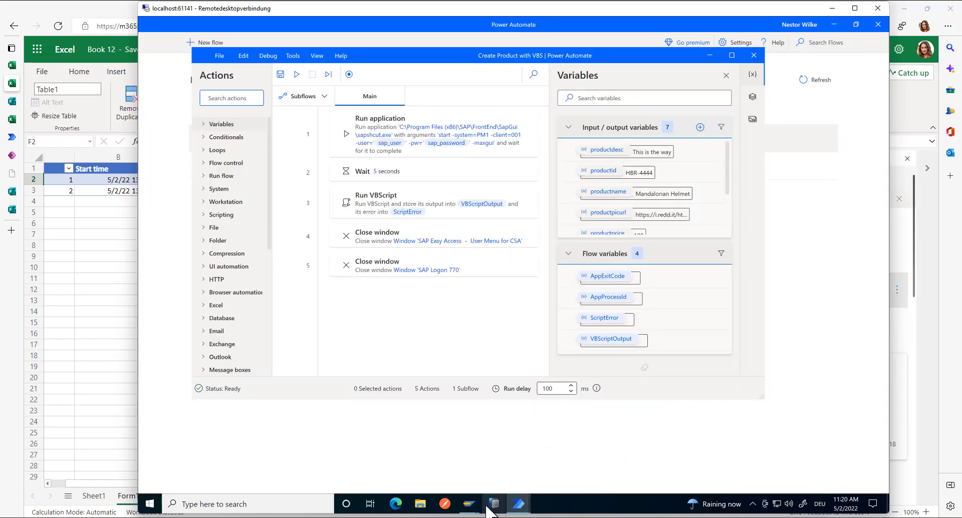
# - Exit the EPM Product: Maintain SAP session with the /nex command
pyautogui.click(468, 503)
pyautogui.click(489, 457)
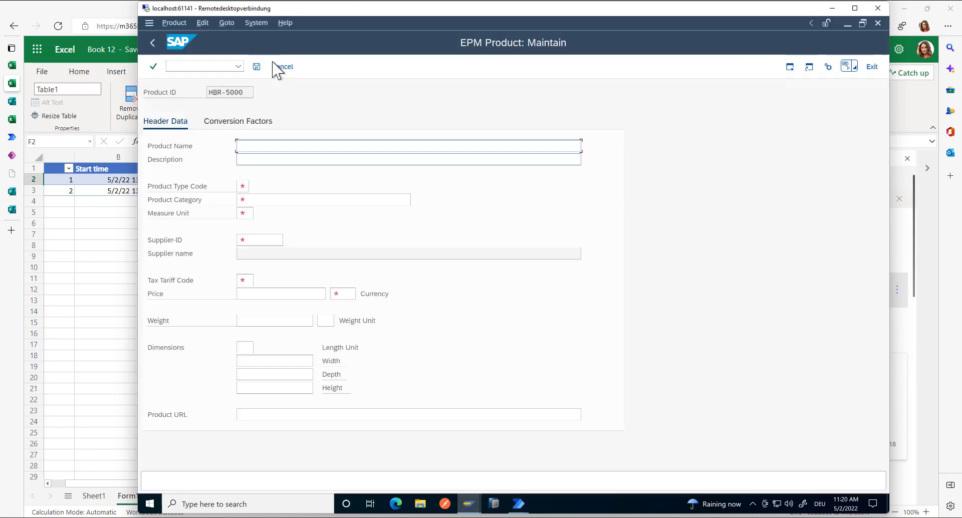
pyautogui.click(203, 70)
pyautogui.write('/')
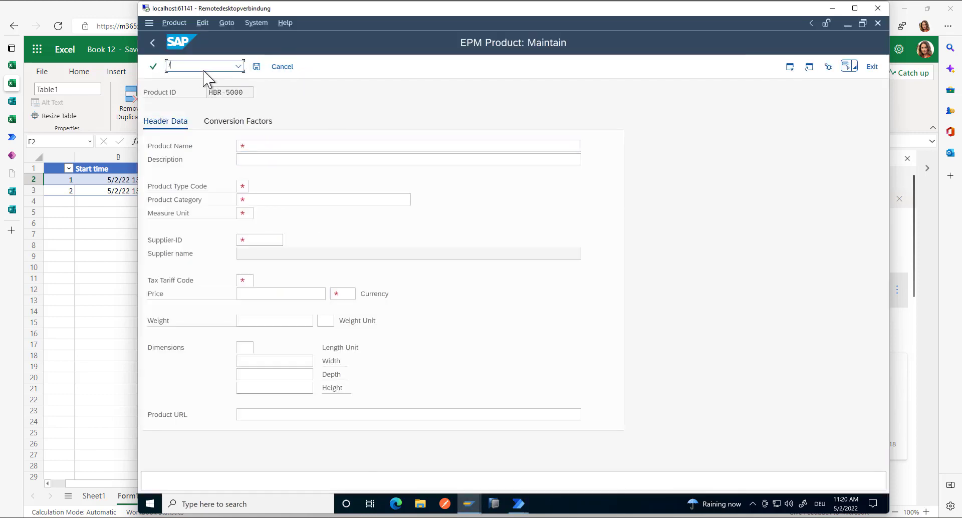
pyautogui.write('nex')
pyautogui.press('Return')
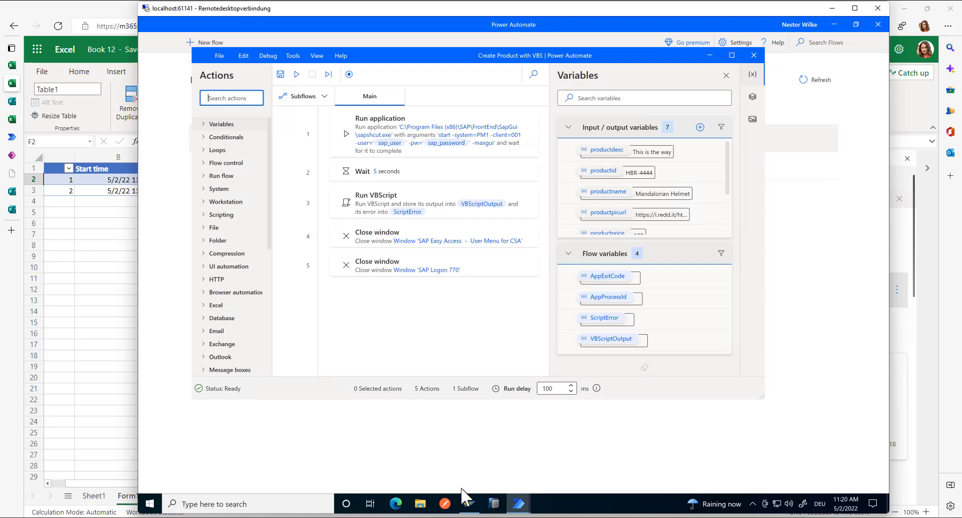
# - Close SAP Logon and minimize the flow editor and Power Automate Desktop
pyautogui.click(469, 502)
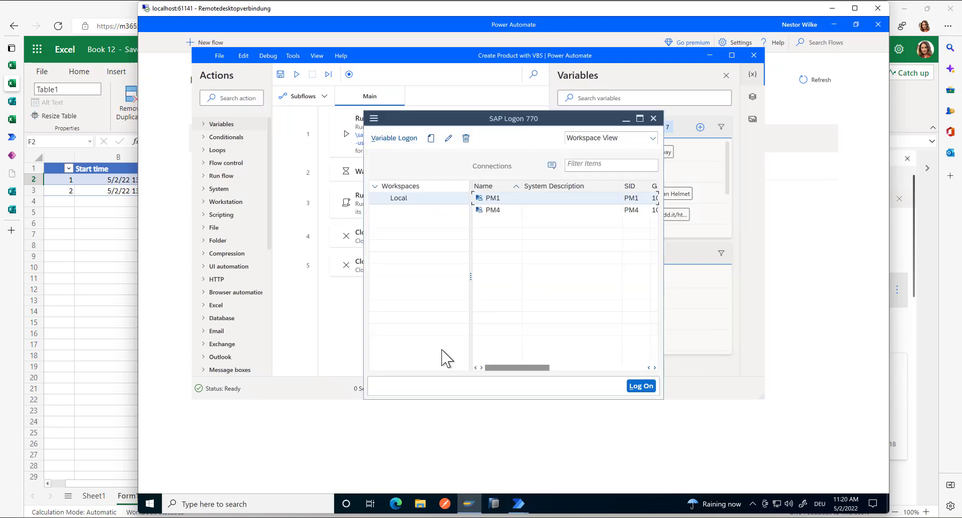
pyautogui.click(652, 119)
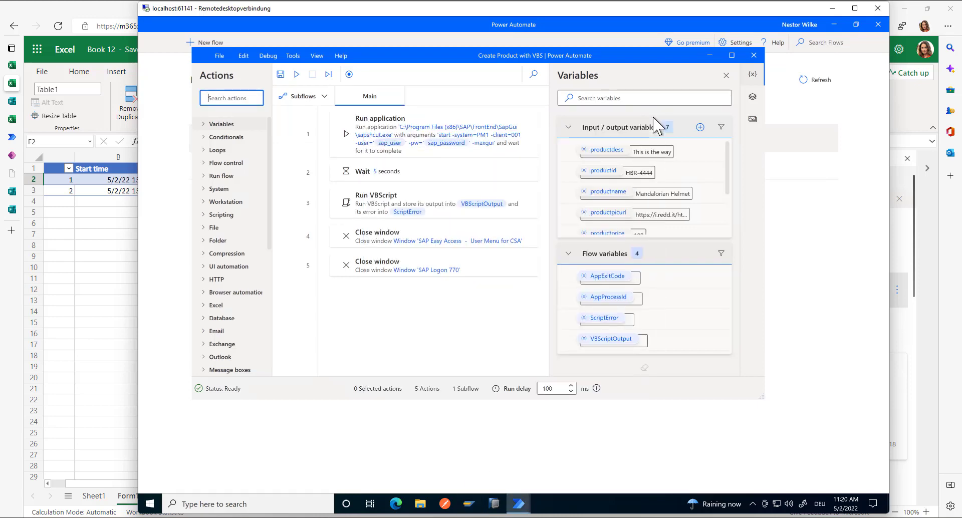
pyautogui.click(710, 55)
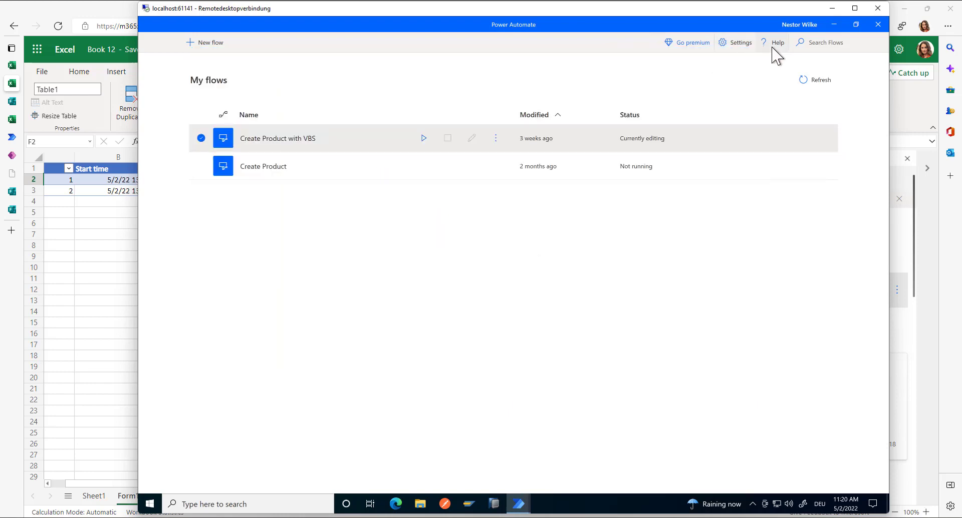
pyautogui.click(834, 25)
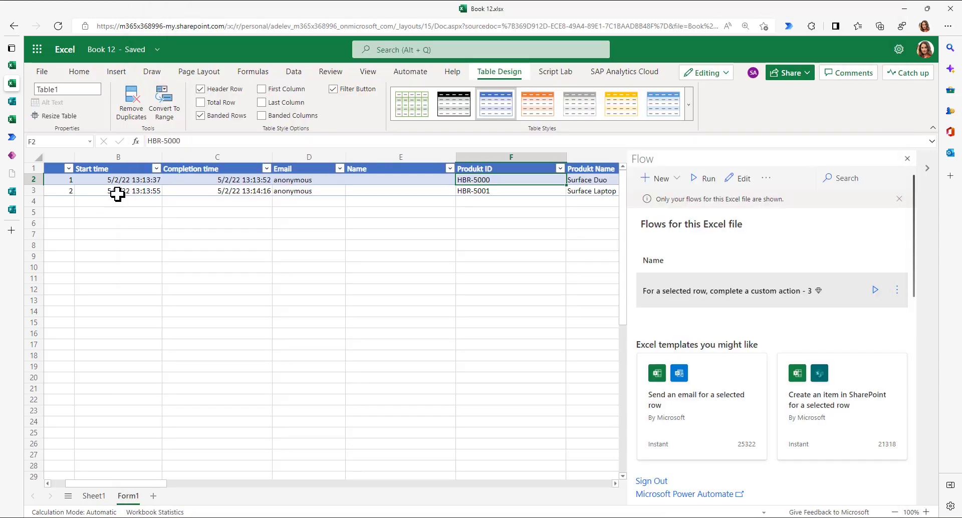
# - Select the HBR-5001 row in column B and run the flow for it
pyautogui.click(116, 194)
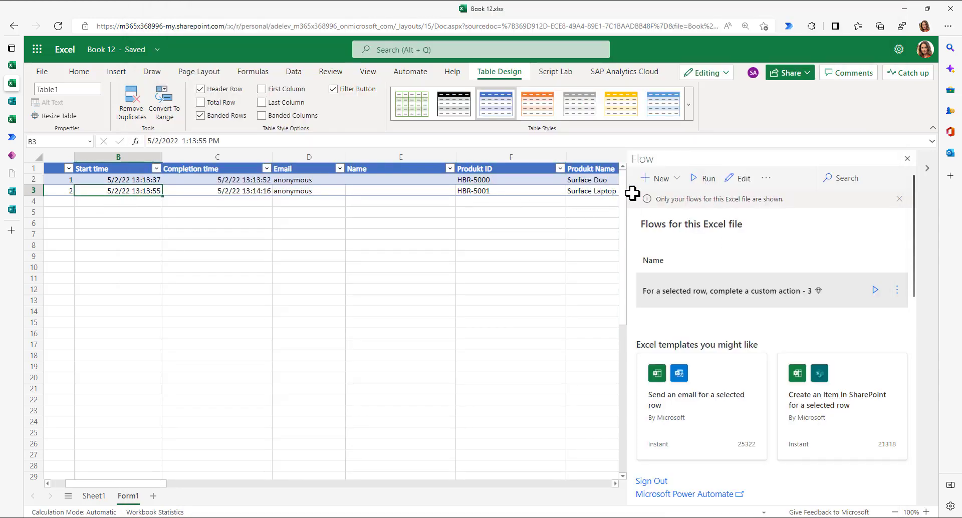
pyautogui.click(704, 179)
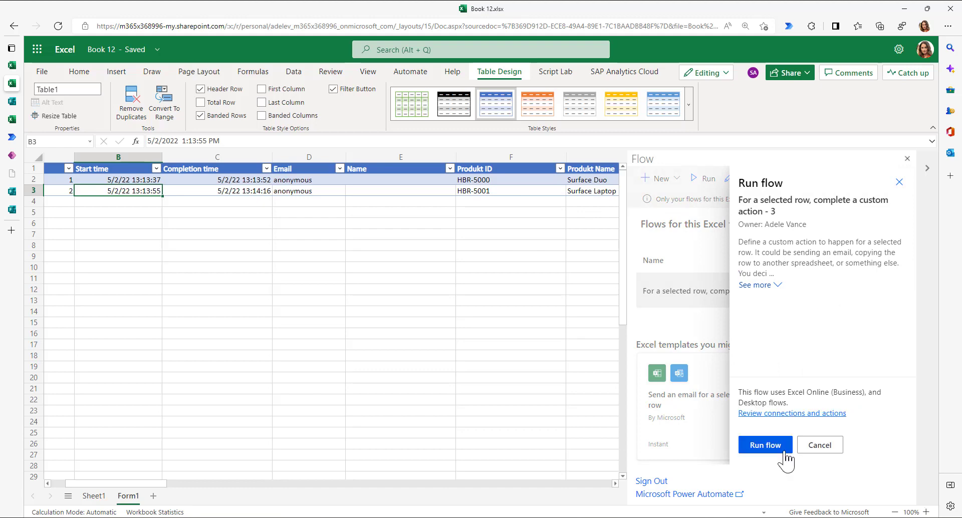
pyautogui.click(783, 452)
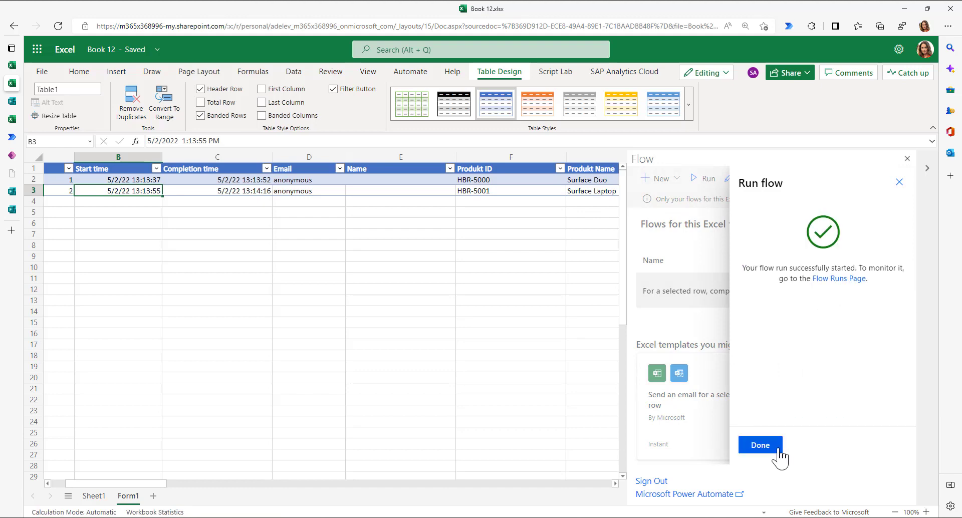
pyautogui.click(778, 450)
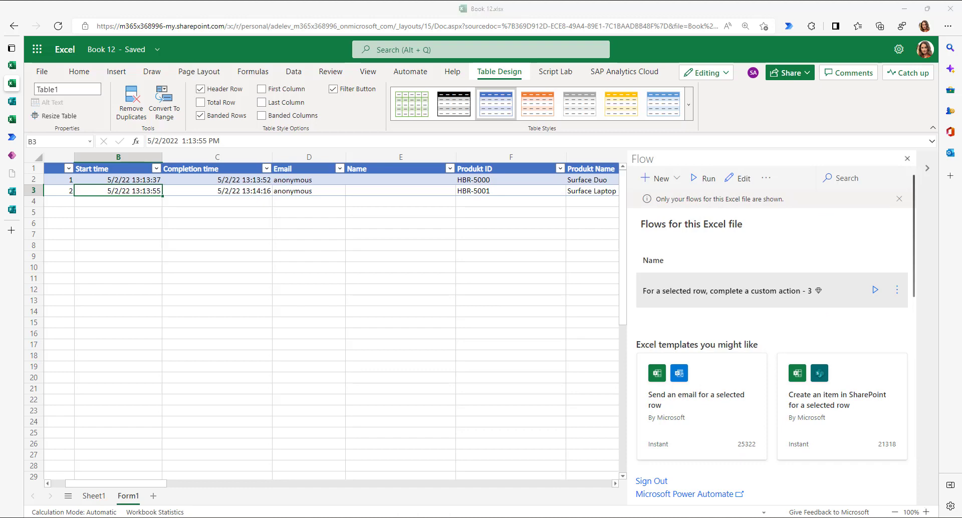
# - Load the SAP OData service's /ProductSet listing in a new Edge tab and inspect its entry IDs
pyautogui.click(12, 230)
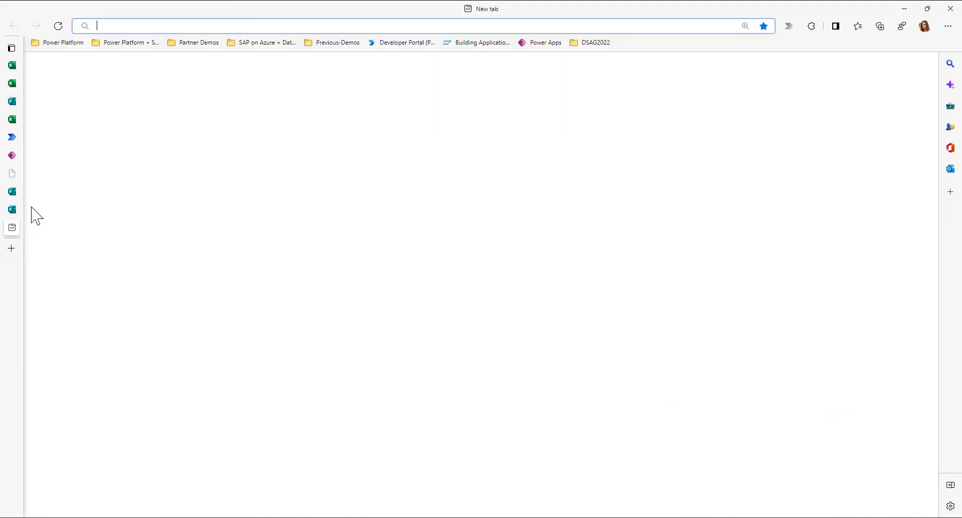
pyautogui.write('https://demo-sap-apim.azure-api.net/sap/opu/odata/iwbep/GWSAMPLE_BASIC')
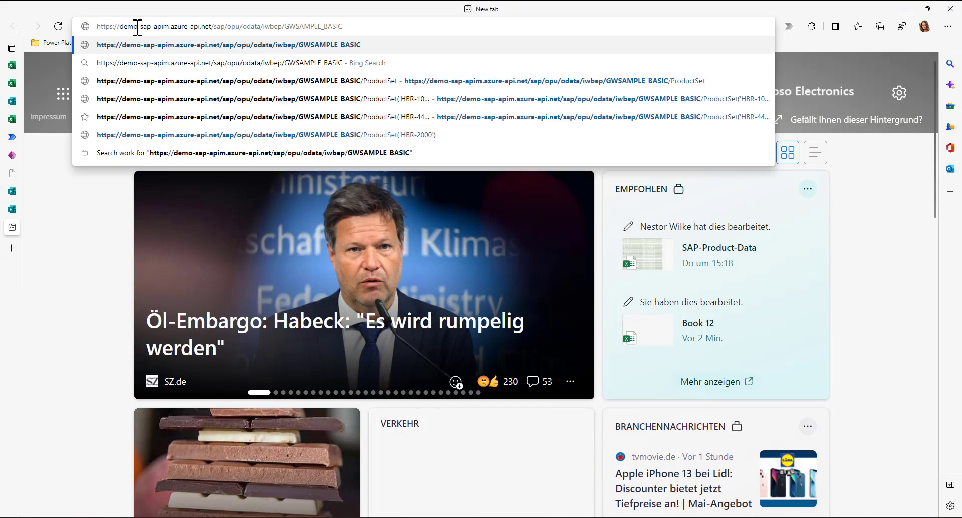
pyautogui.press('Return')
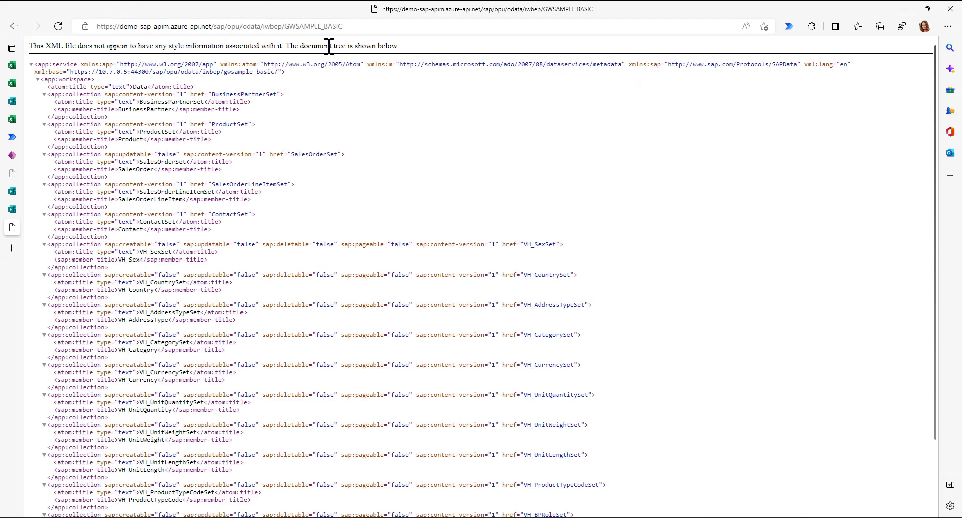
pyautogui.click(355, 28)
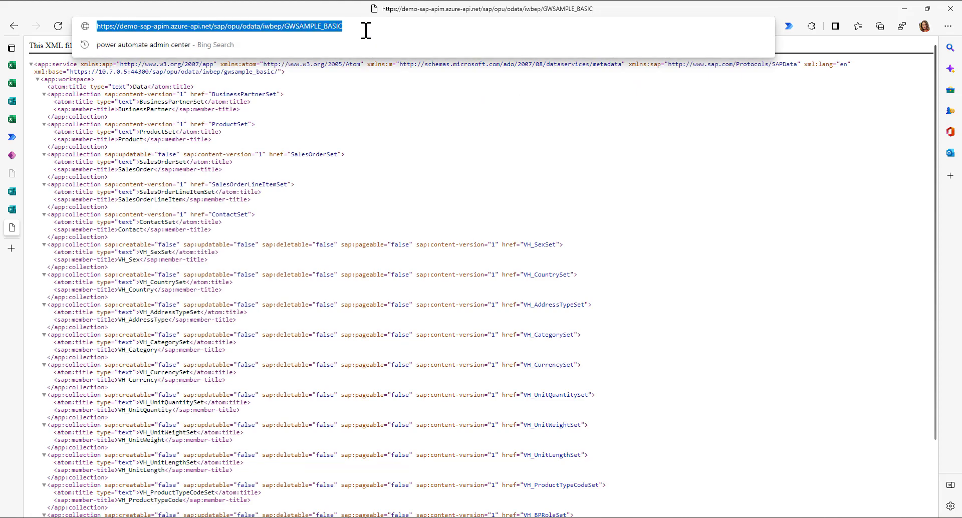
pyautogui.click(365, 30)
pyautogui.write('/ProductSet')
pyautogui.press('Return')
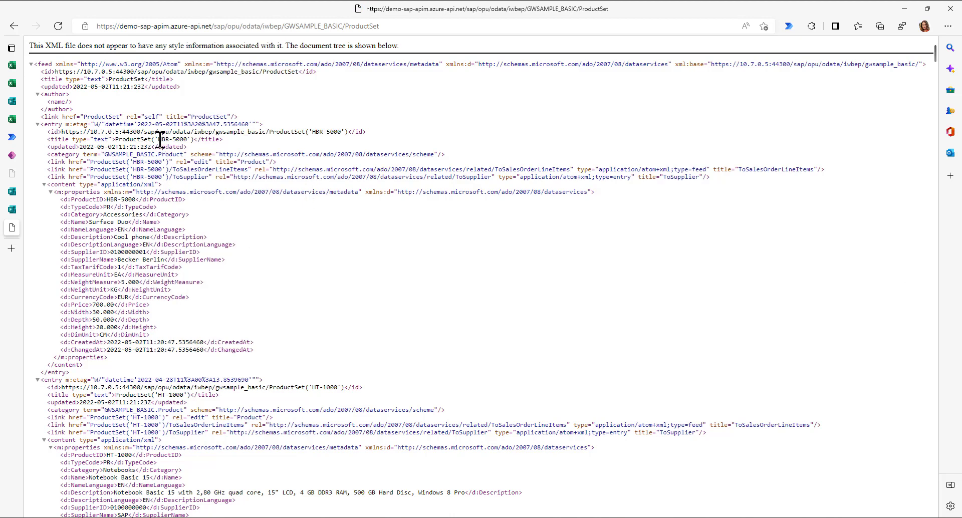
pyautogui.moveTo(160, 141); pyautogui.dragTo(191, 140)
pyautogui.scroll(-1, 321, 320)
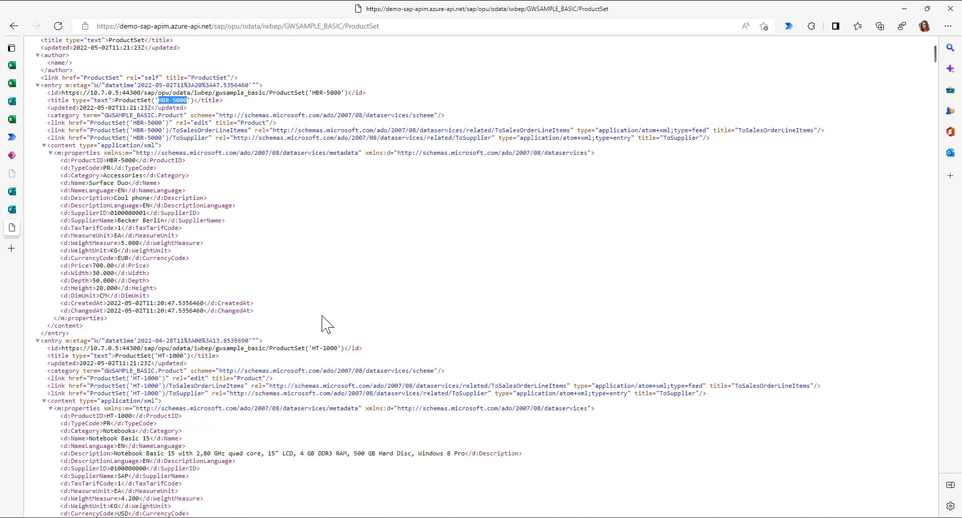
pyautogui.scroll(-1, 326, 324)
pyautogui.moveTo(160, 323); pyautogui.dragTo(187, 323)
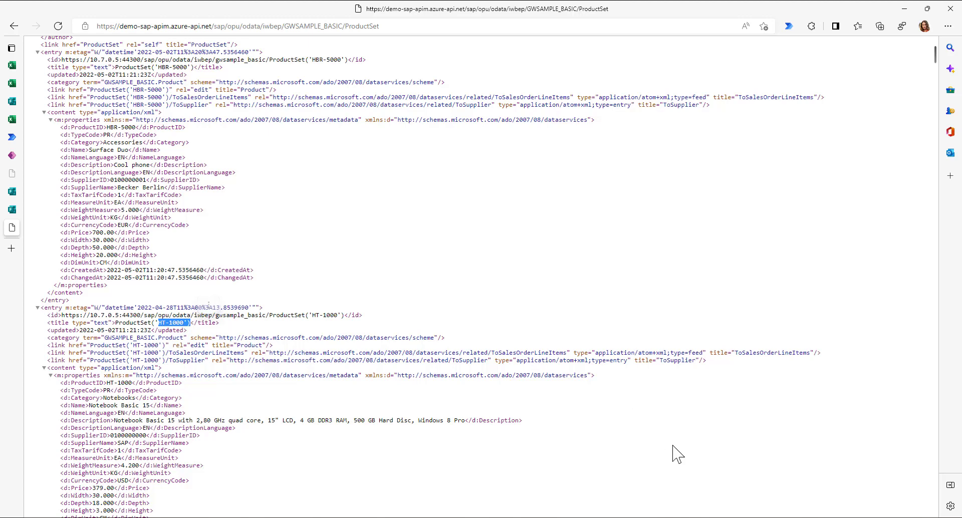
# - Reload the ProductSet feed and highlight the HBR-5000 and HBR-5001 product IDs
pyautogui.click(636, 517)
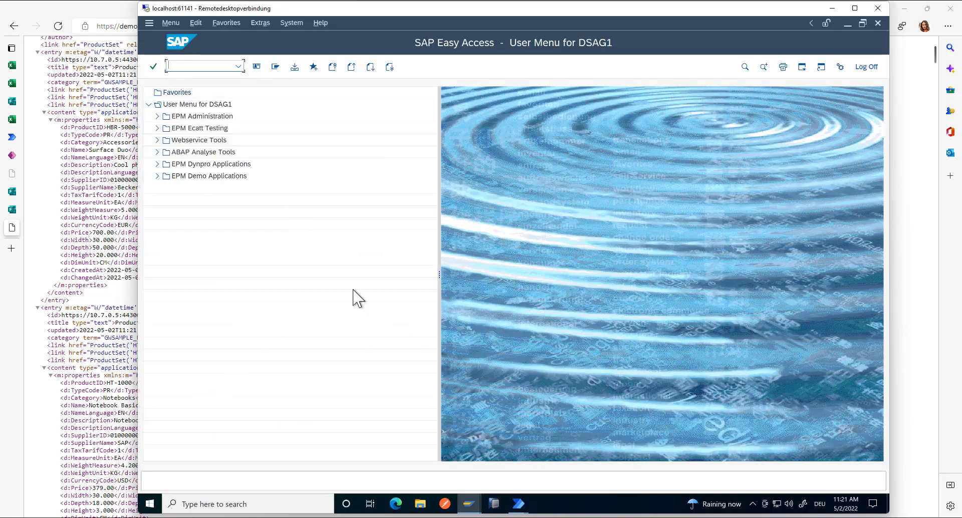
pyautogui.click(95, 15)
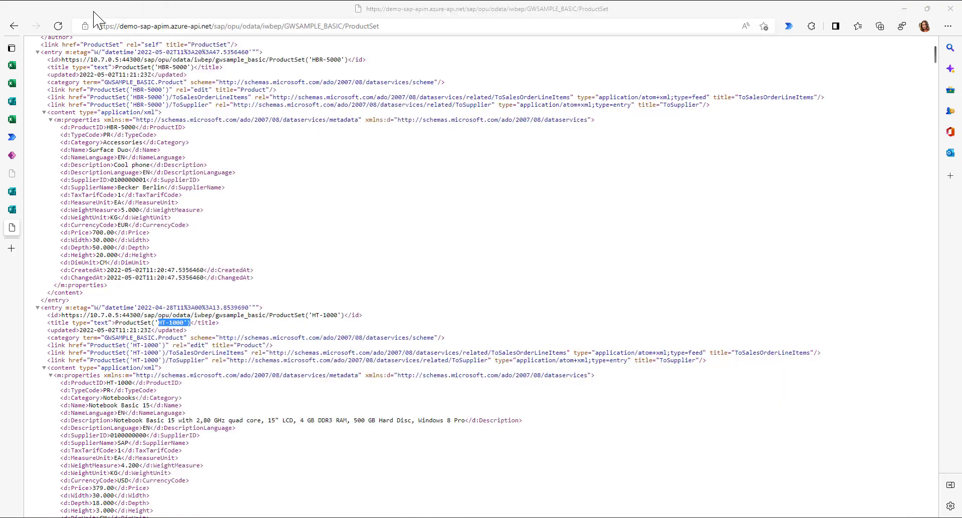
pyautogui.click(57, 25)
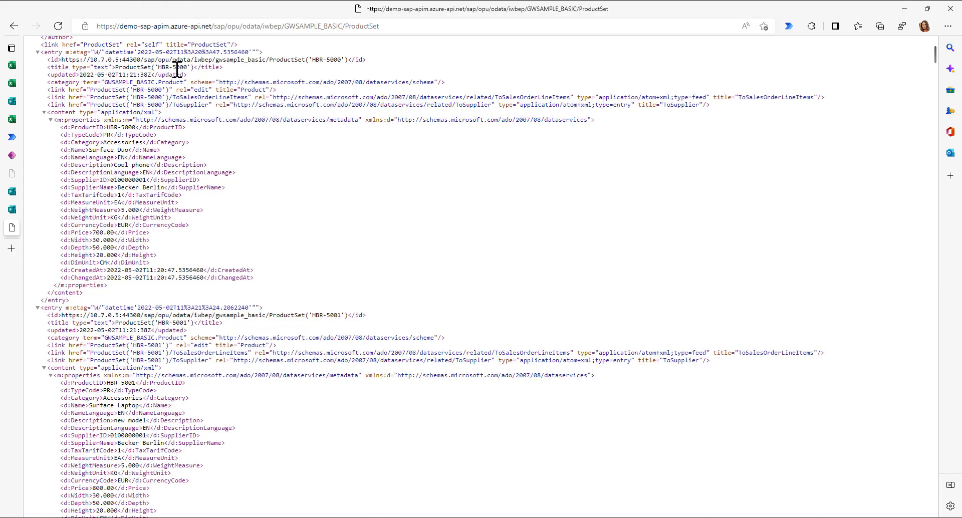
pyautogui.moveTo(160, 68); pyautogui.dragTo(188, 69)
pyautogui.moveTo(158, 322); pyautogui.dragTo(189, 322)
# - Exit the SAP session with the /nex command
pyautogui.hotkey('alt', 'Tab')
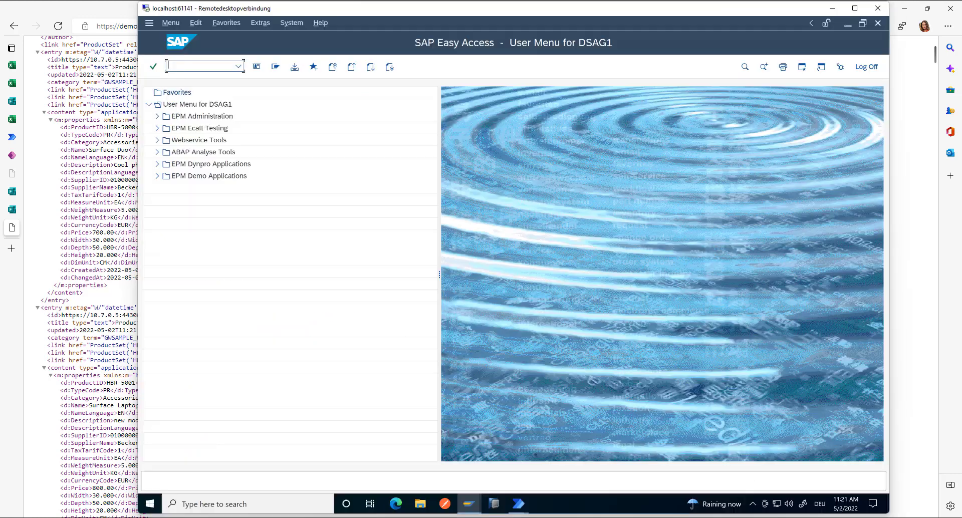
pyautogui.click(212, 70)
pyautogui.write('/nex')
pyautogui.press('Return')
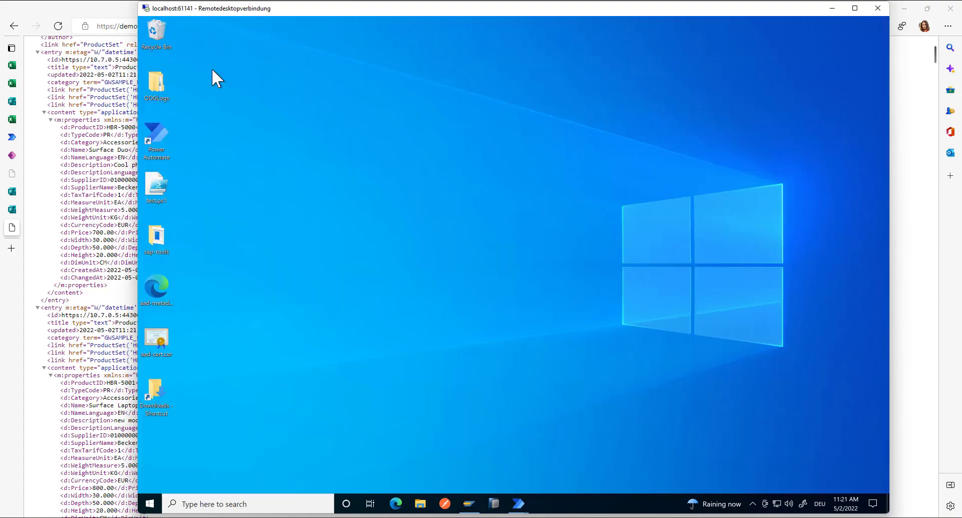
# - Open the Create Product with VBS desktop flow, then return to the ProductSet feed in the browser
pyautogui.moveTo(524, 506)
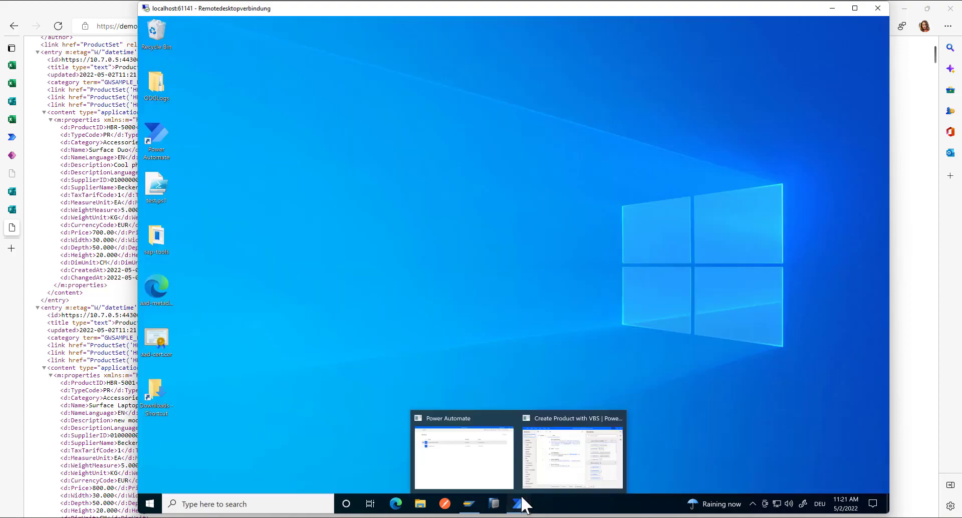
pyautogui.click(553, 443)
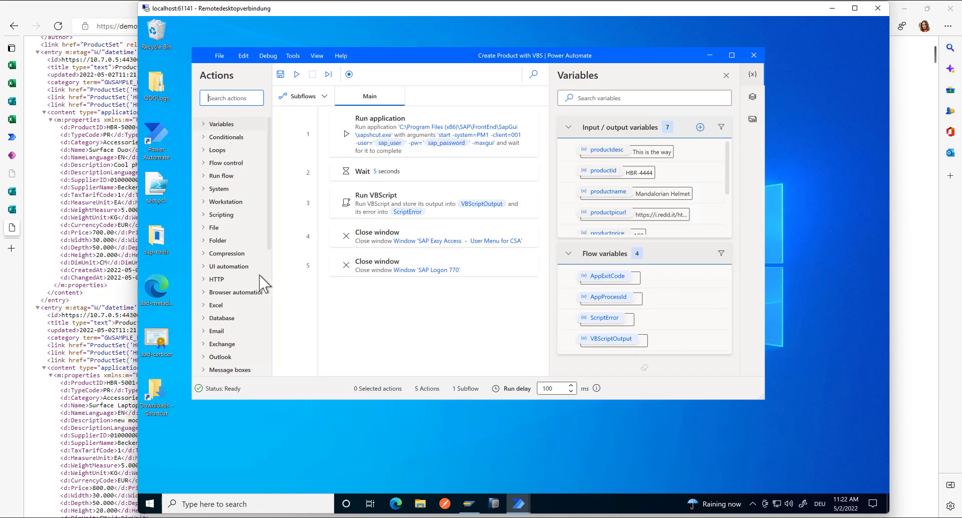
pyautogui.click(54, 96)
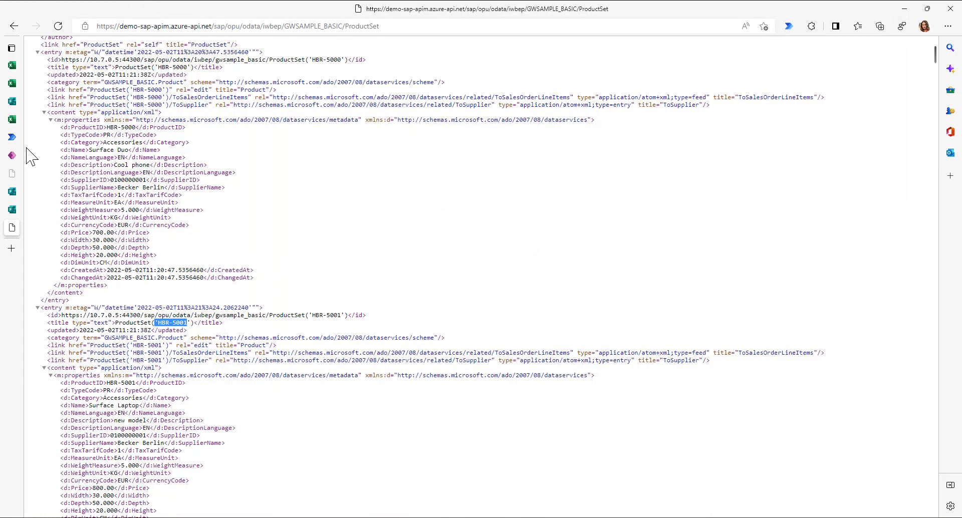
# - Open the 'For a selected row, complete a custom action - 3' flow for editing and expand its desktop-flow step
pyautogui.moveTo(25, 141)
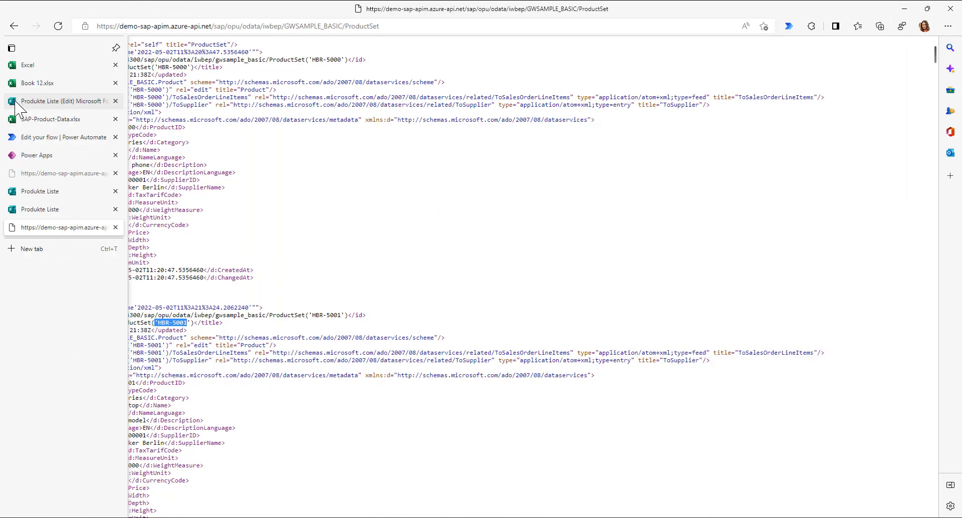
pyautogui.click(27, 141)
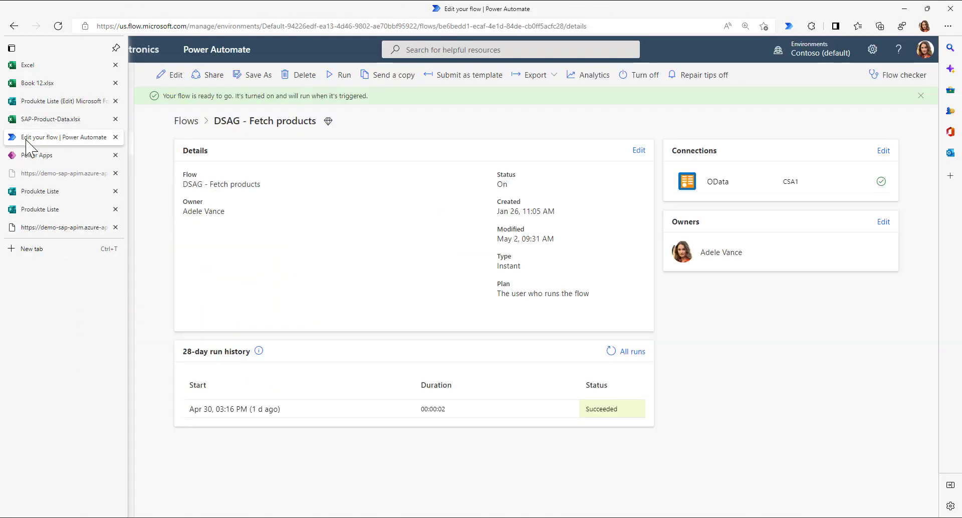
pyautogui.click(66, 148)
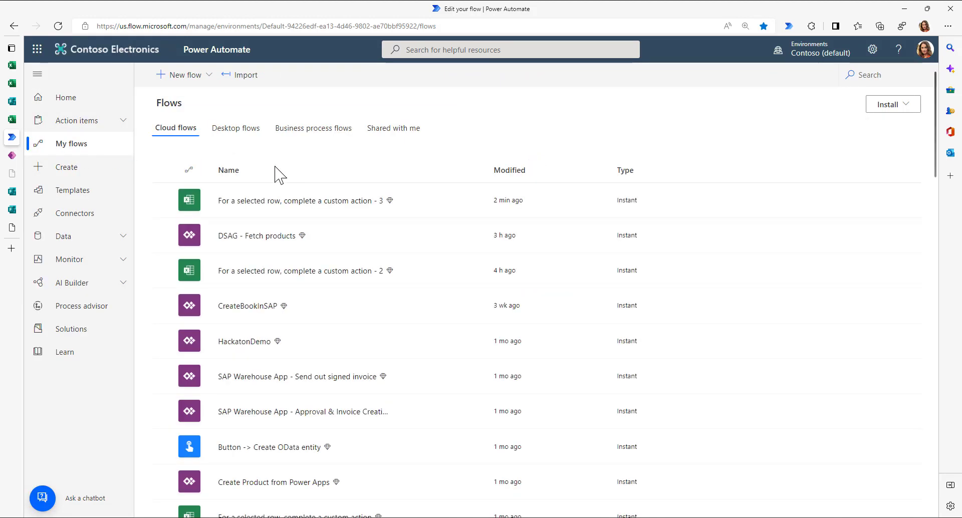
pyautogui.click(431, 200)
pyautogui.click(431, 200)
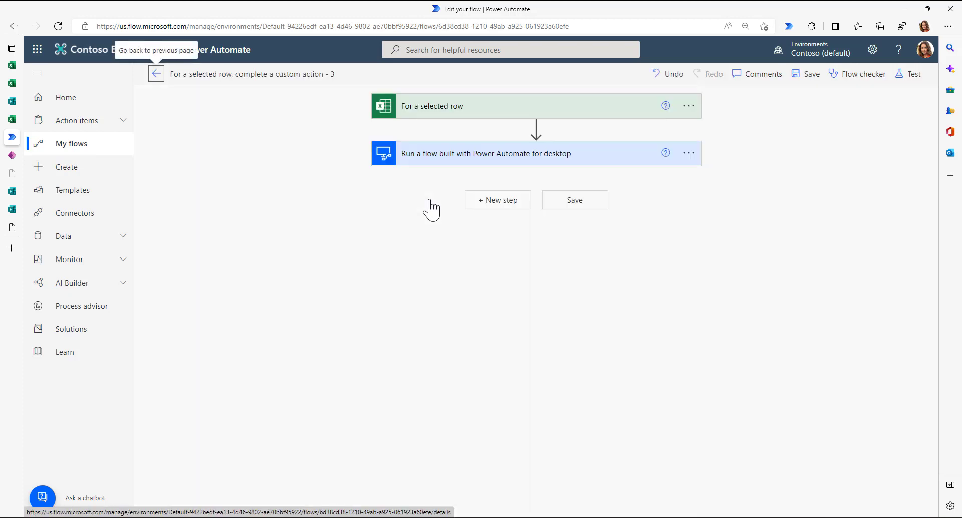
pyautogui.click(457, 159)
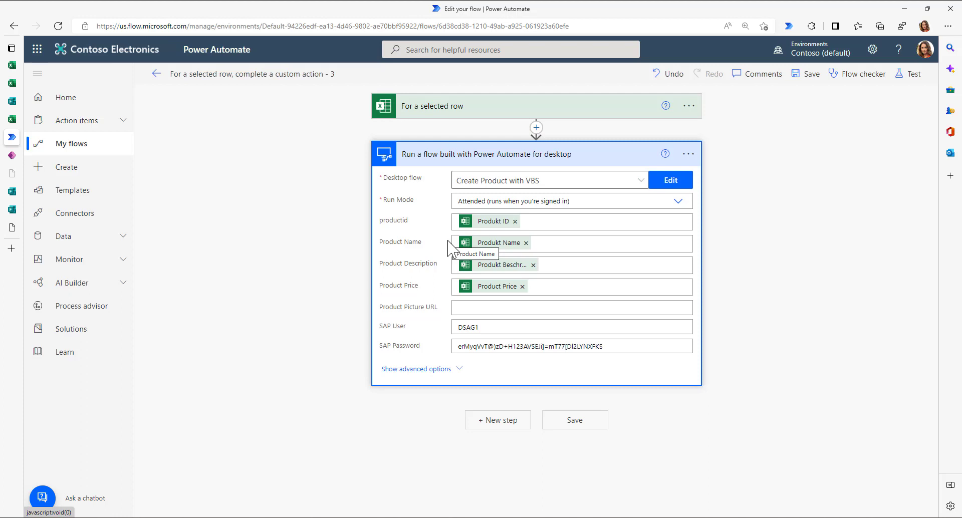
pyautogui.click(536, 128)
# - Add the SAP ERP connector's Call SAP function action after the selected-row trigger
pyautogui.click(533, 144)
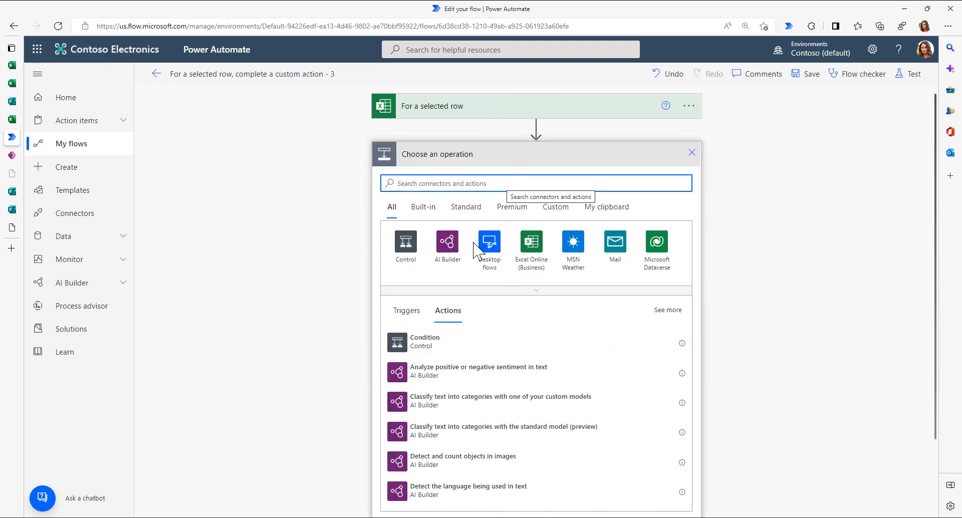
pyautogui.scroll(-6, 485, 426)
pyautogui.scroll(5, 488, 415)
pyautogui.scroll(1, 489, 410)
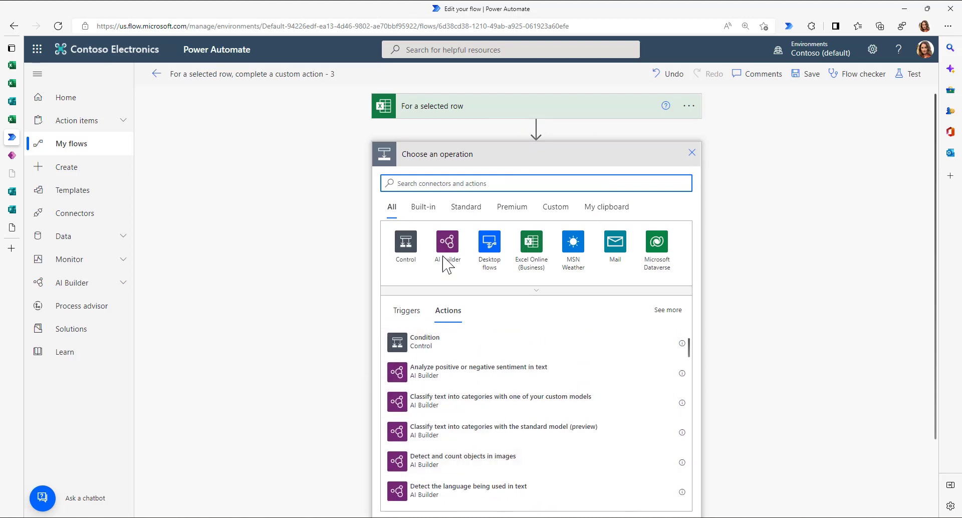
pyautogui.click(435, 184)
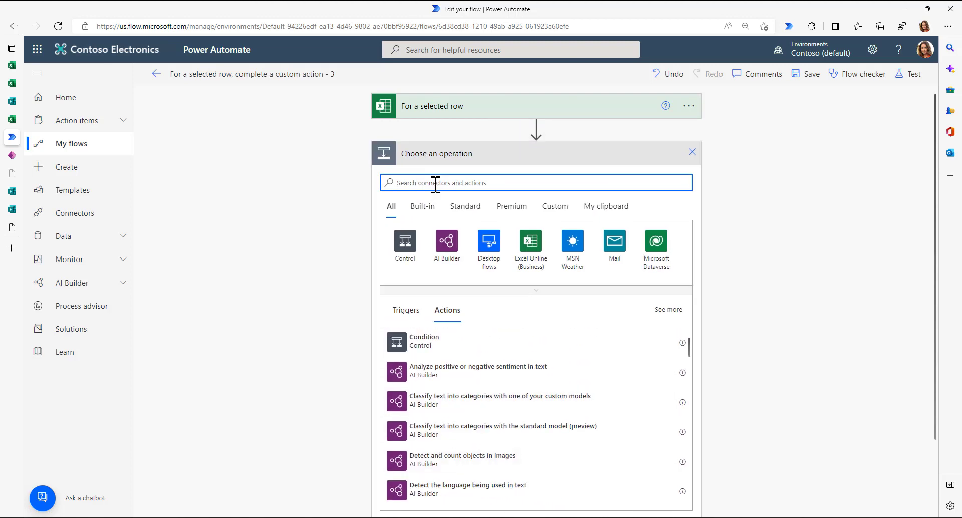
pyautogui.write('erp')
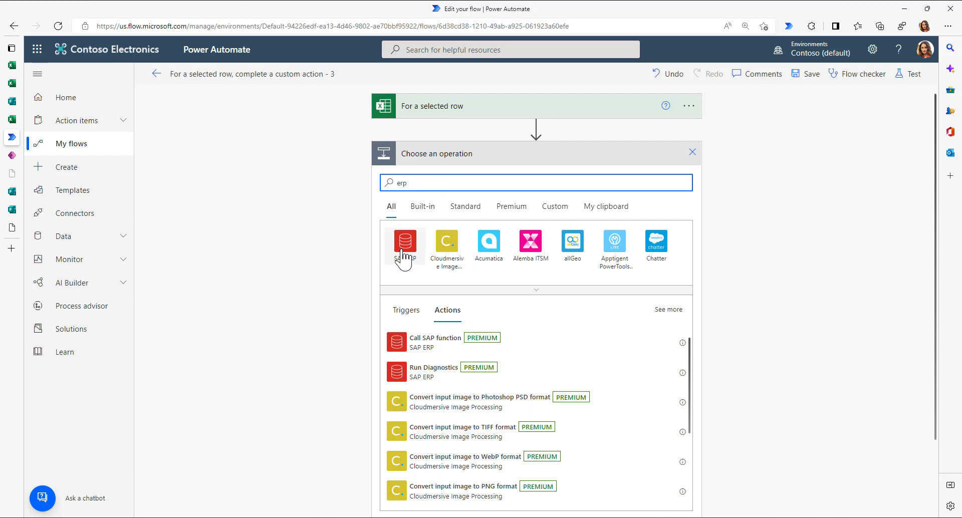
pyautogui.click(404, 245)
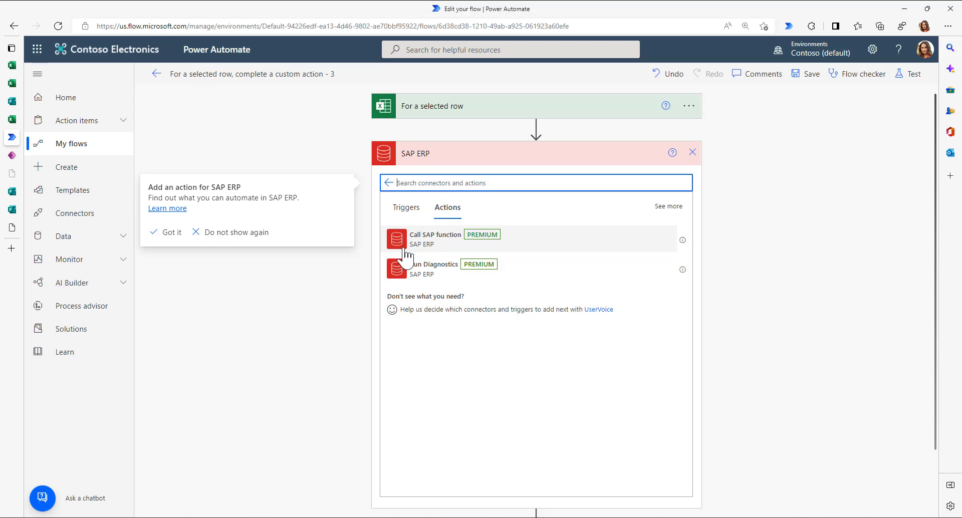
pyautogui.click(427, 242)
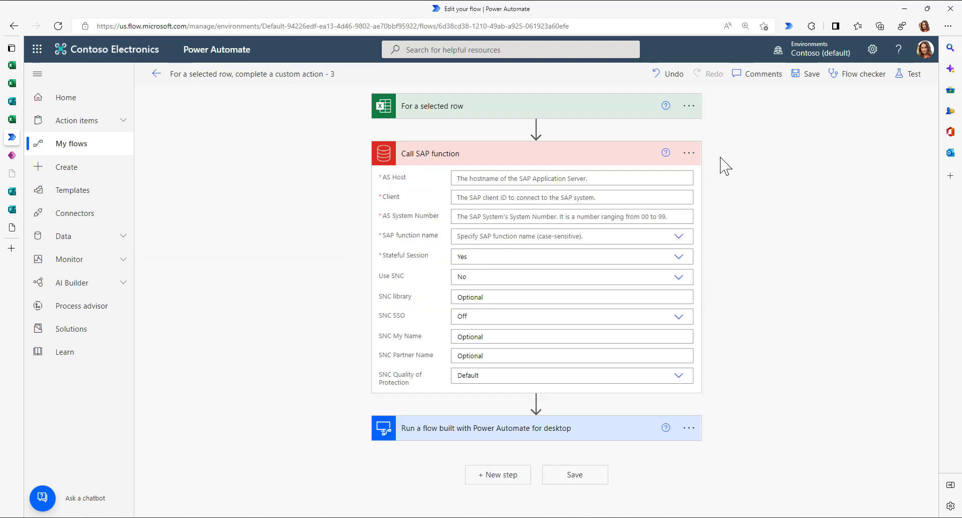
# - Set up a new SAP connection with host 10.7.0.5, client 001 and system number 00
pyautogui.click(689, 153)
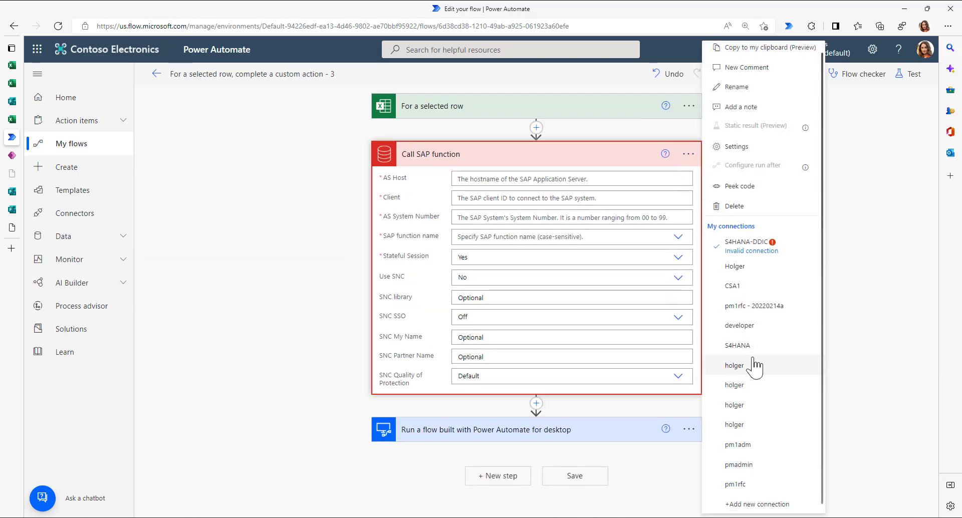
pyautogui.click(755, 491)
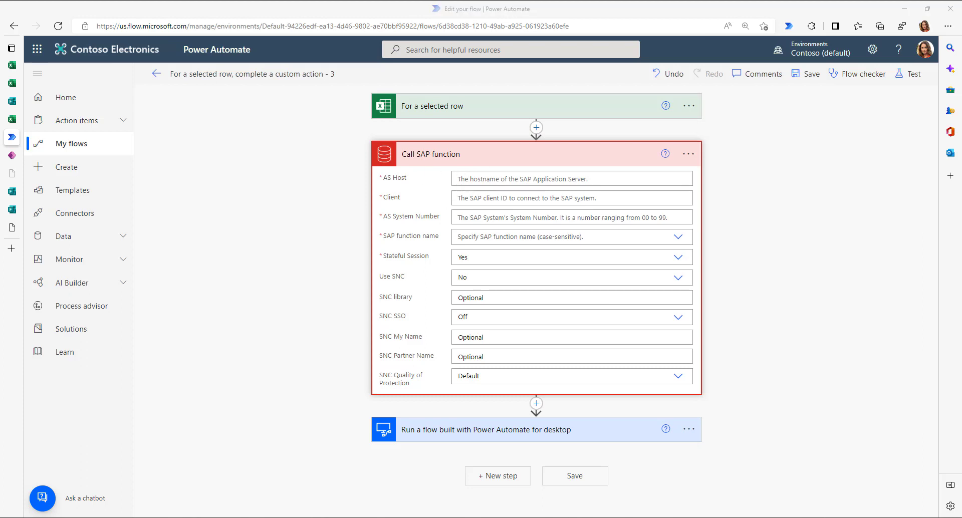
pyautogui.click(482, 181)
pyautogui.write('10.7.0.5')
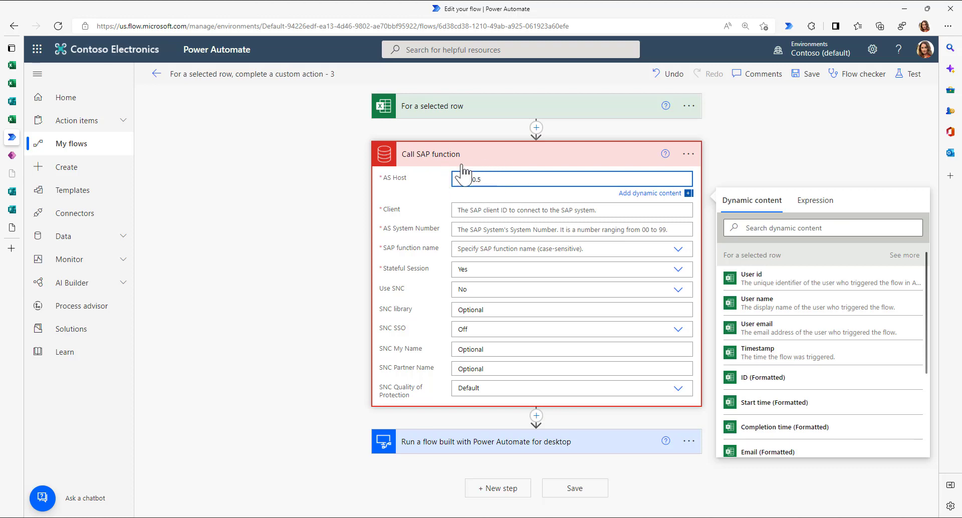
pyautogui.click(475, 209)
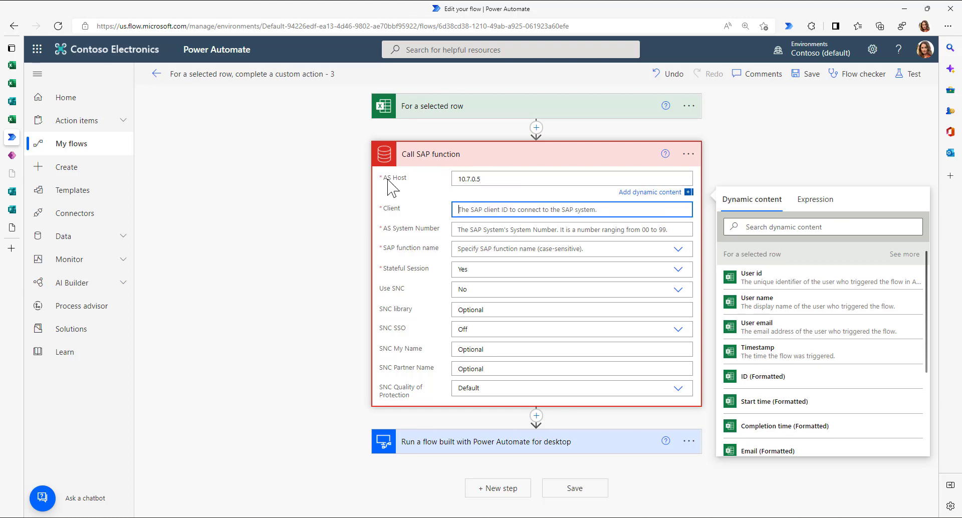
pyautogui.write('001')
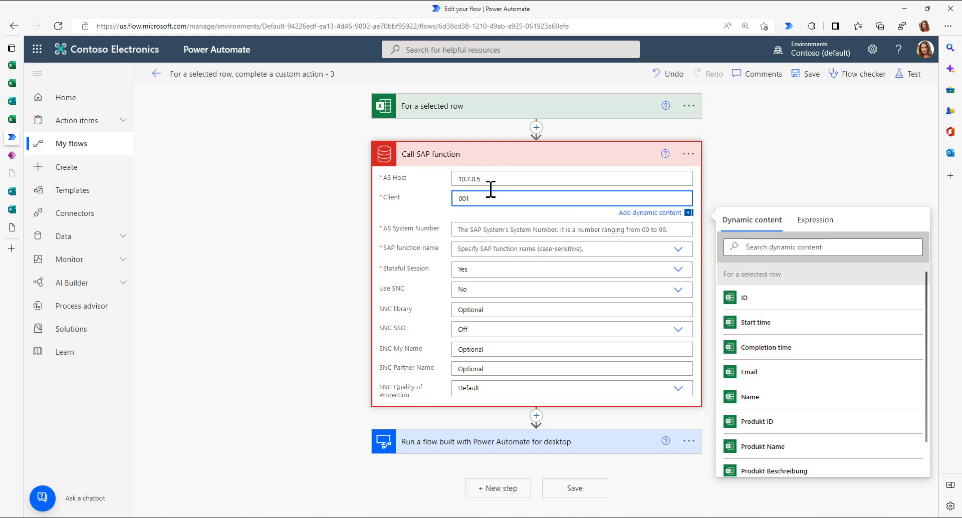
pyautogui.click(494, 225)
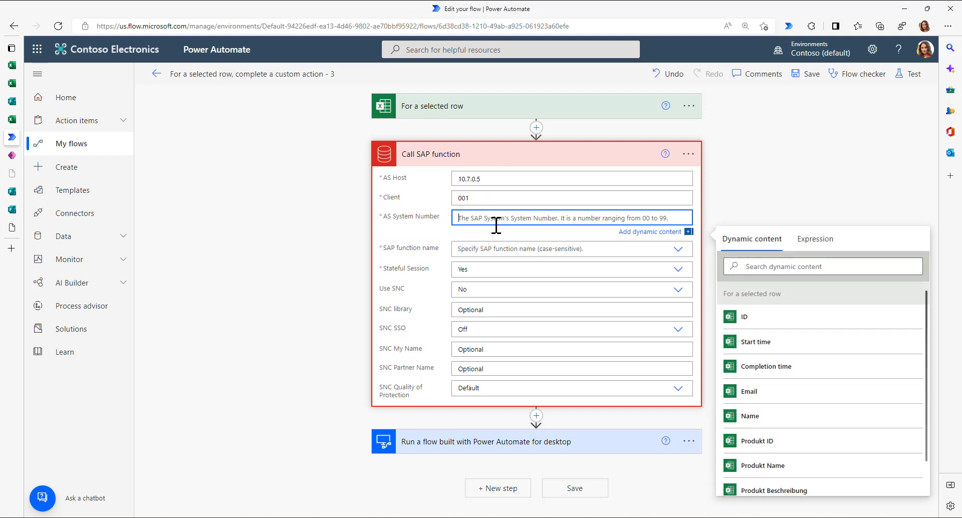
pyautogui.write('00')
# - Enter BAPI_EPM_PRODUCT_CREATE as the custom SAP function name
pyautogui.click(490, 249)
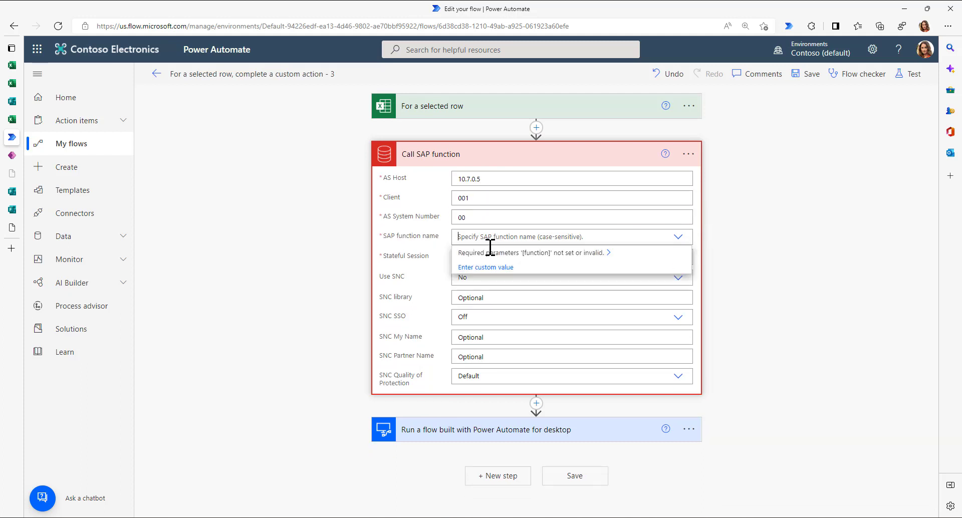
pyautogui.click(489, 248)
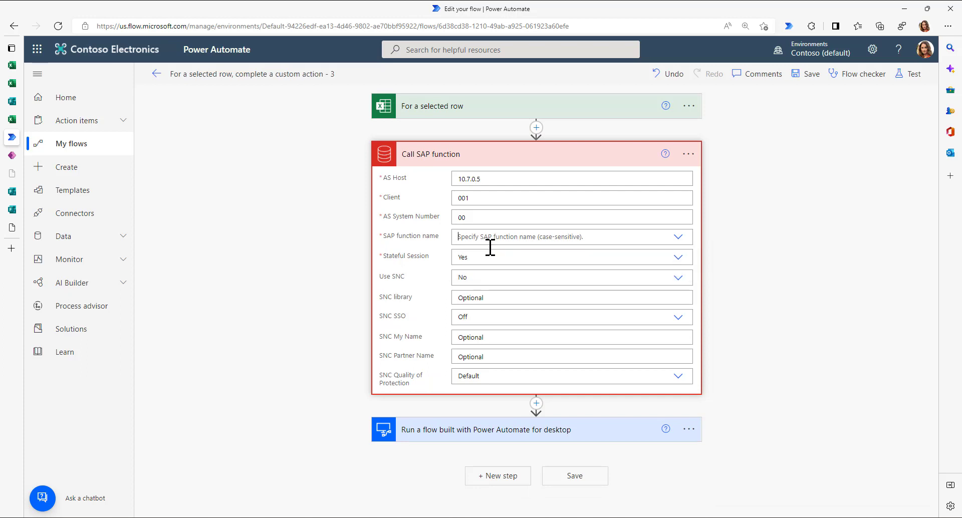
pyautogui.write('BAPI_')
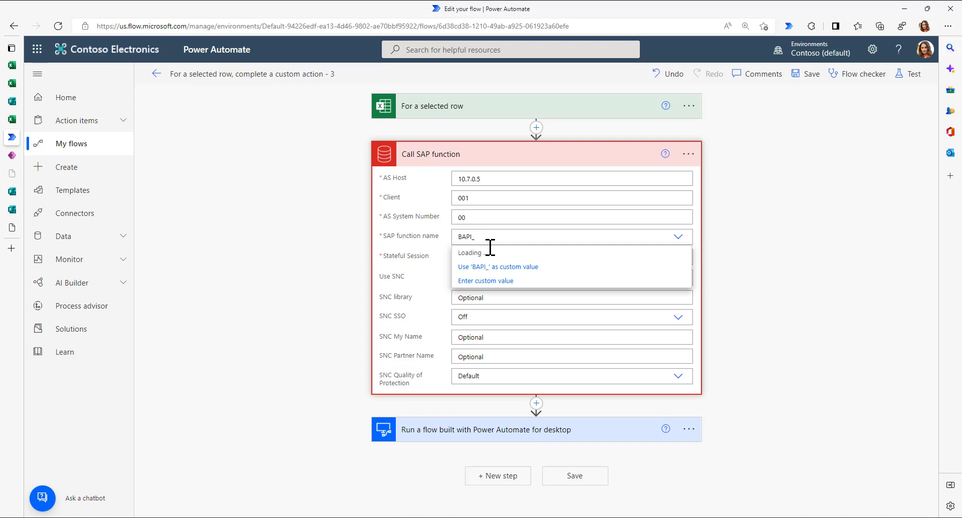
pyautogui.write('EPM_P')
pyautogui.press('BackSpace')
pyautogui.press('BackSpace')
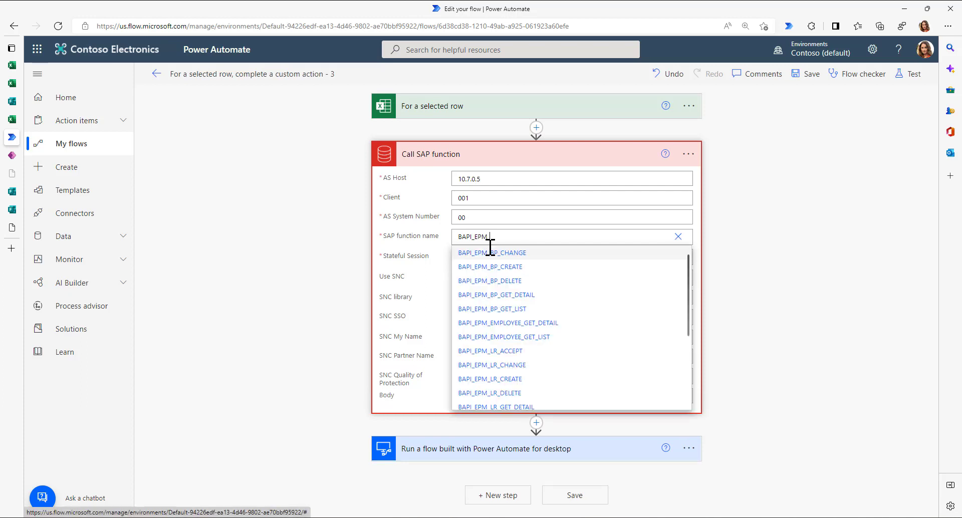
pyautogui.write('_produ')
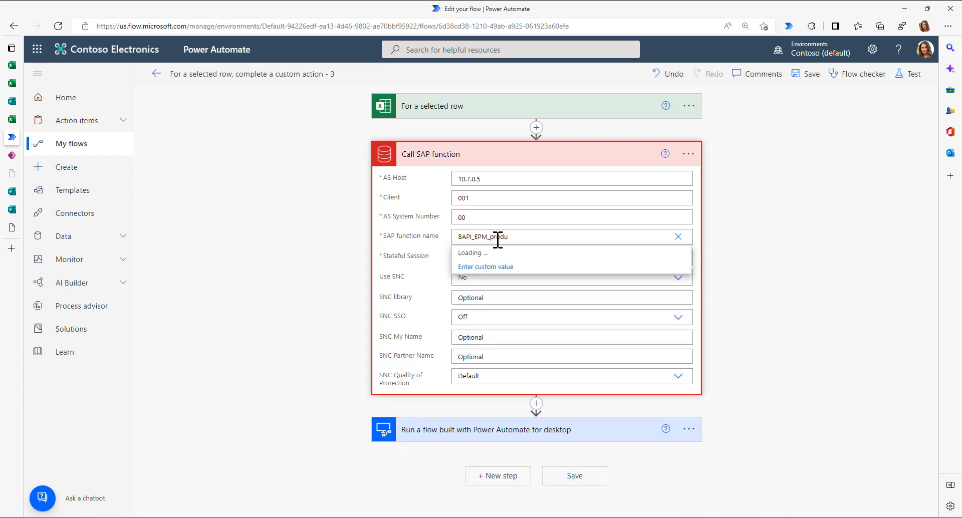
pyautogui.press('BackSpace')
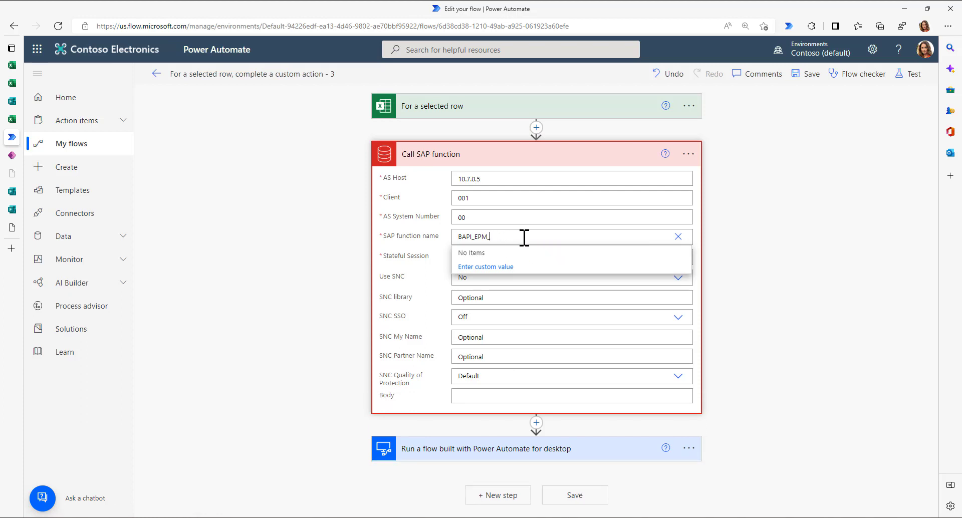
pyautogui.write('P')
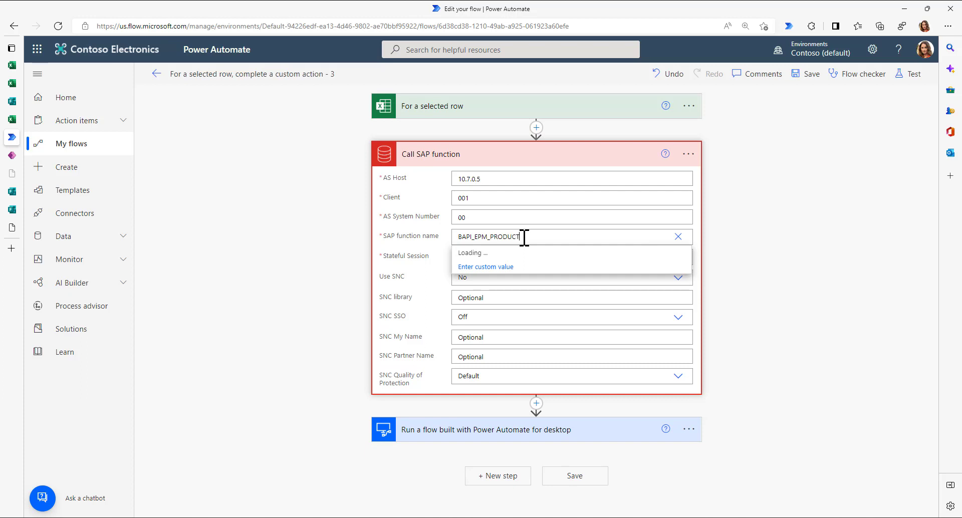
pyautogui.write('RODUCT')
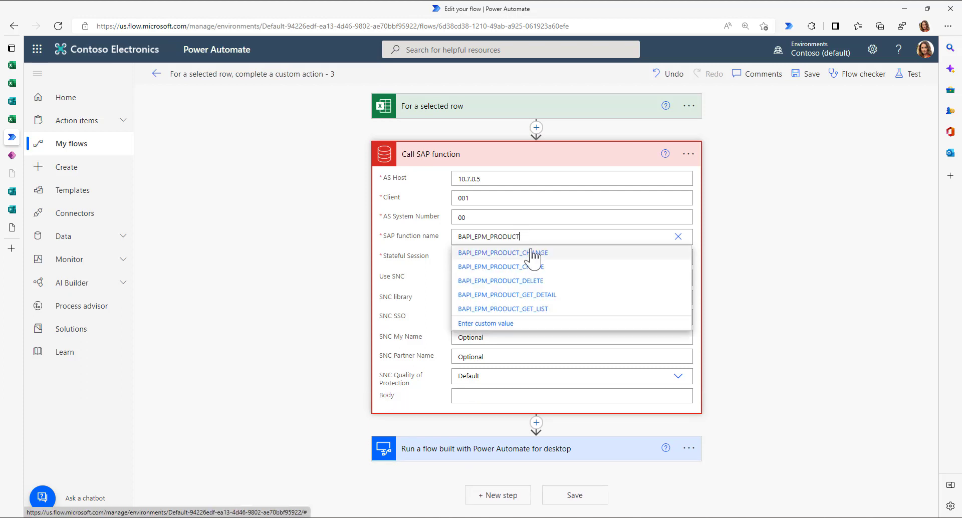
pyautogui.click(514, 267)
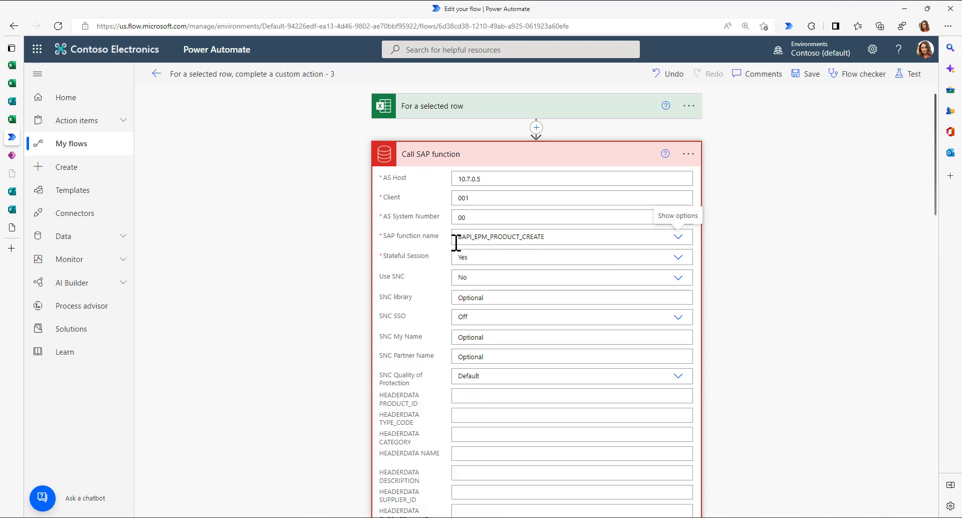
# - Map the Excel row's Produkt ID (Formatted) value into the HEADERDATA PRODUCT_ID field
pyautogui.scroll(-5, 369, 376)
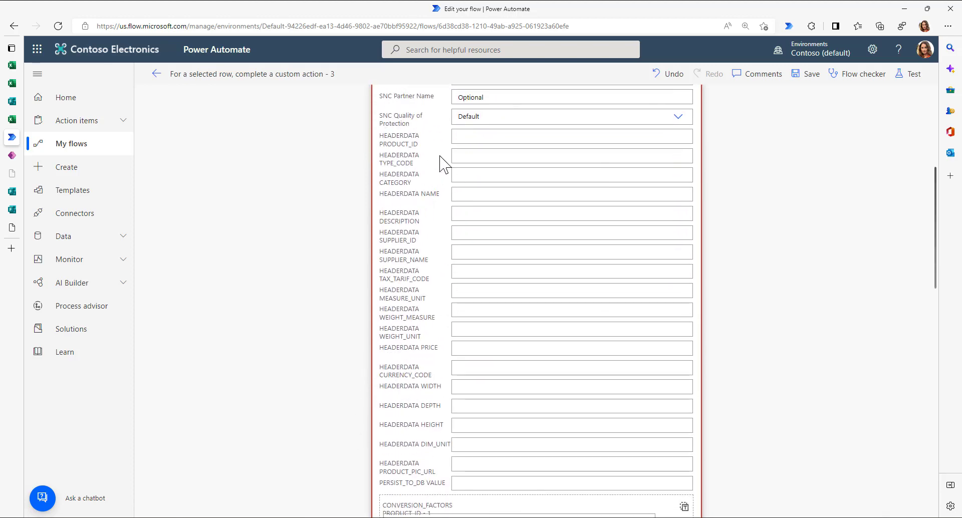
pyautogui.moveTo(419, 145); pyautogui.dragTo(382, 245)
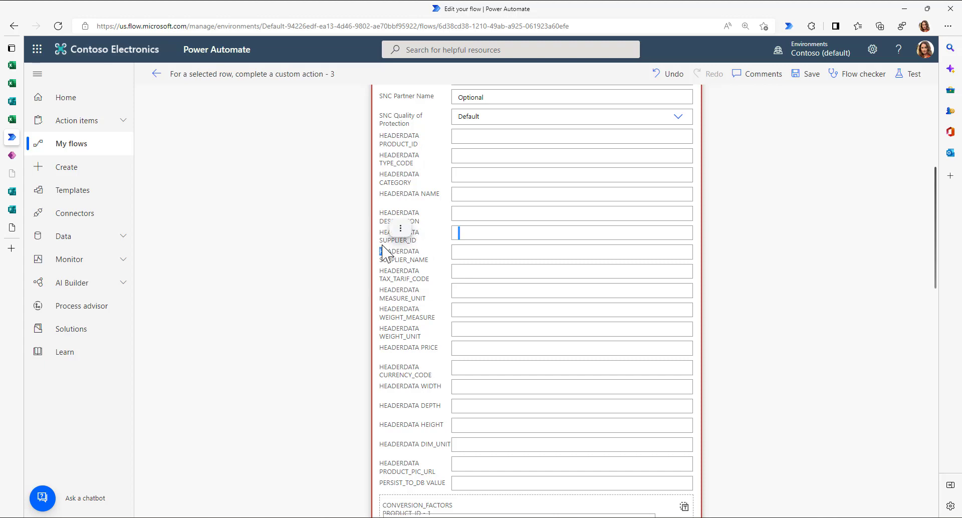
pyautogui.scroll(5, 383, 253)
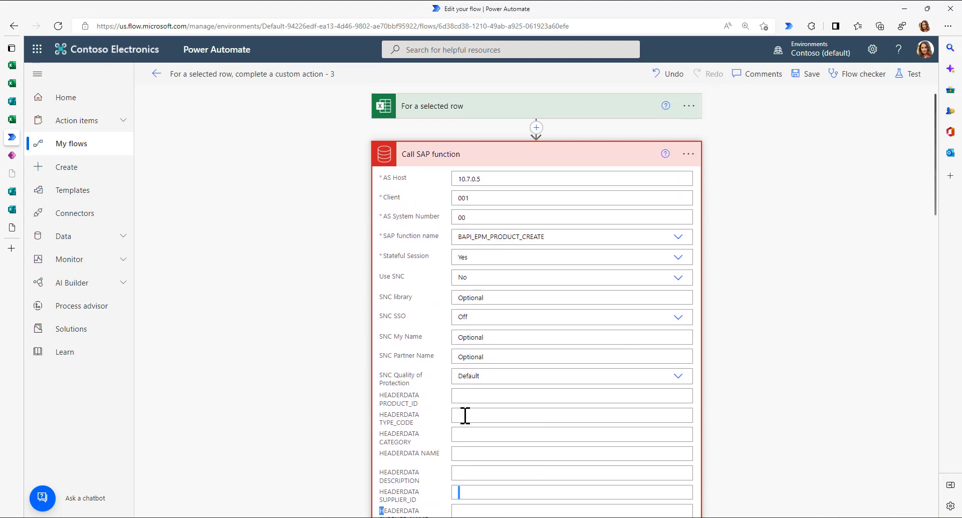
pyautogui.click(466, 397)
pyautogui.scroll(-5, 758, 372)
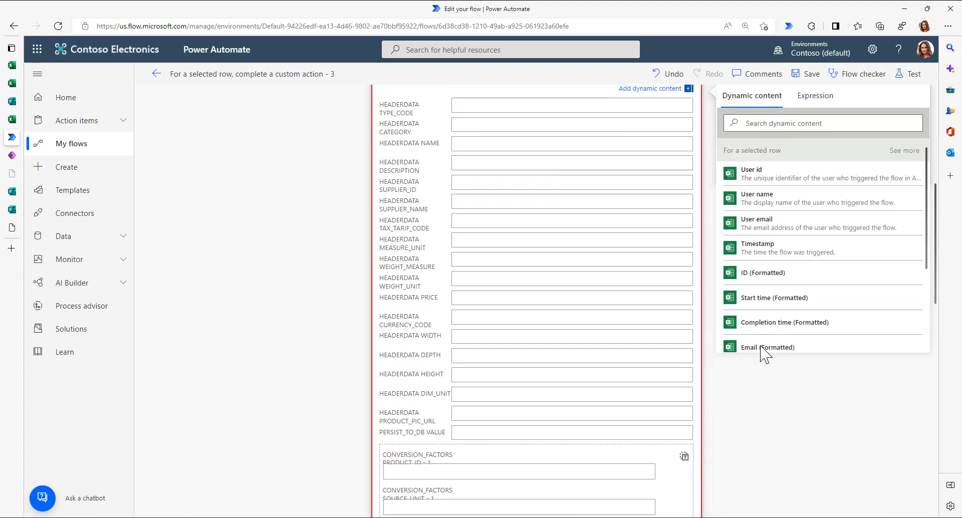
pyautogui.scroll(-2, 757, 273)
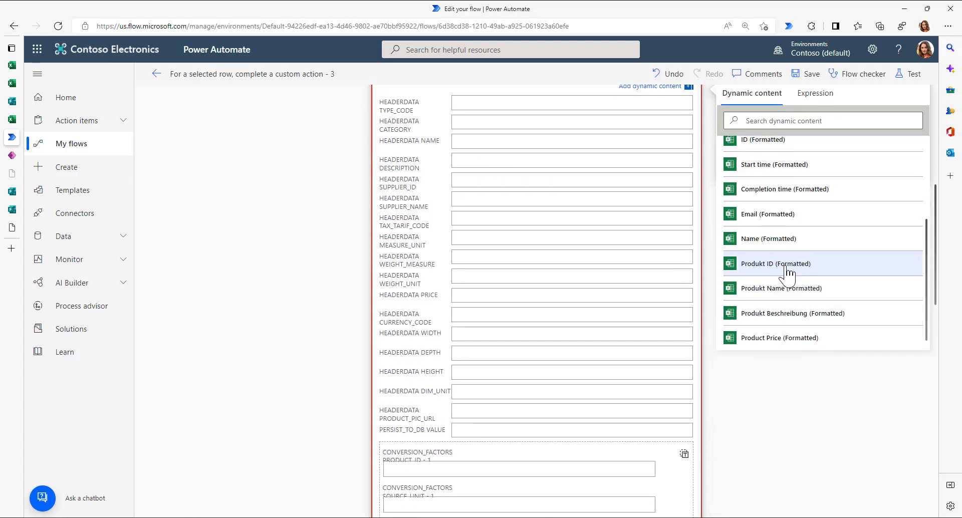
pyautogui.click(757, 264)
pyautogui.scroll(2, 265, 243)
pyautogui.scroll(3, 265, 242)
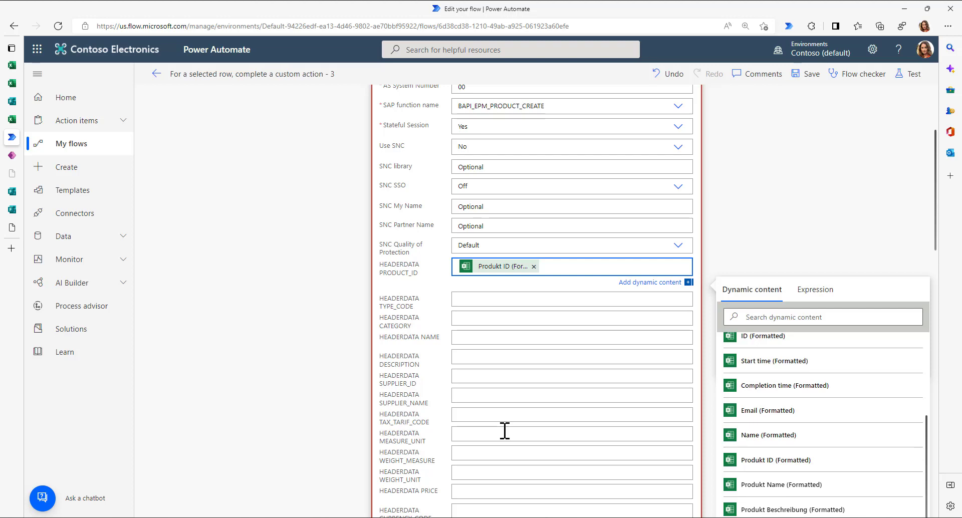
pyautogui.click(15, 120)
pyautogui.click(12, 83)
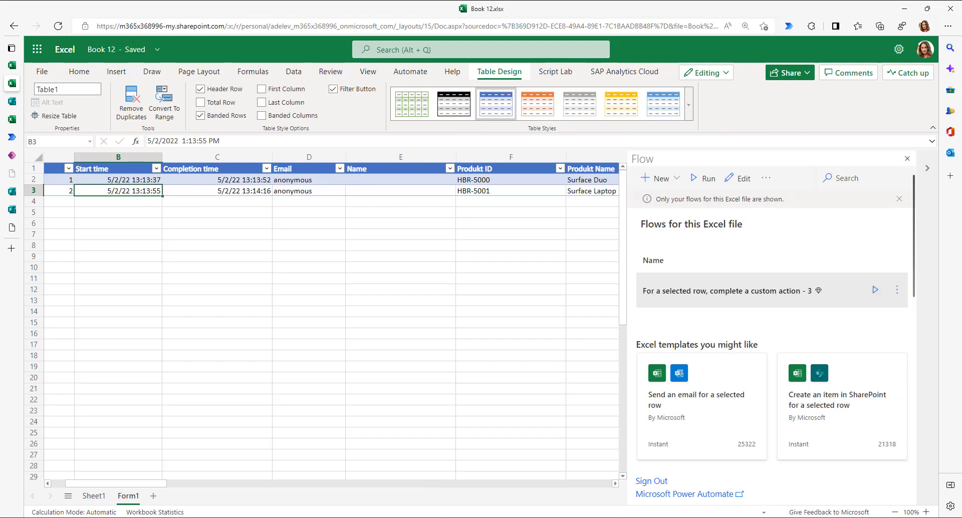
pyautogui.click(10, 138)
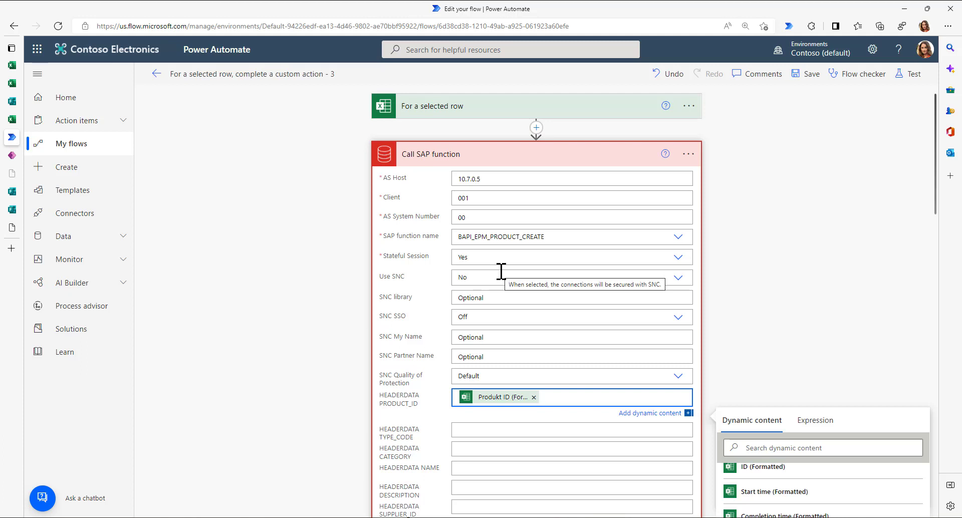
# - Check the ProductSet XML data, return to the flow, and collapse the Call SAP function step
pyautogui.click(12, 228)
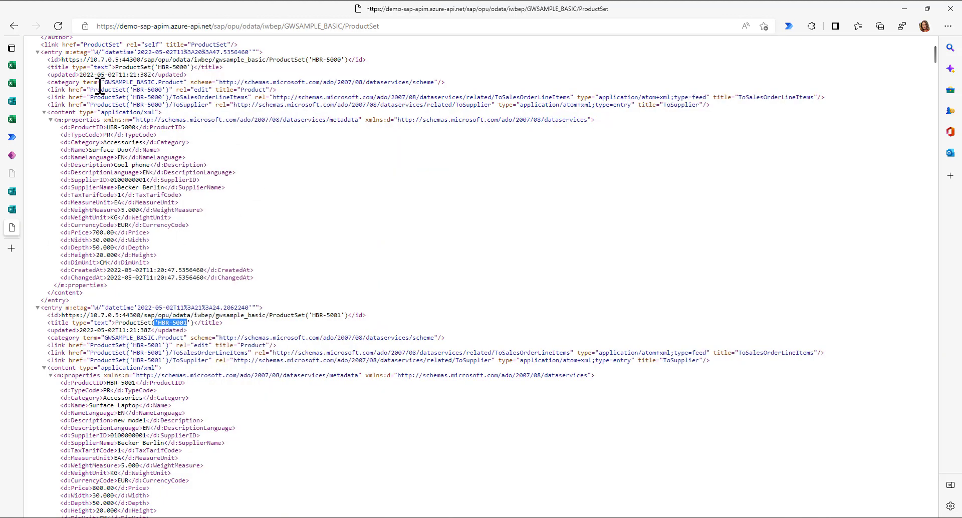
pyautogui.click(12, 137)
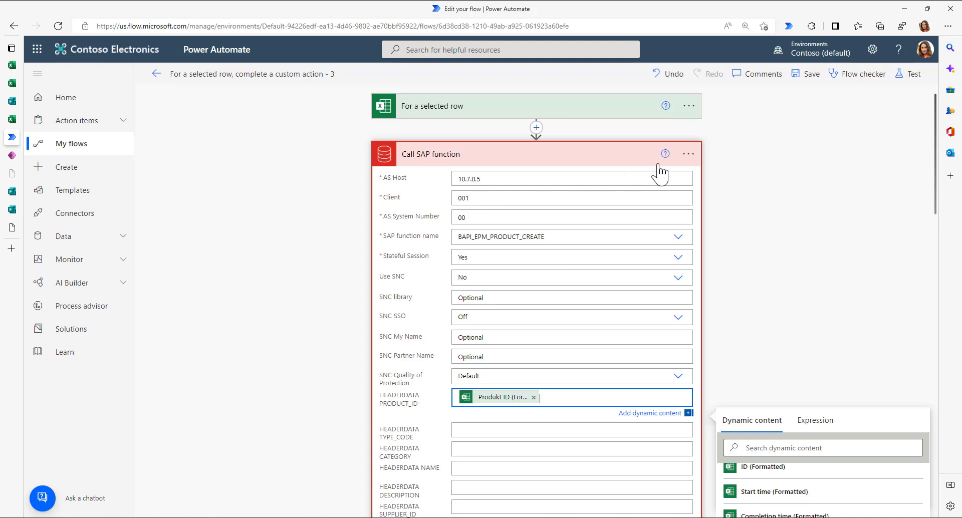
pyautogui.click(558, 156)
# - Add the OData connector's Update OData entity action right after the selected-row trigger
pyautogui.click(536, 128)
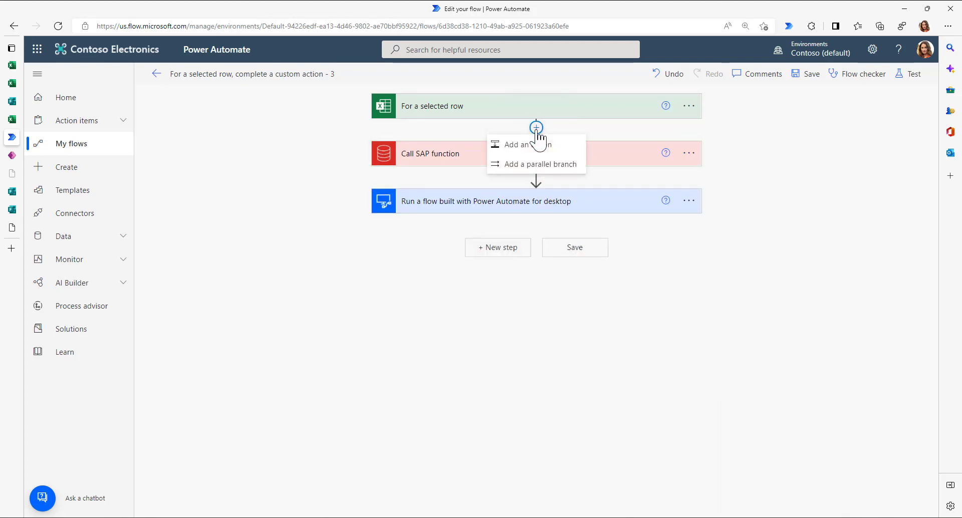
pyautogui.click(528, 144)
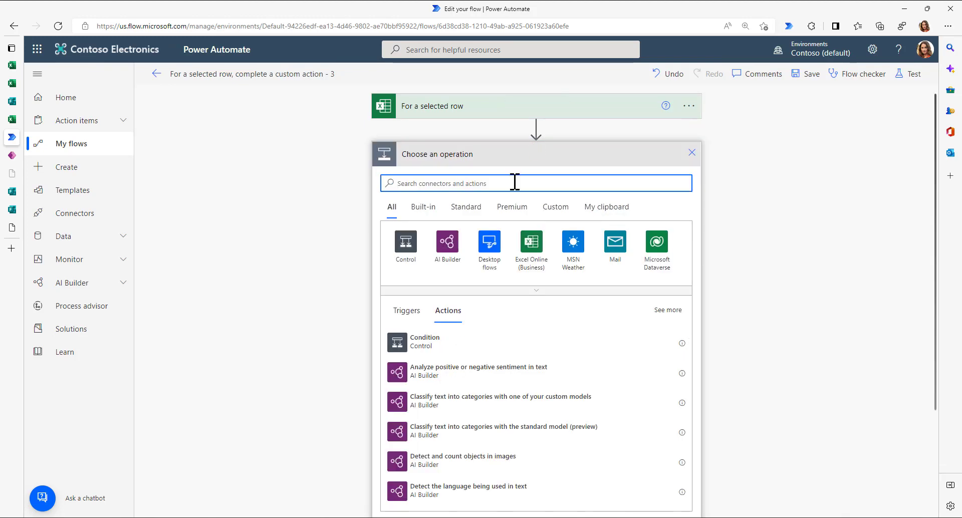
pyautogui.write('odata')
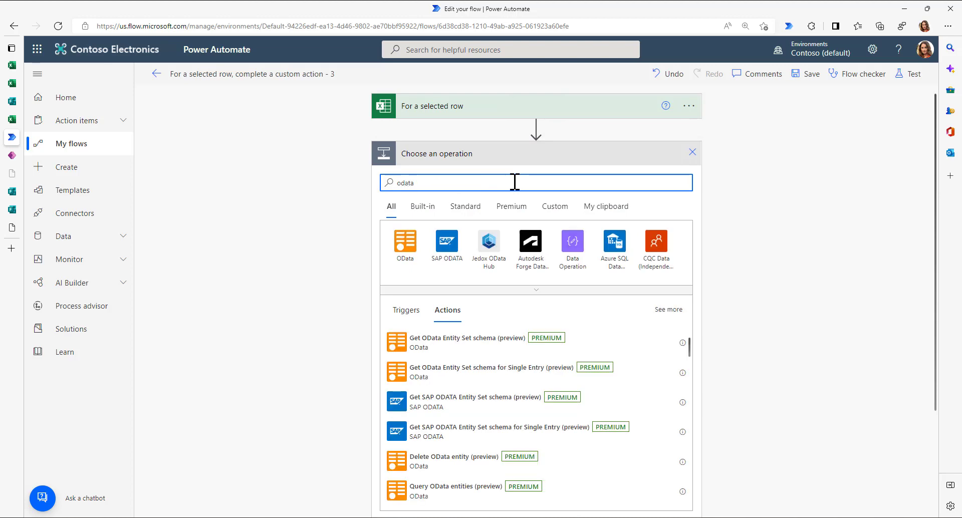
pyautogui.click(404, 242)
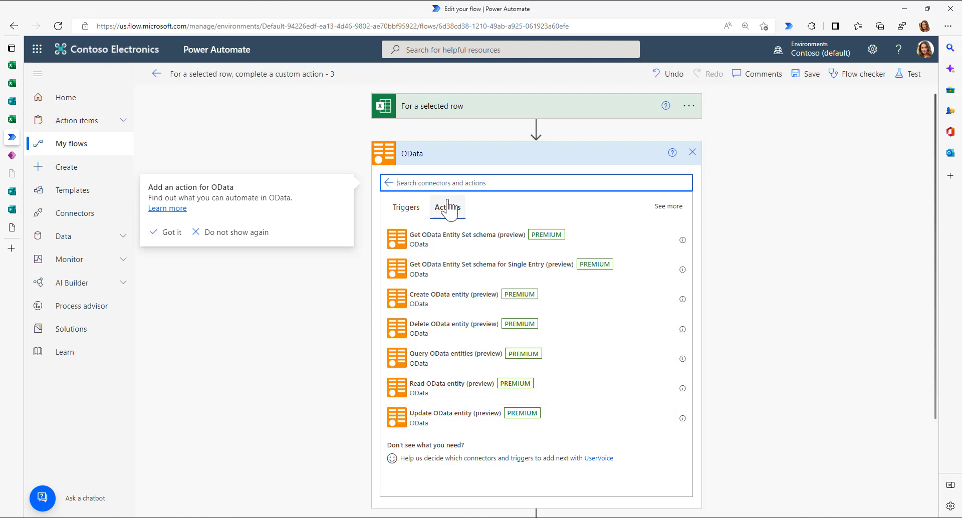
pyautogui.click(410, 425)
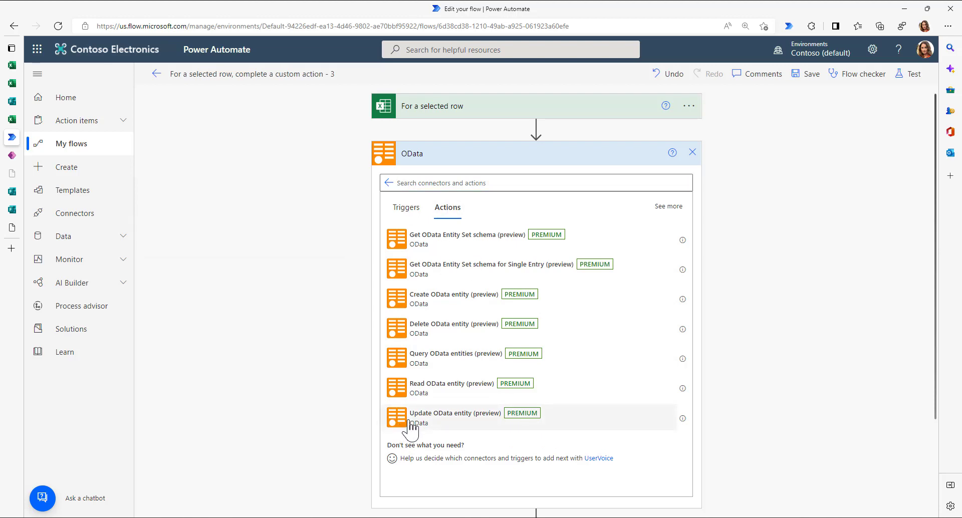
pyautogui.click(409, 426)
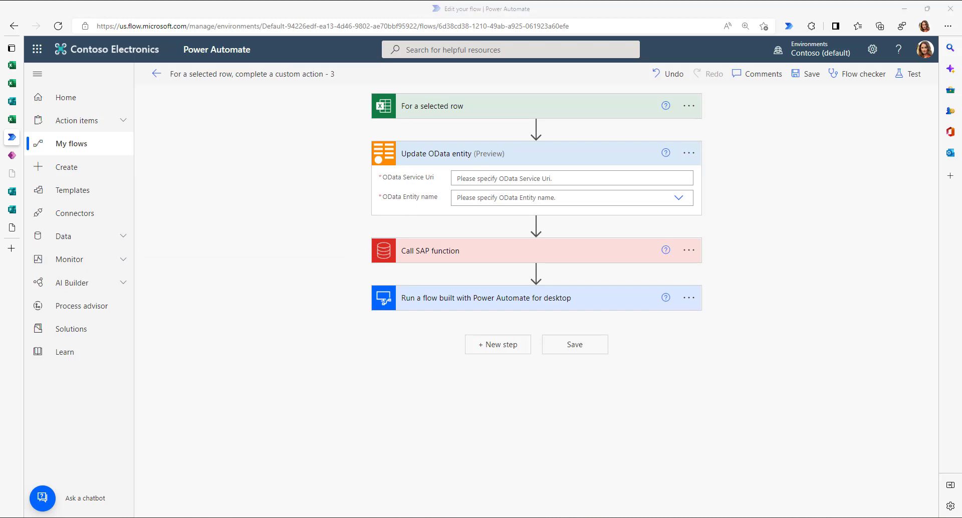
# - Paste the OData service URL into OData Service Uri and choose ProductSet as the entity
pyautogui.click(548, 179)
pyautogui.write('https://demo-sap-apim.azure-api.net/sap/opu/odata/iwbep/GWSAMPLE_BASIC')
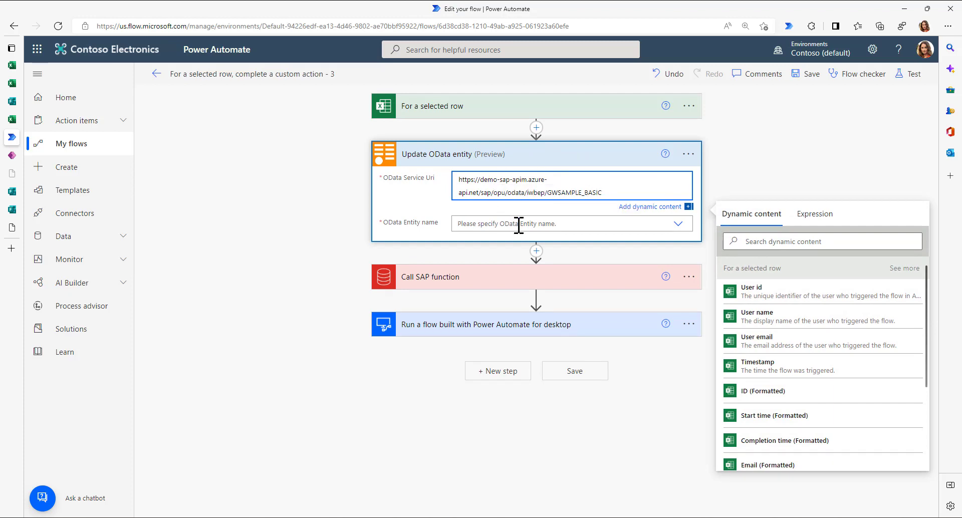
pyautogui.click(678, 223)
pyautogui.click(676, 226)
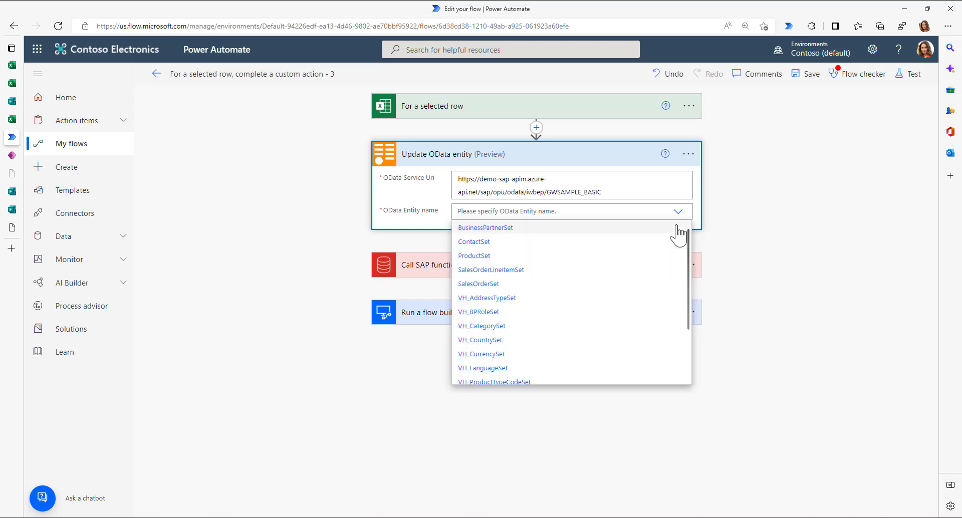
pyautogui.click(480, 256)
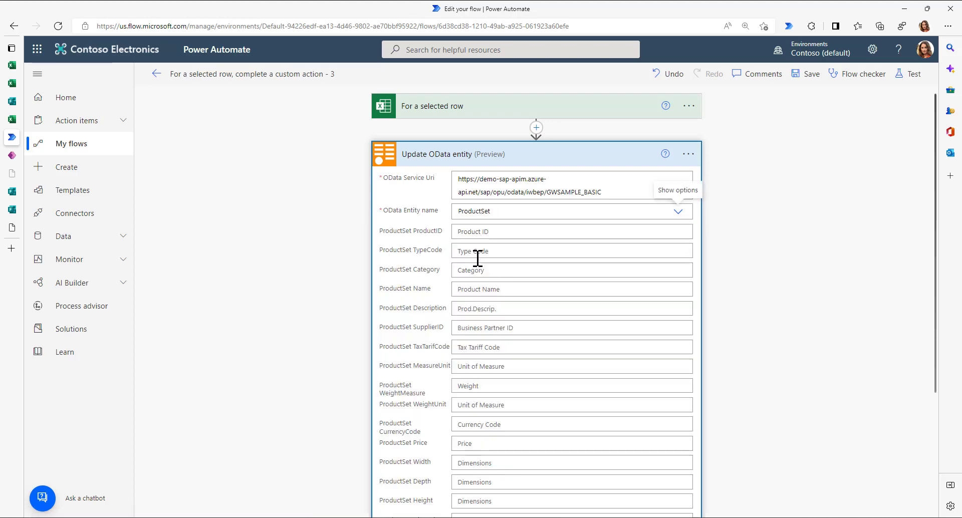
# - Map Produkt ID (Formatted) to ProductID and Product Price to Price
pyautogui.click(474, 232)
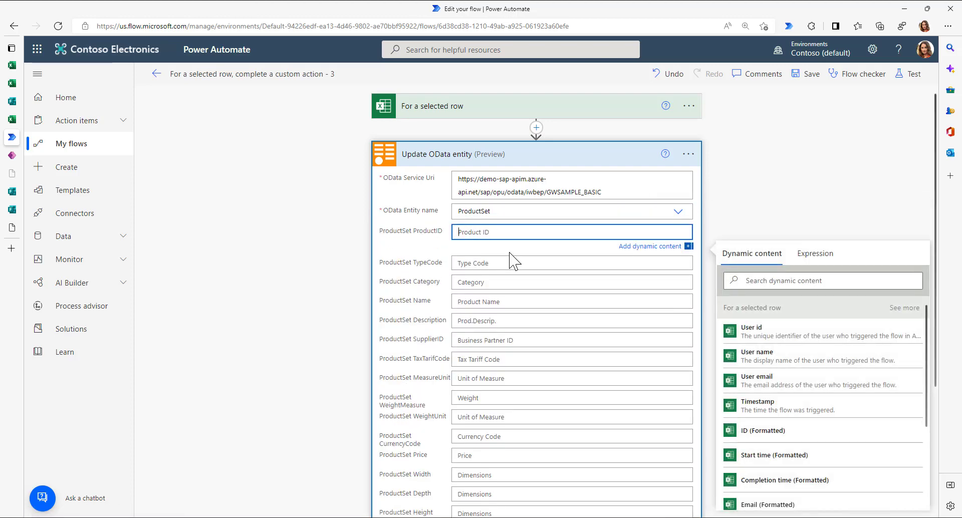
pyautogui.scroll(-1, 800, 473)
pyautogui.scroll(-1, 800, 473)
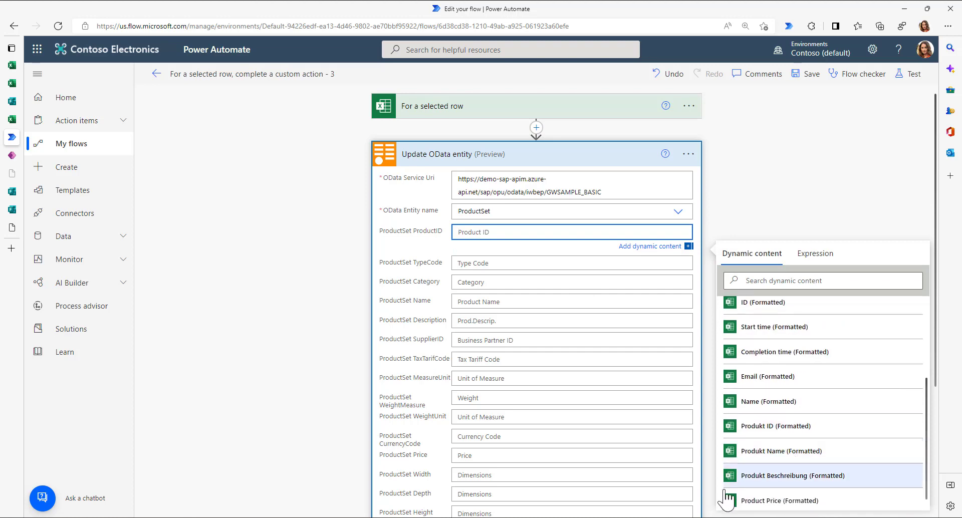
pyautogui.click(781, 429)
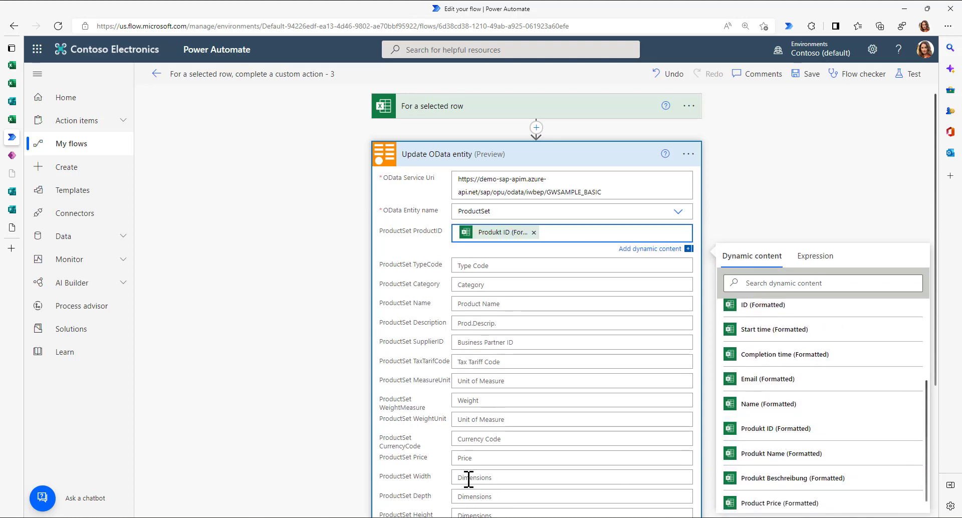
pyautogui.click(467, 455)
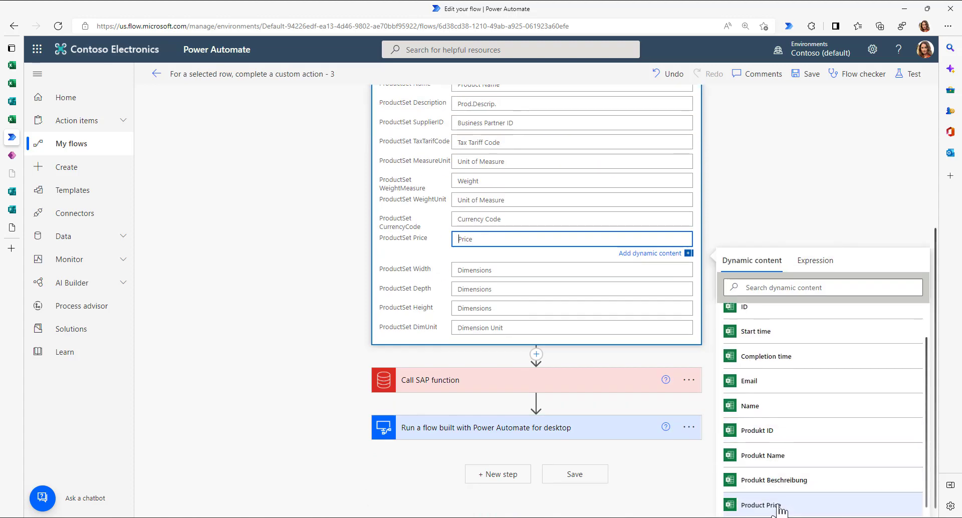
pyautogui.click(780, 506)
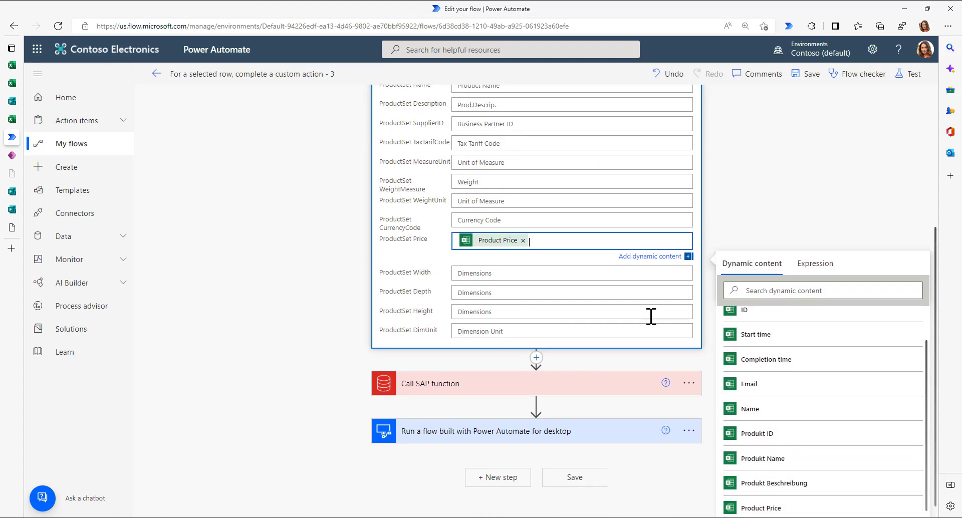
pyautogui.click(690, 384)
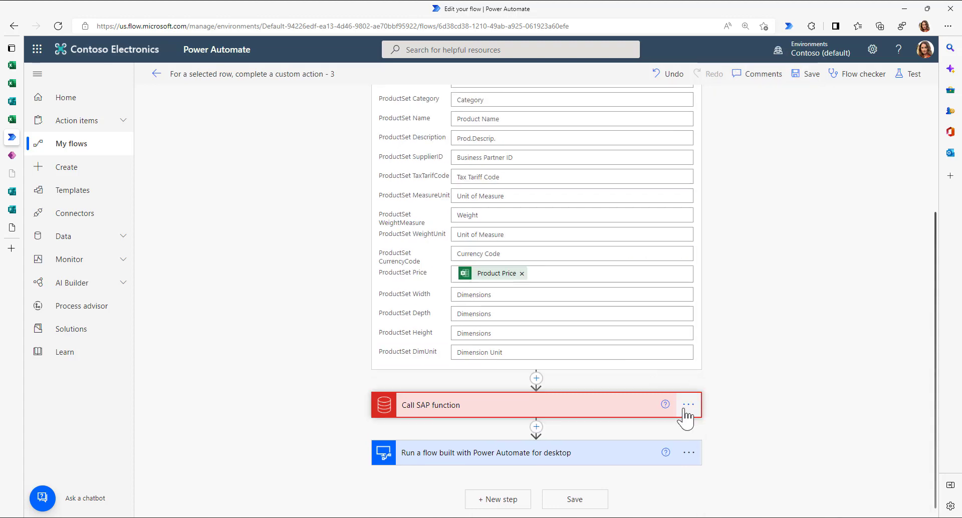
# - Delete the Call SAP function and Power Automate for desktop steps, then save the flow
pyautogui.click(688, 407)
pyautogui.click(734, 210)
pyautogui.press('Return')
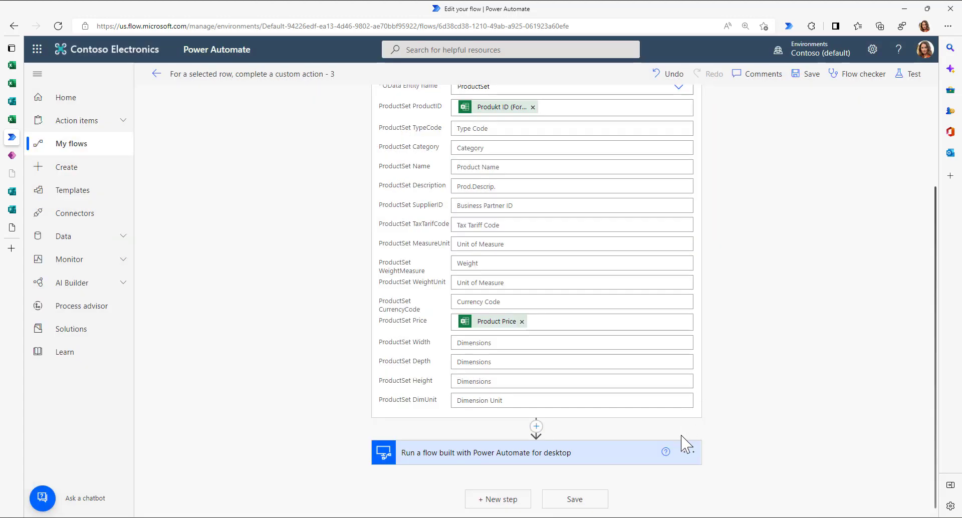
pyautogui.click(689, 453)
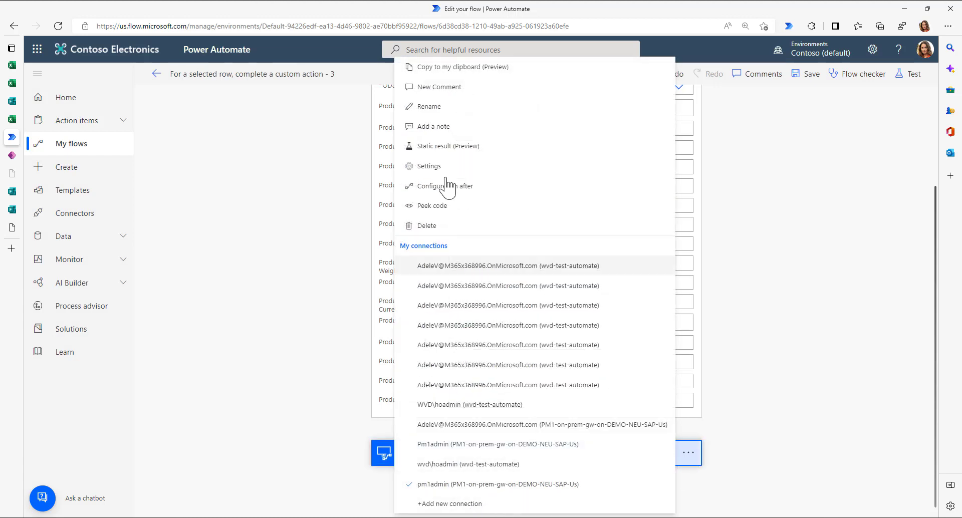
pyautogui.click(425, 226)
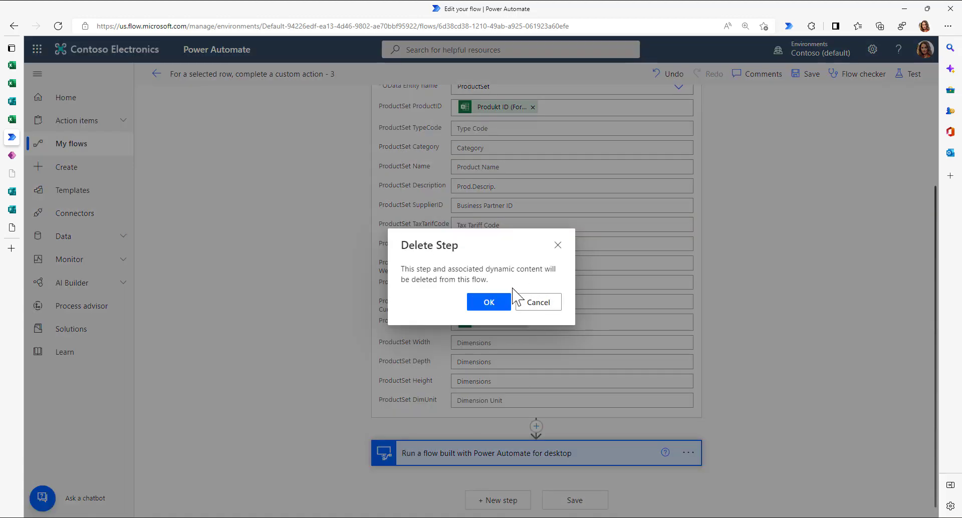
pyautogui.click(492, 304)
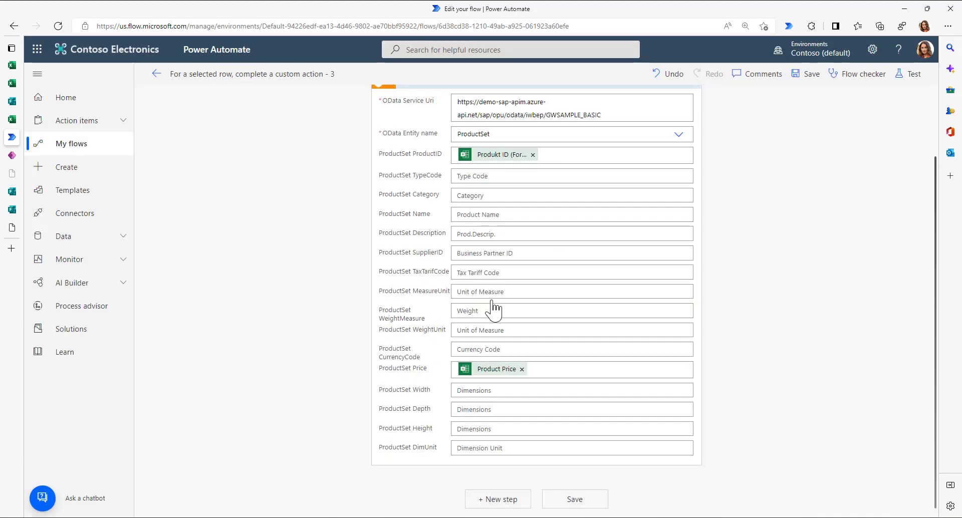
pyautogui.click(809, 75)
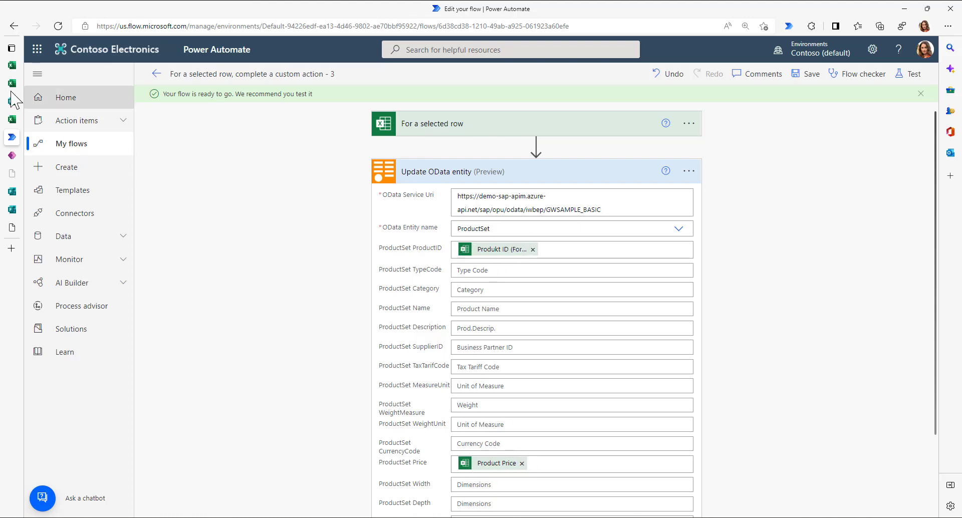
# - In the zoomed ProductSet feed, bookmark the page and highlight HBR-5000 with its 700.00 price
pyautogui.click(12, 227)
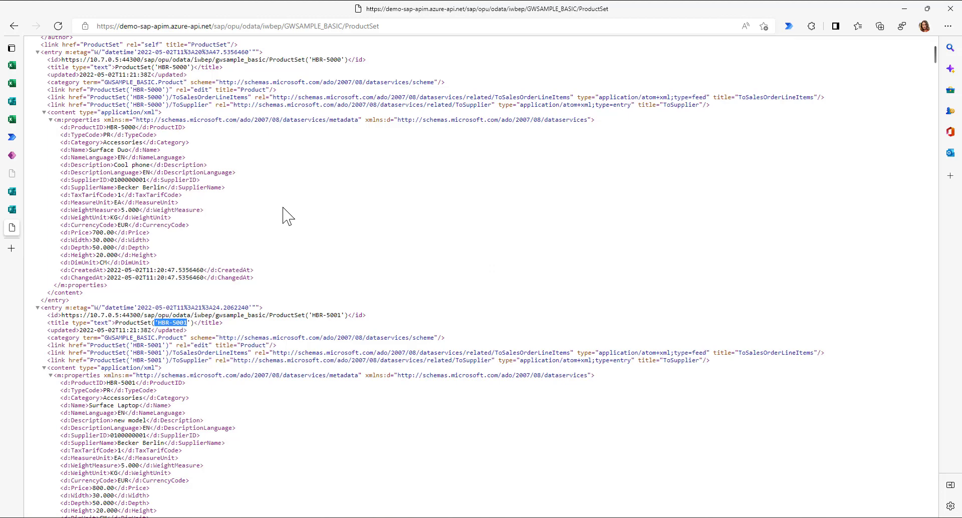
pyautogui.hotkey('ctrl', '+')
pyautogui.hotkey('ctrl', '+')
pyautogui.hotkey('ctrl', '+')
pyautogui.hotkey('ctrl', '+')
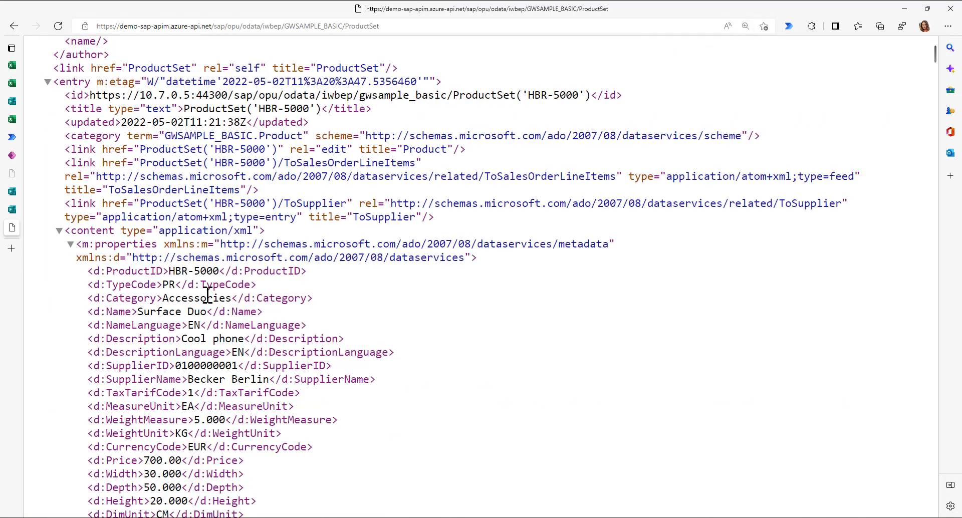
pyautogui.hotkey('ctrl', 'd')
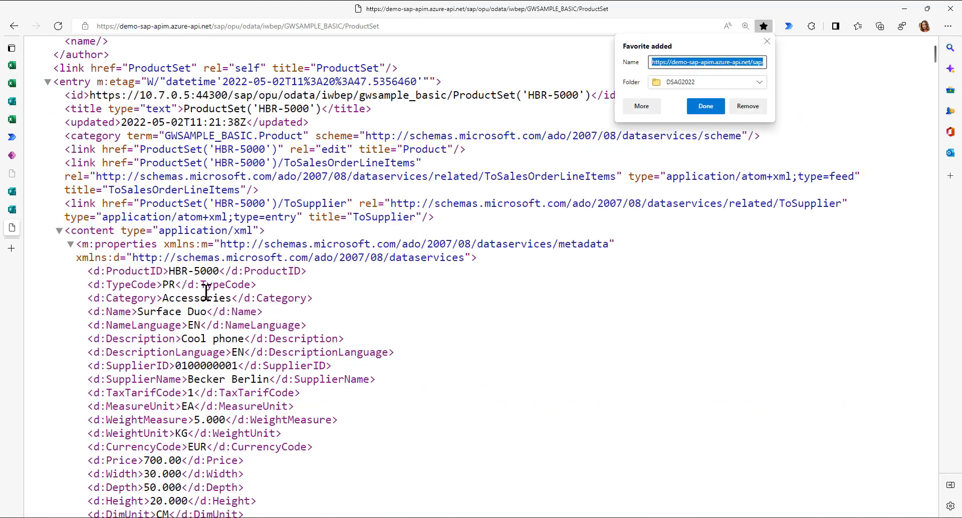
pyautogui.click(174, 284)
pyautogui.doubleClick(175, 271)
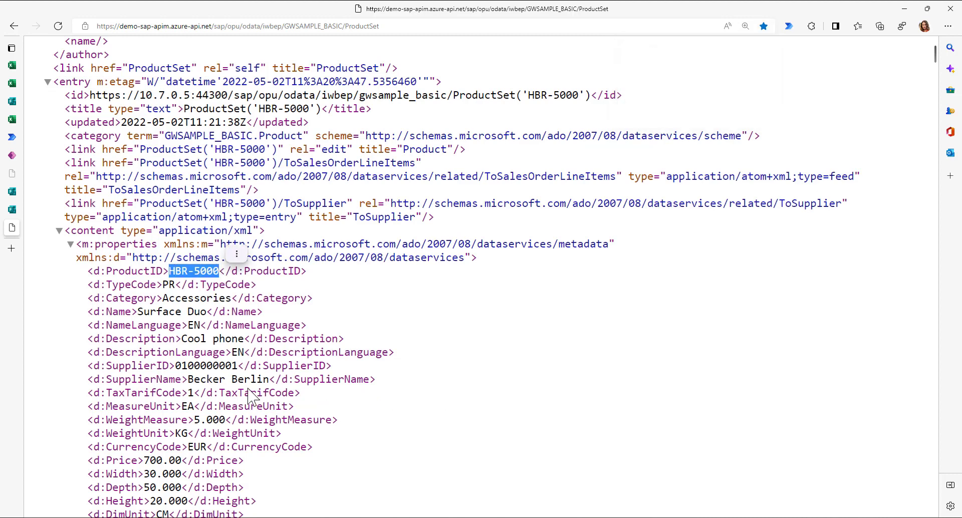
pyautogui.scroll(-3, 249, 396)
pyautogui.moveTo(144, 315); pyautogui.dragTo(181, 317)
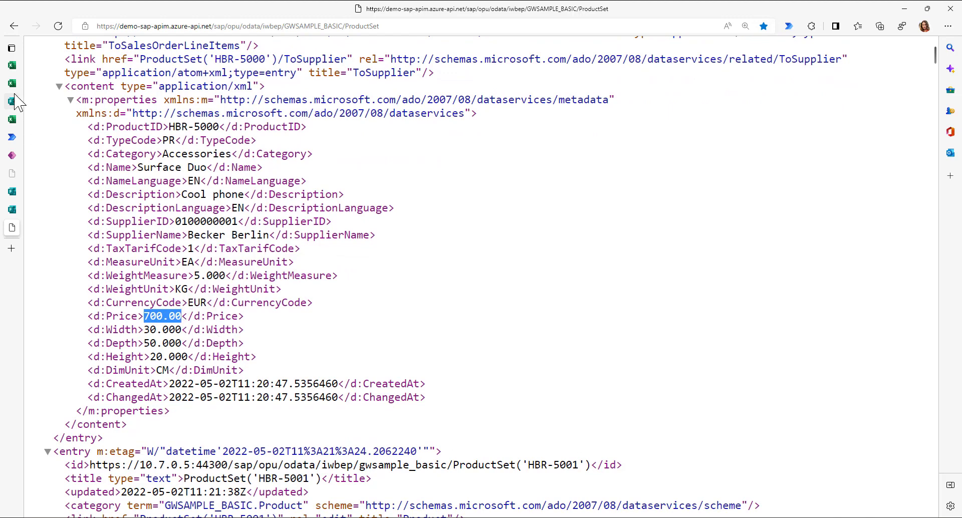
# - Return to the Book 12 workbook and select a cell in the product table
pyautogui.moveTo(13, 103)
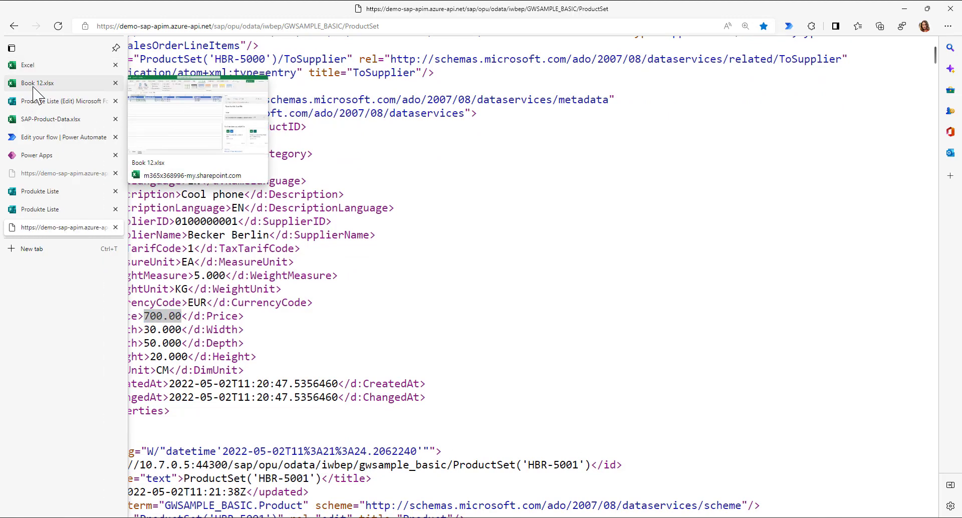
pyautogui.click(37, 85)
pyautogui.click(599, 189)
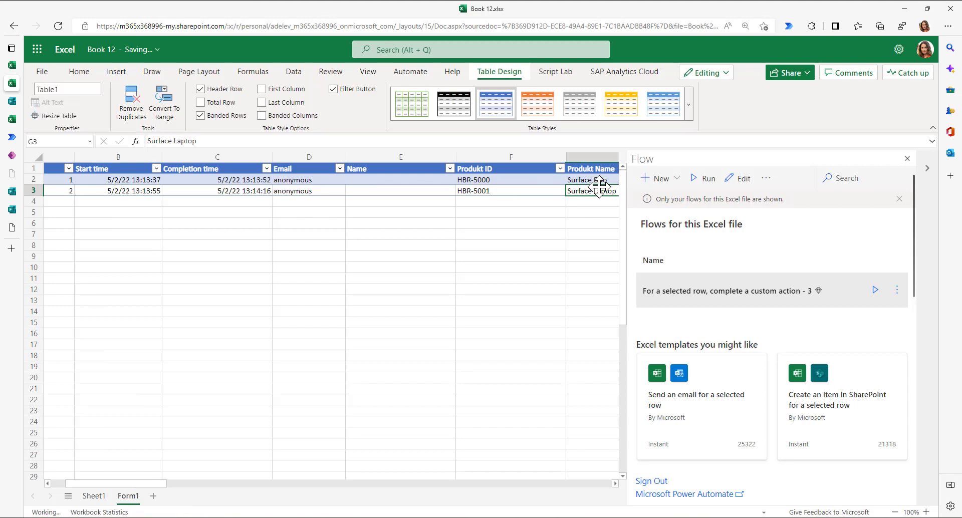
# - Change HBR-5000's Product Price cell to 650
pyautogui.press('Up')
pyautogui.press('Right')
pyautogui.press('Right')
pyautogui.press('Right')
pyautogui.press('Left')
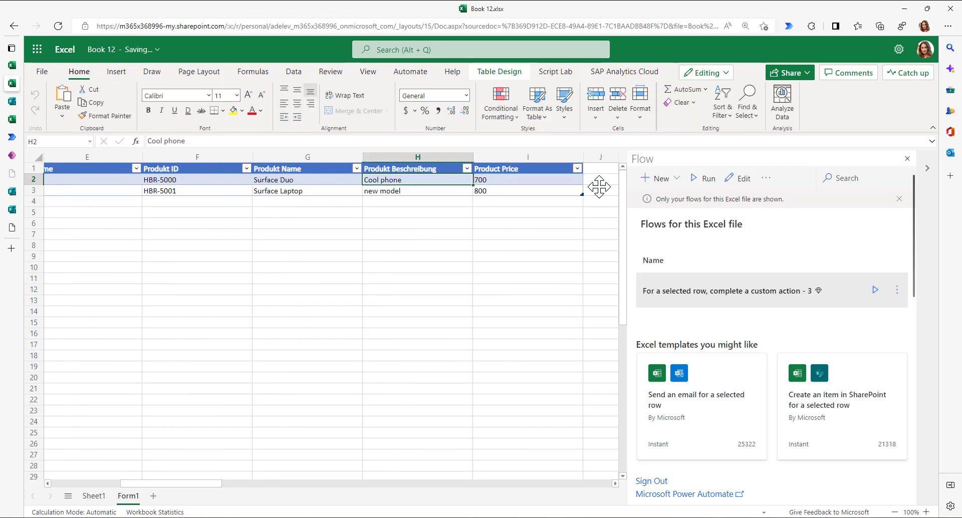
pyautogui.write('650')
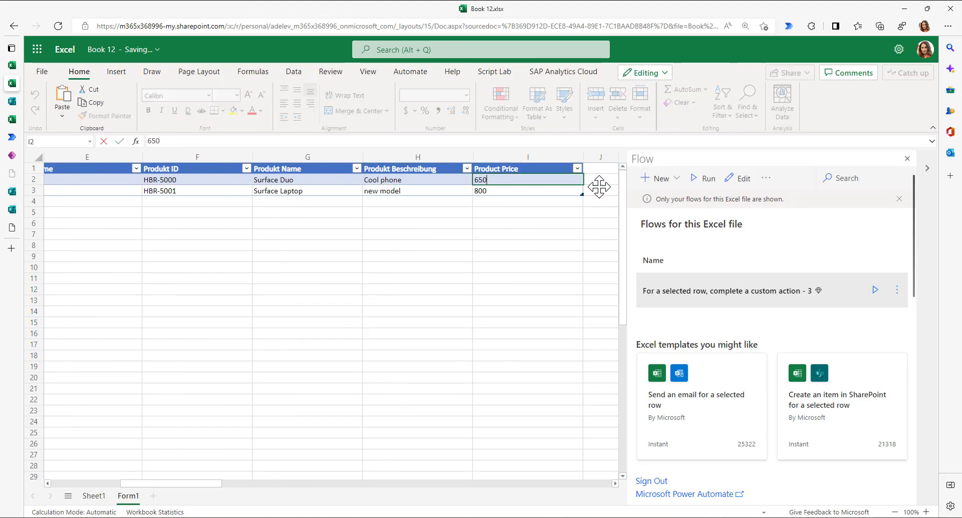
pyautogui.press('Return')
pyautogui.press('Up')
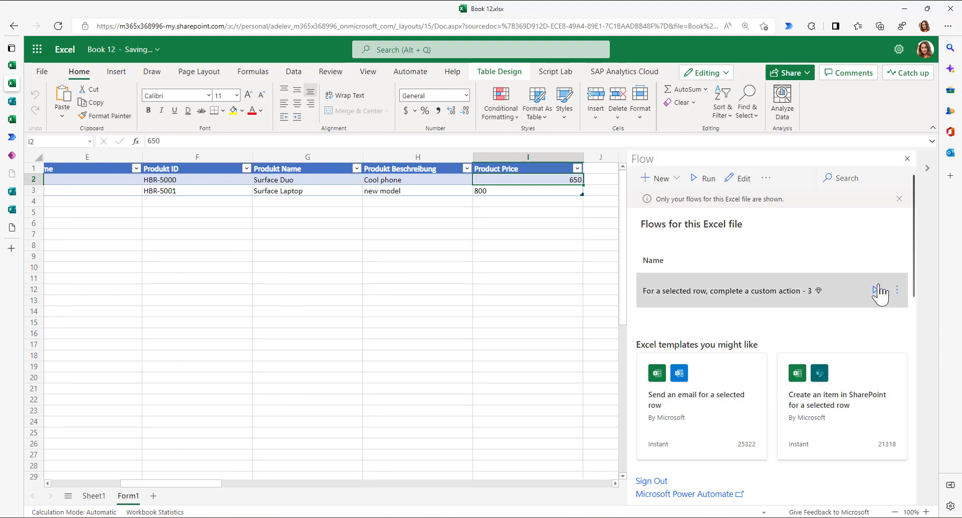
# - Run the selected-row flow on HBR-5000's row, then go back to the ProductSet feed
pyautogui.click(875, 290)
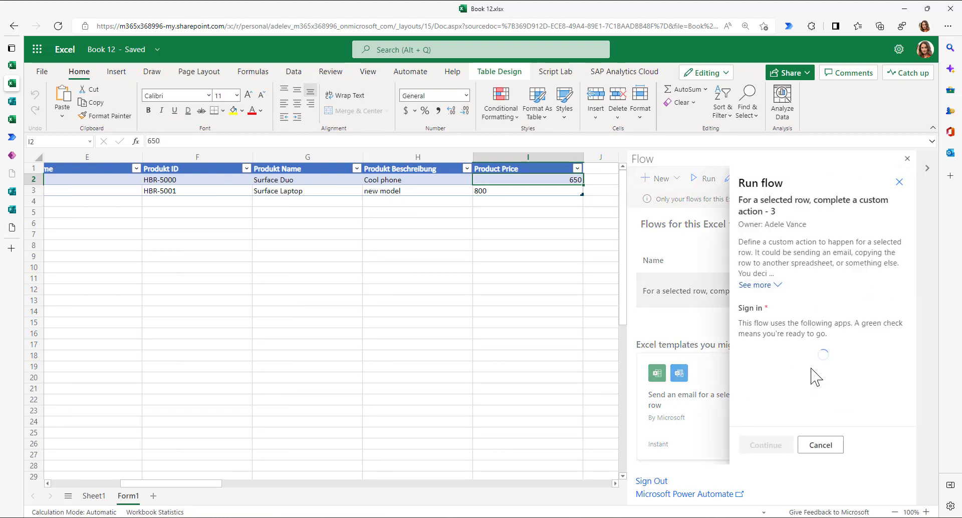
pyautogui.click(764, 450)
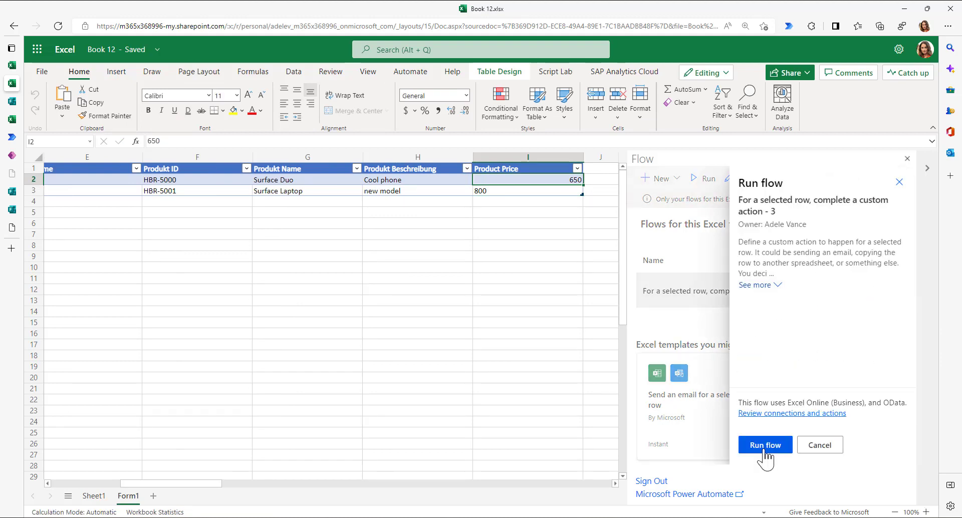
pyautogui.click(764, 450)
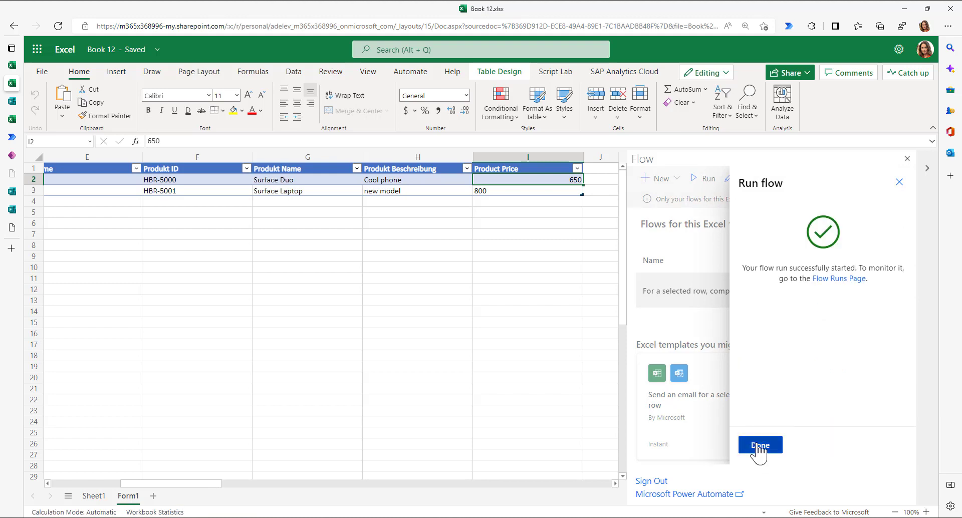
pyautogui.click(759, 446)
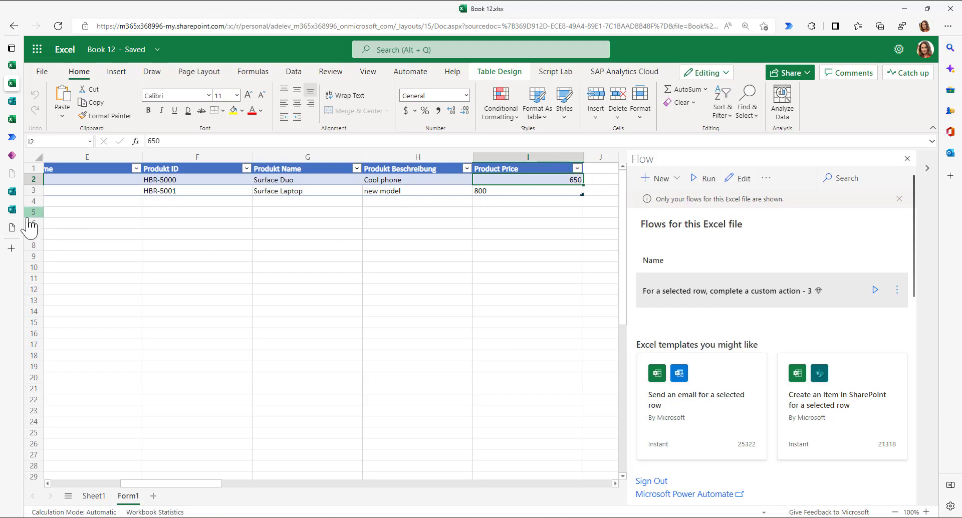
pyautogui.click(12, 228)
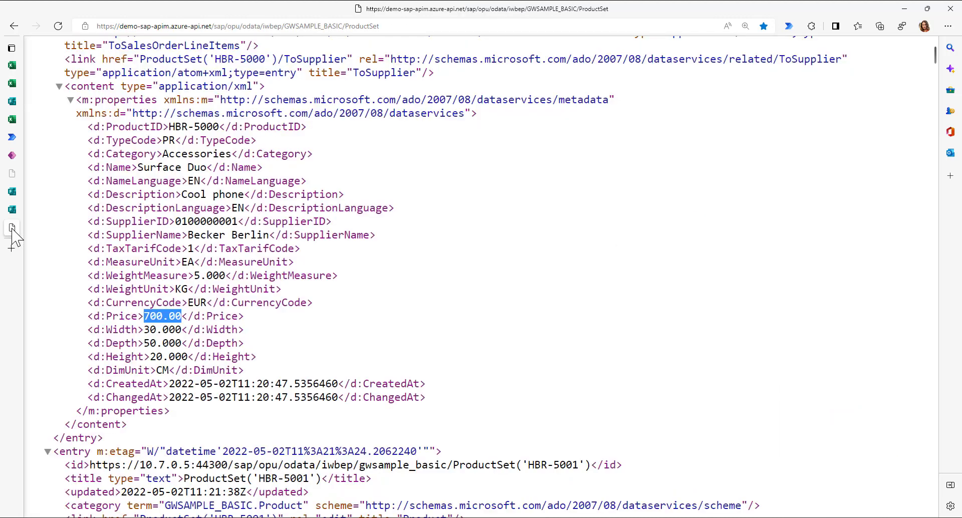
# - Reload the ProductSet feed, highlight HBR-5000's new 650.00 price, and return to Book 12
pyautogui.click(59, 26)
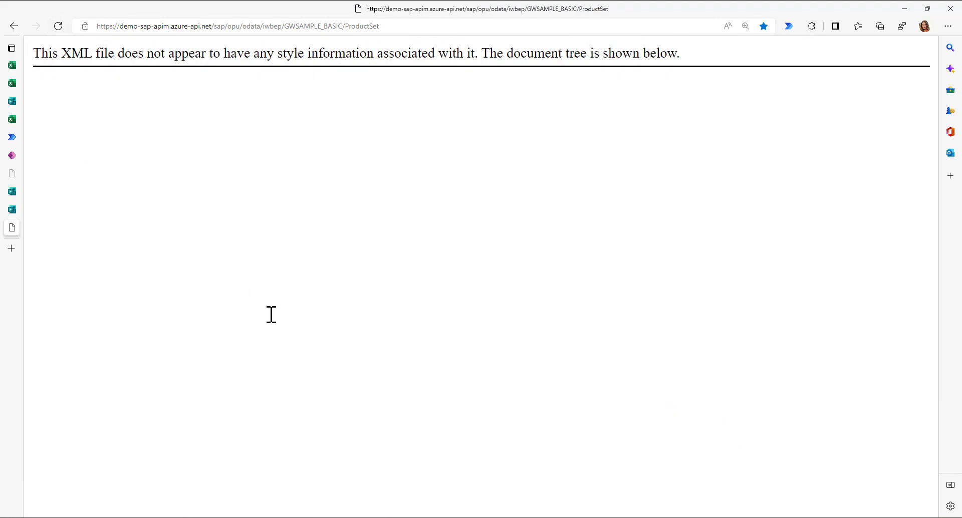
pyautogui.moveTo(168, 127); pyautogui.dragTo(226, 128)
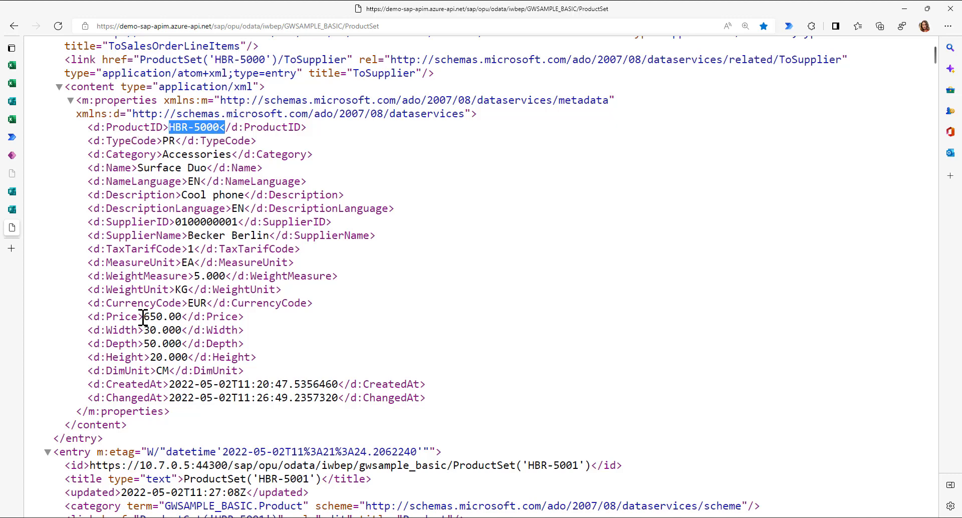
pyautogui.moveTo(144, 316); pyautogui.dragTo(182, 317)
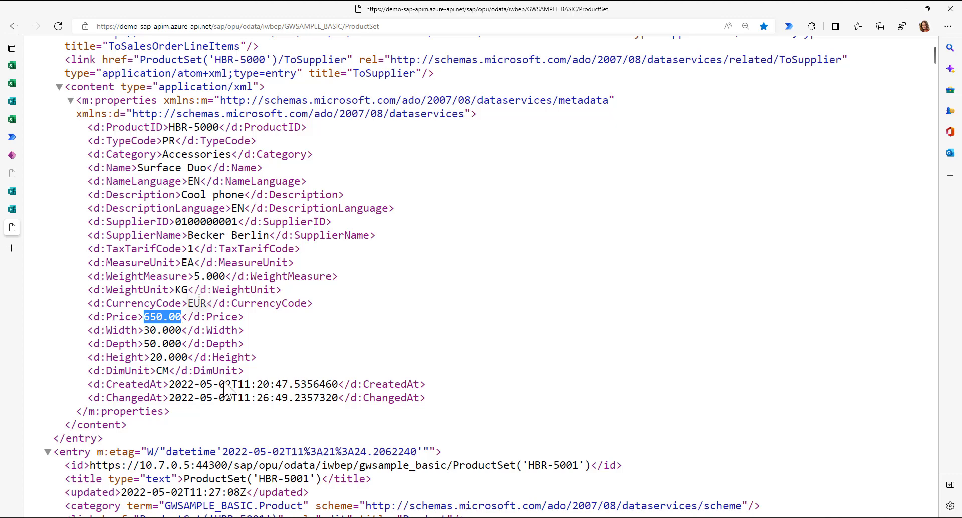
pyautogui.click(12, 83)
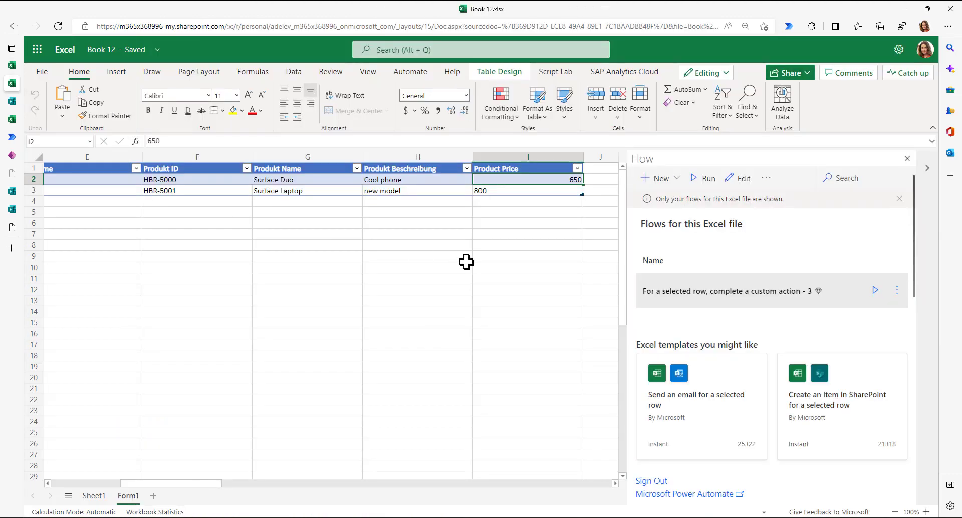
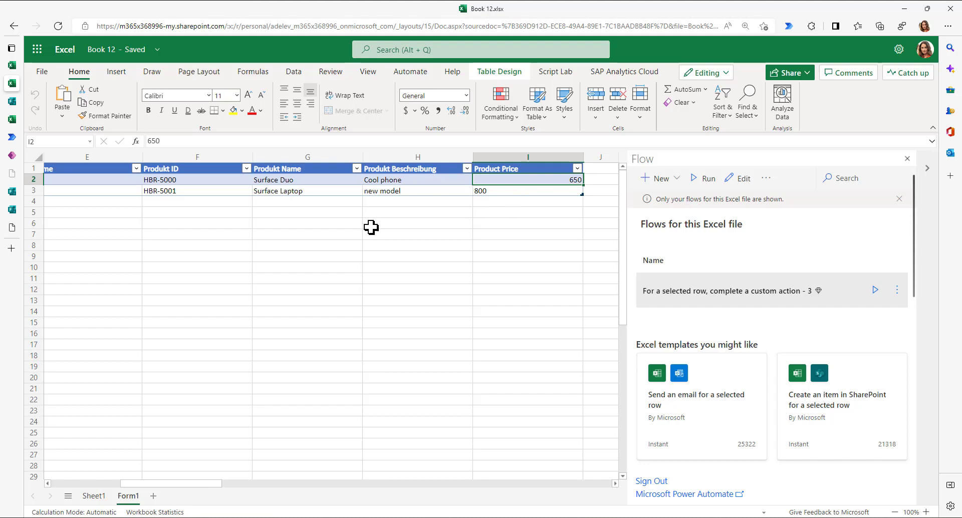
# - Open the Power Apps home page from the browser's left sidebar
pyautogui.click(13, 155)
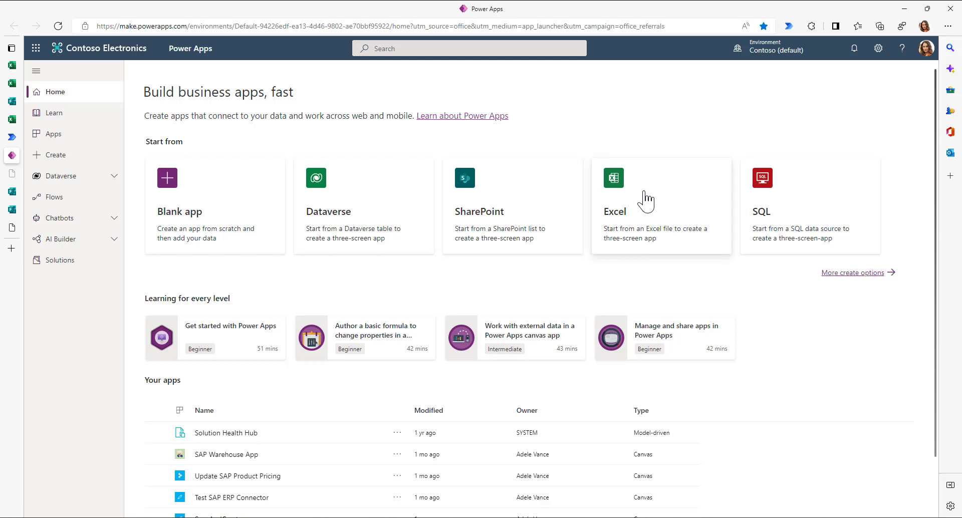
# - Create a blank phone-format canvas app named 'Fetch Products'
pyautogui.click(200, 209)
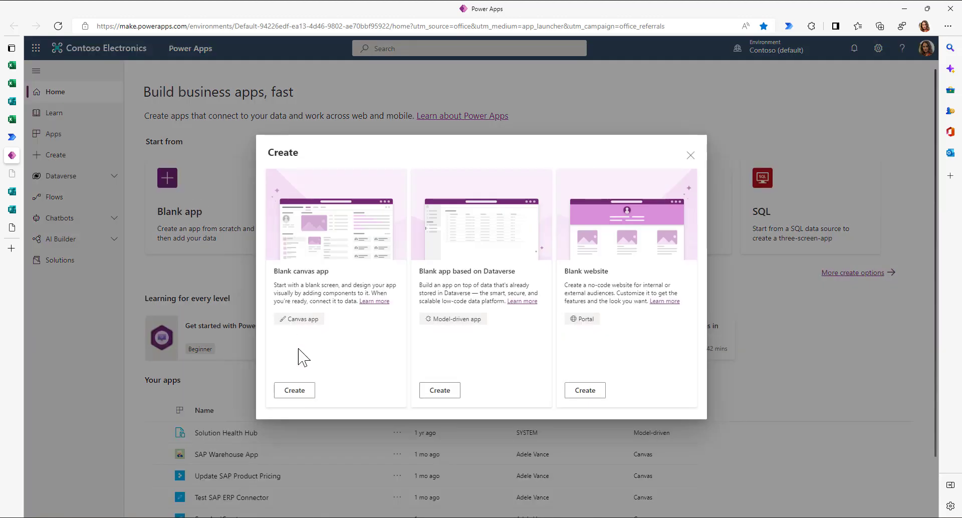
pyautogui.click(295, 392)
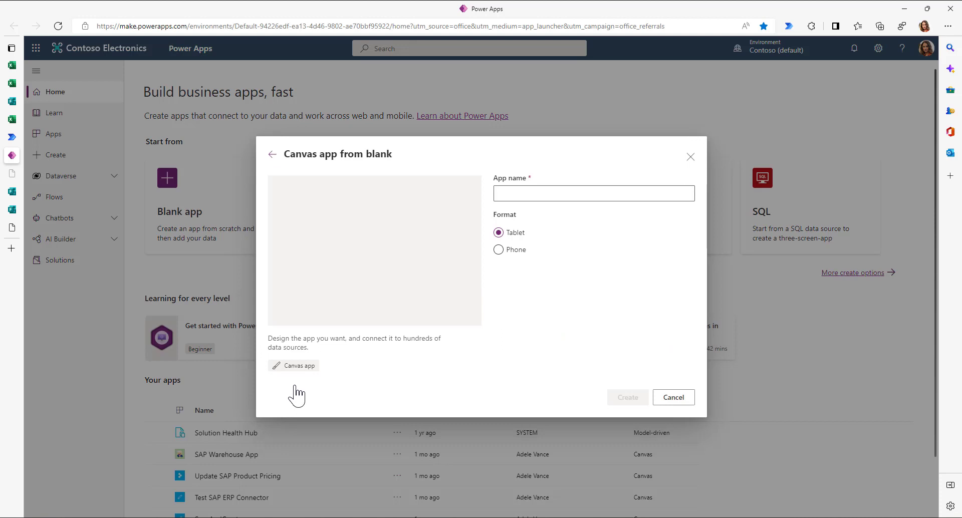
pyautogui.click(505, 250)
pyautogui.click(527, 193)
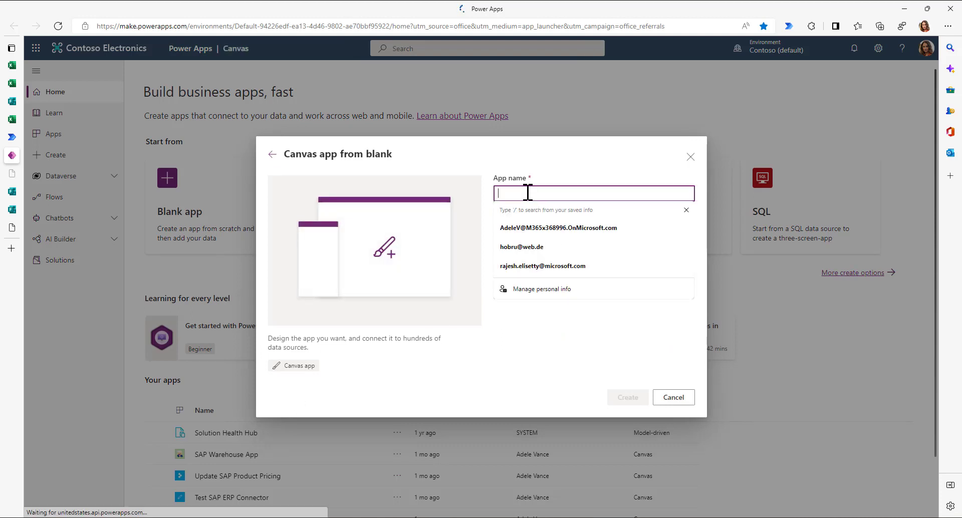
pyautogui.write('Fetch Products')
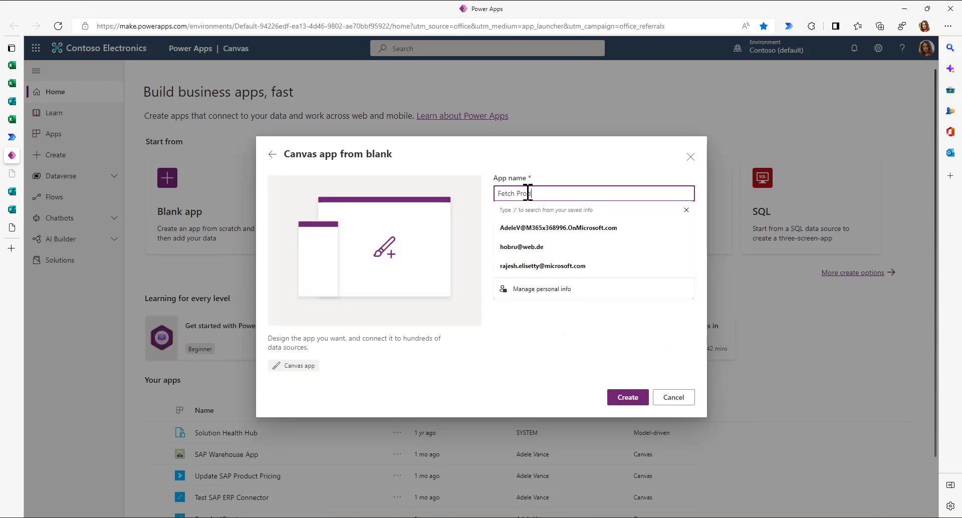
pyautogui.click(634, 399)
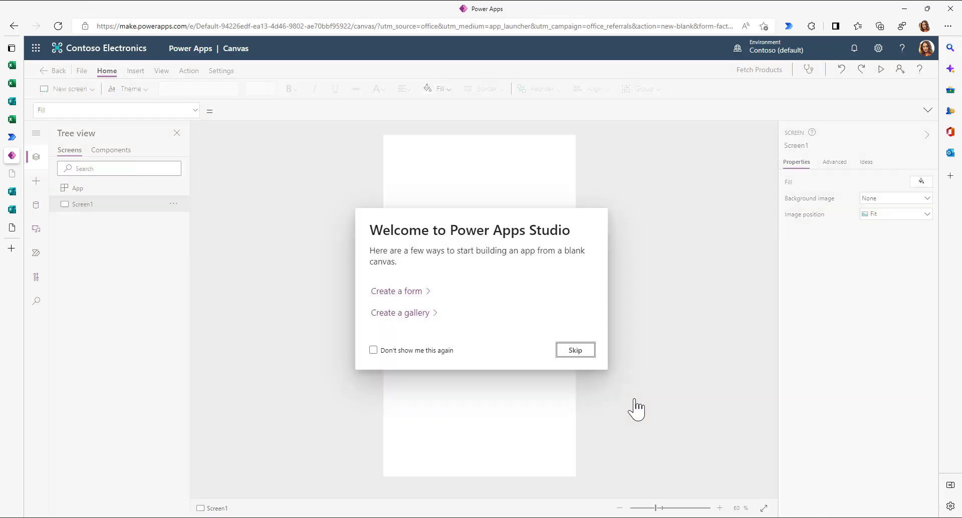
# - Add a button labelled 'Fetch Products' to the blank screen
pyautogui.click(571, 353)
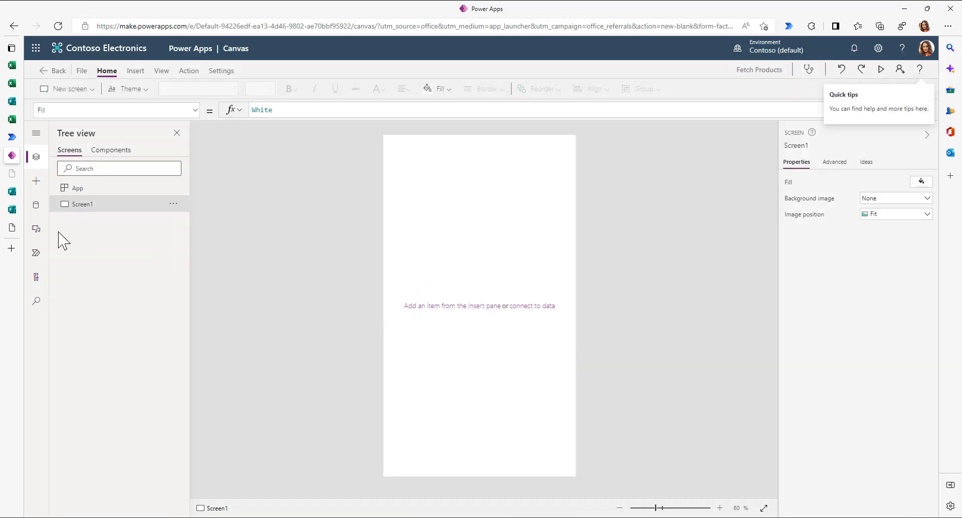
pyautogui.click(36, 181)
pyautogui.moveTo(77, 295); pyautogui.dragTo(415, 146)
pyautogui.click(896, 181)
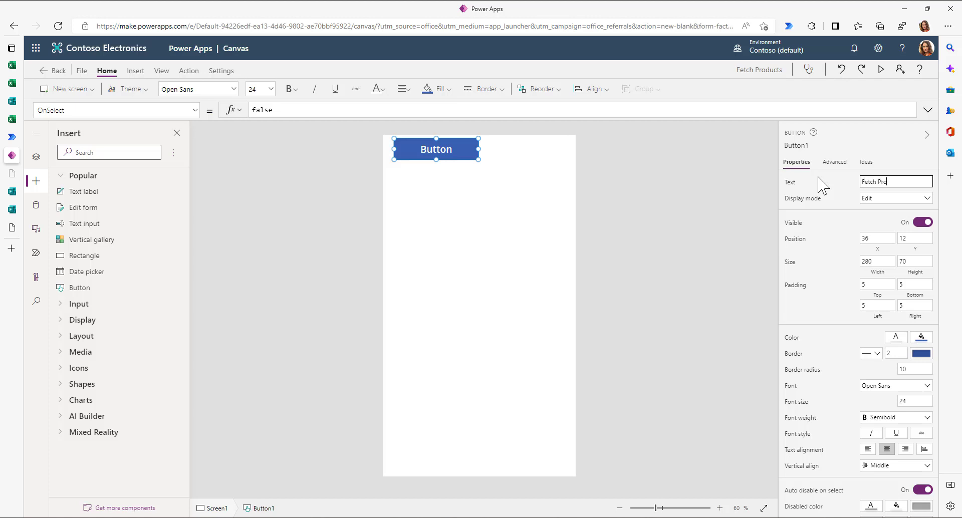
pyautogui.click(691, 235)
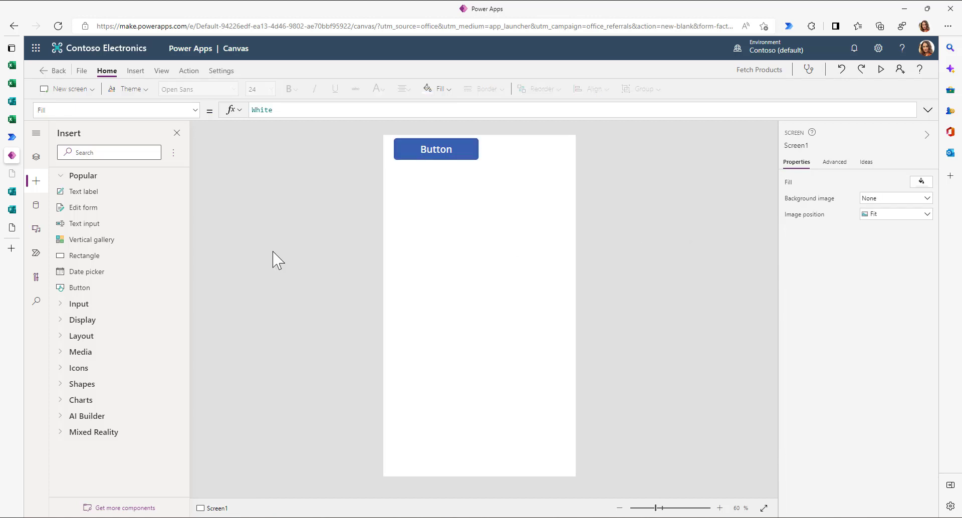
# - Insert a vertical gallery and position it just below the Fetch Products button
pyautogui.click(61, 243)
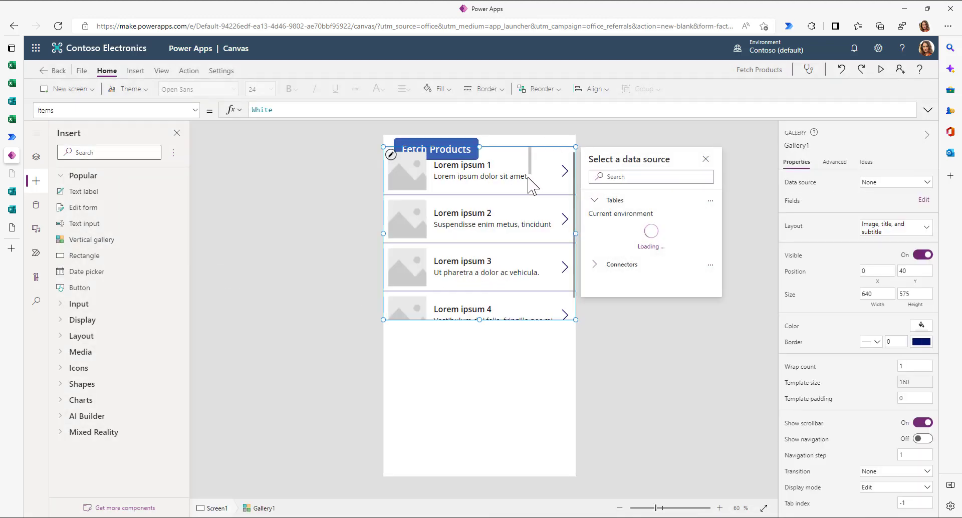
pyautogui.click(531, 157)
pyautogui.click(538, 327)
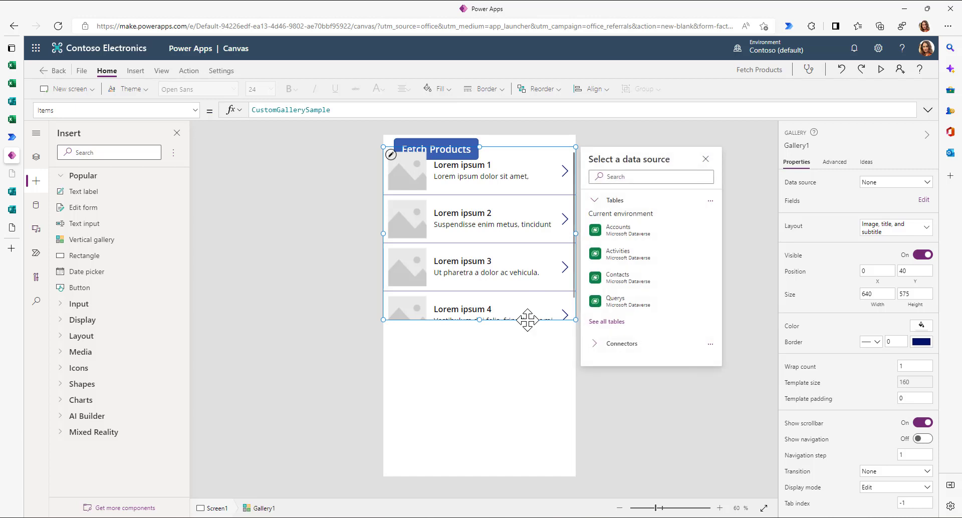
pyautogui.moveTo(526, 318); pyautogui.dragTo(527, 339)
pyautogui.click(697, 253)
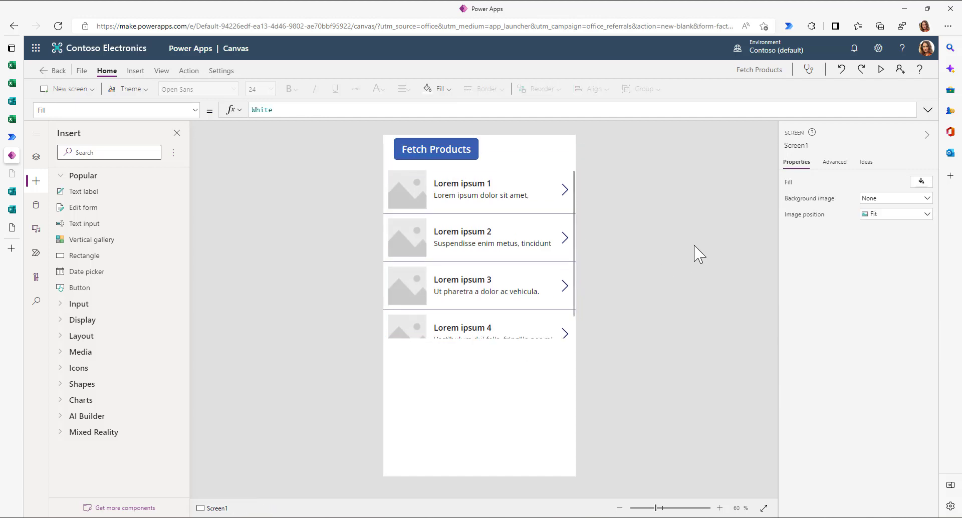
pyautogui.click(416, 154)
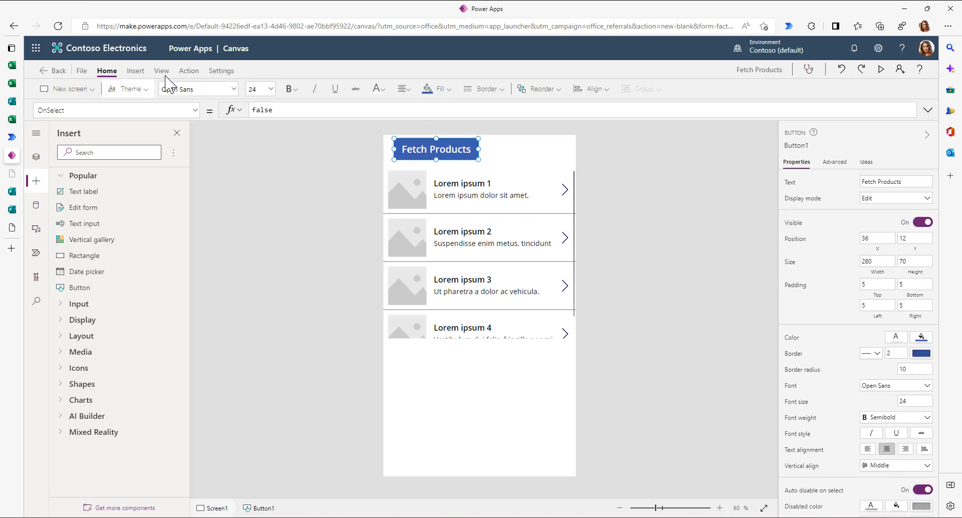
# - Add the DSAG - Fetch products flow to the button from the Power Automate pane
pyautogui.click(189, 71)
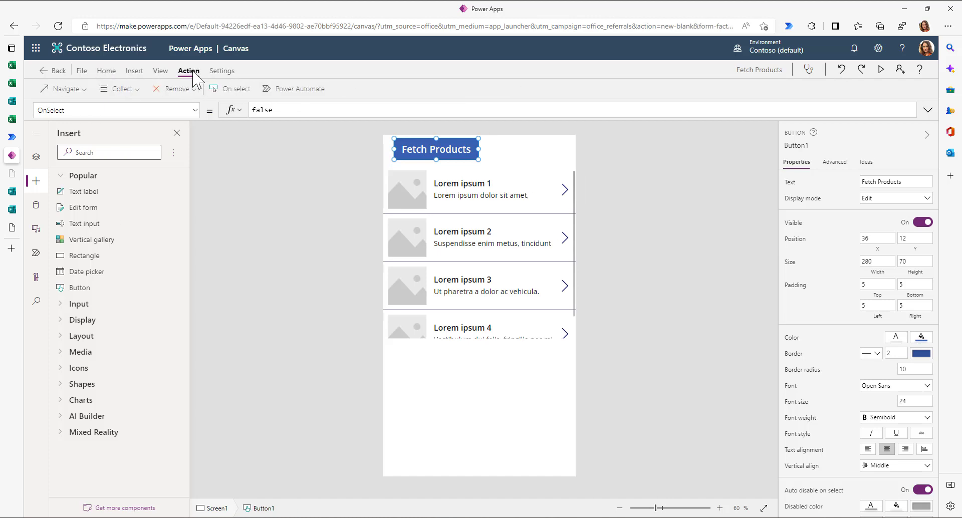
pyautogui.click(290, 90)
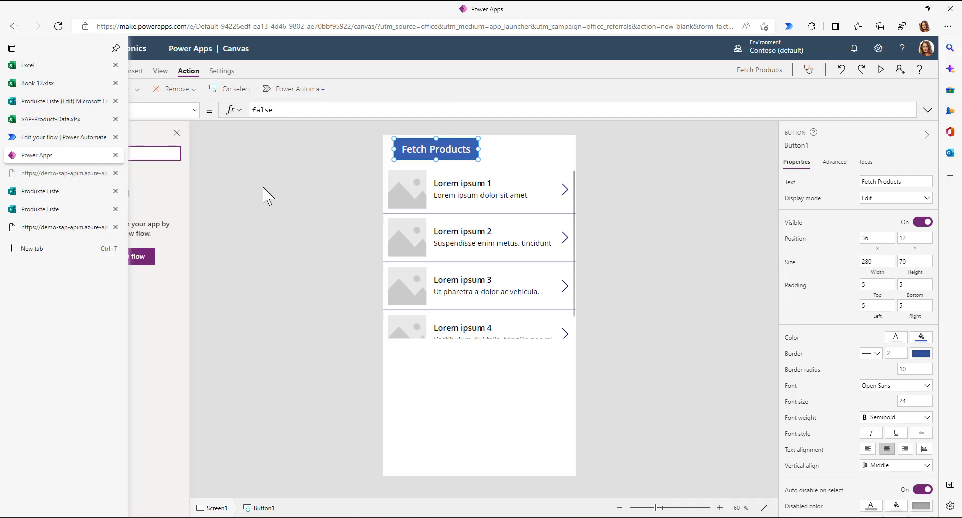
pyautogui.click(102, 171)
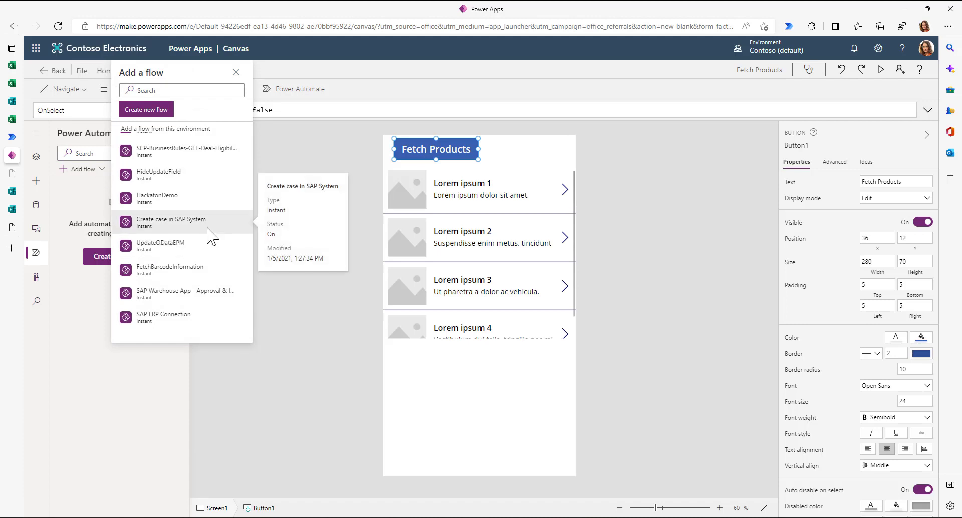
pyautogui.click(153, 90)
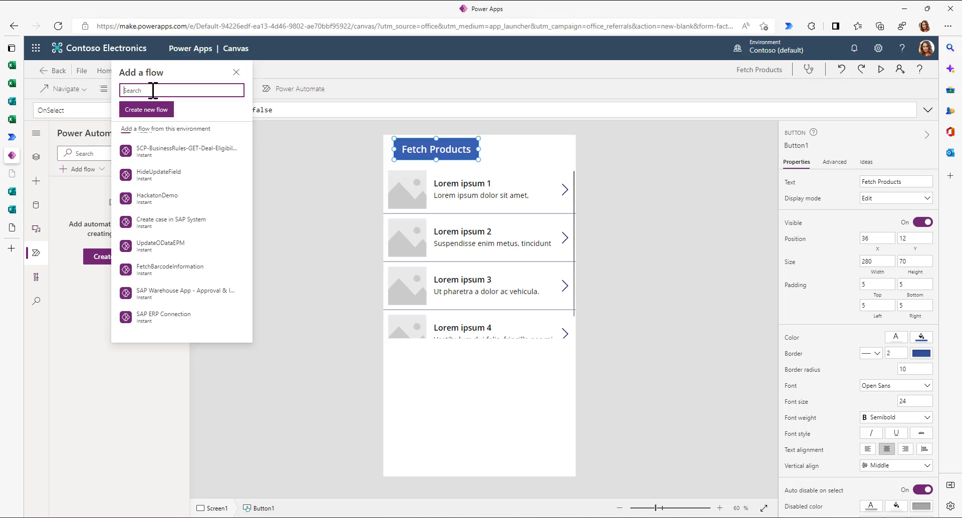
pyautogui.write('dsag')
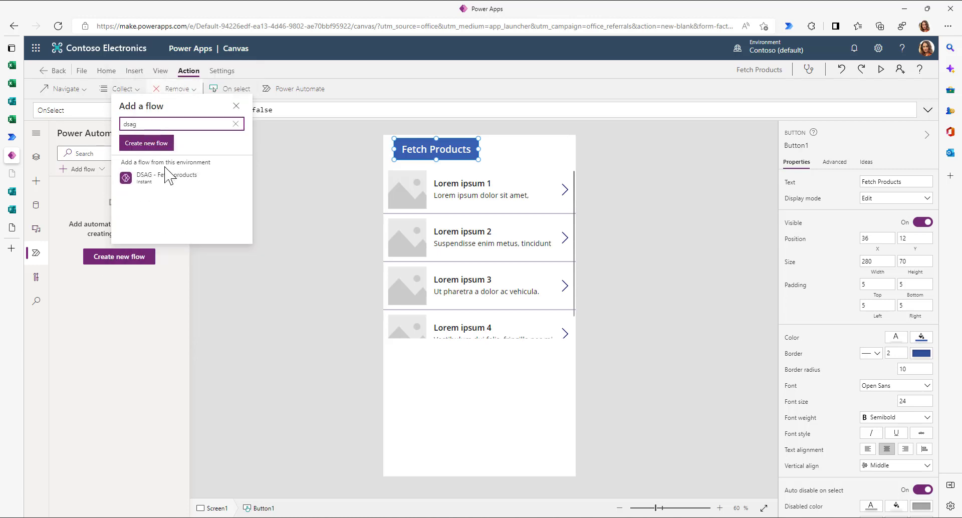
pyautogui.click(163, 187)
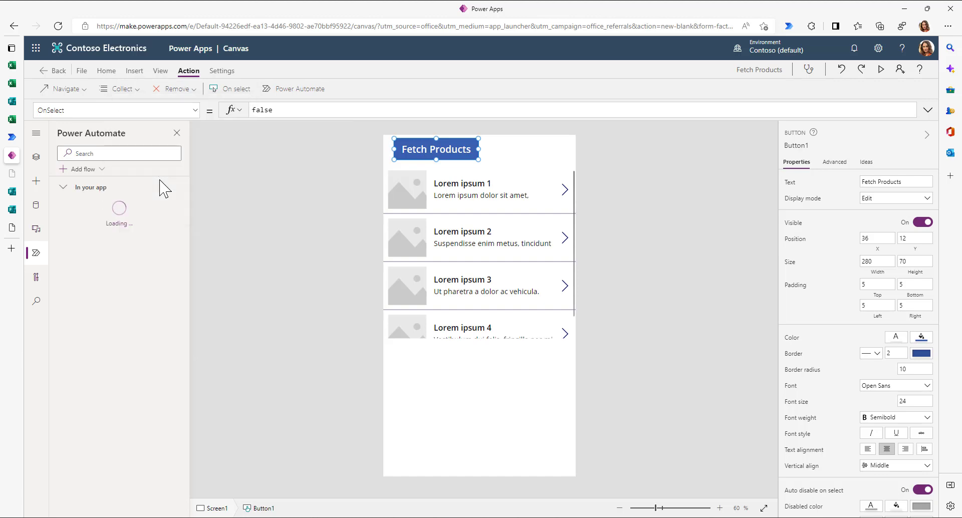
pyautogui.click(14, 140)
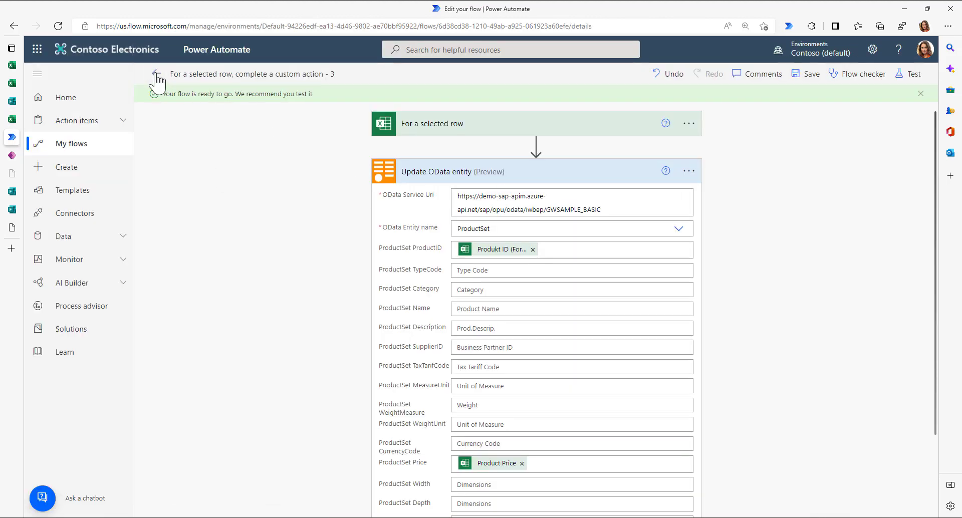
# - Open the DSAG - Fetch products flow for editing from My flows
pyautogui.click(157, 75)
pyautogui.click(66, 152)
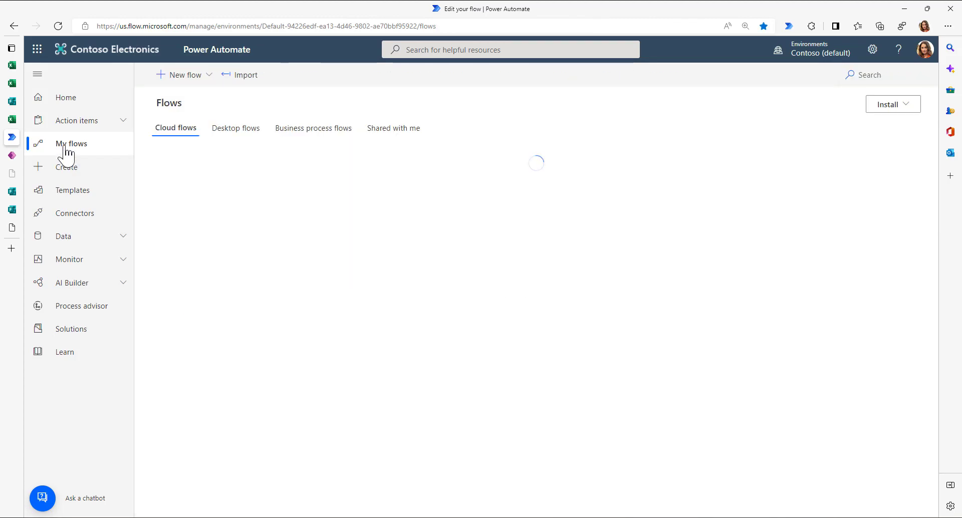
pyautogui.moveTo(273, 237)
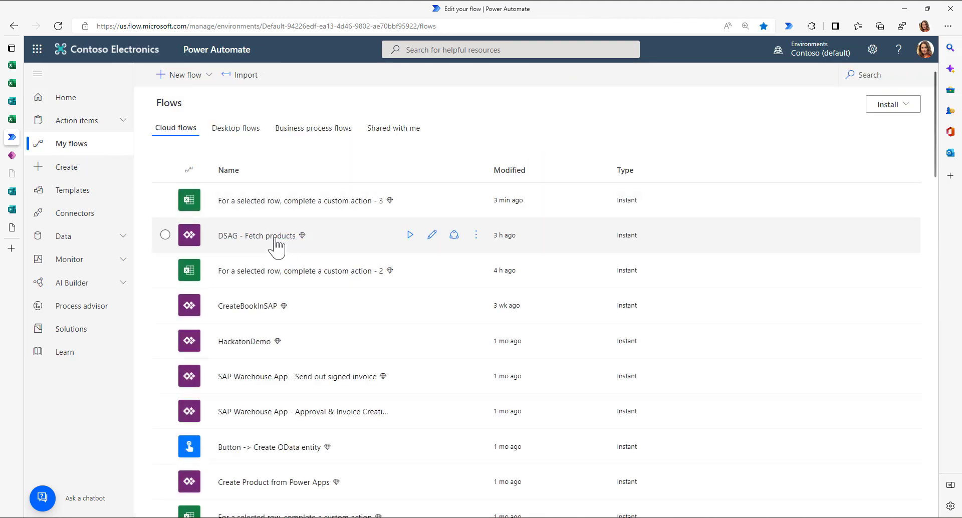
pyautogui.click(432, 235)
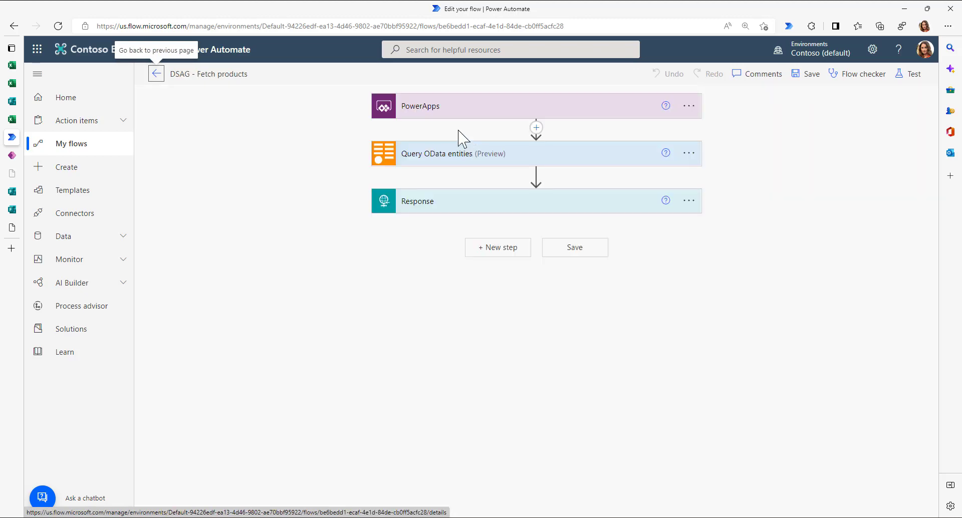
# - Paste the product-array JSON schema into the Response step's advanced options
pyautogui.click(432, 159)
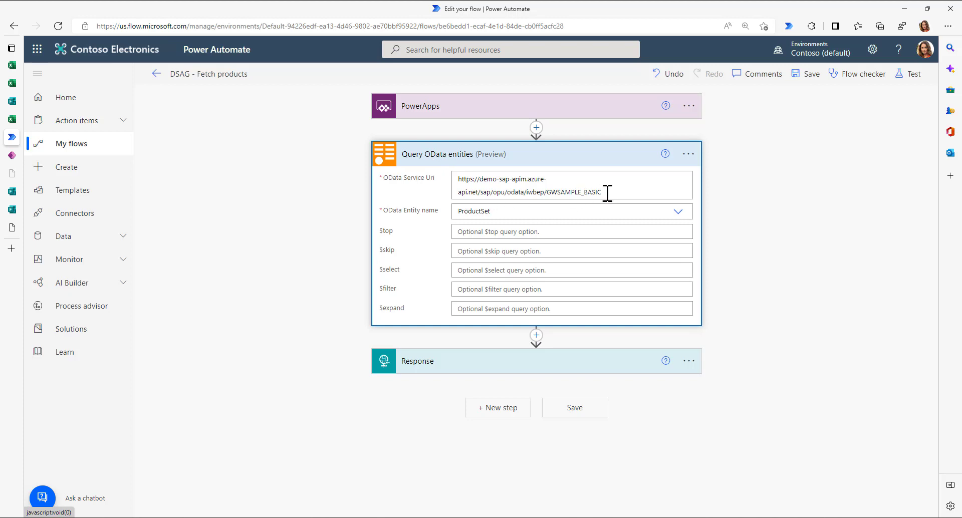
pyautogui.click(425, 362)
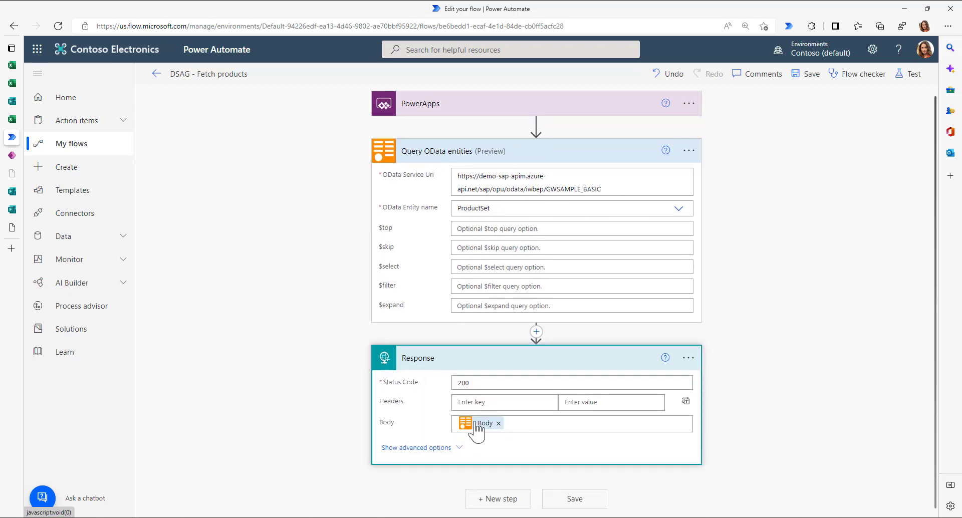
pyautogui.click(410, 449)
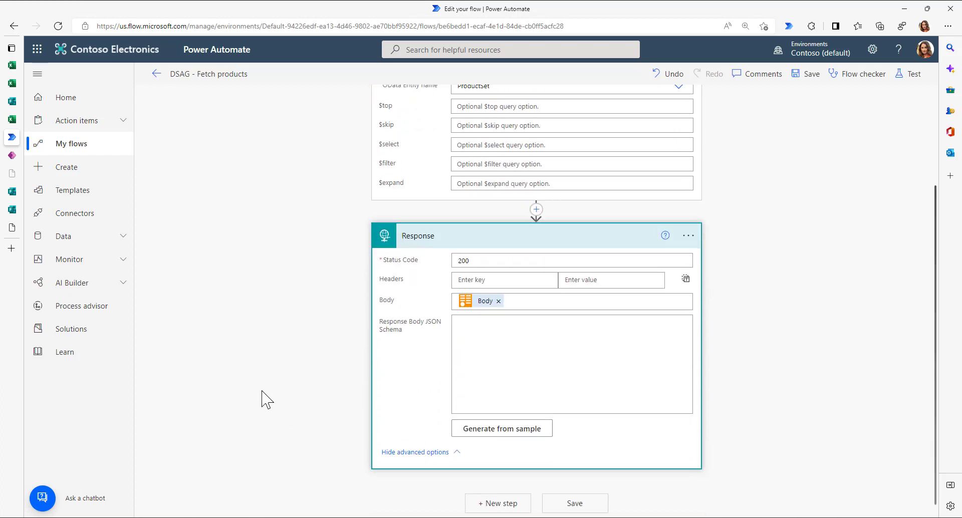
pyautogui.hotkey('ctrl', 'v')
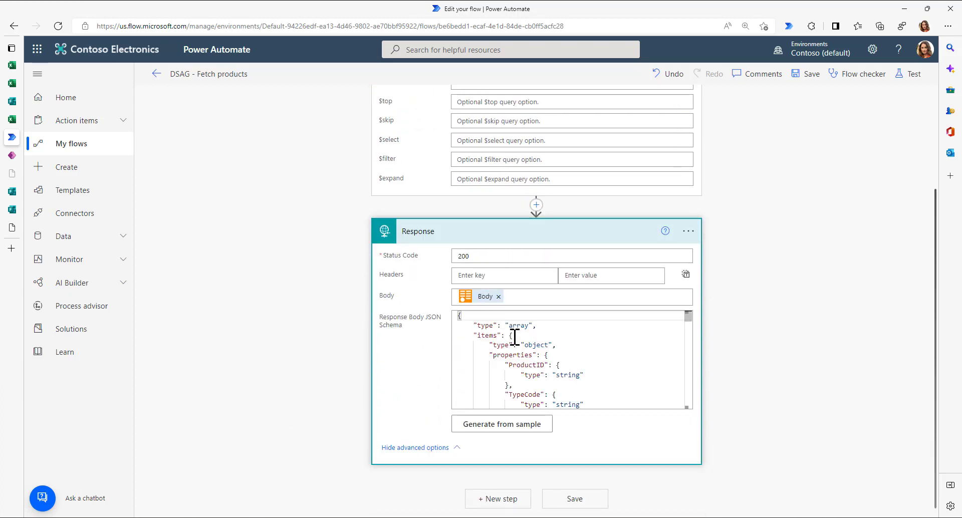
pyautogui.scroll(-1, 515, 340)
pyautogui.scroll(1, 515, 344)
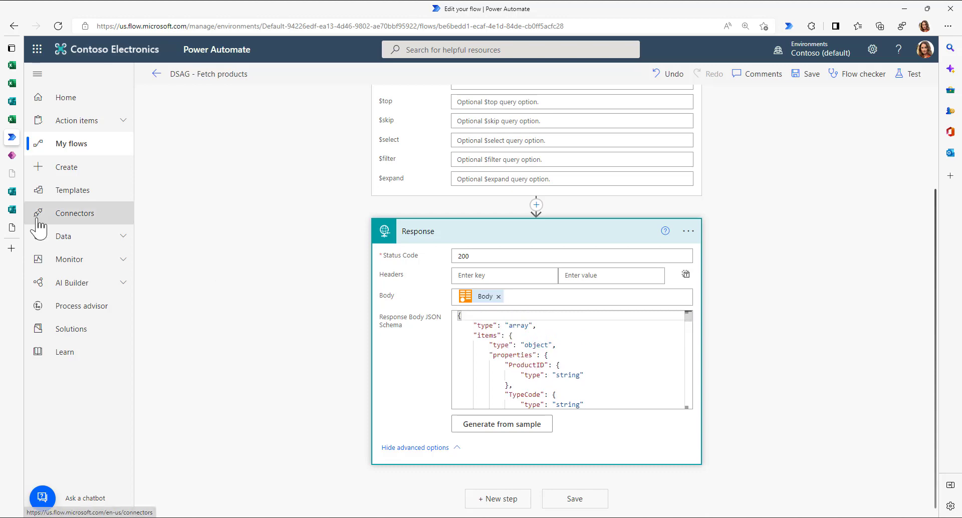
pyautogui.click(12, 155)
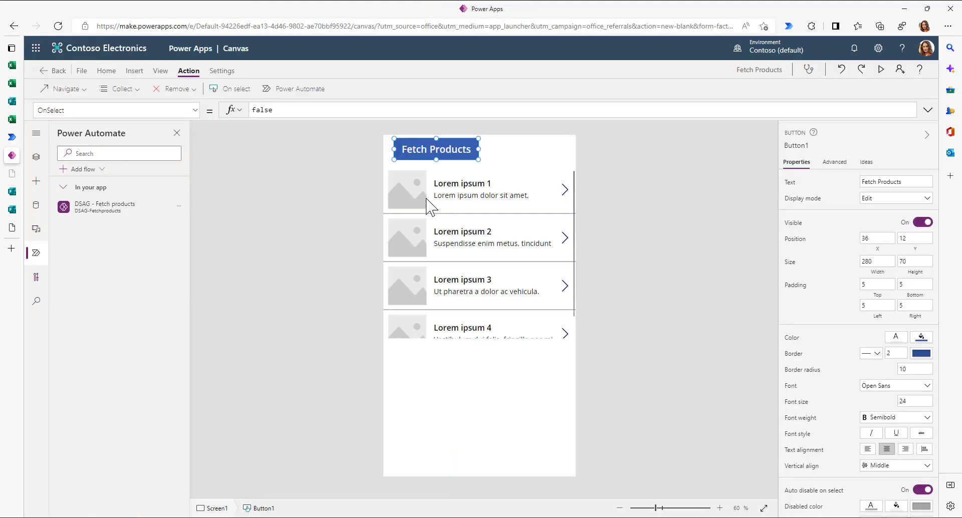
# - Replace the button's OnSelect with ClearCollect(ZProdukt, 'DSAG-Fetchproducts'.Run())
pyautogui.moveTo(401, 147); pyautogui.dragTo(403, 152)
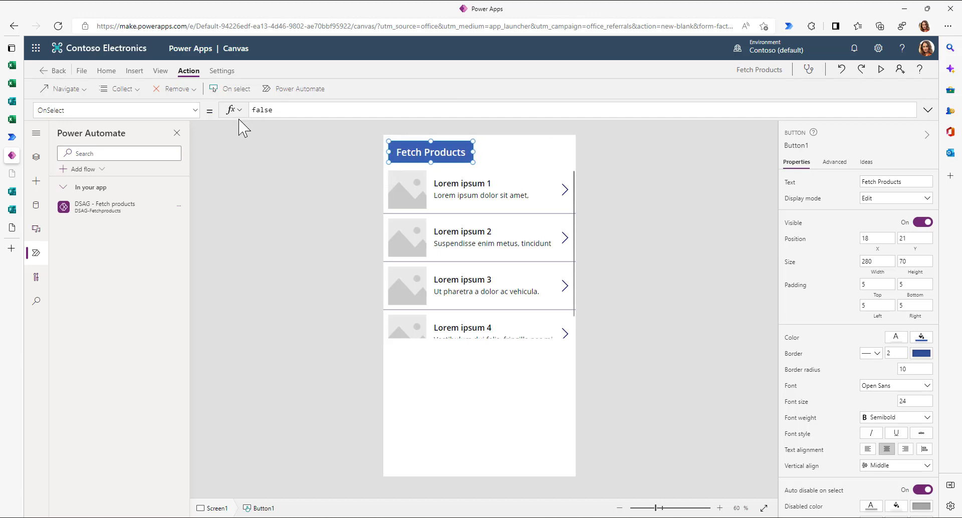
pyautogui.doubleClick(294, 110)
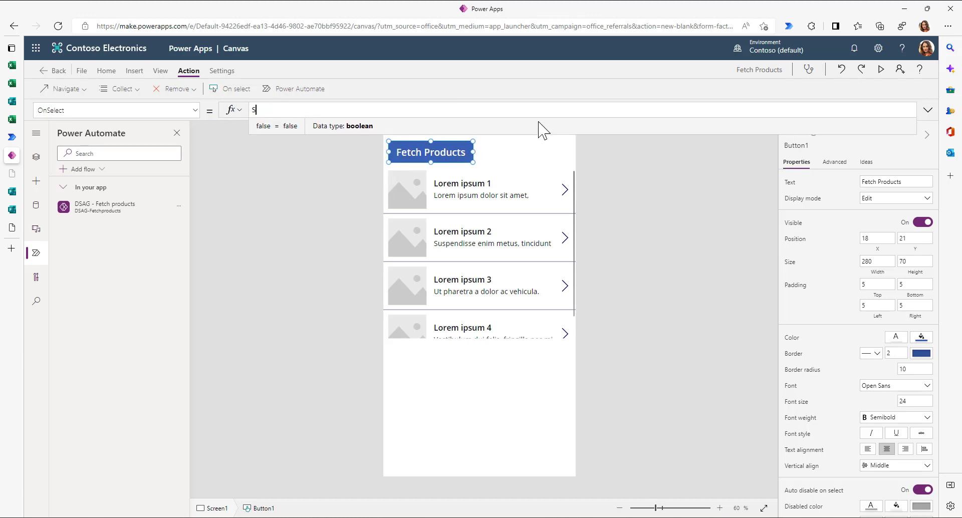
pyautogui.press('BackSpace')
pyautogui.write('Cl')
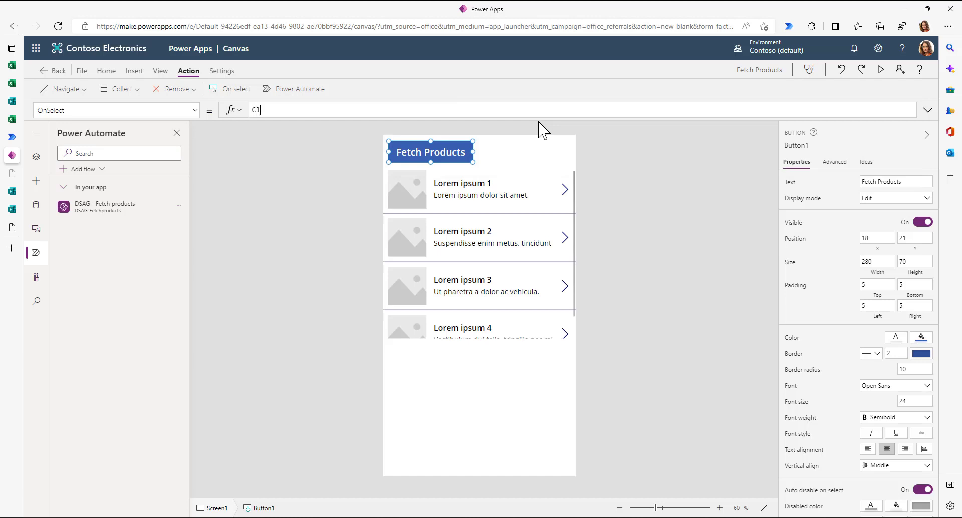
pyautogui.write('earCol')
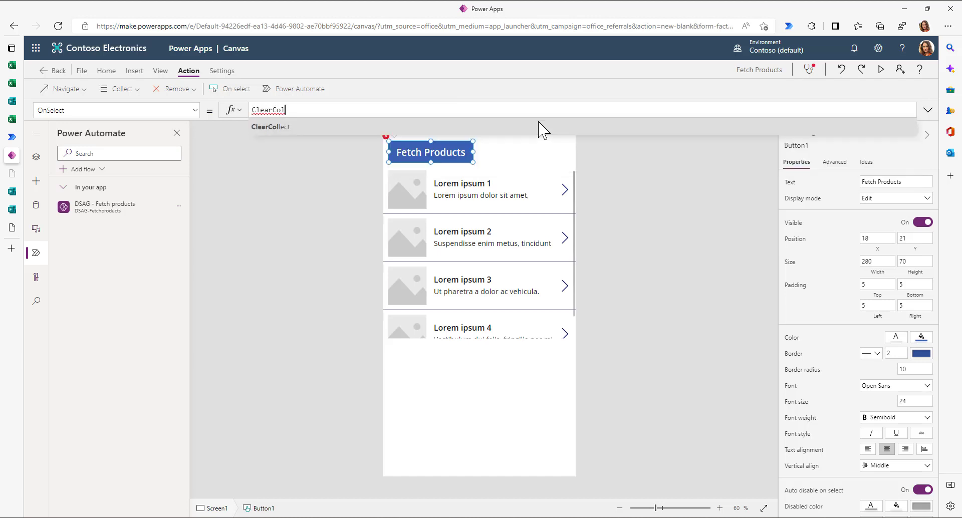
pyautogui.press('Tab')
pyautogui.write('ZProdukt')
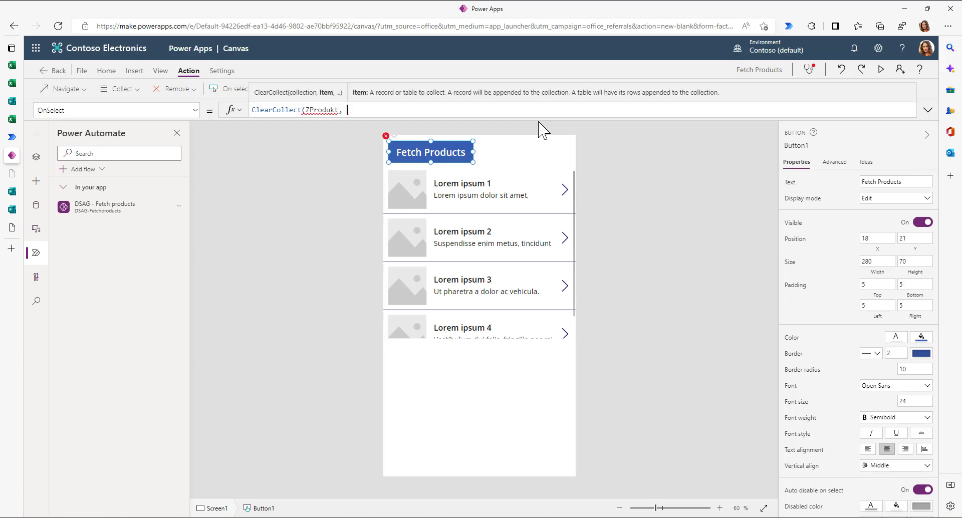
pyautogui.write(', DSAG')
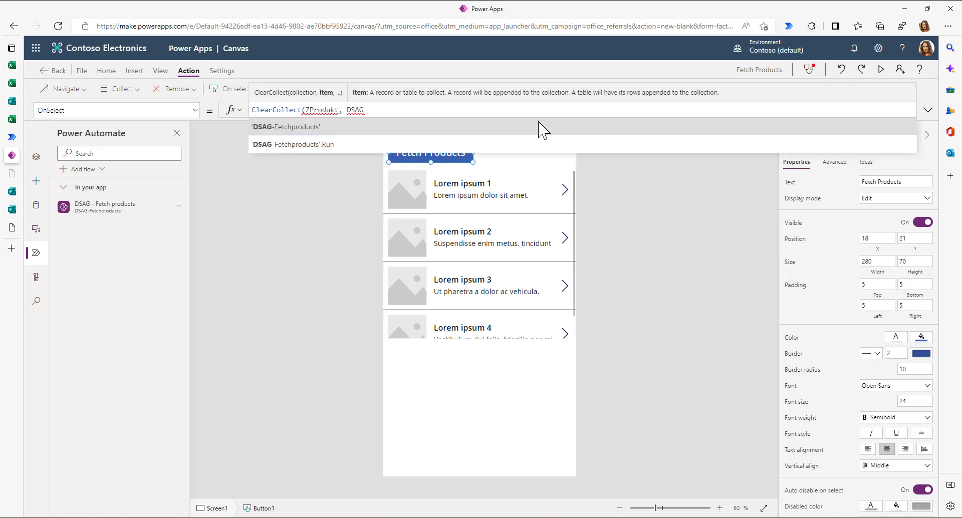
pyautogui.click(349, 143)
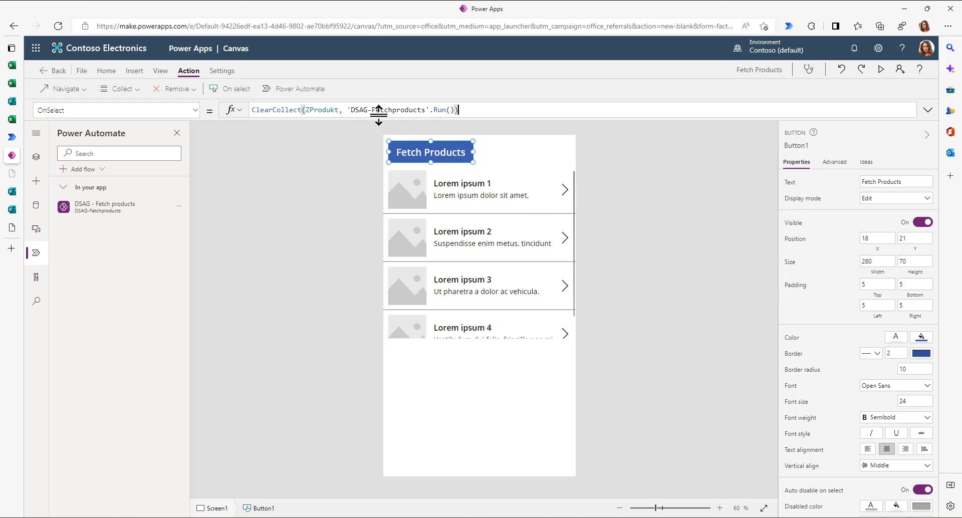
pyautogui.moveTo(350, 110); pyautogui.dragTo(455, 109)
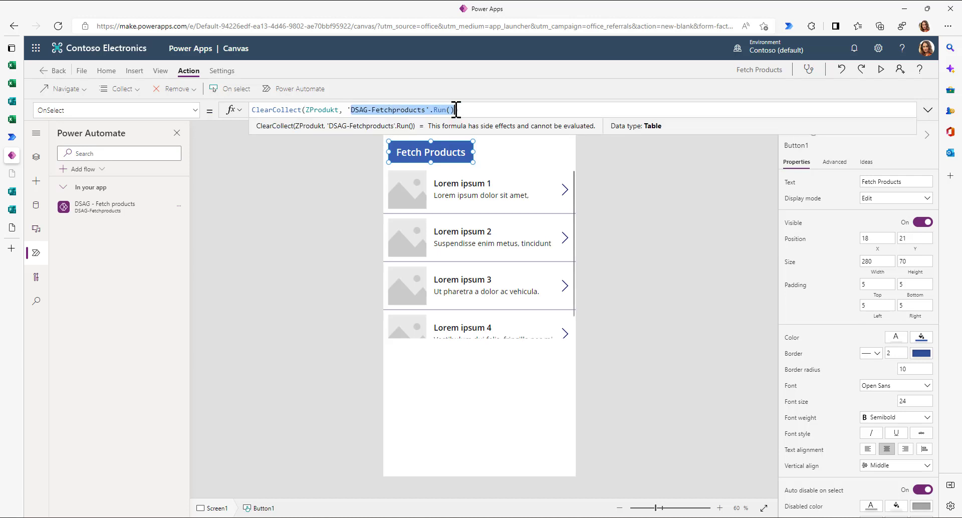
pyautogui.doubleClick(322, 109)
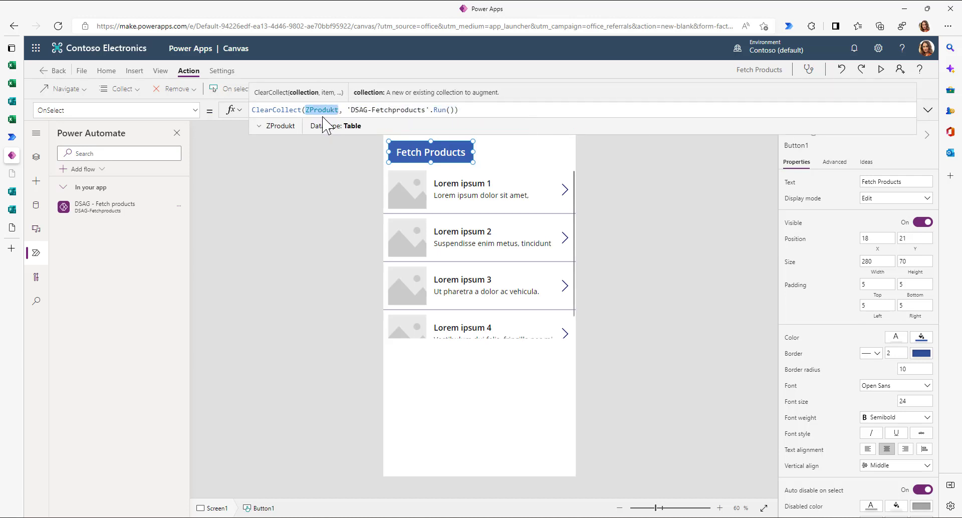
# - Run Fetch Products and check the ZProdukt records under View > Collections
pyautogui.click(313, 178)
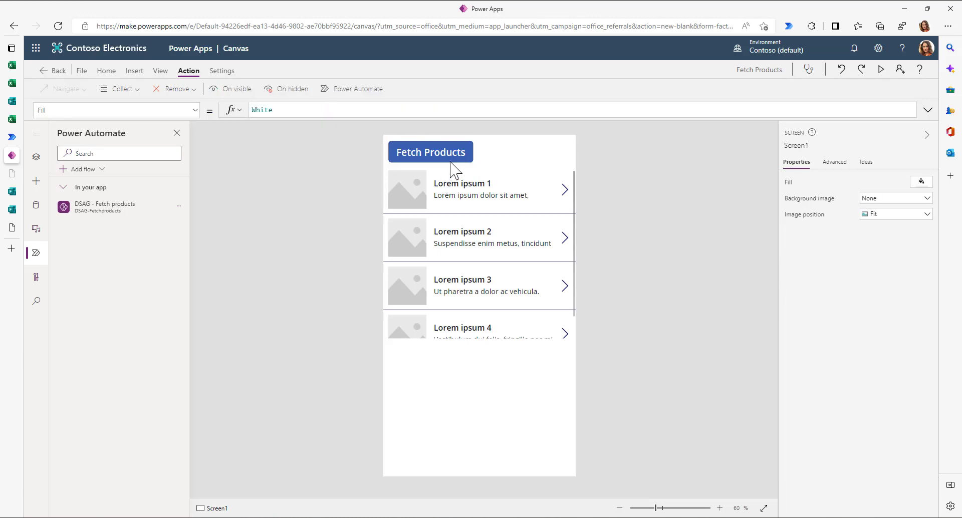
pyautogui.keyDown('alt'); pyautogui.click(430, 159); pyautogui.keyUp('alt')
pyautogui.click(161, 71)
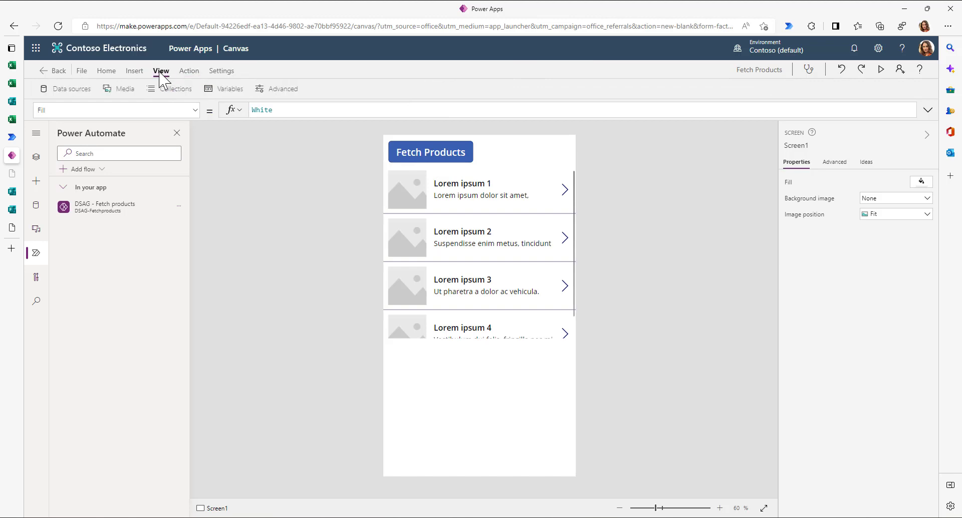
pyautogui.click(183, 92)
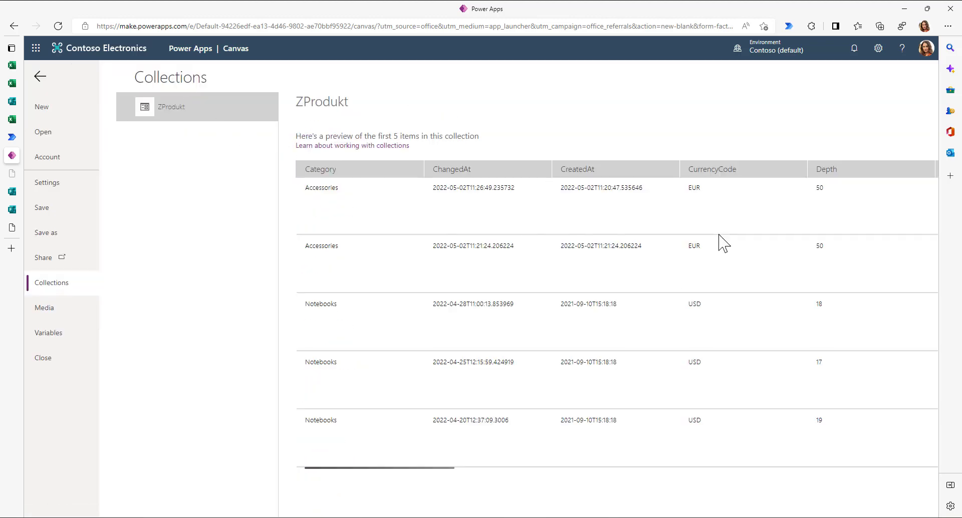
pyautogui.click(40, 77)
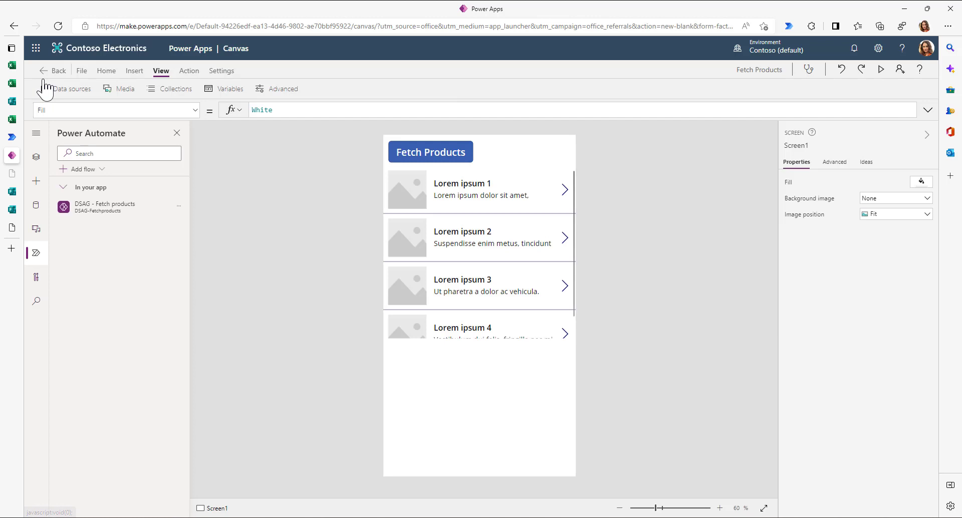
# - Switch the gallery to the Title, subtitle, and body layout and stretch it taller
pyautogui.click(553, 196)
pyautogui.click(489, 337)
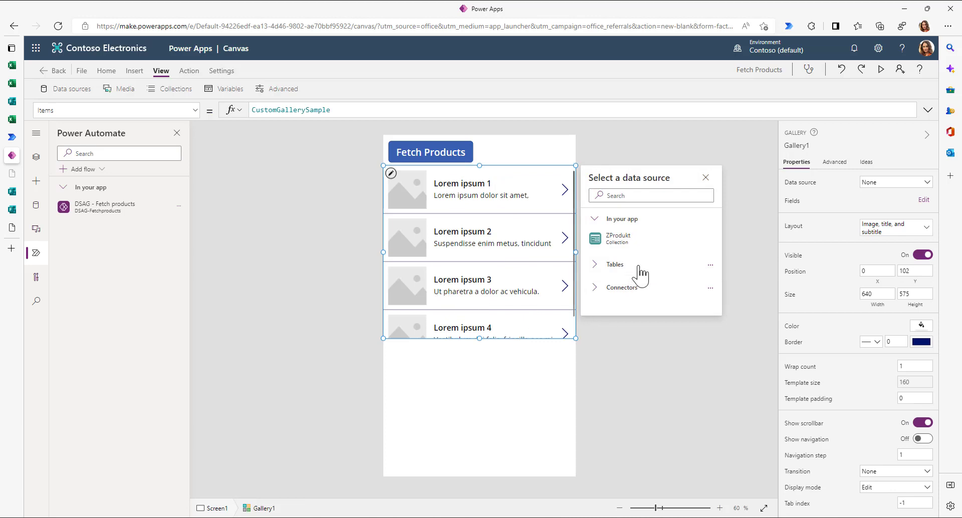
pyautogui.click(926, 228)
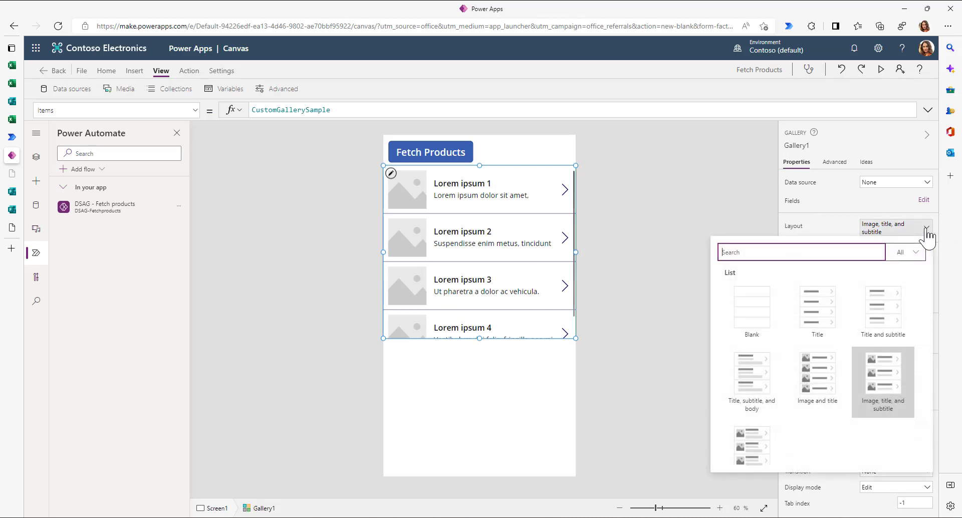
pyautogui.click(766, 374)
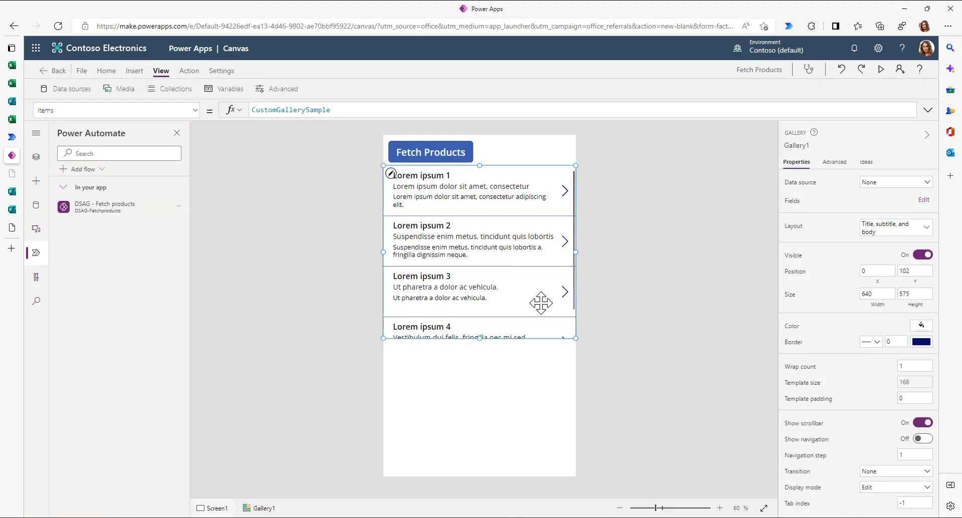
pyautogui.moveTo(479, 443); pyautogui.dragTo(479, 450)
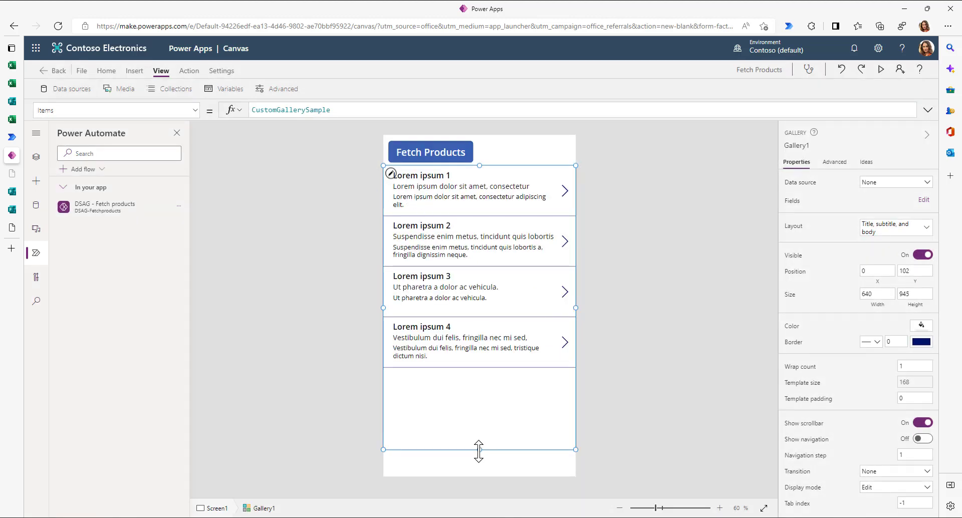
# - Set the gallery's data source to the ZProdukt collection
pyautogui.click(922, 202)
pyautogui.click(926, 182)
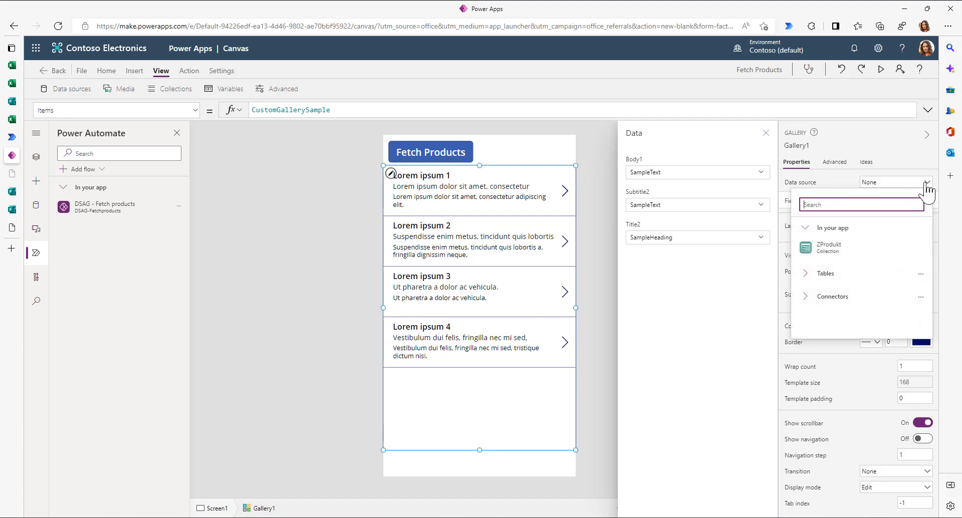
pyautogui.click(829, 249)
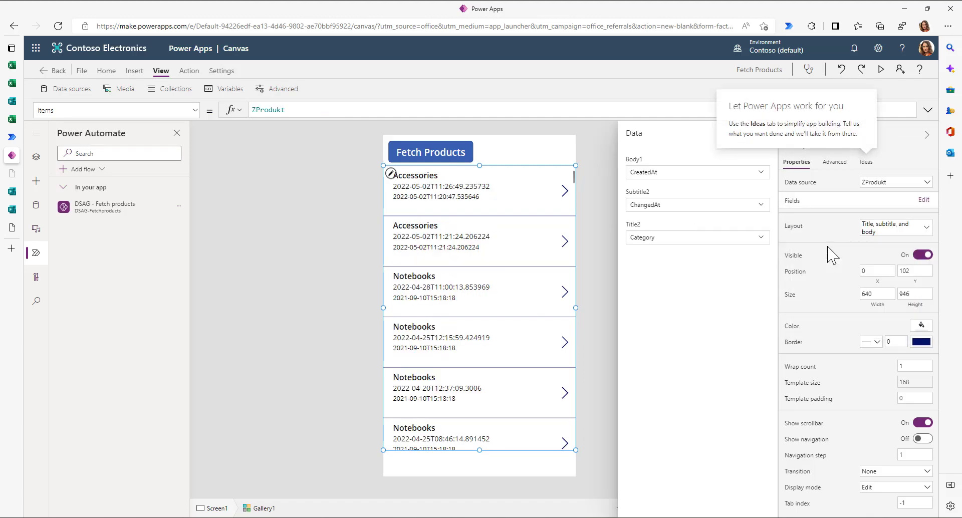
pyautogui.click(606, 198)
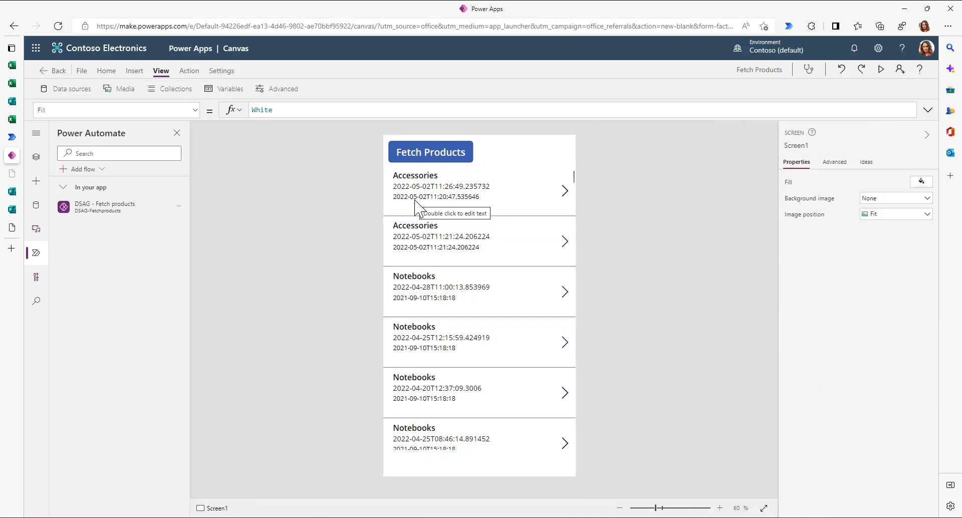
# - Change the gallery item title's Text to ThisItem.Name
pyautogui.click(415, 178)
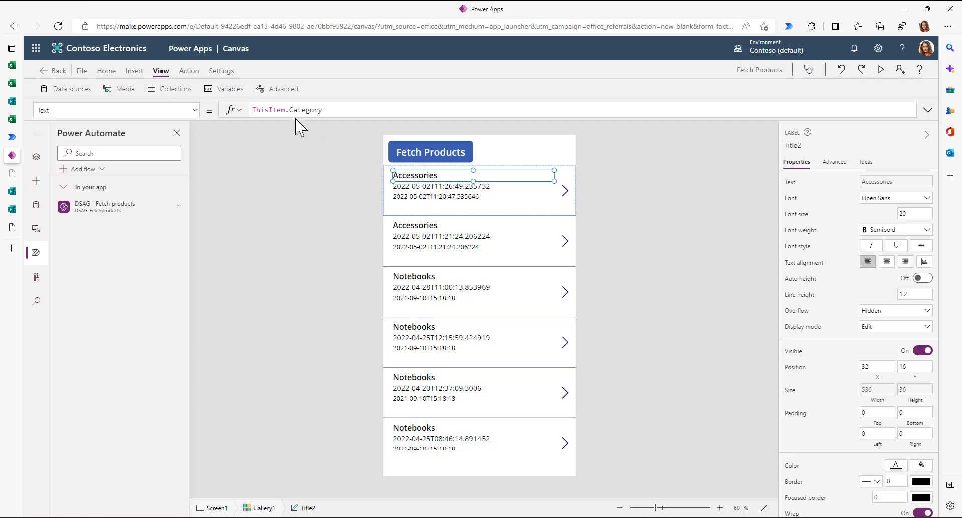
pyautogui.moveTo(289, 111); pyautogui.dragTo(363, 112)
pyautogui.press('BackSpace')
pyautogui.write('Name')
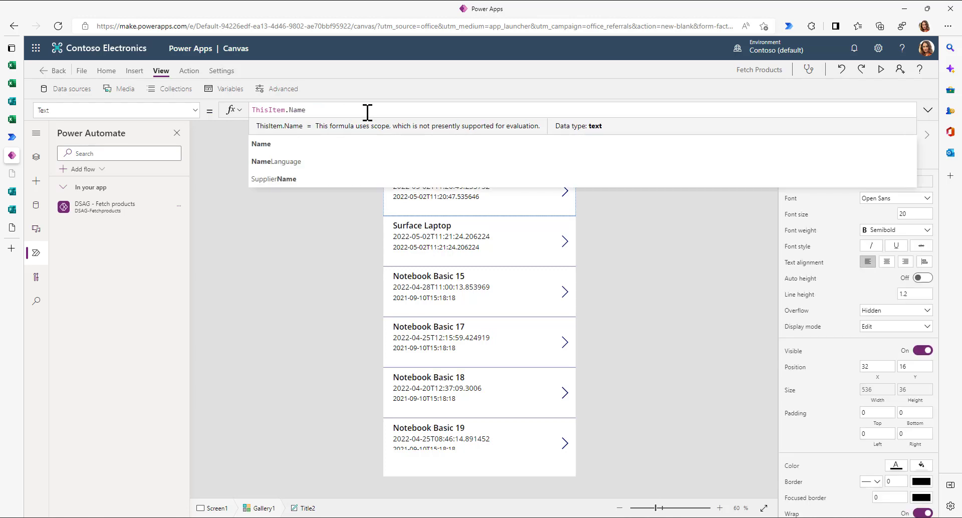
pyautogui.click(298, 150)
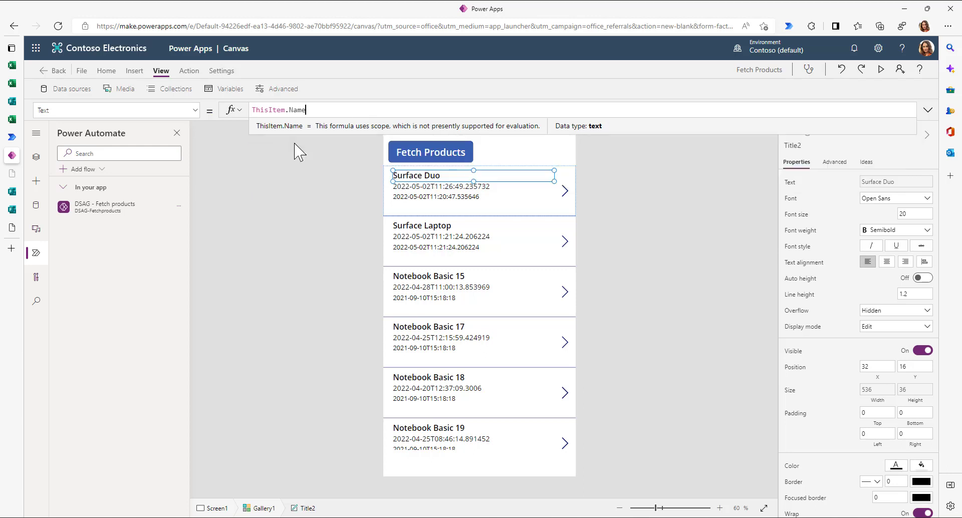
# - Change the first subtitle's Text from ThisItem.ChangedAt to ThisItem.Category
pyautogui.click(428, 190)
pyautogui.moveTo(289, 109); pyautogui.dragTo(367, 109)
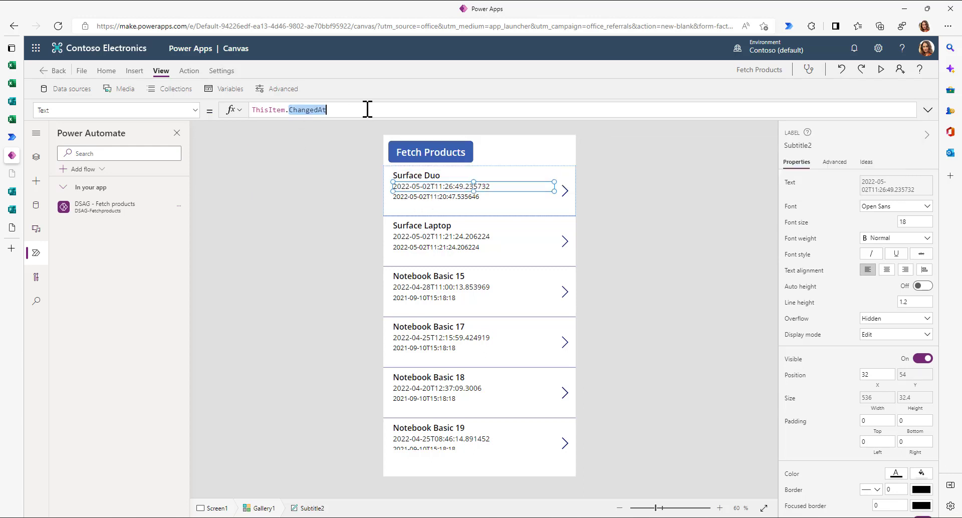
pyautogui.write('C')
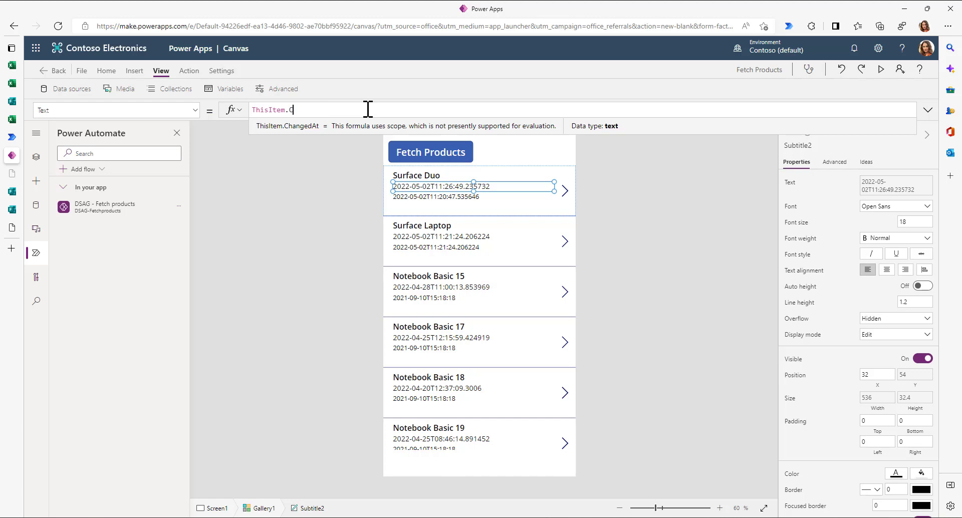
pyautogui.write('at')
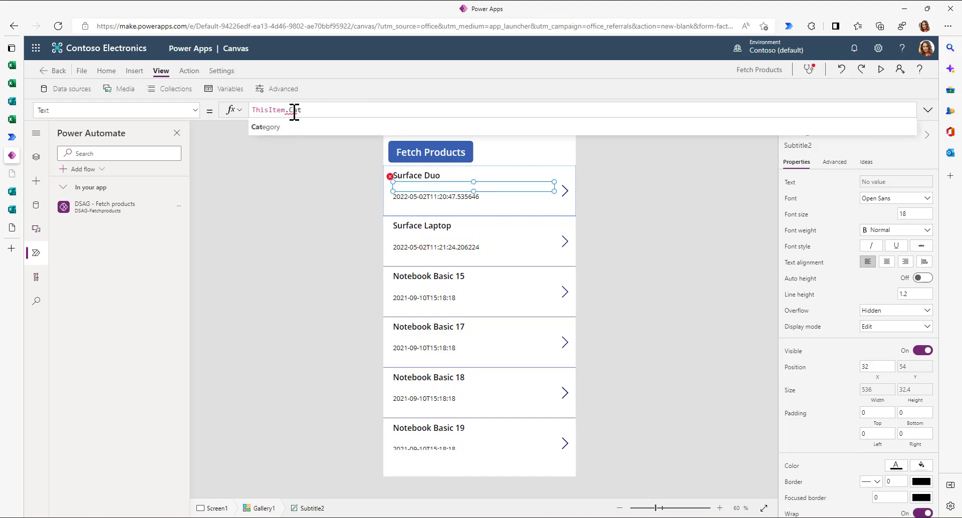
pyautogui.click(283, 127)
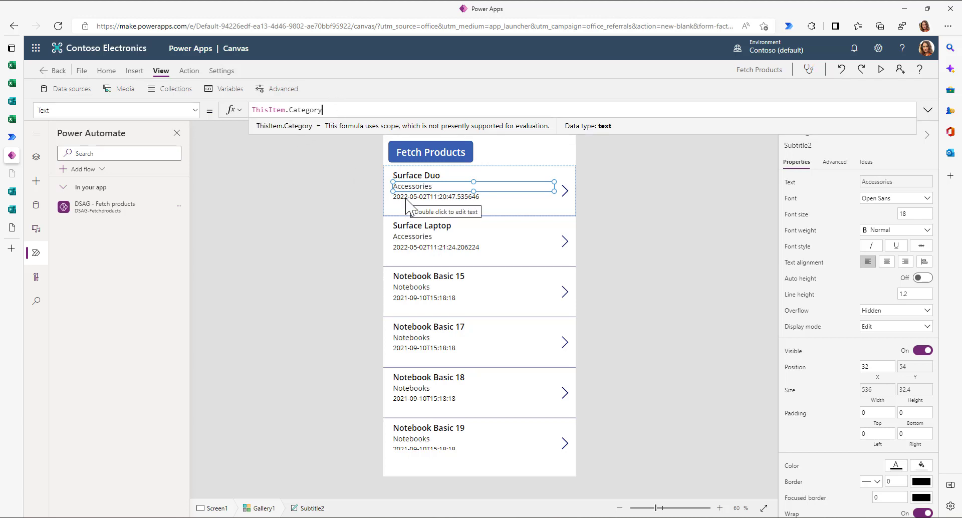
pyautogui.click(563, 190)
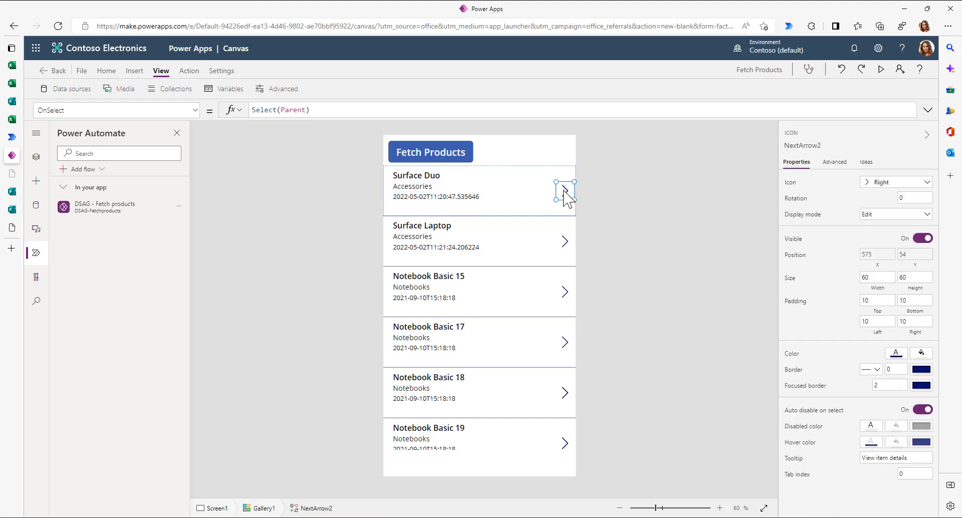
pyautogui.click(568, 199)
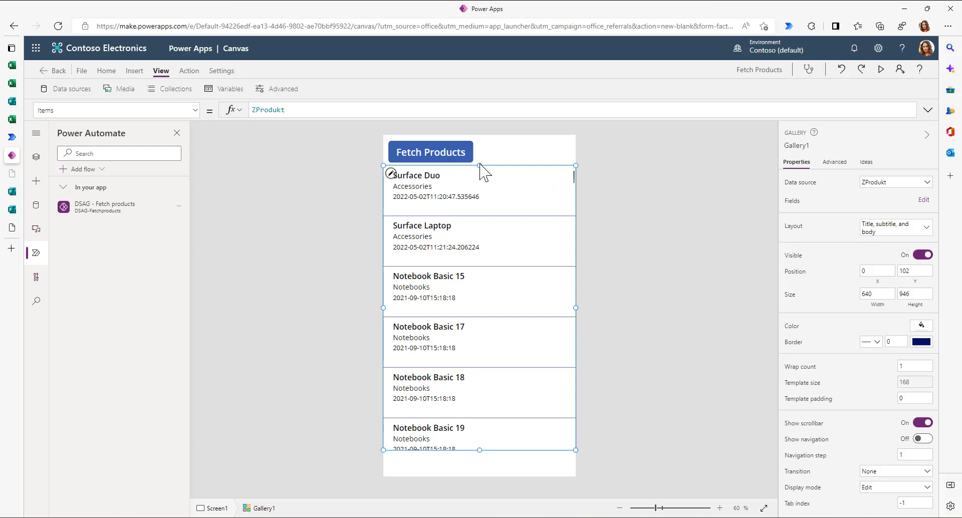
# - Lower the gallery below the button, shrink the date label to height 29, and view its Ideas
pyautogui.moveTo(479, 162); pyautogui.dragTo(477, 196)
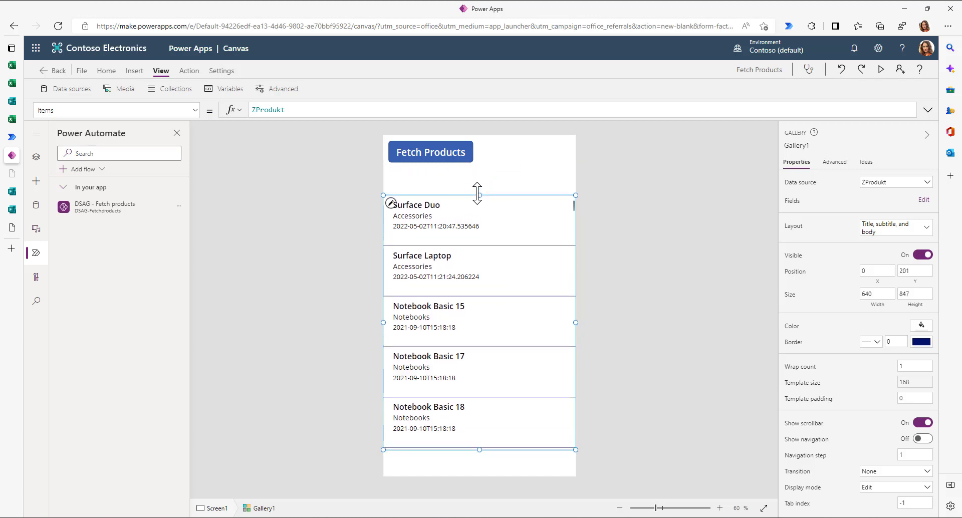
pyautogui.click(666, 217)
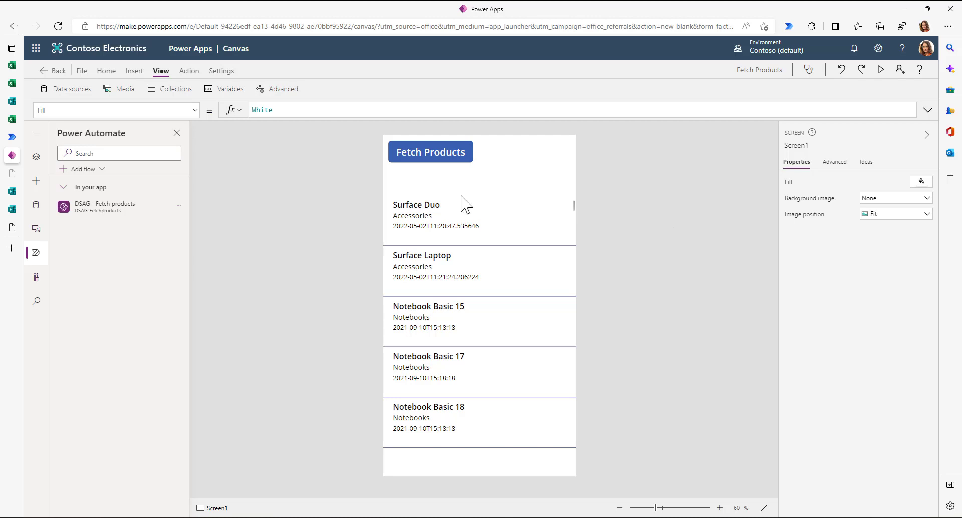
pyautogui.click(434, 230)
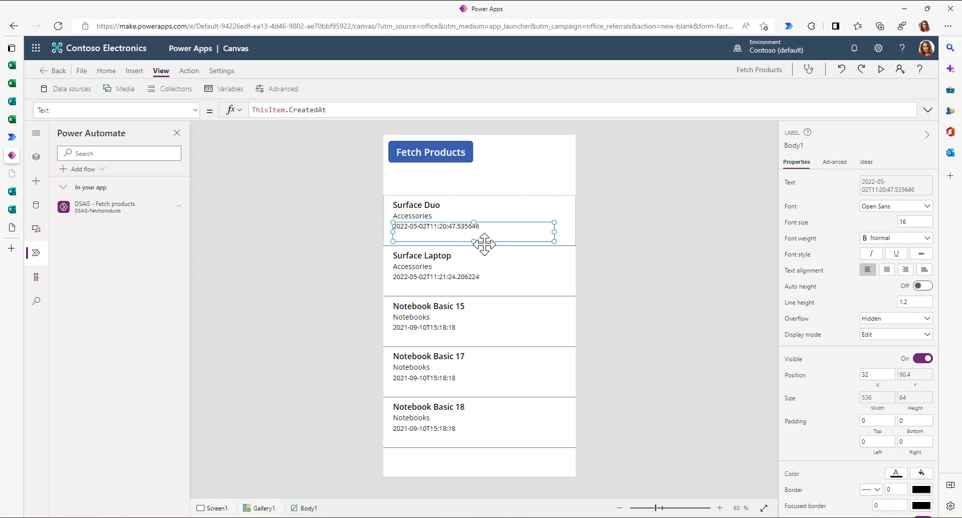
pyautogui.moveTo(473, 241); pyautogui.dragTo(474, 231)
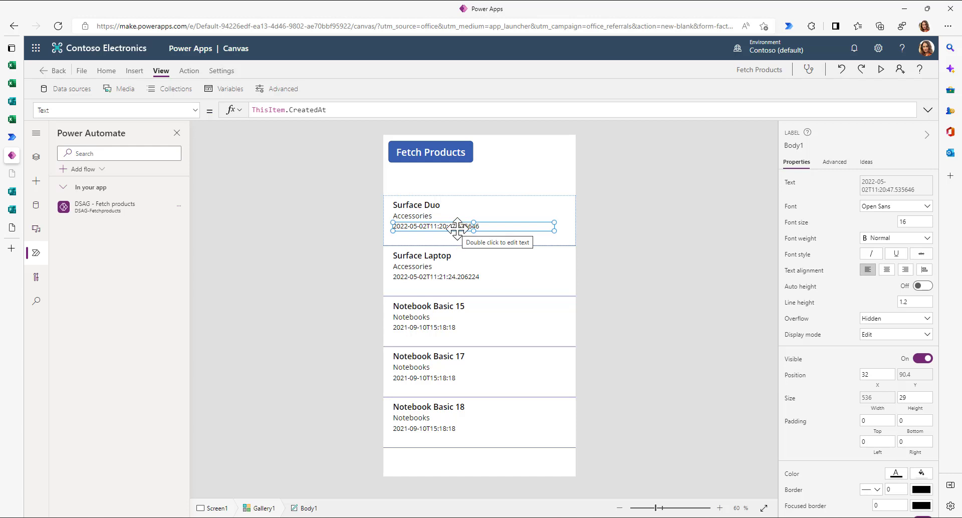
pyautogui.click(870, 171)
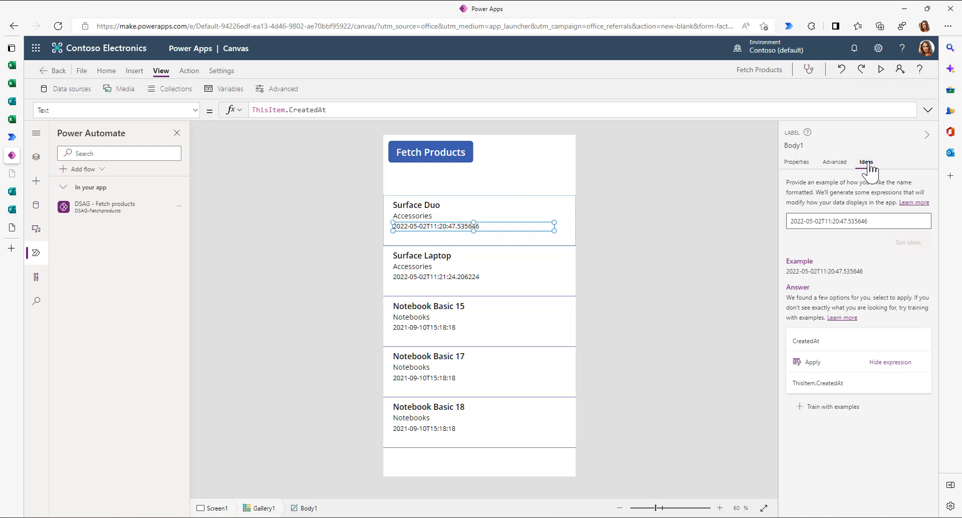
# - Change the Ideas sample date to 02.05.2022 and apply the Text(DateTimeValue(...)) dd.mm.yyyy suggestion
pyautogui.click(822, 220)
pyautogui.moveTo(821, 220); pyautogui.dragTo(954, 234)
pyautogui.press('BackSpace')
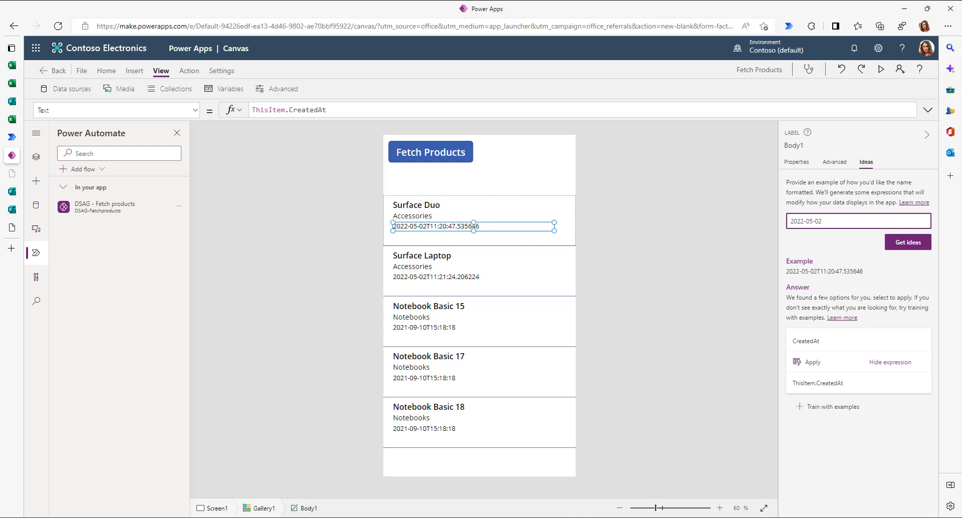
pyautogui.write('02.05')
pyautogui.press('BackSpace')
pyautogui.press('BackSpace')
pyautogui.press('BackSpace')
pyautogui.press('BackSpace')
pyautogui.press('BackSpace')
pyautogui.click(912, 242)
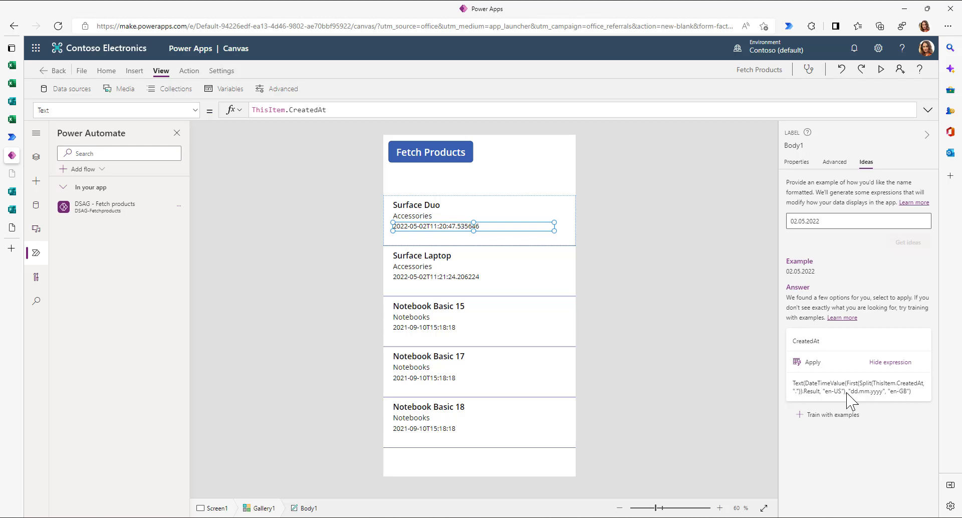
pyautogui.click(807, 362)
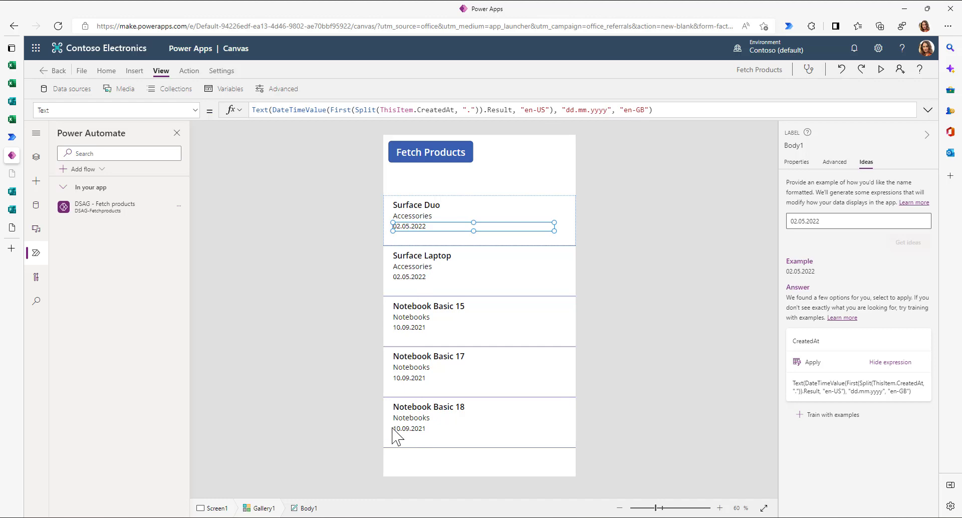
pyautogui.click(36, 181)
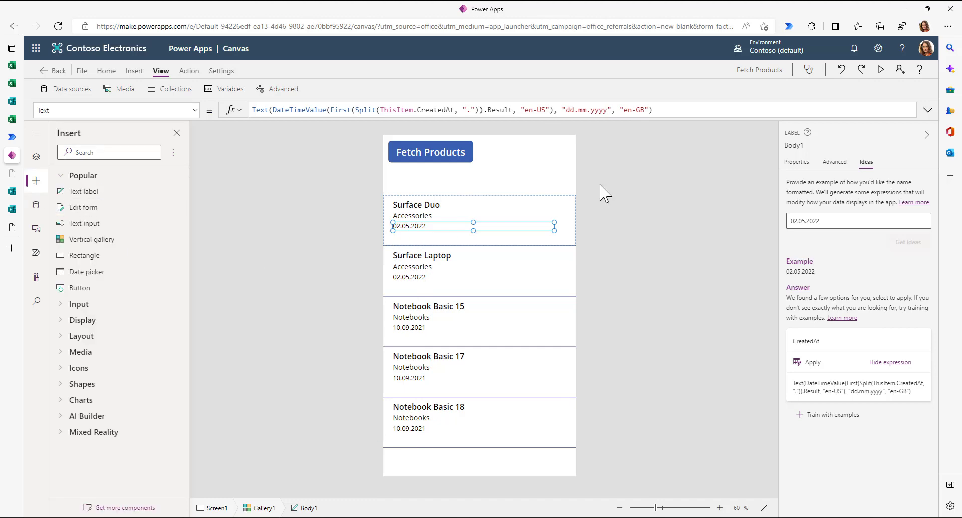
# - Preview the app briefly, then place a Text input above the product gallery
pyautogui.click(881, 70)
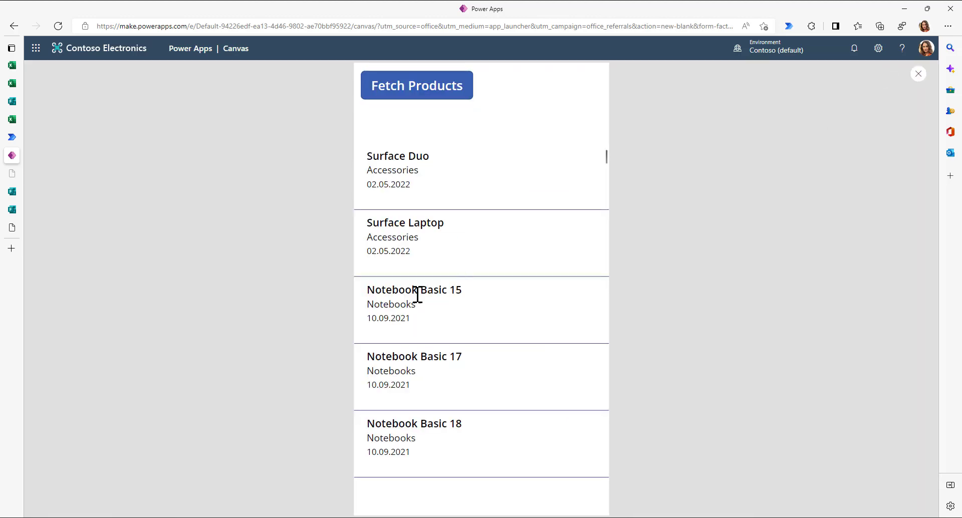
pyautogui.scroll(-15, 415, 290)
pyautogui.scroll(10, 418, 297)
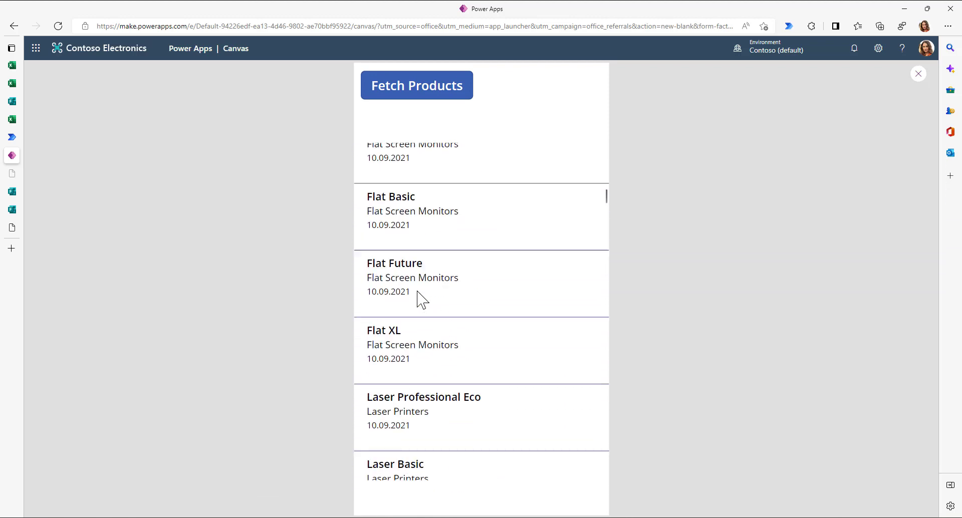
pyautogui.click(917, 75)
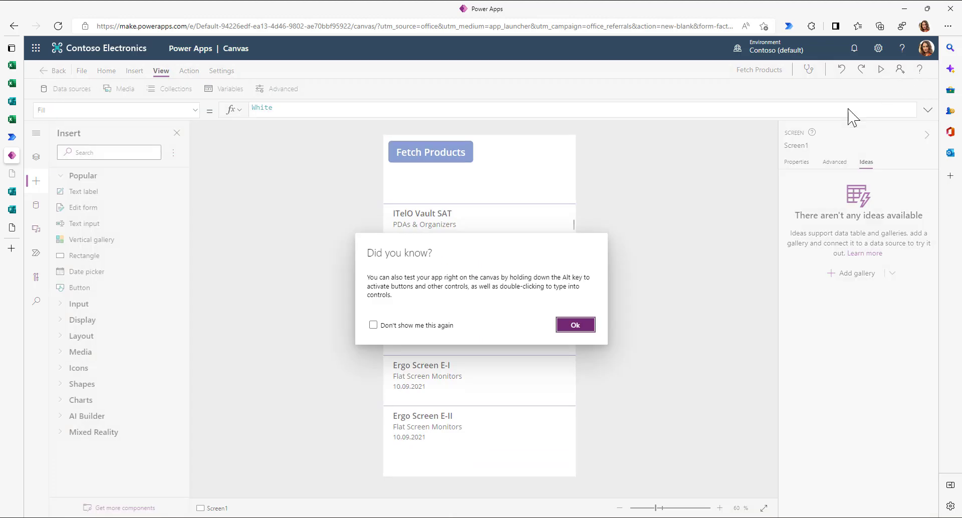
pyautogui.click(581, 327)
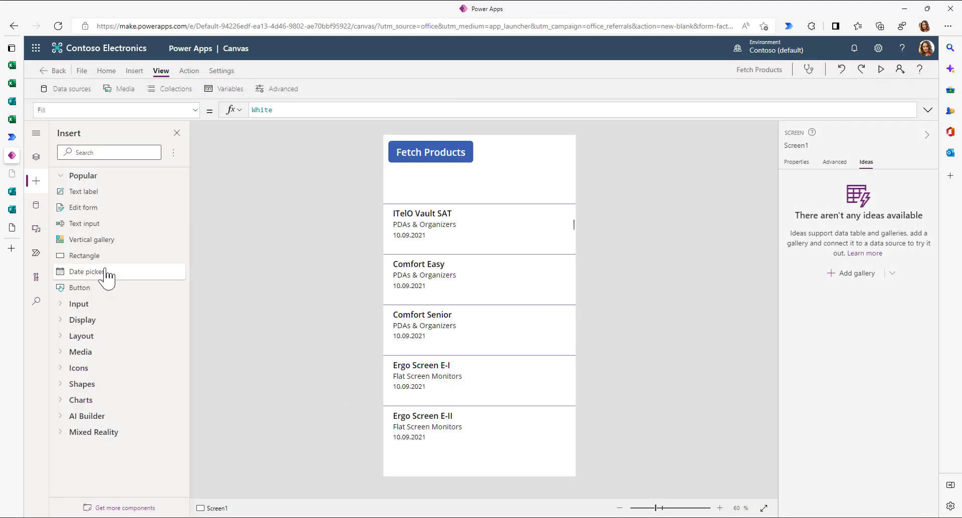
pyautogui.moveTo(82, 225); pyautogui.dragTo(415, 185)
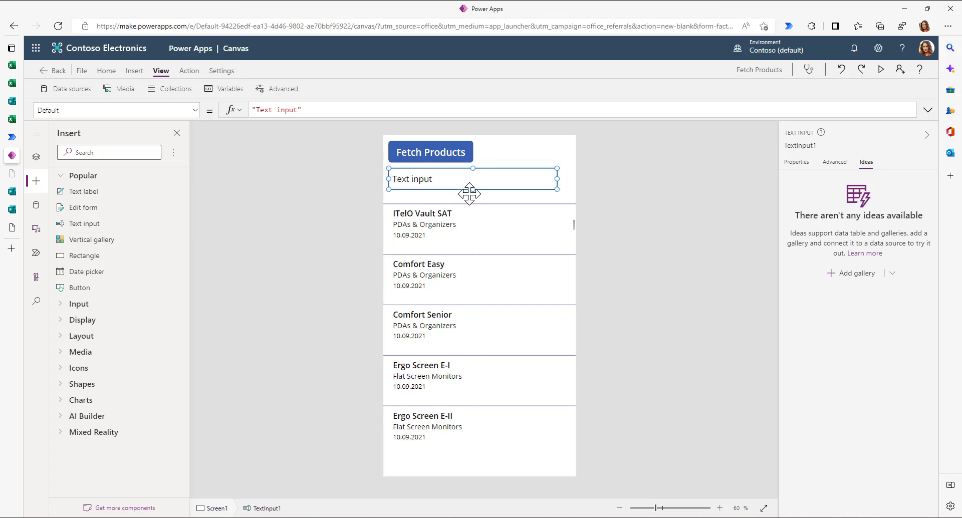
# - Set Gallery1 items to Filter(ZProdukt, TextInput1.Text in Name) via Ideas, then preview the app
pyautogui.click(524, 421)
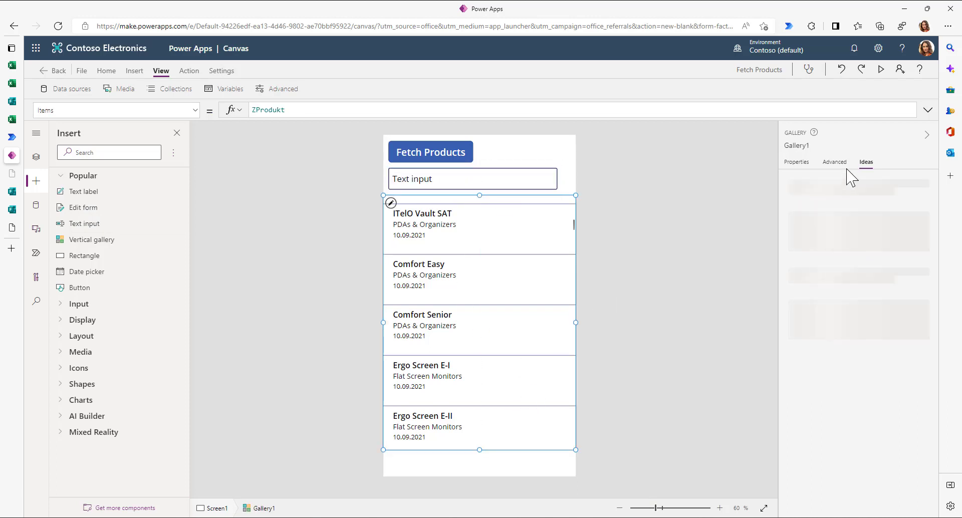
pyautogui.click(850, 224)
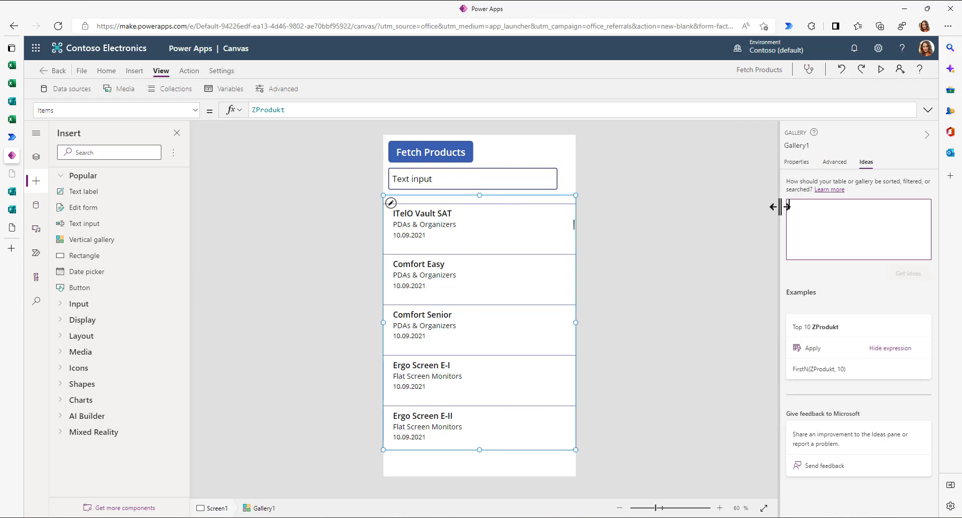
pyautogui.write('Search ')
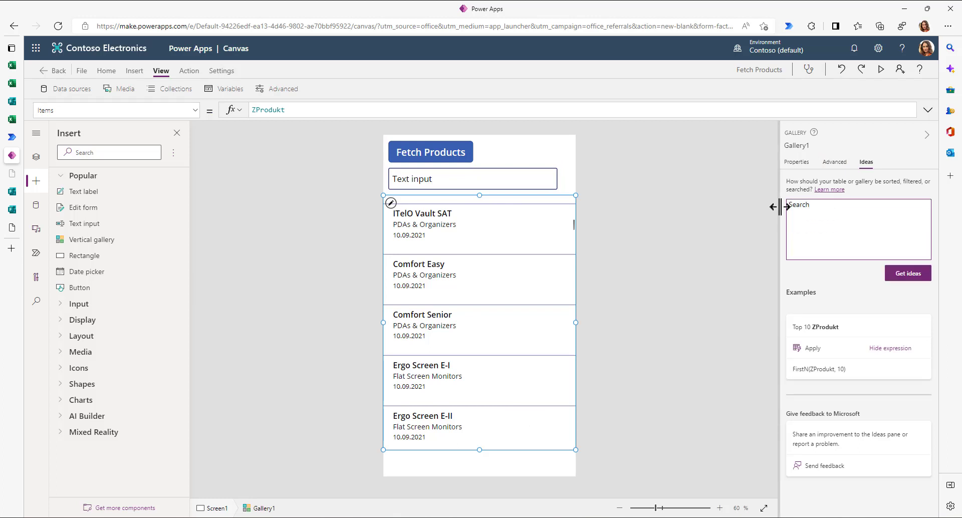
pyautogui.write('Na')
pyautogui.press('Tab')
pyautogui.write('by Te')
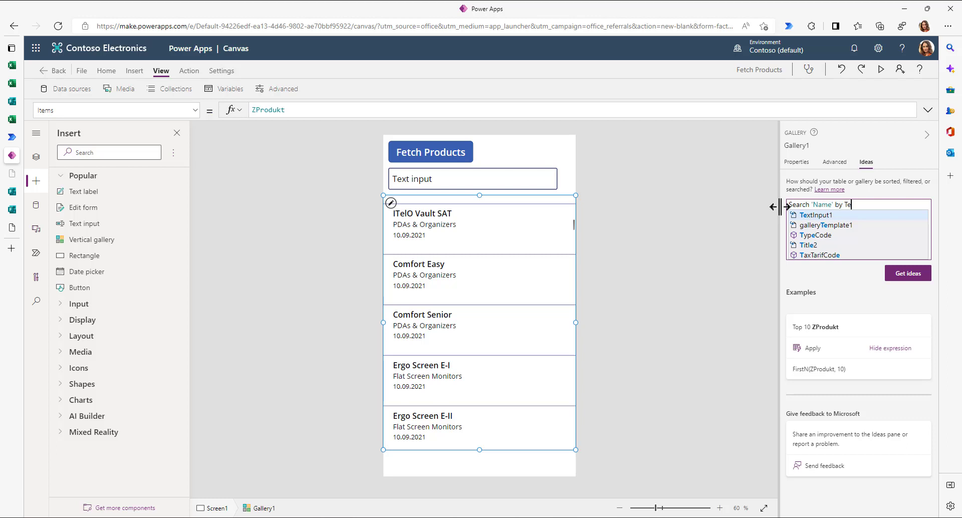
pyautogui.press('Tab')
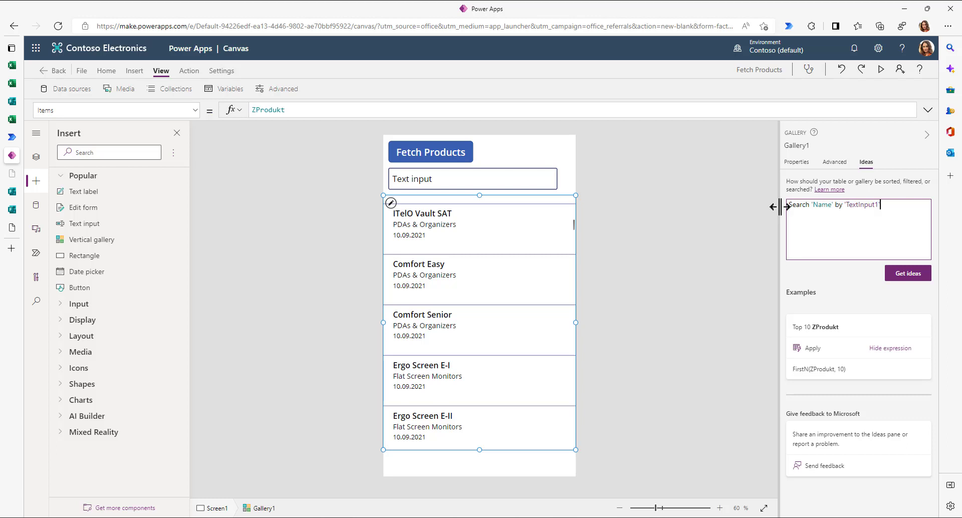
pyautogui.click(910, 277)
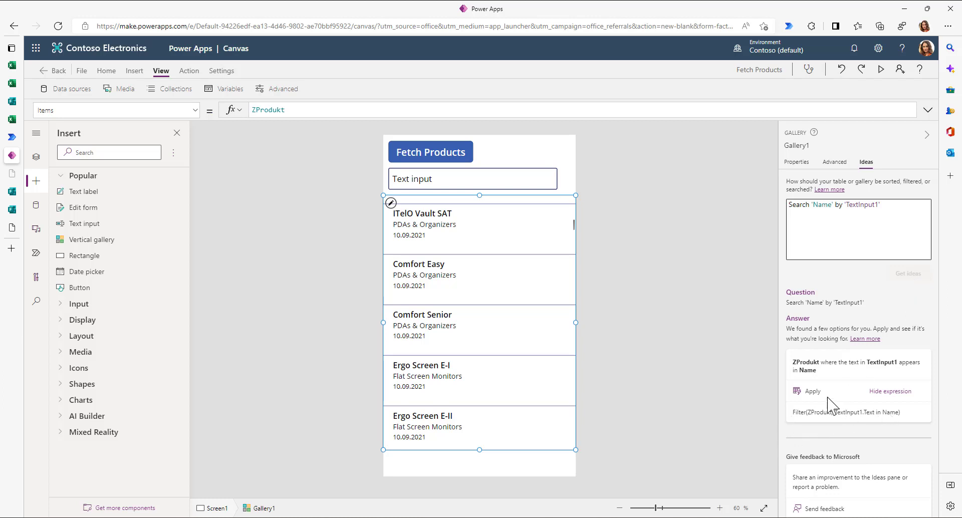
pyautogui.click(813, 393)
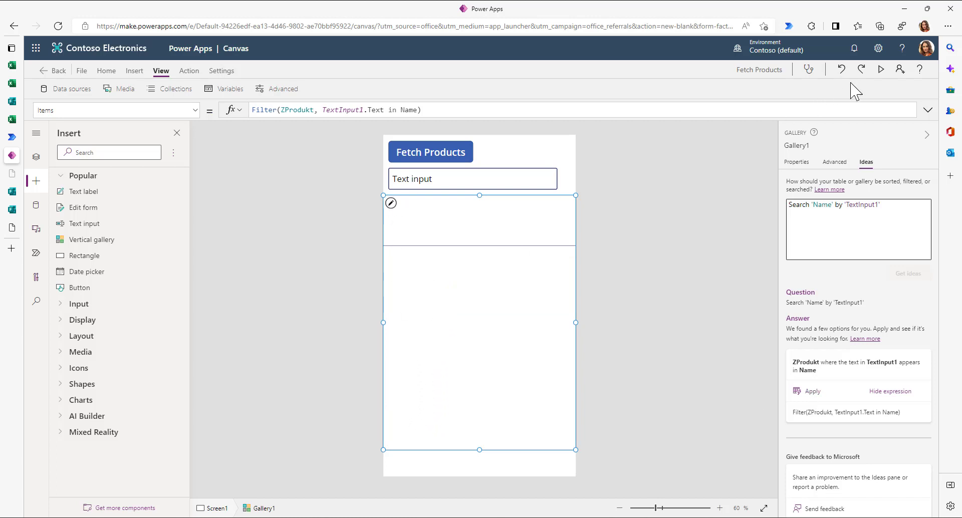
pyautogui.click(881, 70)
pyautogui.moveTo(426, 121); pyautogui.dragTo(332, 122)
# - Search 'surf', then 'note' to confirm only Notebook products are listed, and close the preview
pyautogui.press('BackSpace')
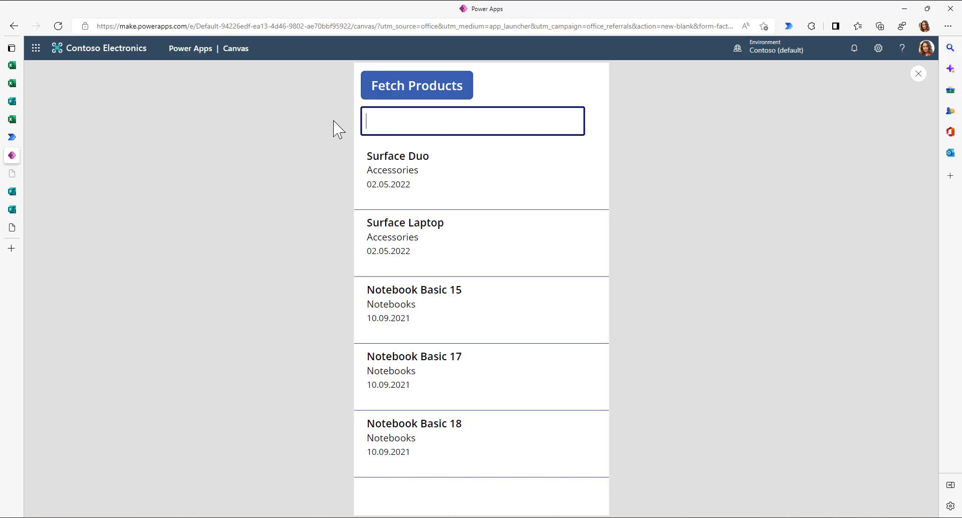
pyautogui.write('surf')
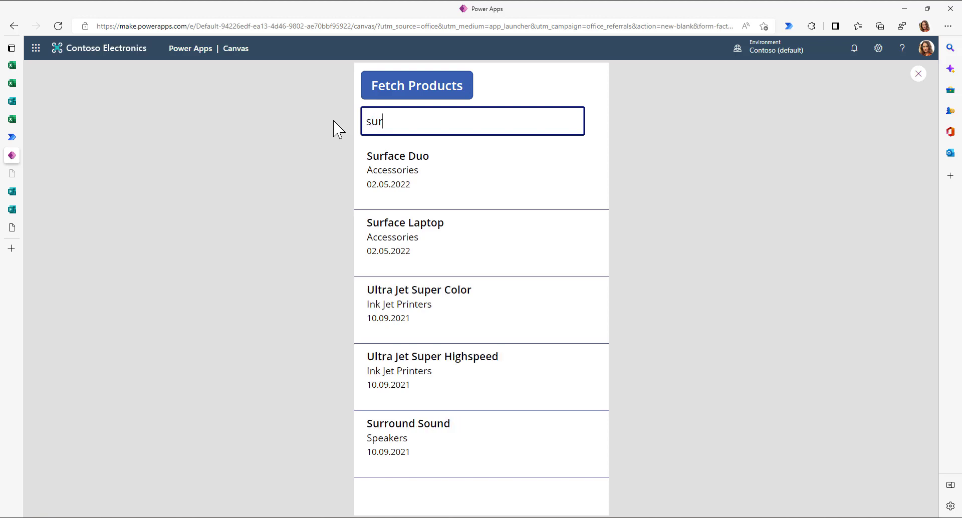
pyautogui.press('BackSpace')
pyautogui.press('BackSpace')
pyautogui.press('BackSpace')
pyautogui.press('BackSpace')
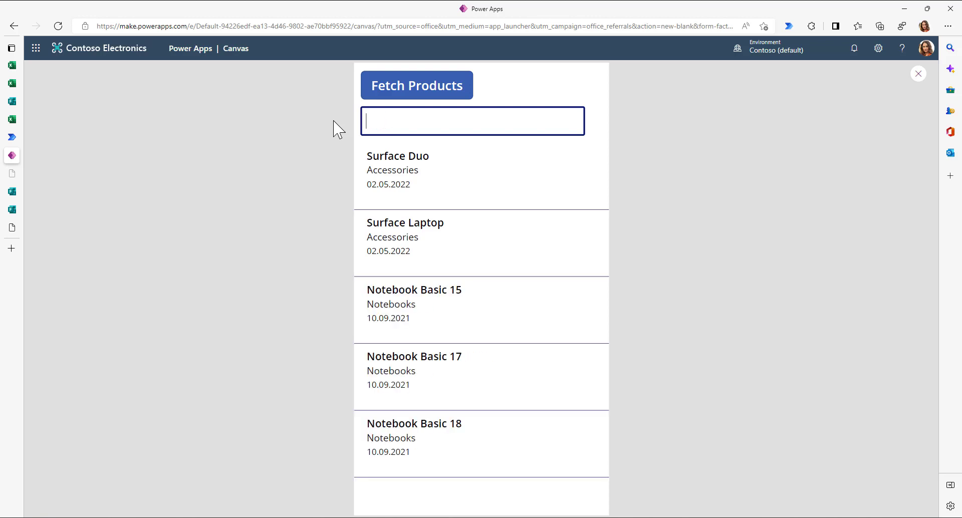
pyautogui.write('note')
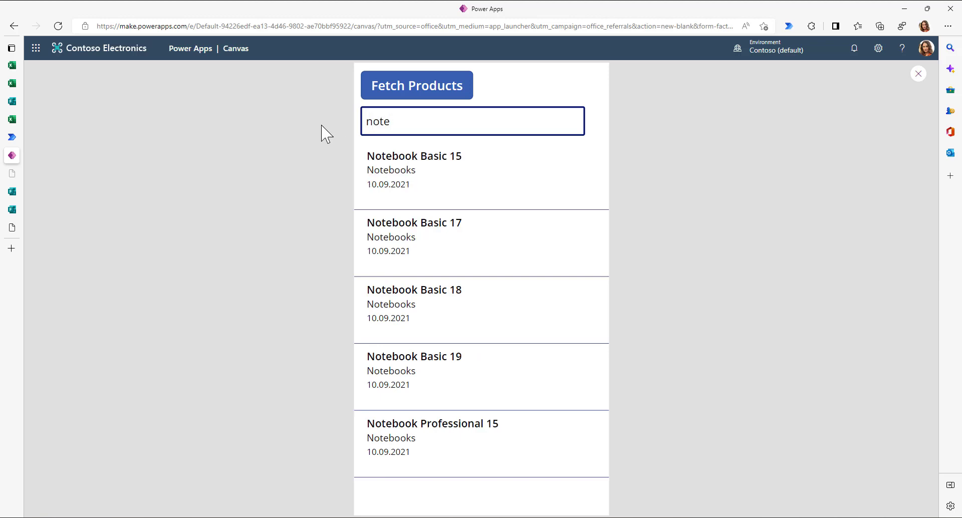
pyautogui.scroll(-1, 454, 317)
pyautogui.scroll(-3, 452, 311)
pyautogui.scroll(3, 453, 311)
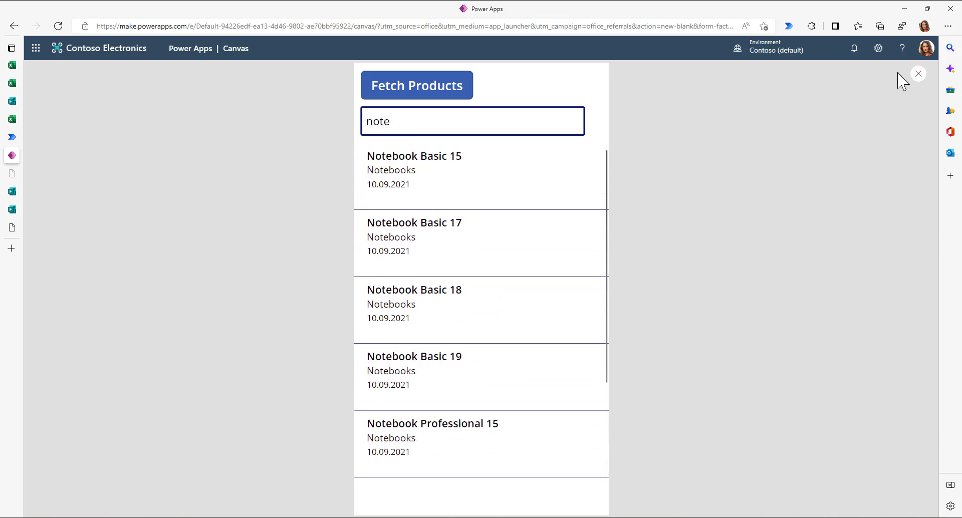
pyautogui.click(915, 77)
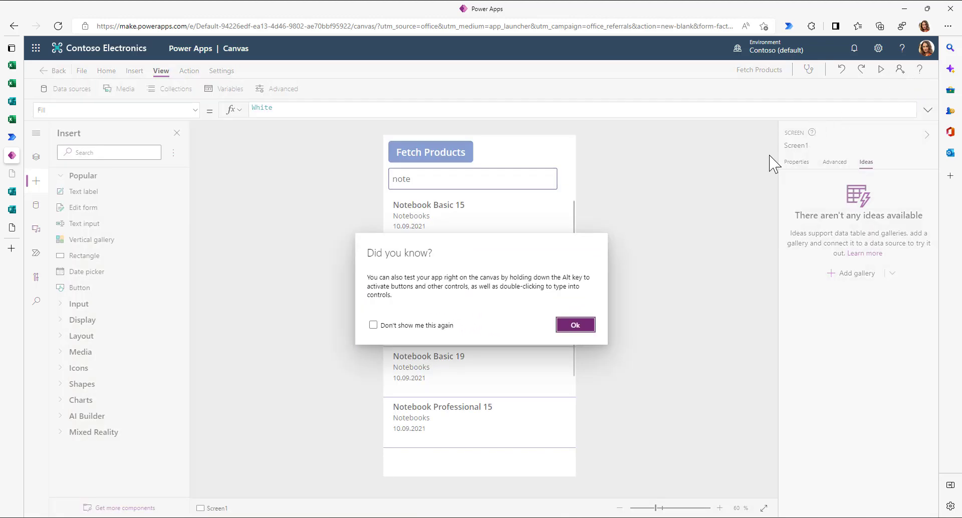
# - Dismiss the tip, select the date label and search input, and briefly check Book 12.xlsx
pyautogui.click(574, 325)
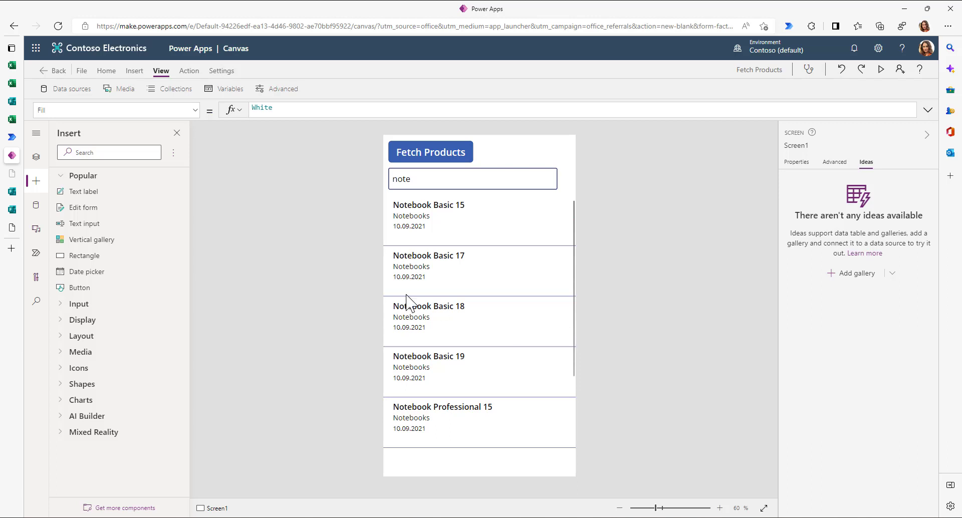
pyautogui.click(414, 228)
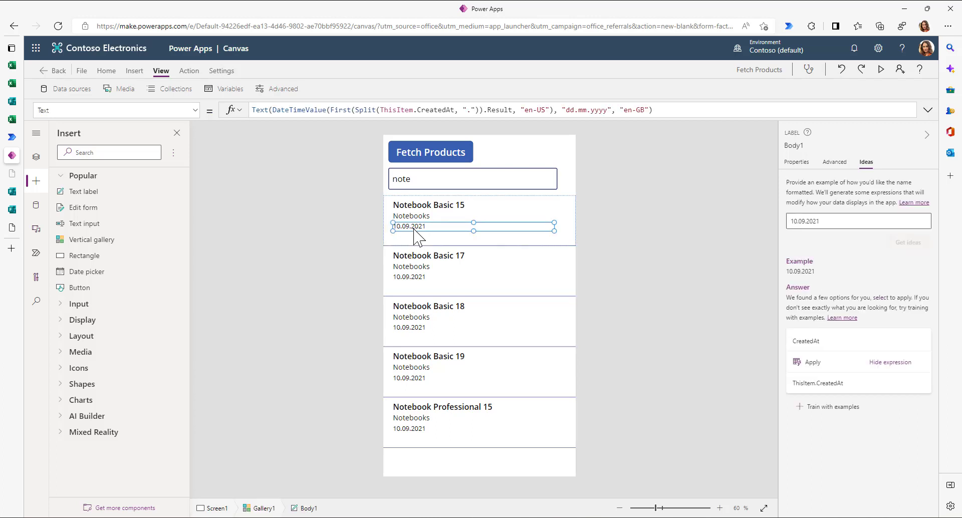
pyautogui.click(422, 183)
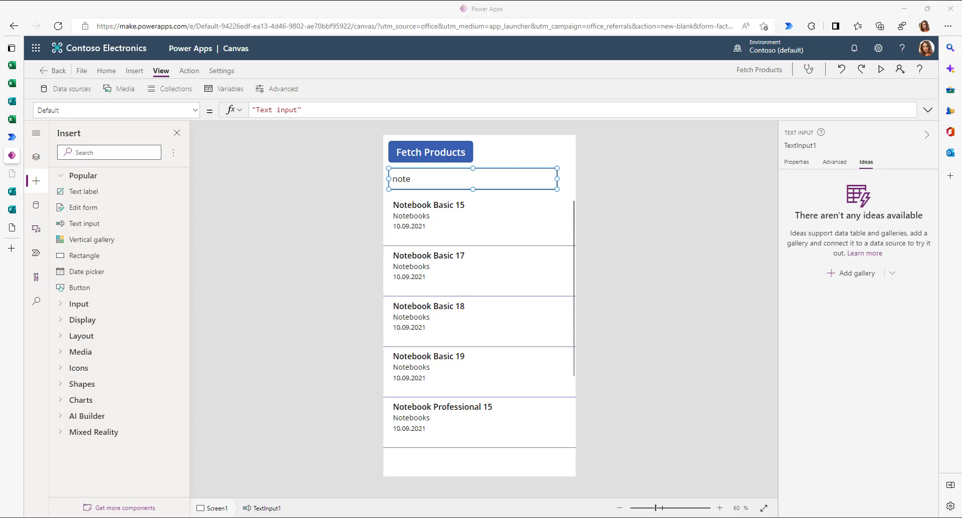
pyautogui.click(12, 83)
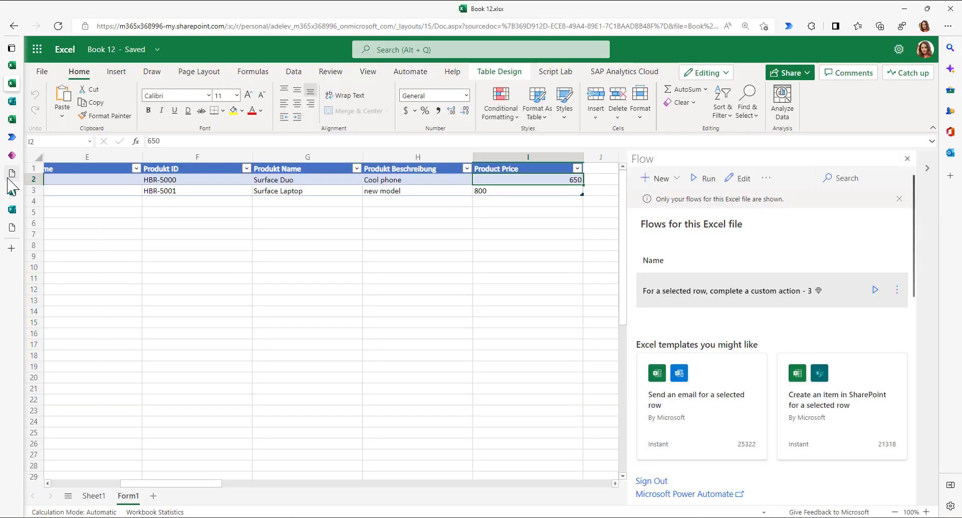
pyautogui.click(19, 158)
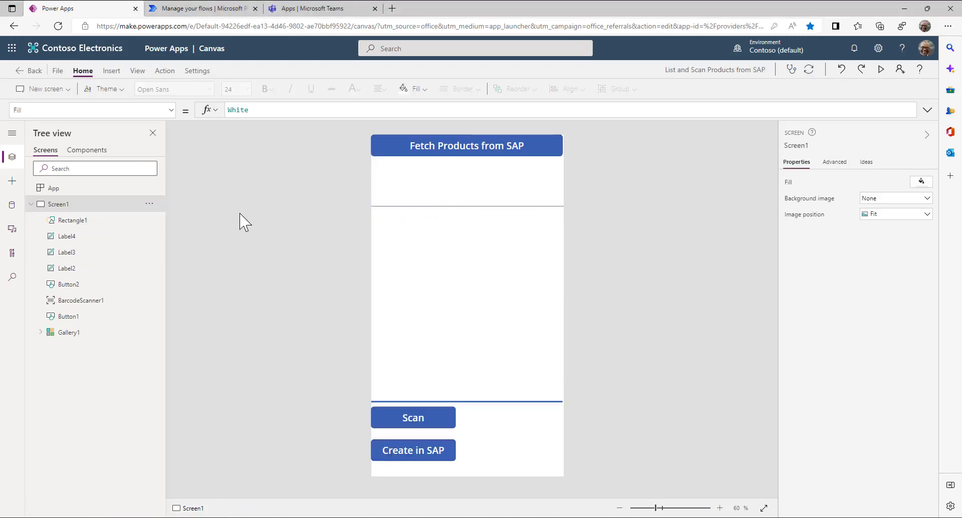
# - Fetch the SAP products into the gallery and browse the Media controls available to insert
pyautogui.keyDown('alt'); pyautogui.click(431, 149); pyautogui.keyUp('alt')
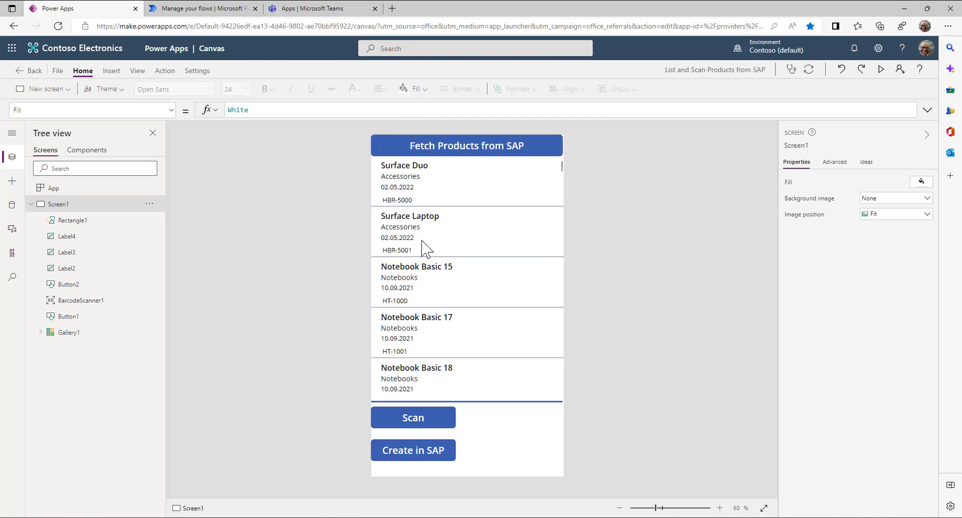
pyautogui.click(411, 426)
pyautogui.click(13, 182)
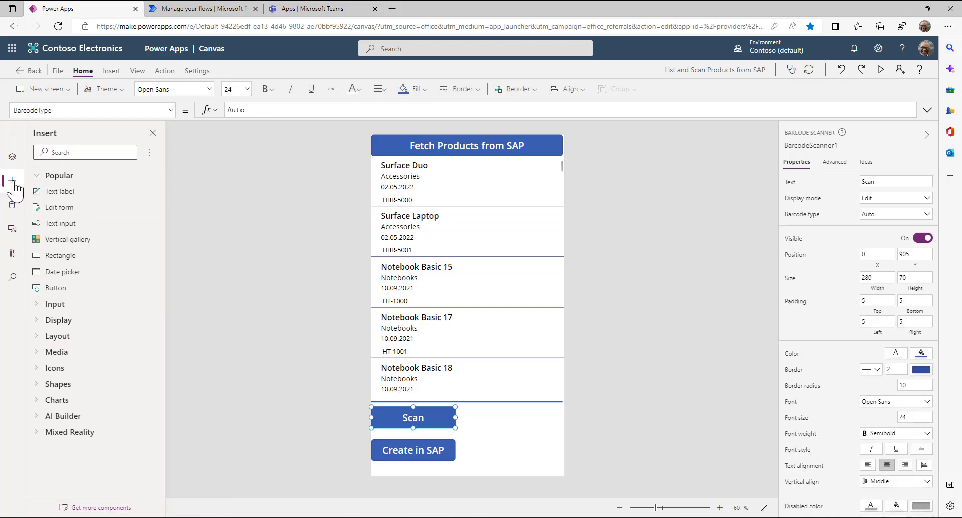
pyautogui.click(40, 352)
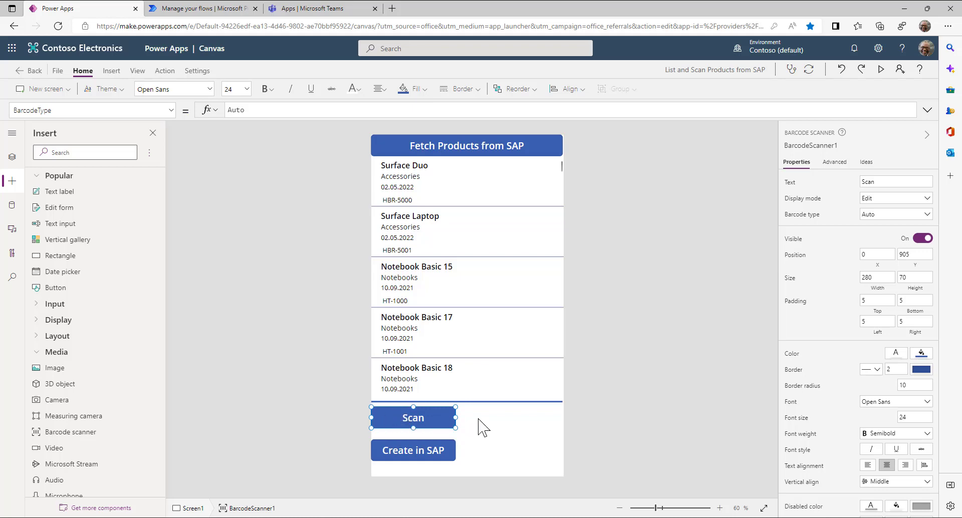
# - Inspect the Create in SAP button's OnSelect formula, highlighting the ScanandCreate flow name
pyautogui.click(414, 458)
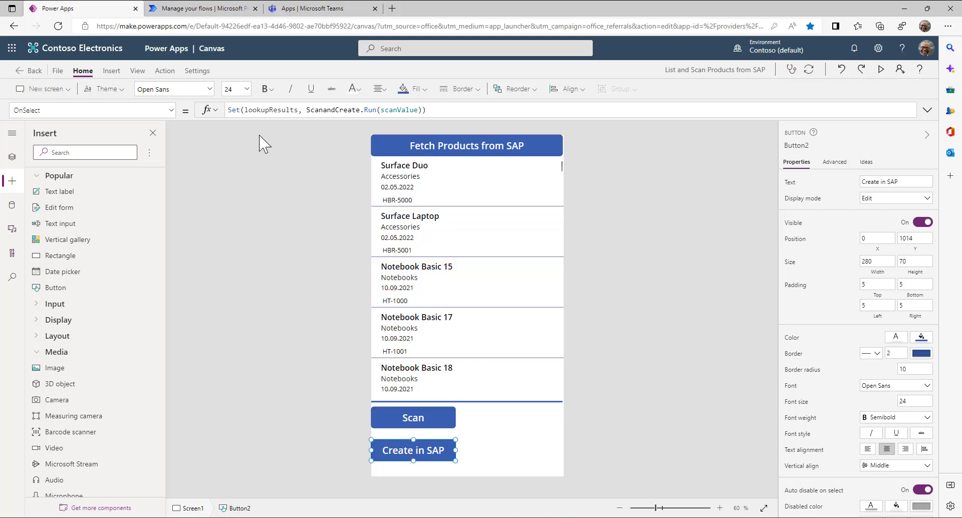
pyautogui.doubleClick(309, 110)
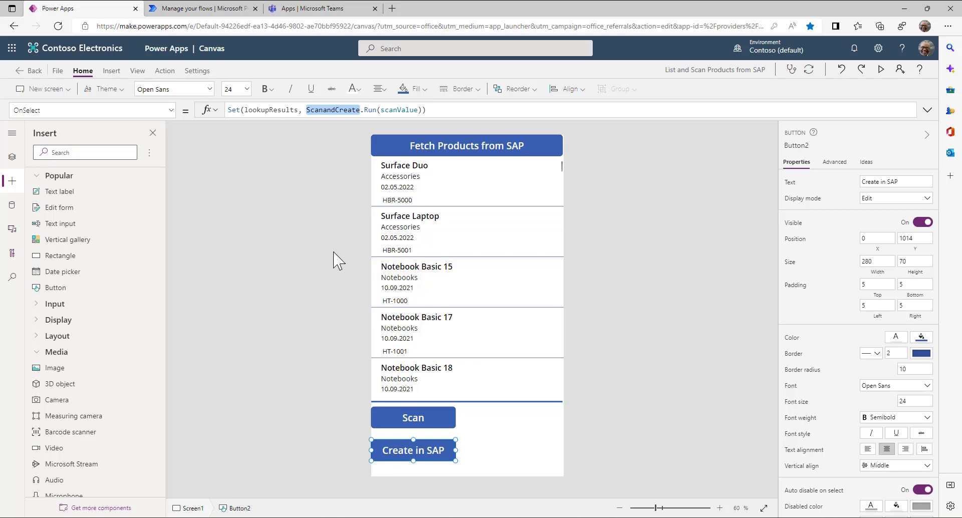
pyautogui.click(205, 9)
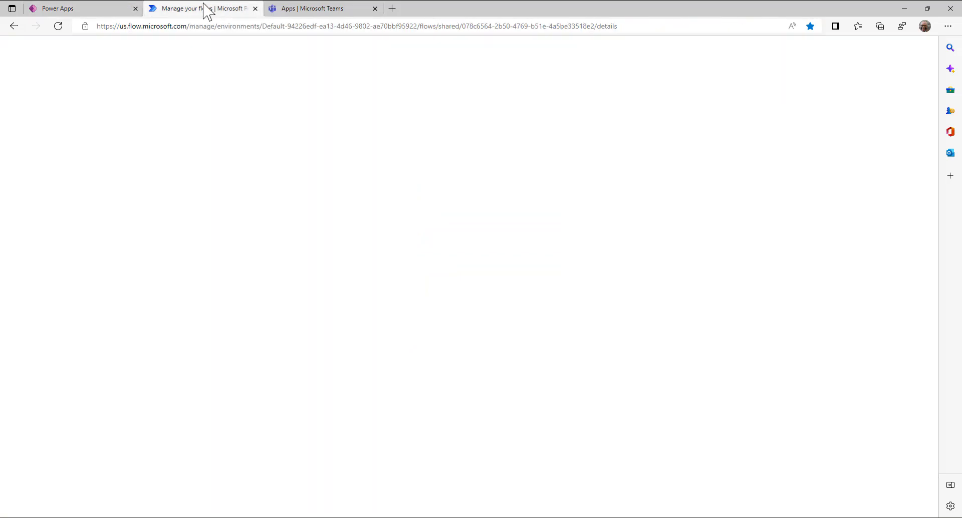
# - Open the DSAG - Scan and Create flow from My flows for editing
pyautogui.click(52, 142)
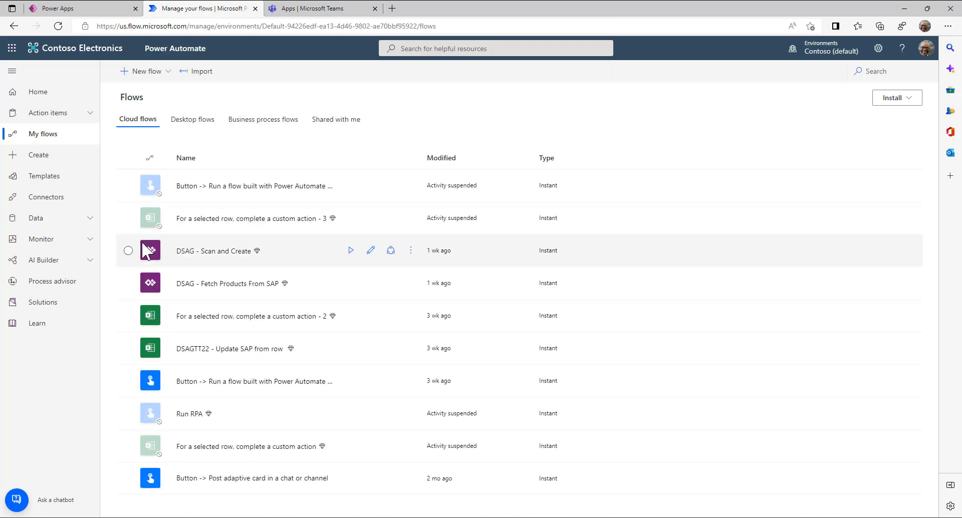
pyautogui.click(371, 251)
pyautogui.click(371, 250)
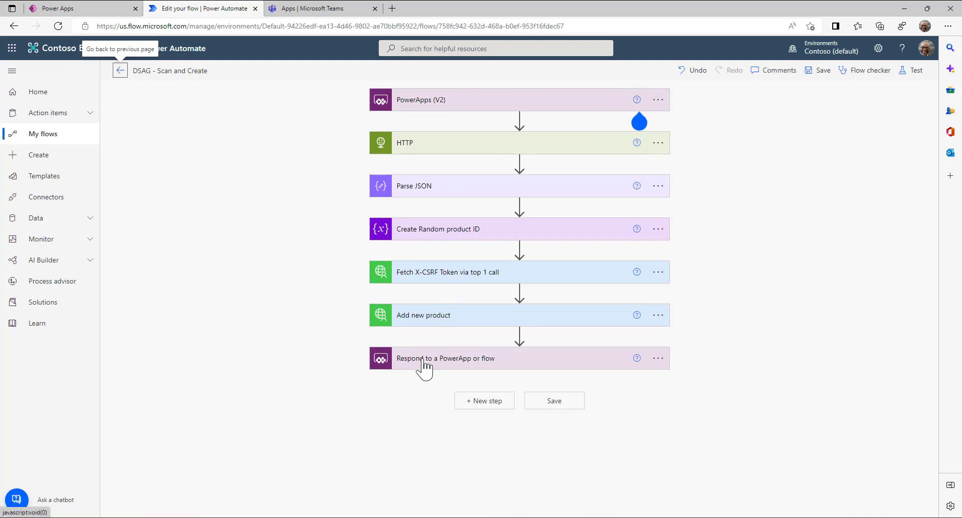
# - Review the HTTP step's isbn lookup URI and the Add new product step
pyautogui.click(408, 149)
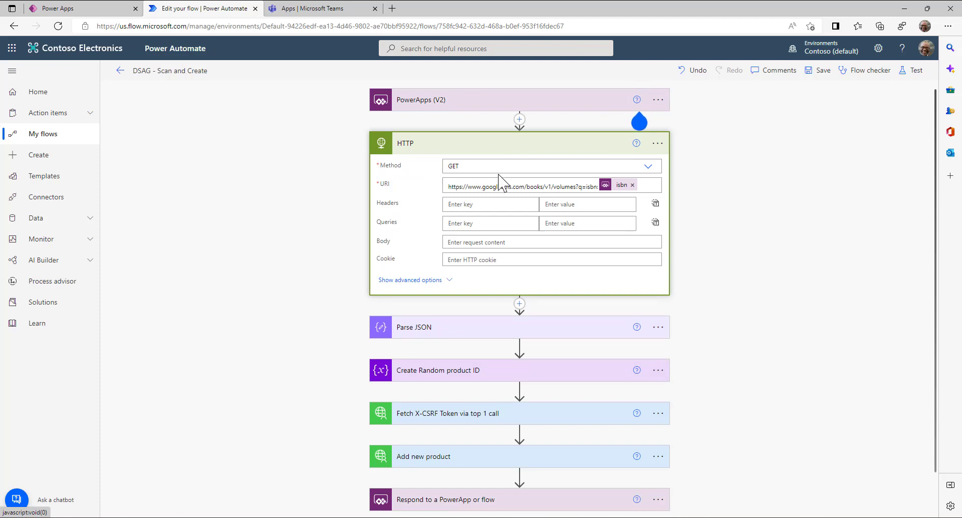
pyautogui.moveTo(599, 187); pyautogui.dragTo(584, 189)
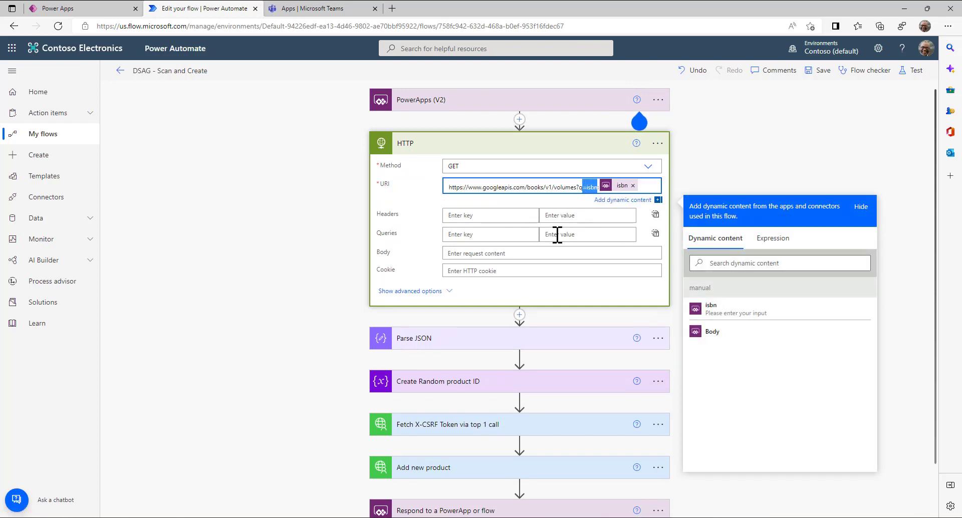
pyautogui.scroll(-1, 333, 300)
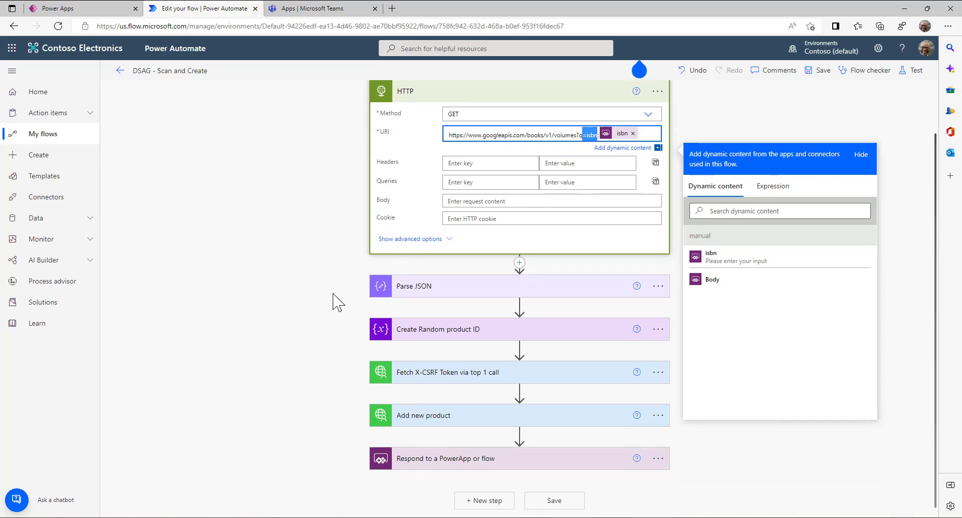
pyautogui.scroll(-7, 304, 300)
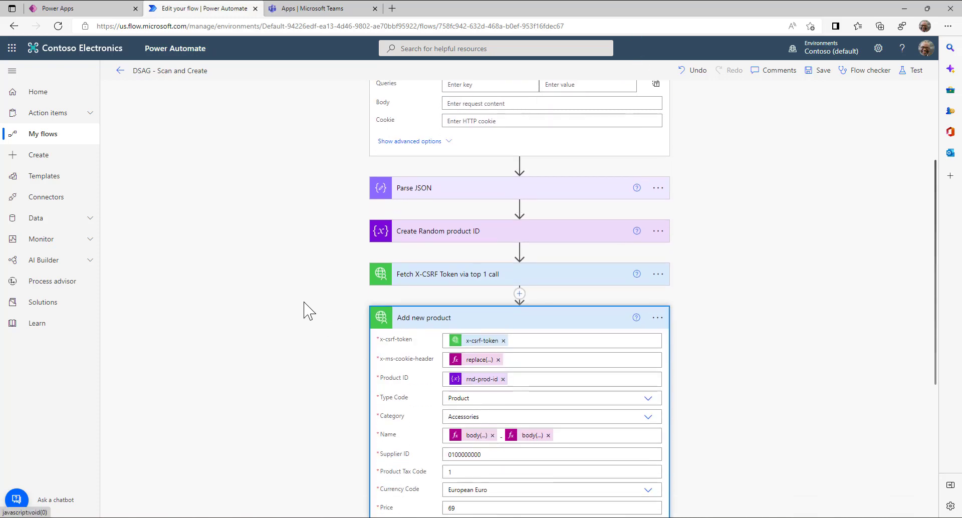
pyautogui.scroll(5, 374, 203)
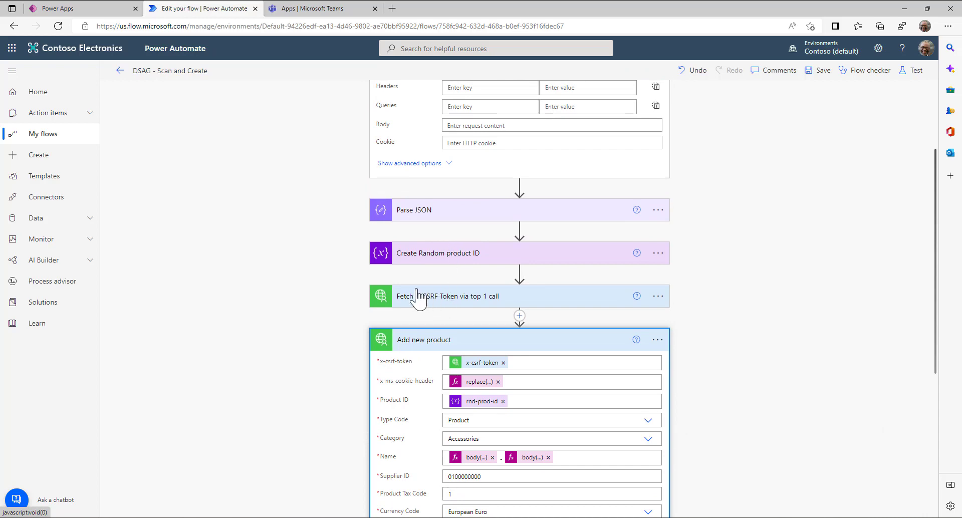
pyautogui.scroll(-5, 349, 302)
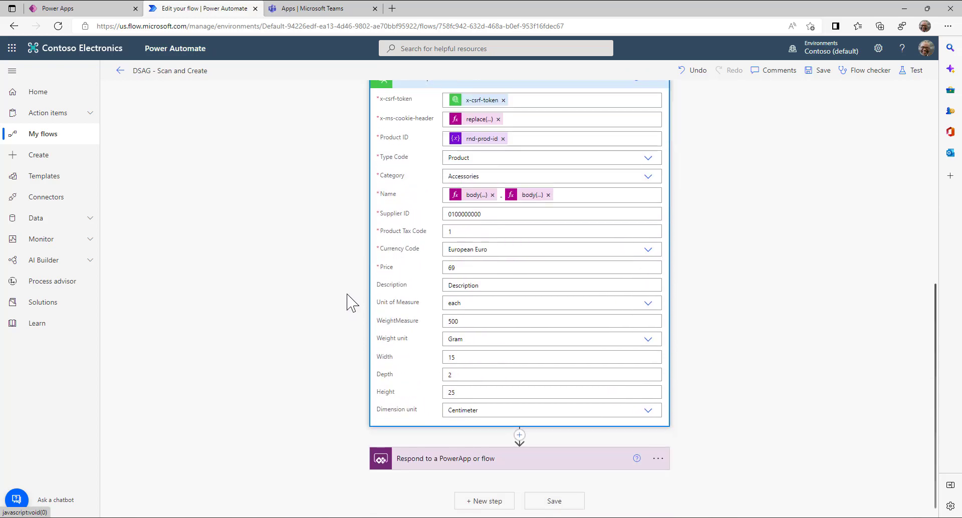
pyautogui.scroll(1, 349, 303)
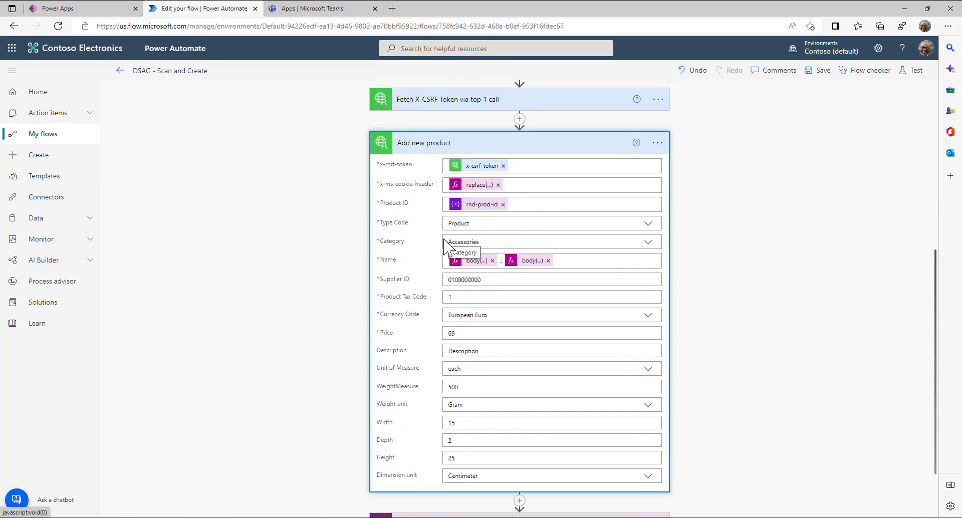
pyautogui.scroll(-1, 444, 248)
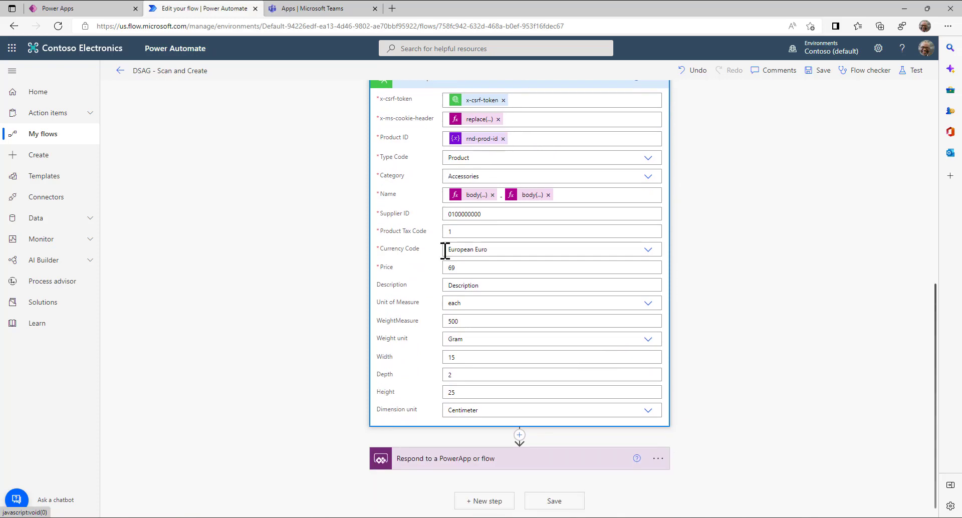
pyautogui.scroll(10, 444, 251)
pyautogui.click(87, 11)
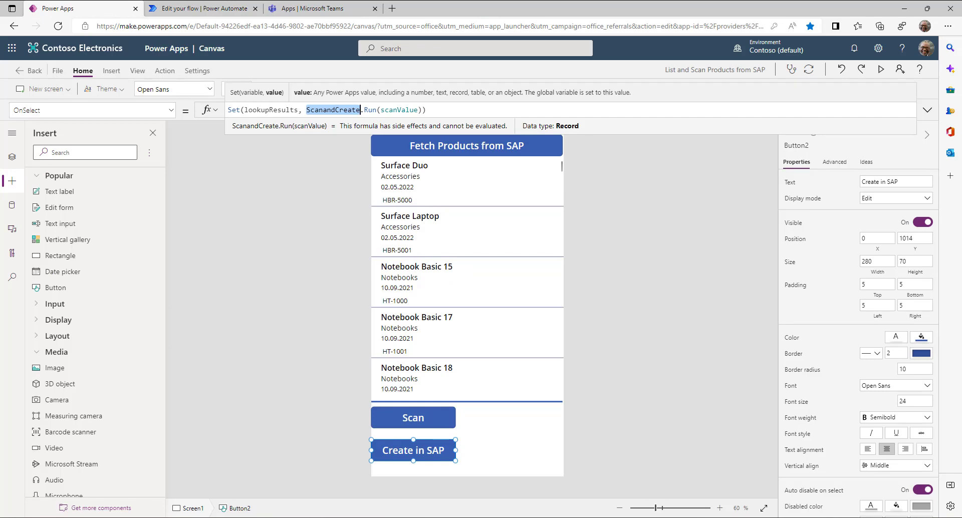
# - Run the phone test via the SM-G991B mirror, creating product HBR-57476, then preview in Studio
pyautogui.hotkey('alt', 'Tab')
pyautogui.moveTo(328, 516); pyautogui.dragTo(358, 47)
pyautogui.moveTo(465, 50); pyautogui.dragTo(473, 20)
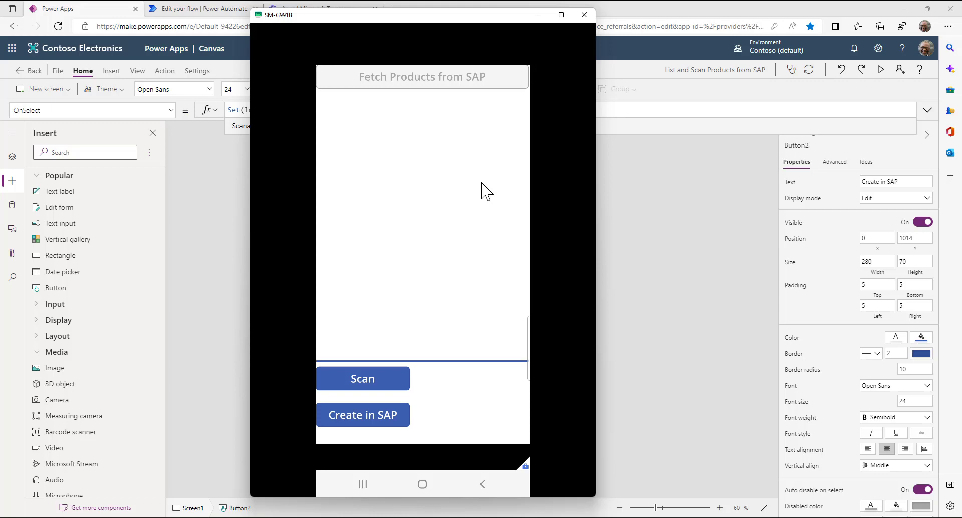
pyautogui.scroll(-15, 481, 183)
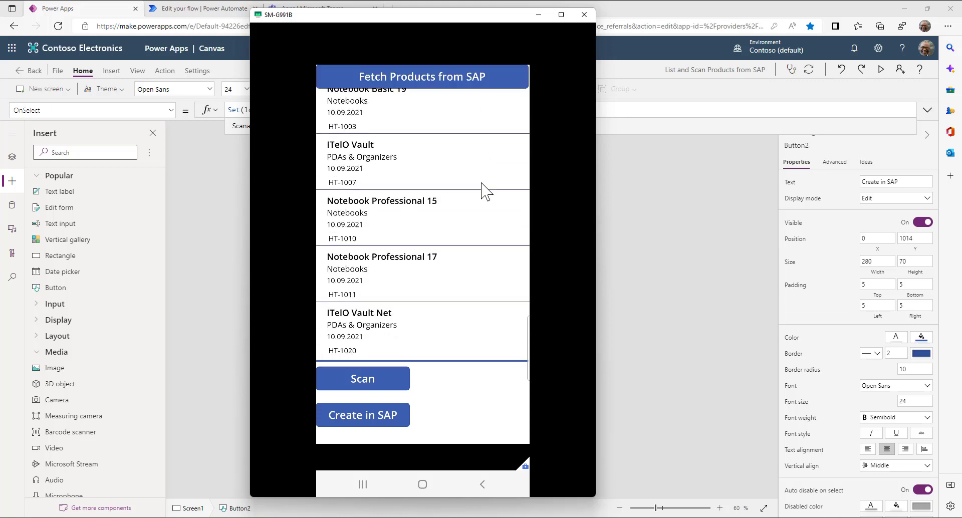
pyautogui.scroll(15, 481, 184)
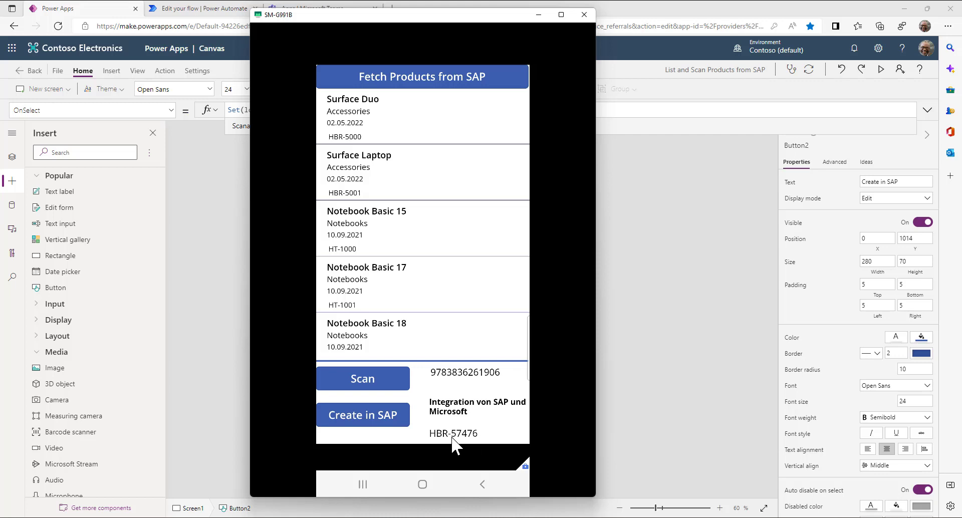
pyautogui.click(630, 293)
pyautogui.click(881, 70)
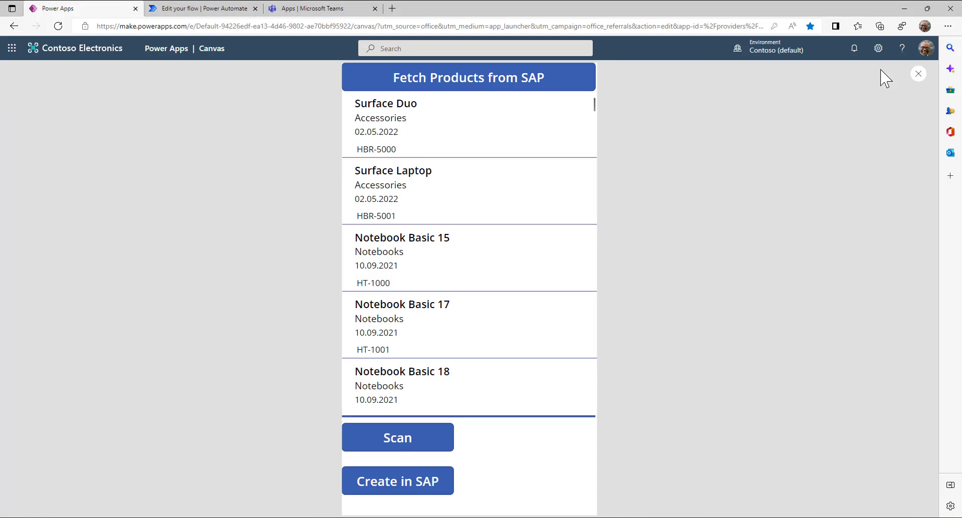
# - Refetch products to confirm HBR-57476 appears, exit preview, and maximize Visual Studio Code
pyautogui.click(460, 80)
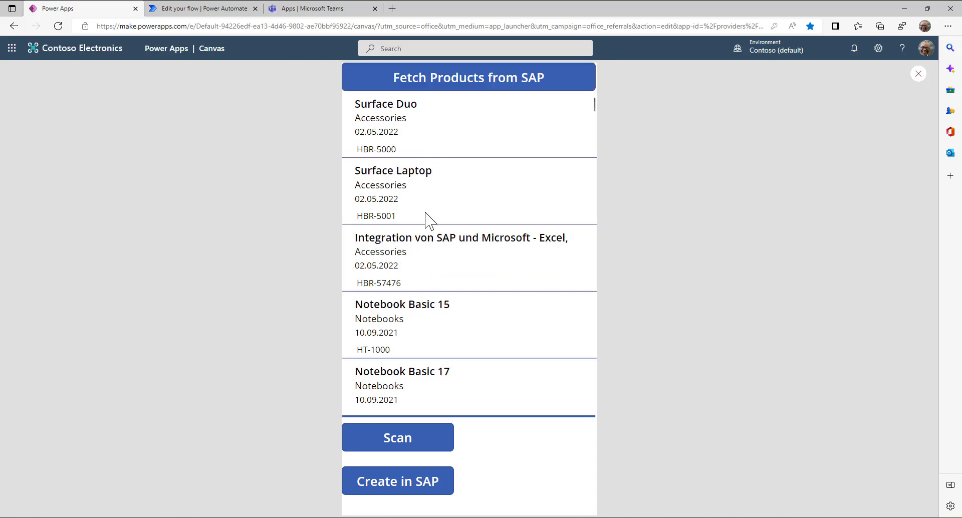
pyautogui.moveTo(358, 239); pyautogui.dragTo(572, 238)
pyautogui.click(535, 238)
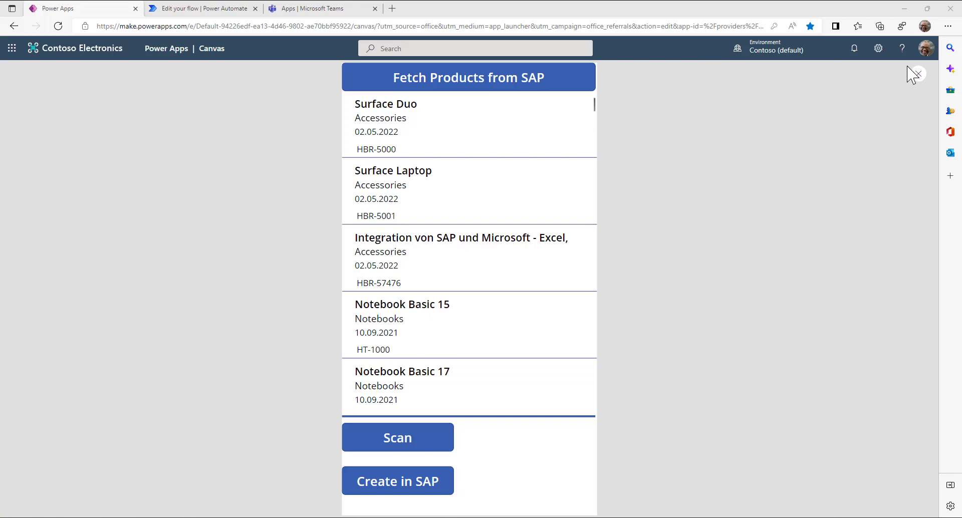
pyautogui.click(918, 74)
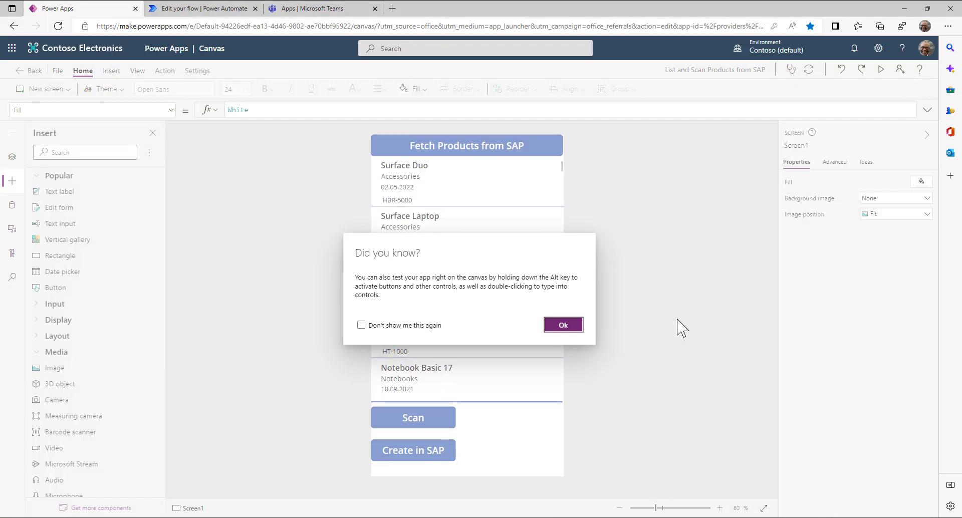
pyautogui.click(563, 324)
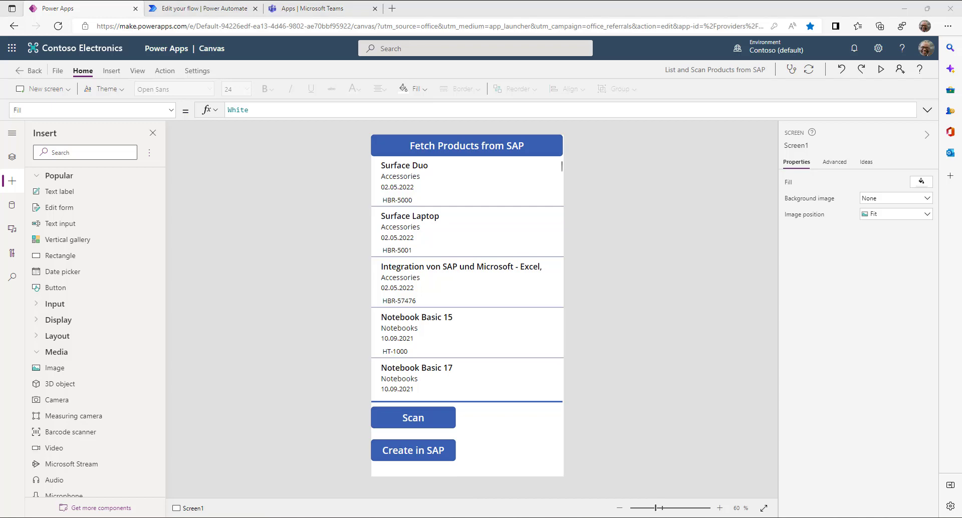
pyautogui.moveTo(0, 201); pyautogui.dragTo(312, 1)
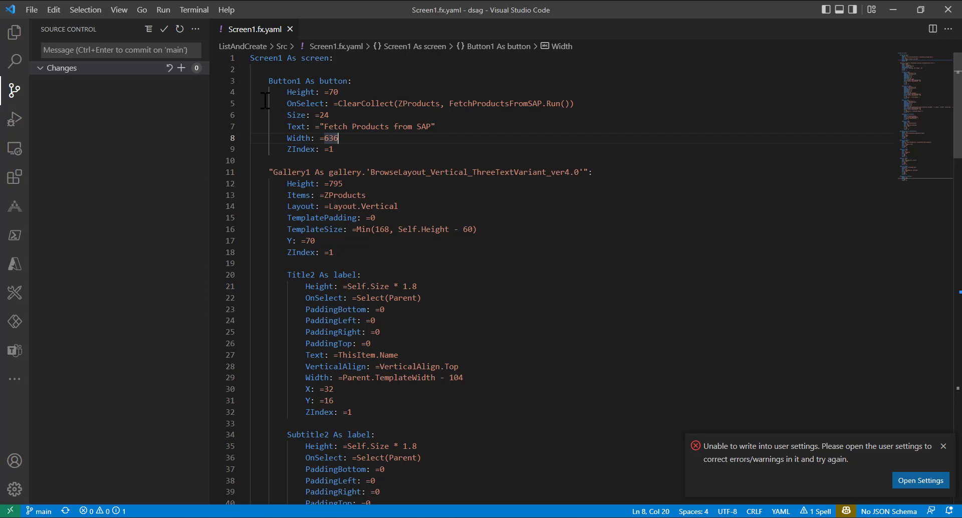
# - Append 'for DSAG' to Button1's Text in Screen1.fx.yaml and save the file
pyautogui.click(943, 446)
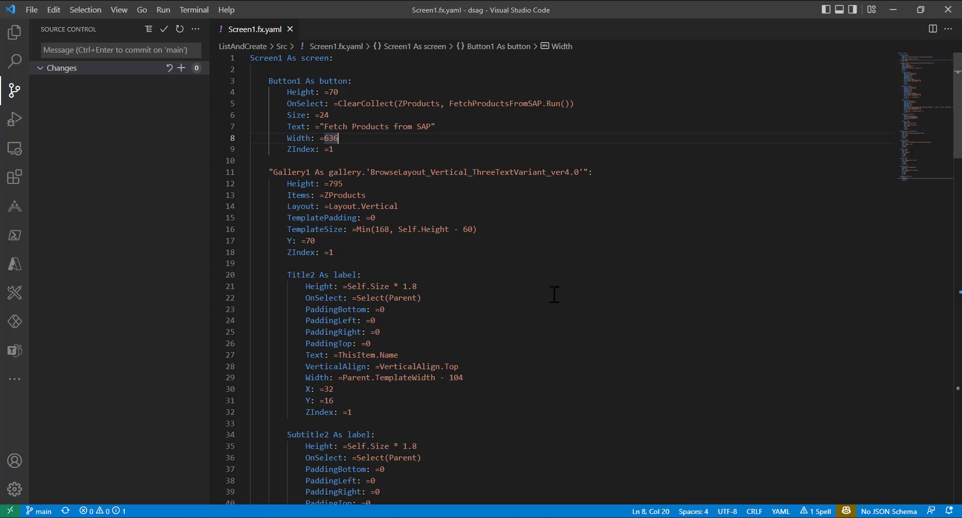
pyautogui.click(15, 33)
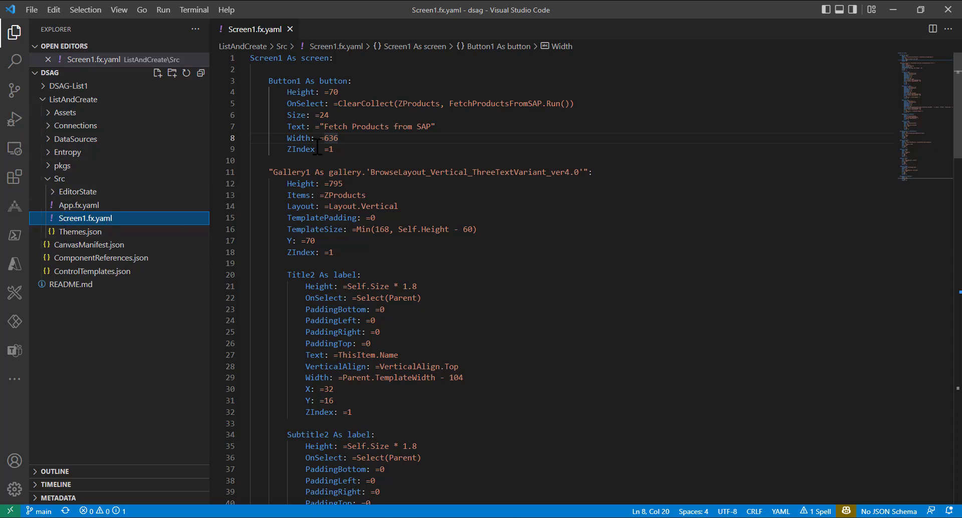
pyautogui.moveTo(324, 126); pyautogui.dragTo(434, 126)
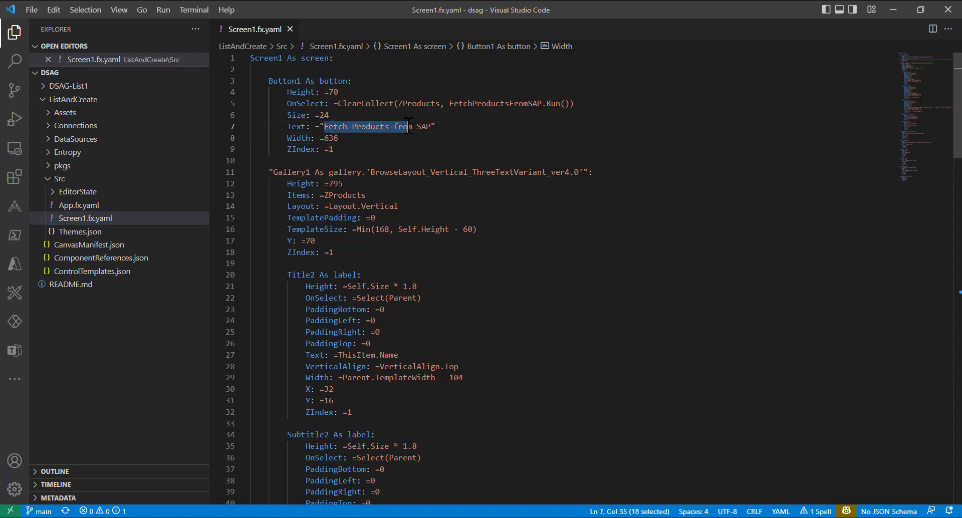
pyautogui.click(434, 127)
pyautogui.write('for DSAG')
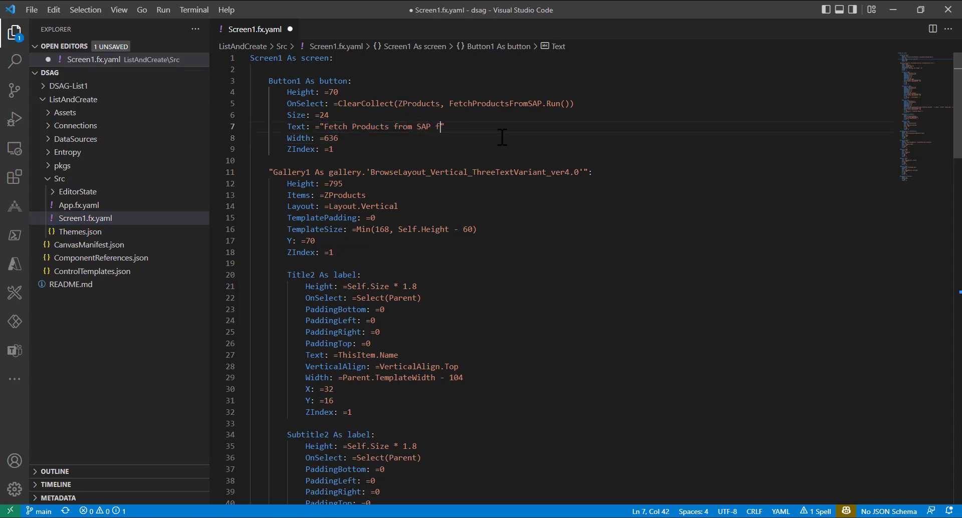
pyautogui.hotkey('ctrl', 's')
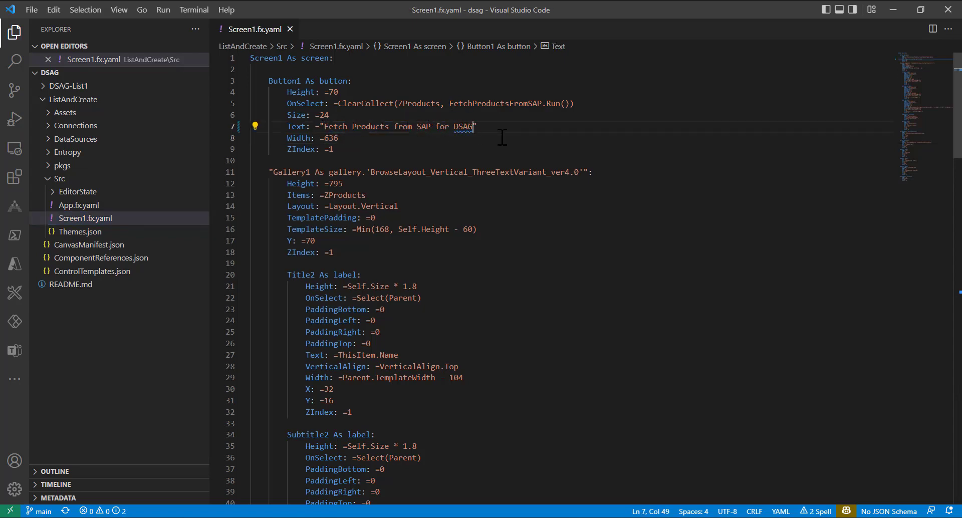
# - Commit the change with message 'next update for Text' and sync it to the repository
pyautogui.click(15, 93)
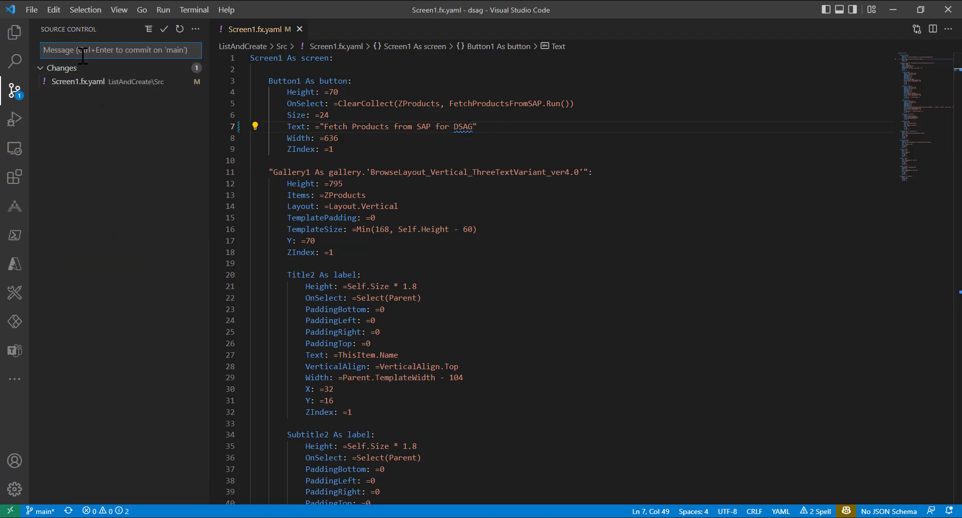
pyautogui.write('next update for Text')
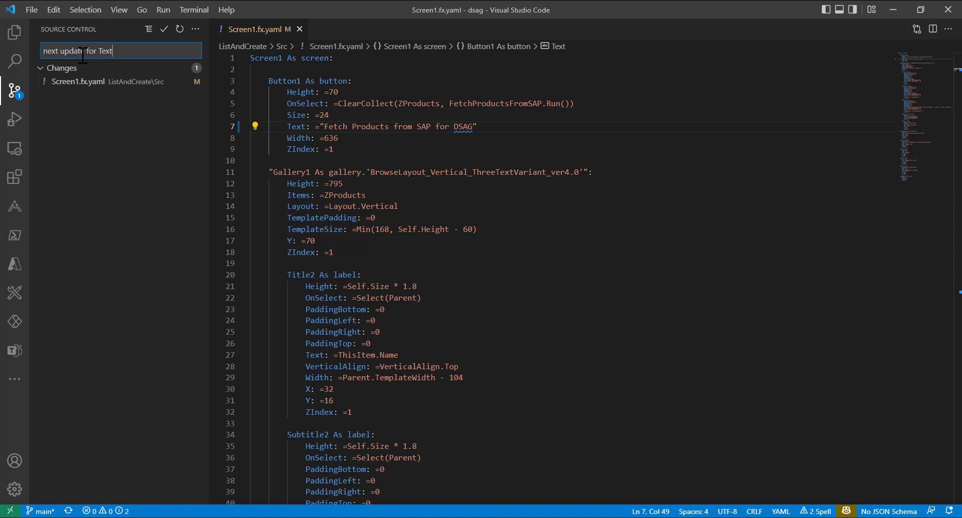
pyautogui.click(184, 83)
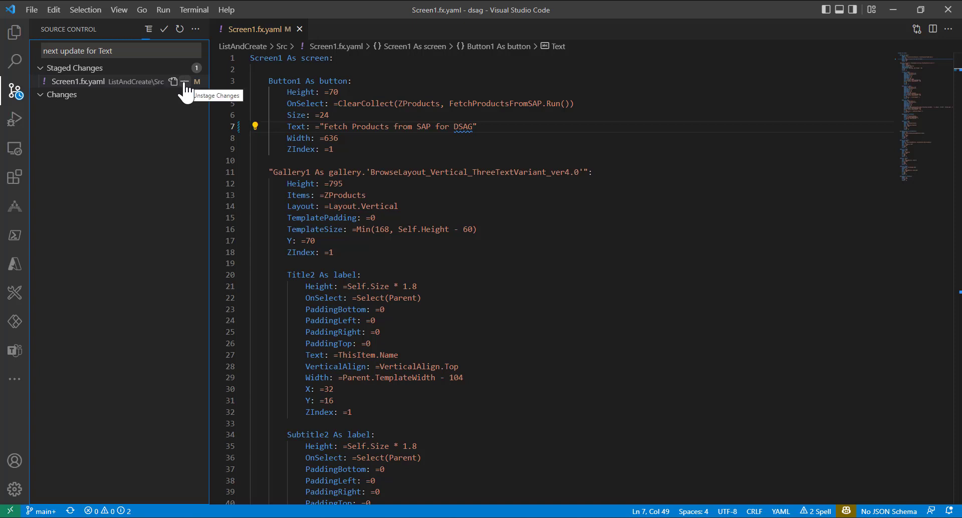
pyautogui.click(164, 32)
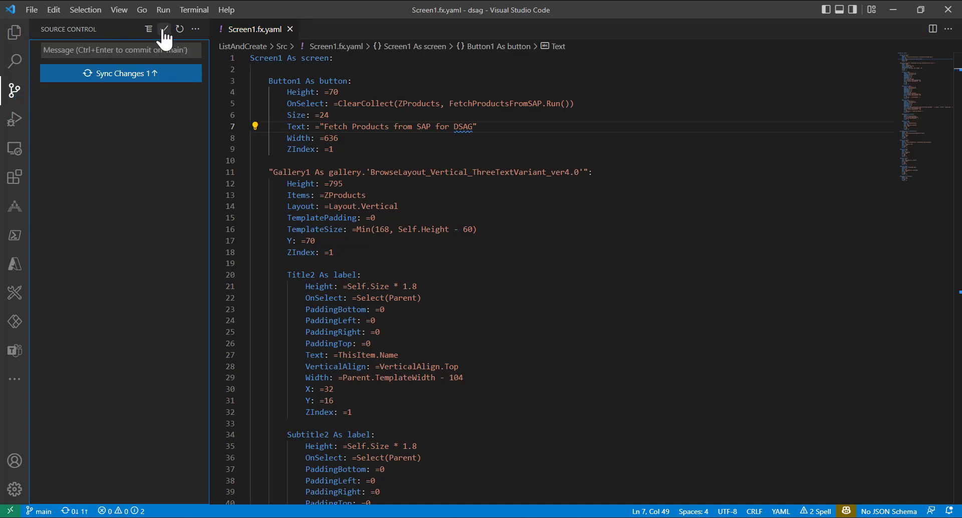
pyautogui.click(110, 75)
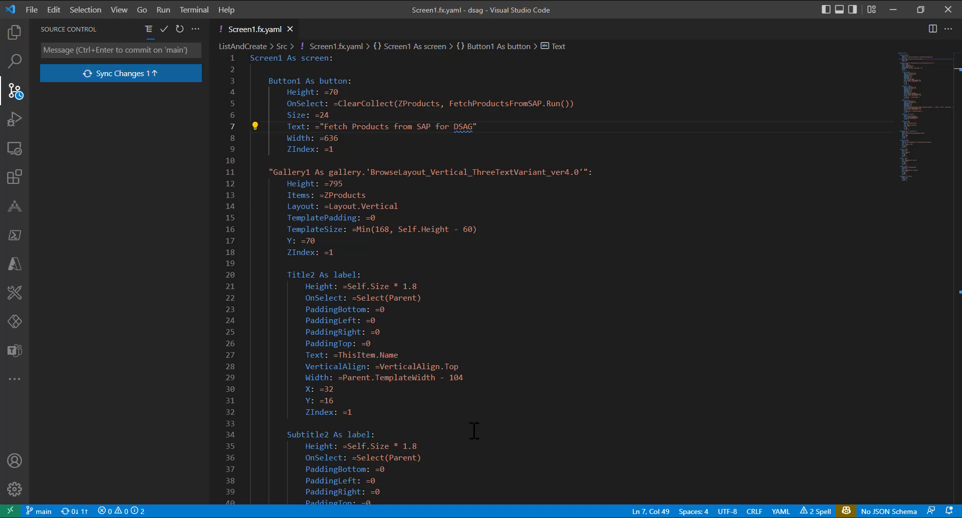
pyautogui.moveTo(601, 517)
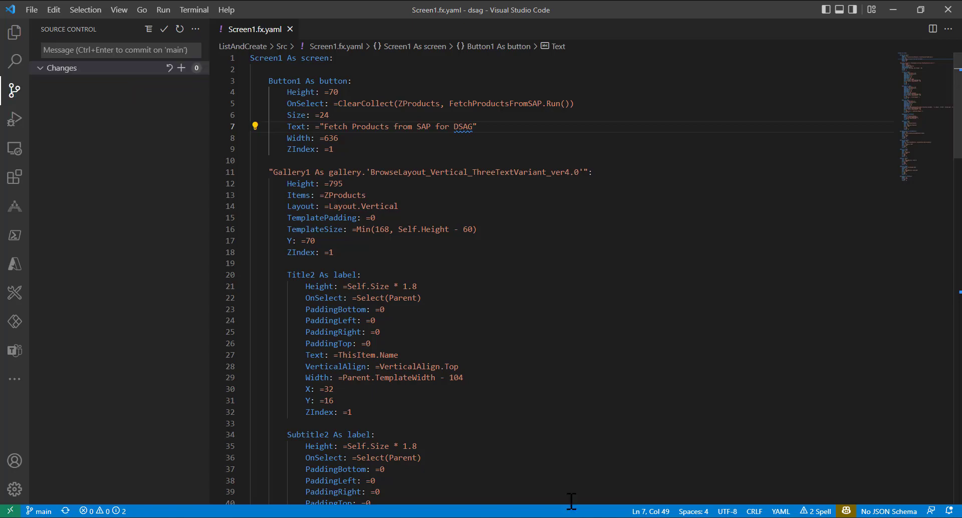
pyautogui.click(603, 517)
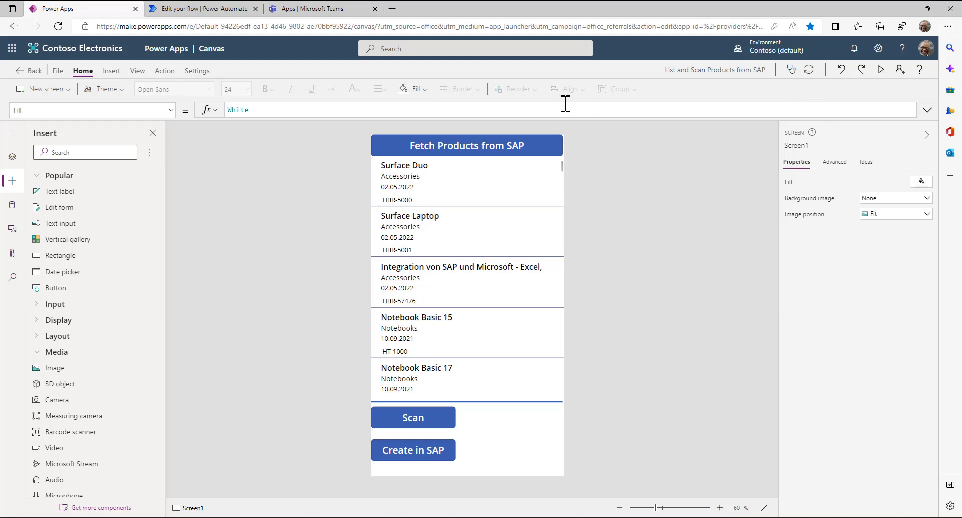
# - Pull the synced source so the button reads 'Fetch Products from SAP for DSAG', then reload products
pyautogui.click(808, 70)
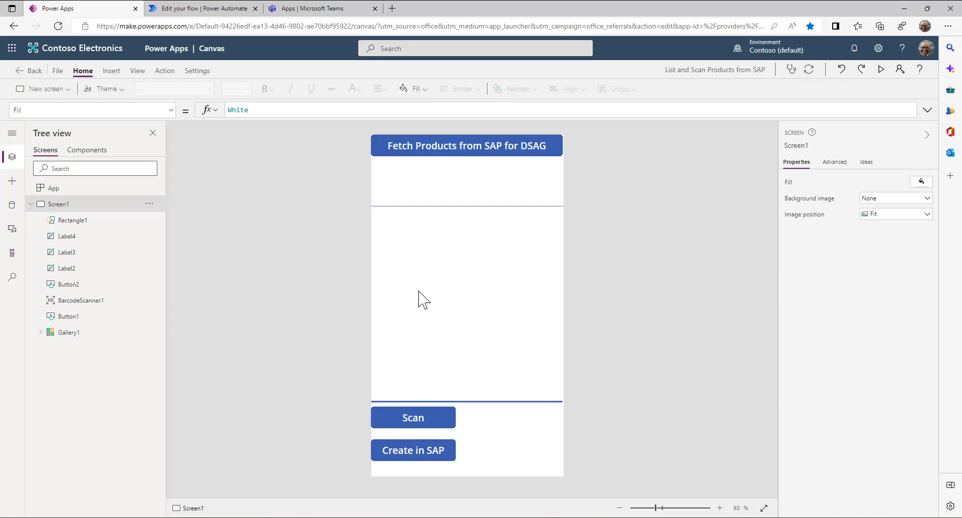
pyautogui.keyDown('alt'); pyautogui.click(452, 152); pyautogui.keyUp('alt')
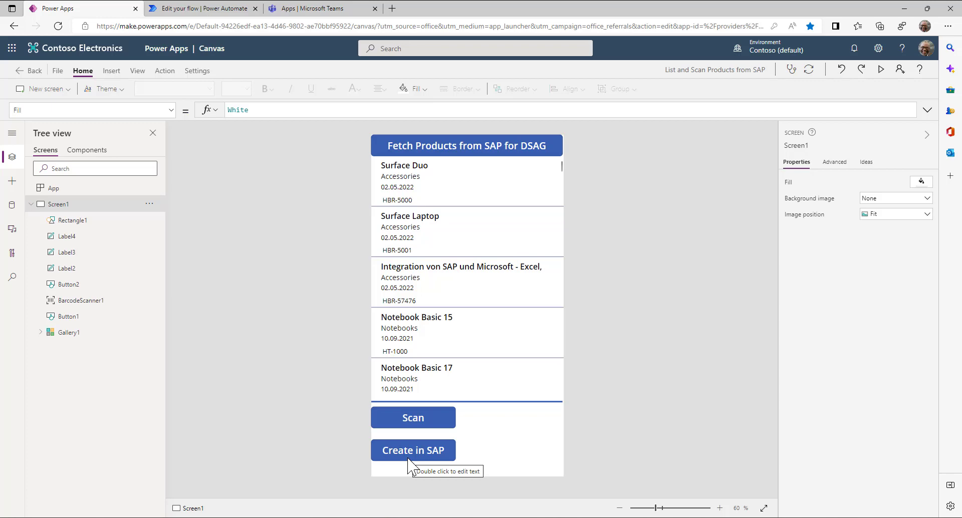
# - Leave the unsaved flow and edit 'PM1 - Created Products from Email' from Shared with me
pyautogui.click(211, 9)
pyautogui.click(42, 134)
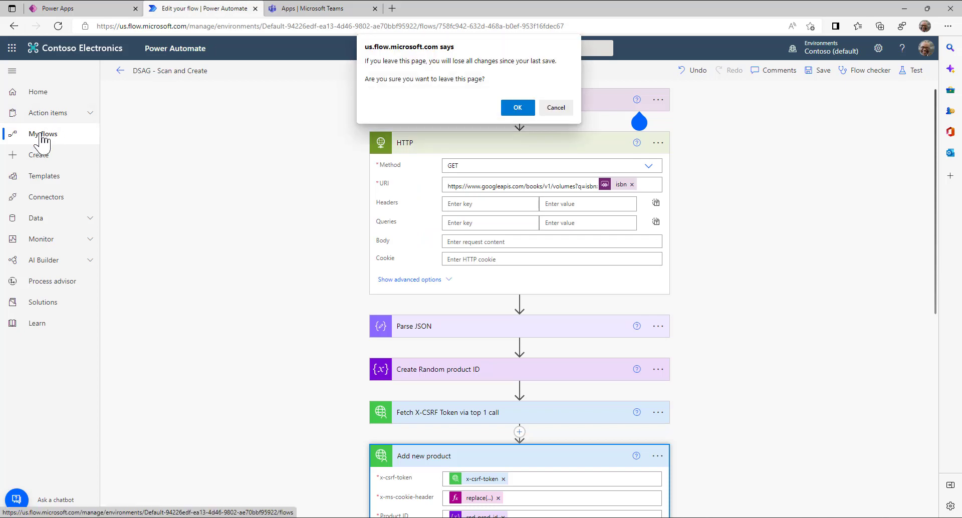
pyautogui.click(518, 107)
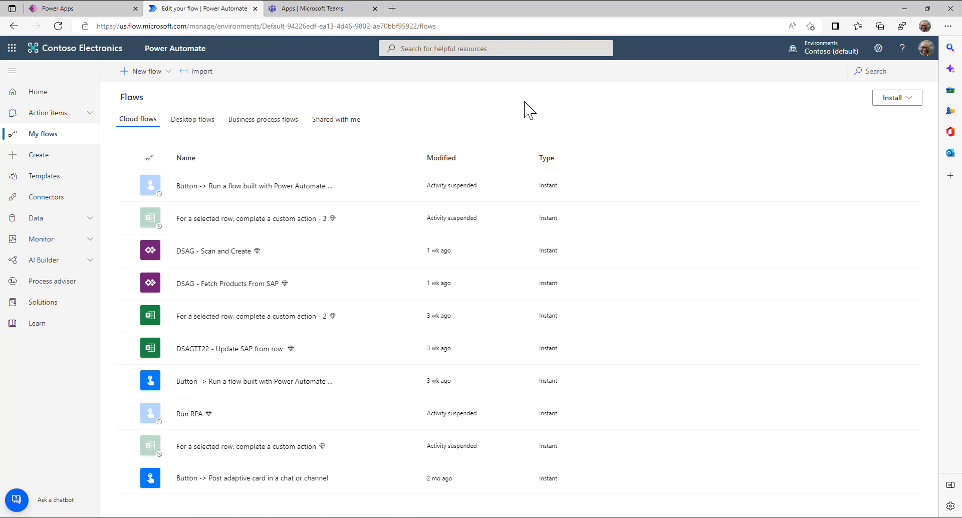
pyautogui.moveTo(374, 287)
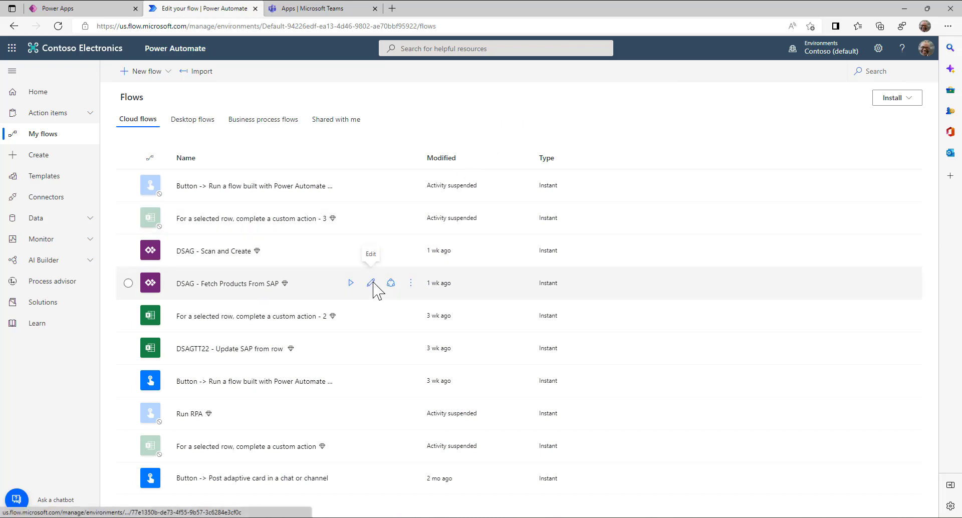
pyautogui.click(328, 124)
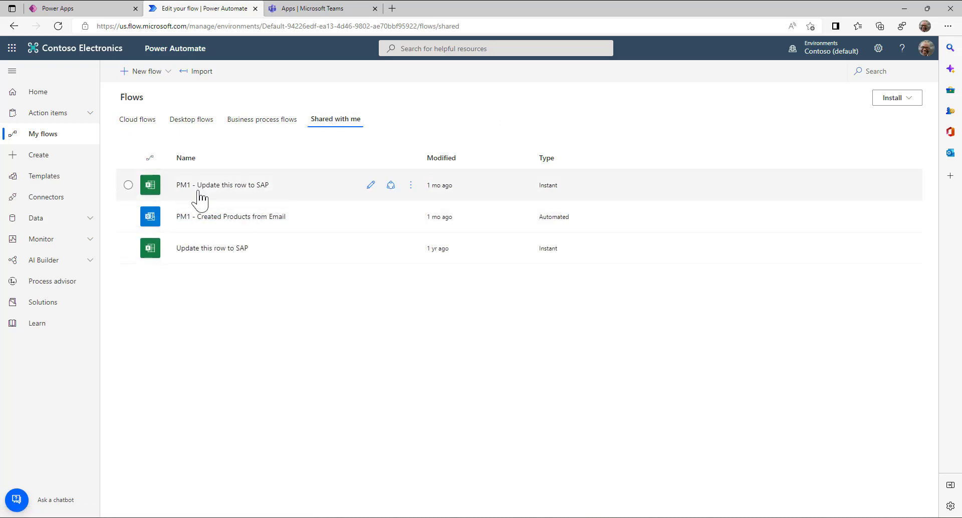
pyautogui.click(369, 217)
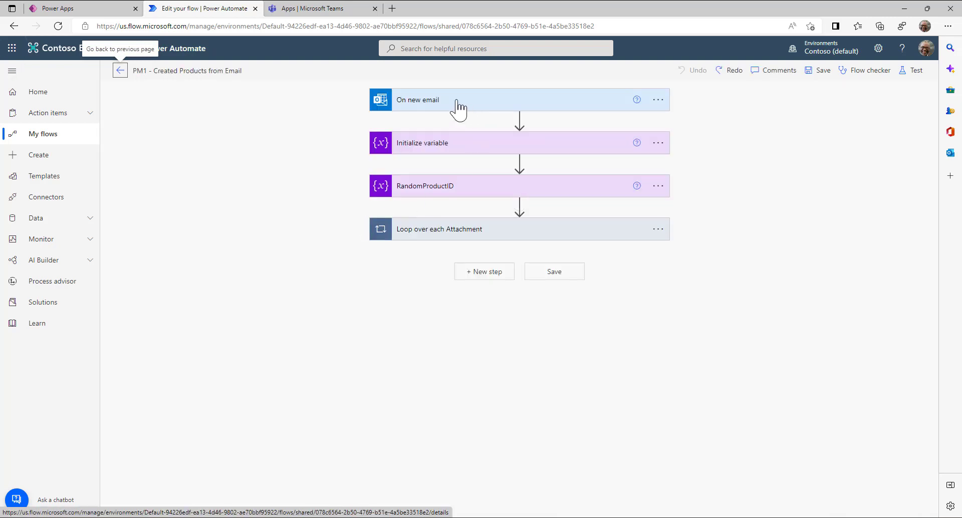
# - Expand On new email with advanced options and the attachment loop, beside the 'Bitte neue Produkte anlegen' email
pyautogui.click(457, 105)
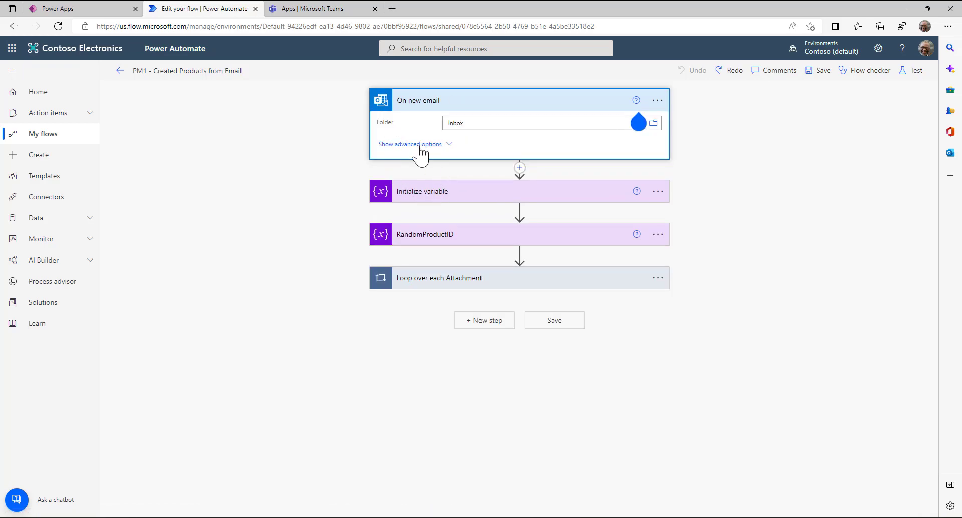
pyautogui.click(419, 146)
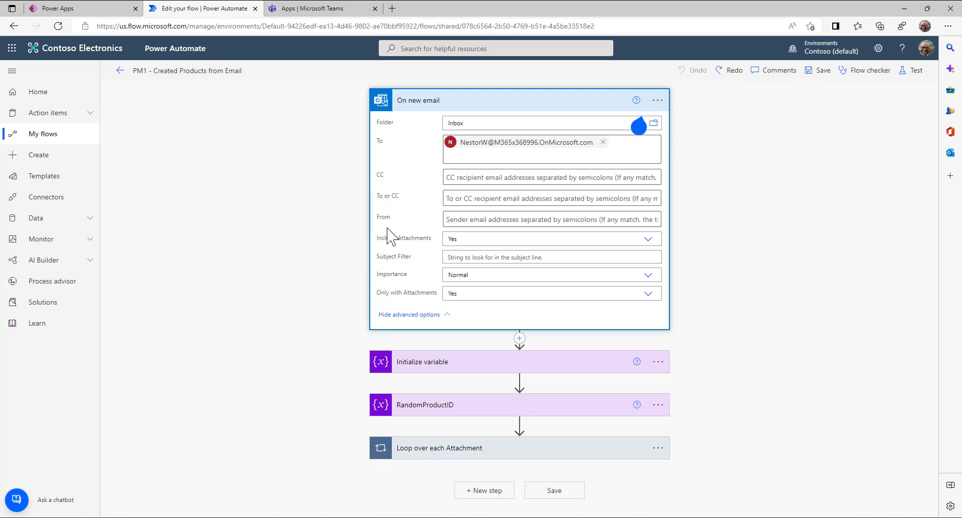
pyautogui.click(454, 449)
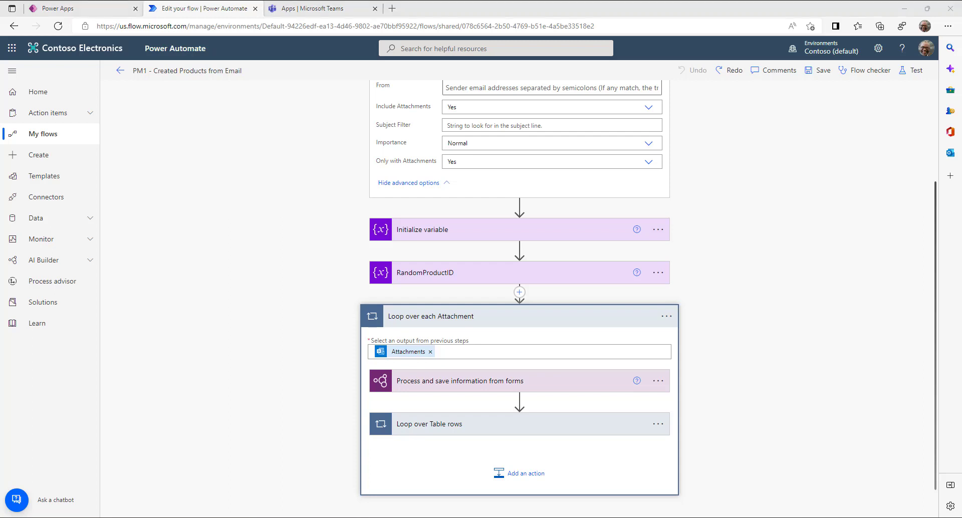
pyautogui.moveTo(441, 129); pyautogui.dragTo(483, 58)
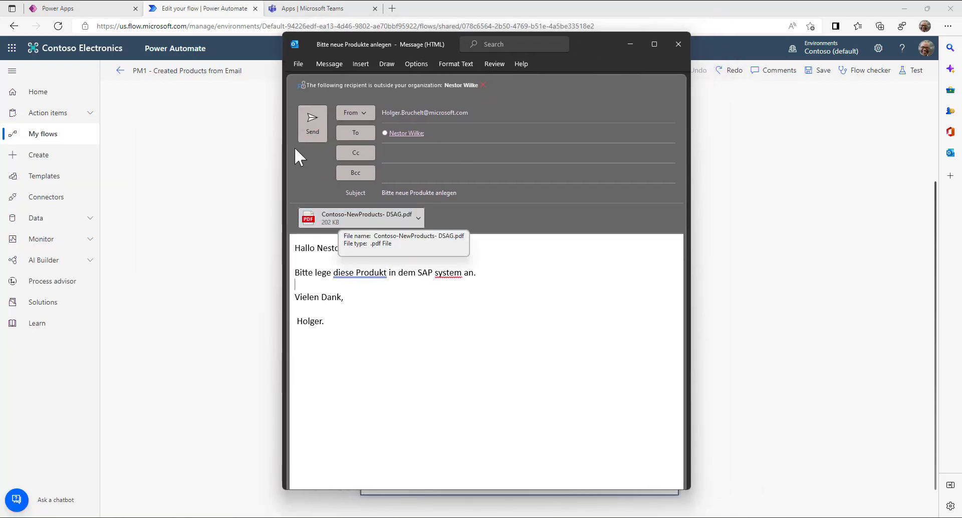
# - Open the attached Contoso-NewProducts- DSAG.pdf and highlight its address, greeting and HBR-20 to HBR-22 table
pyautogui.click(339, 226)
pyautogui.doubleClick(339, 226)
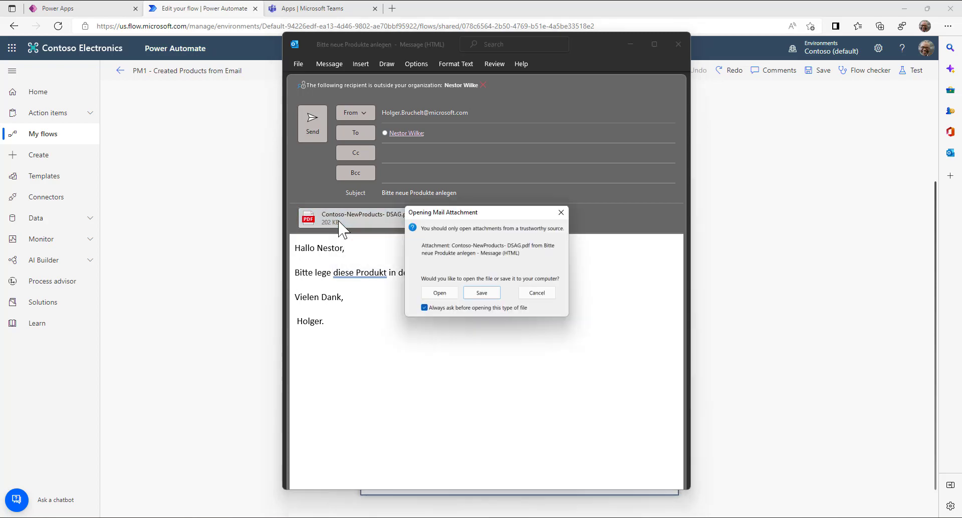
pyautogui.click(442, 307)
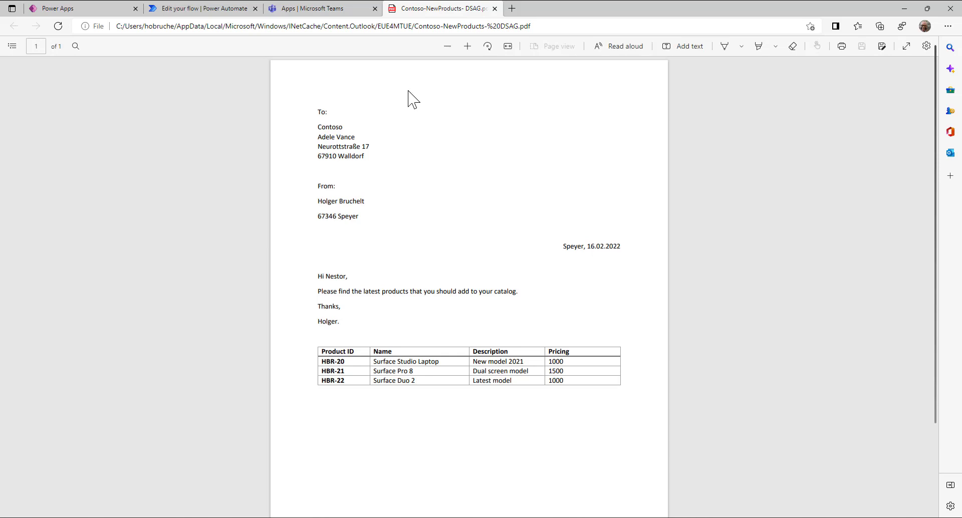
pyautogui.moveTo(369, 158); pyautogui.dragTo(316, 109)
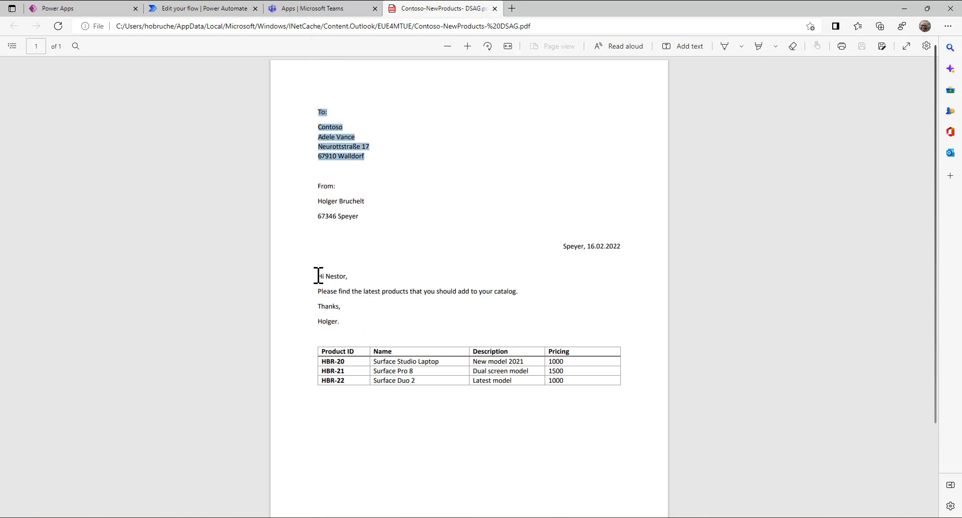
pyautogui.moveTo(316, 275); pyautogui.dragTo(363, 307)
pyautogui.moveTo(321, 349); pyautogui.dragTo(578, 382)
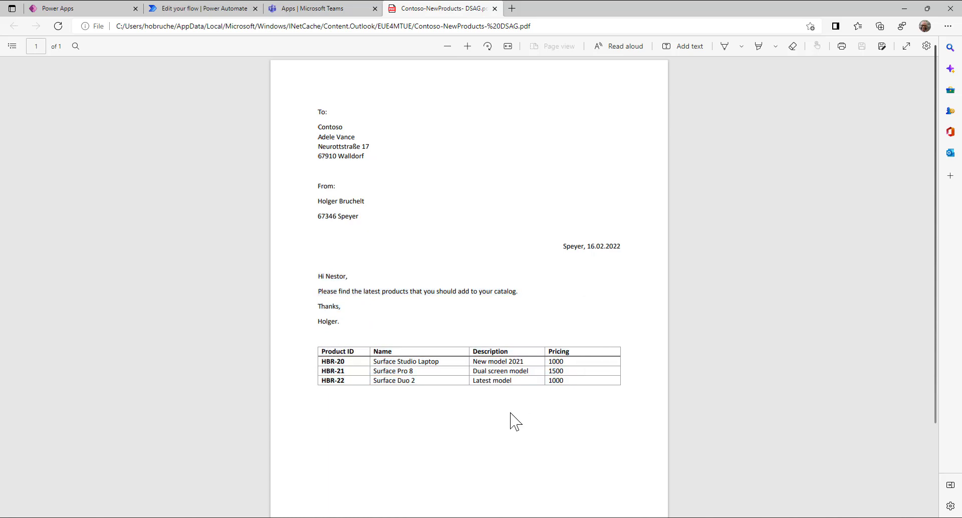
# - Send the 'Bitte neue Produkte anlegen' email and return to the flow editor
pyautogui.hotkey('alt', 'Tab')
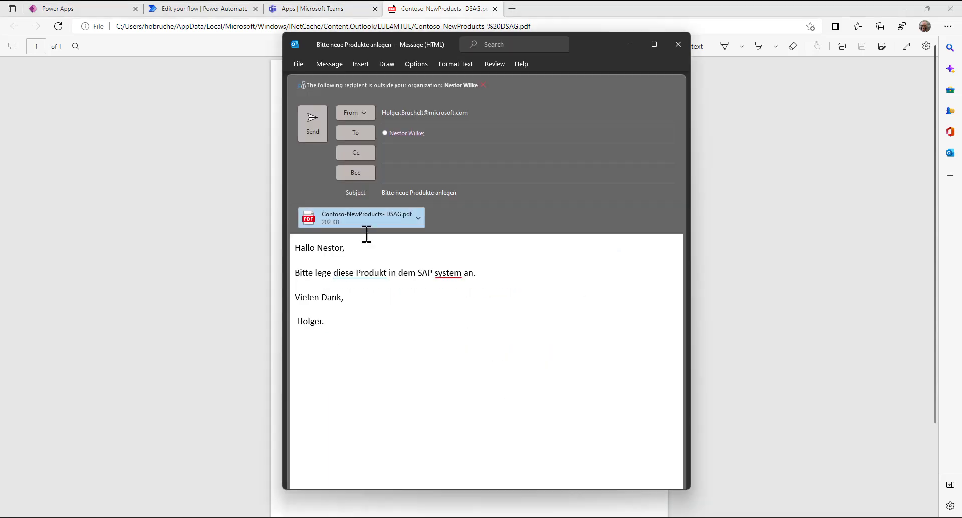
pyautogui.click(314, 125)
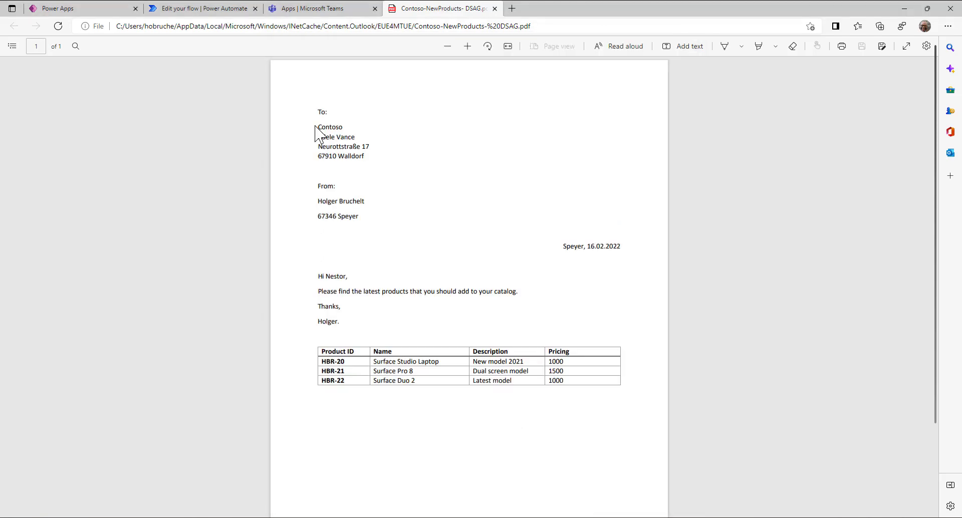
pyautogui.click(189, 11)
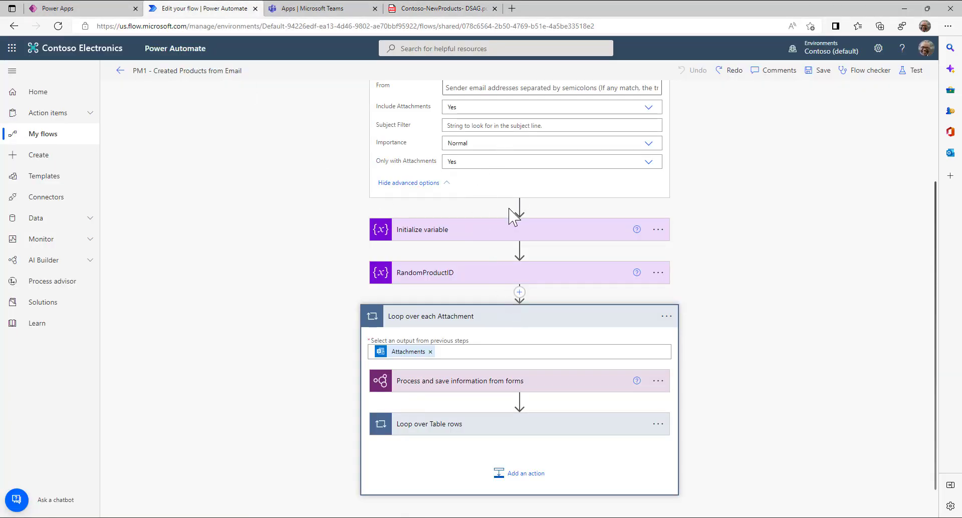
# - Open AI Builder's Explore page listing prebuilt capabilities like invoice processing and text recognition
pyautogui.scroll(3, 515, 215)
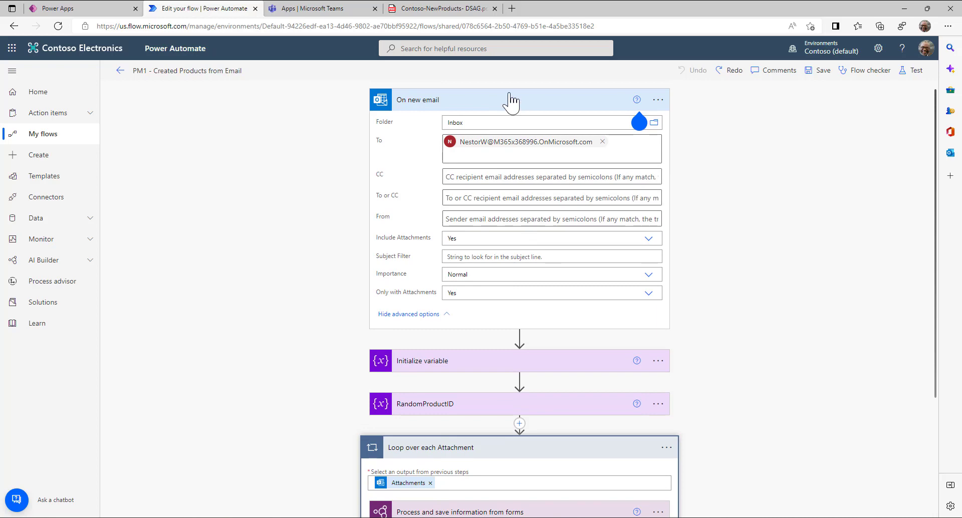
pyautogui.scroll(-3, 492, 251)
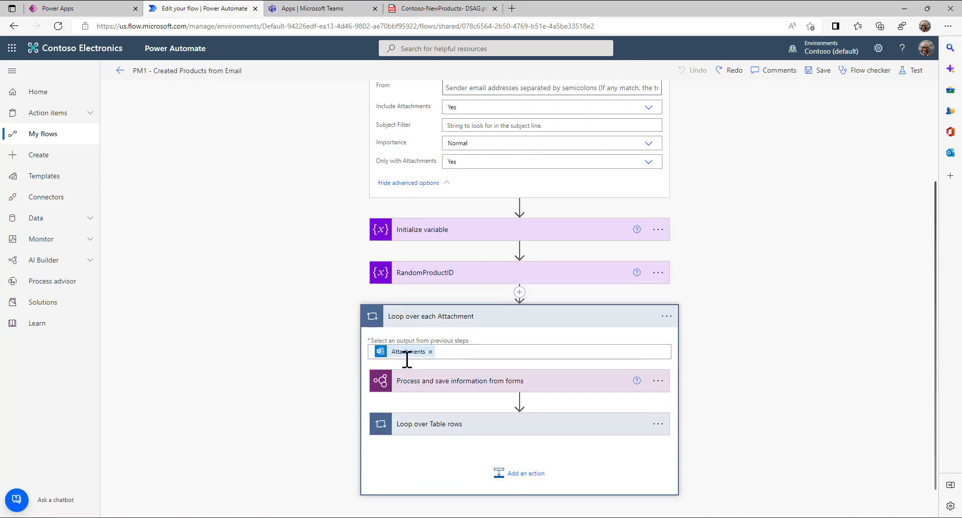
pyautogui.click(87, 263)
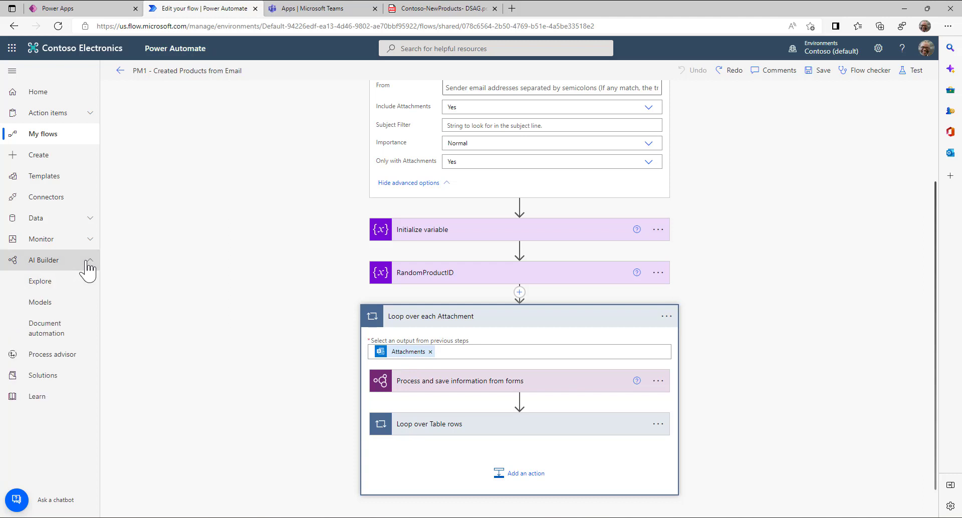
pyautogui.click(52, 281)
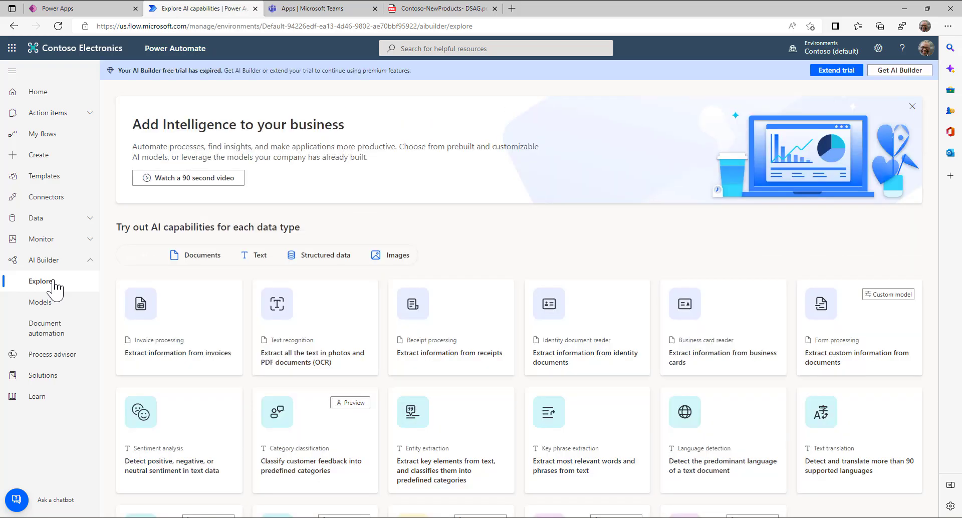
# - Check the ProductExtraction model under AI Builder Models, then reopen the shared PM1 flow for editing
pyautogui.click(44, 305)
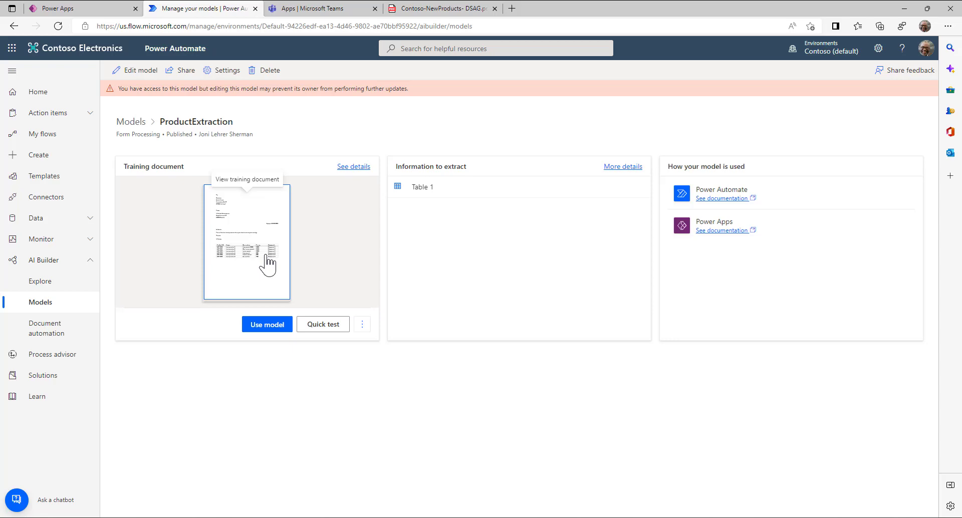
pyautogui.click(56, 134)
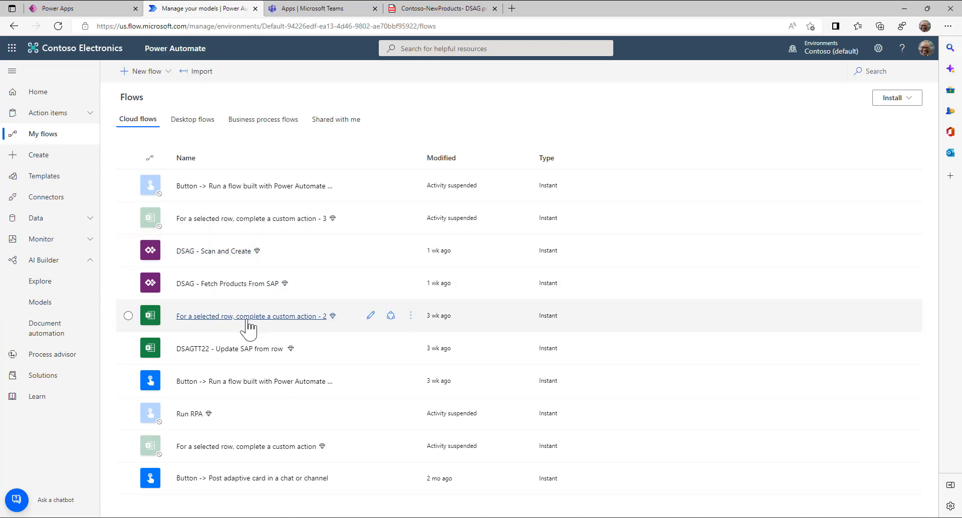
pyautogui.click(335, 119)
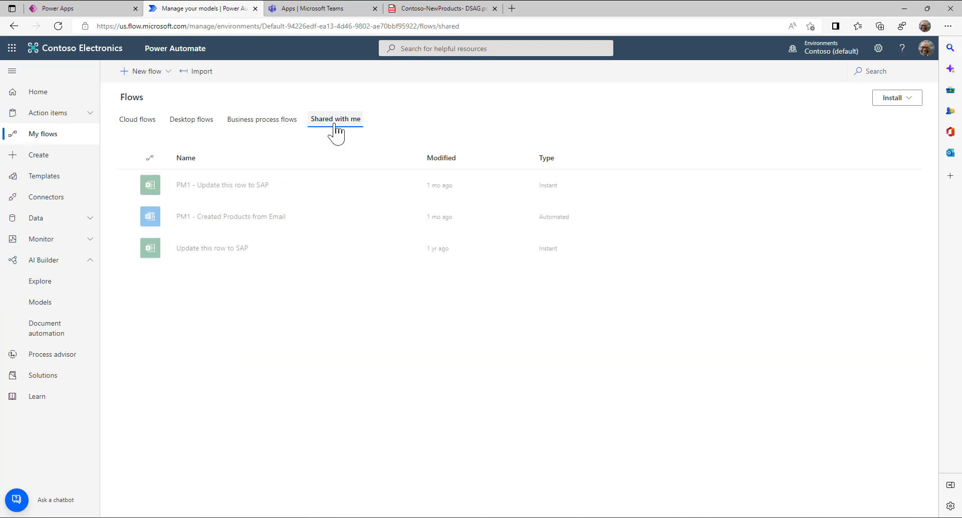
pyautogui.click(371, 221)
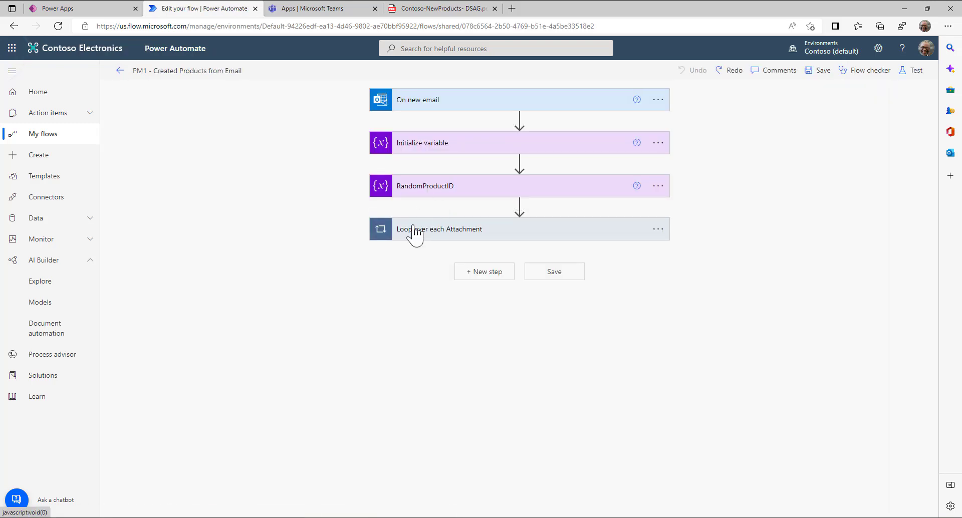
# - Expand the attachment loop, table-rows loop and adaptive card step, then start a new tab with 'out'
pyautogui.click(415, 230)
pyautogui.click(425, 337)
pyautogui.scroll(-4, 425, 326)
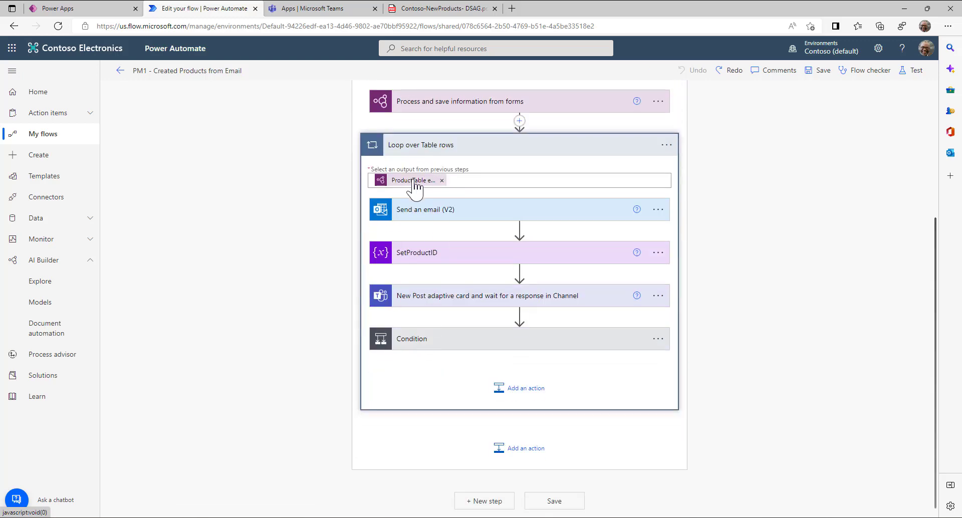
pyautogui.click(414, 298)
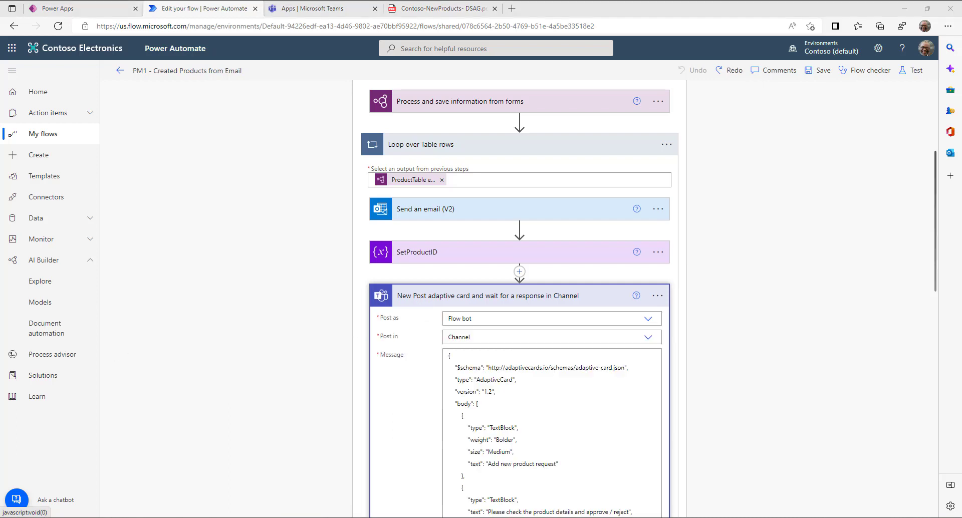
pyautogui.click(513, 6)
pyautogui.write('out')
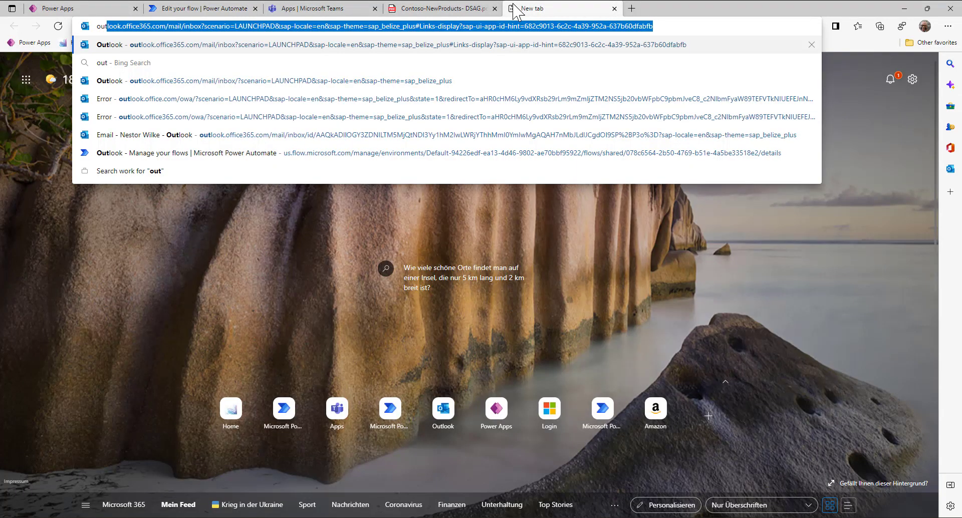
# - Load outlook.office365.com, open the 'Bitte neue Produkte anlegen' email, then return to the flow editor
pyautogui.click(201, 26)
pyautogui.moveTo(165, 26); pyautogui.dragTo(783, 5)
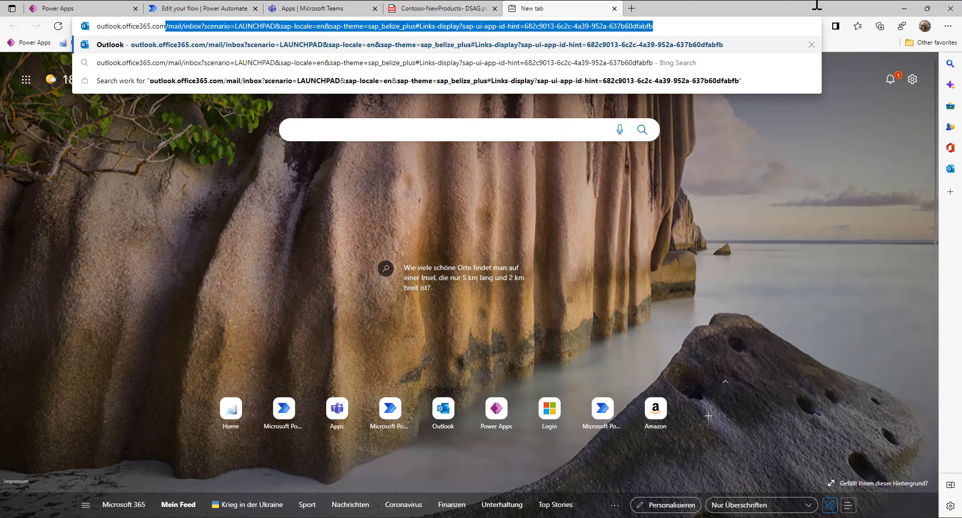
pyautogui.press('BackSpace')
pyautogui.press('Return')
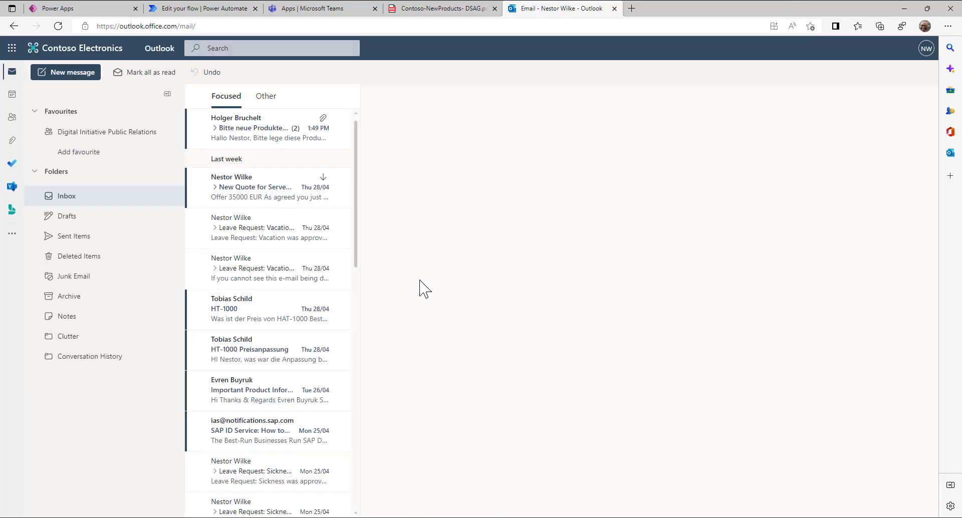
pyautogui.click(263, 131)
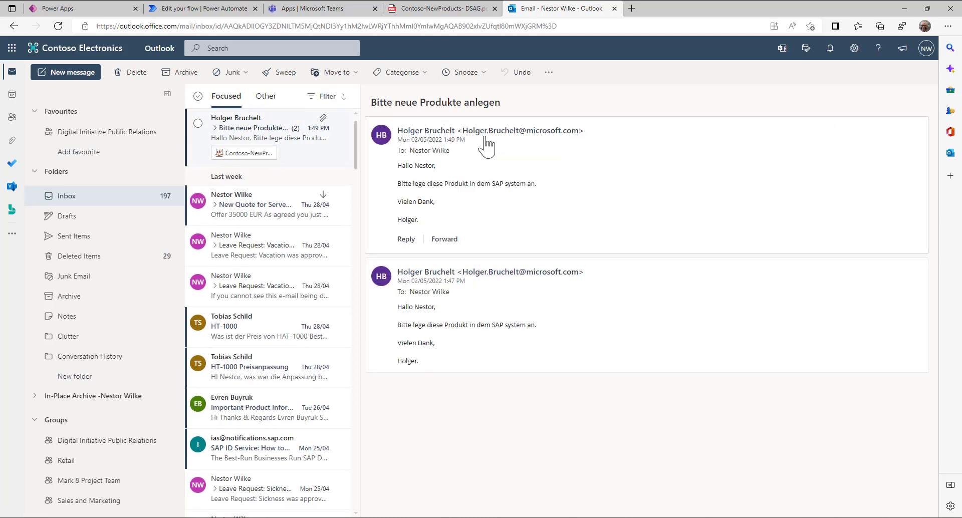
pyautogui.click(193, 7)
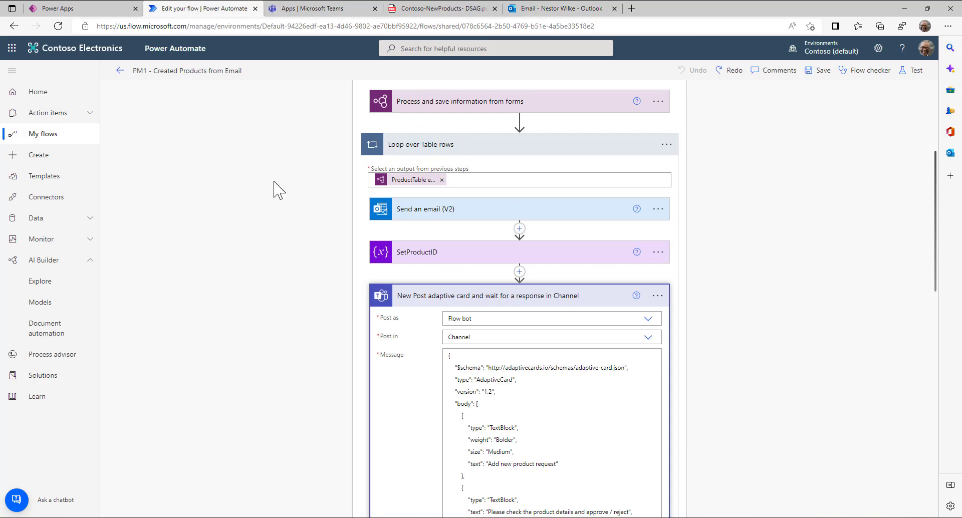
# - Refresh the PM1 run history, open the running run and expand its attachment loop, then go to Teams
pyautogui.click(120, 71)
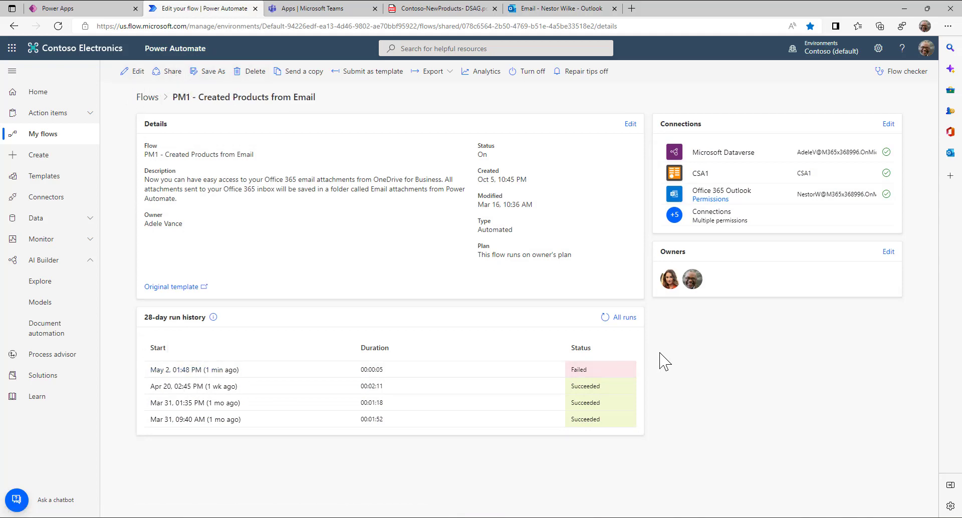
pyautogui.click(604, 317)
pyautogui.click(604, 318)
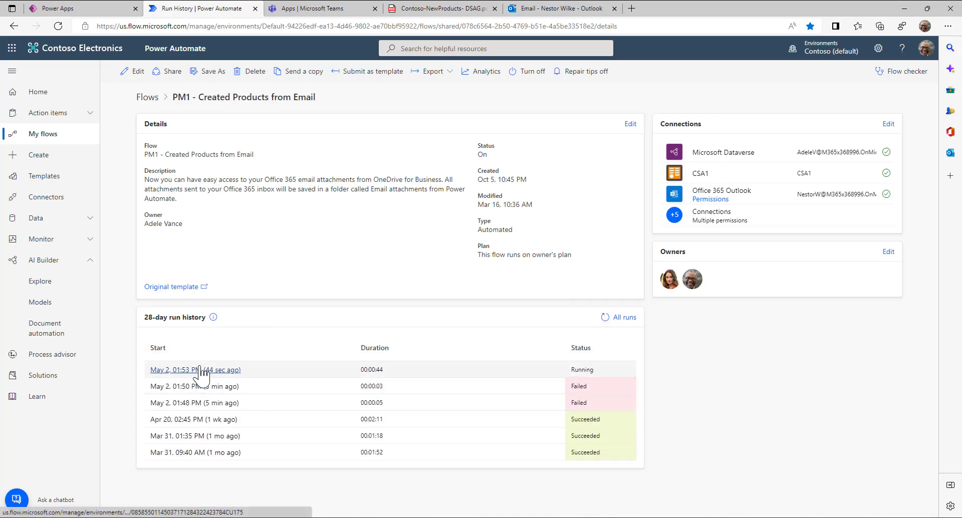
pyautogui.click(201, 371)
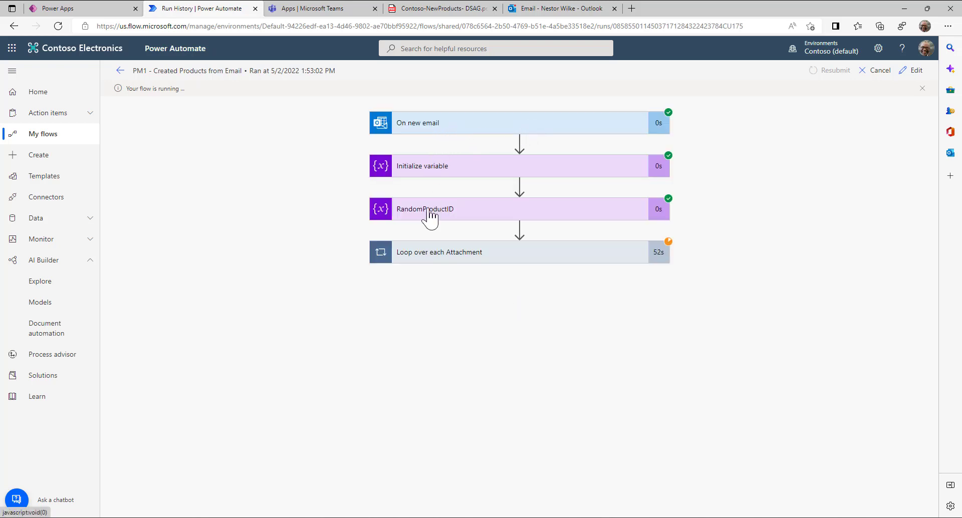
pyautogui.click(427, 264)
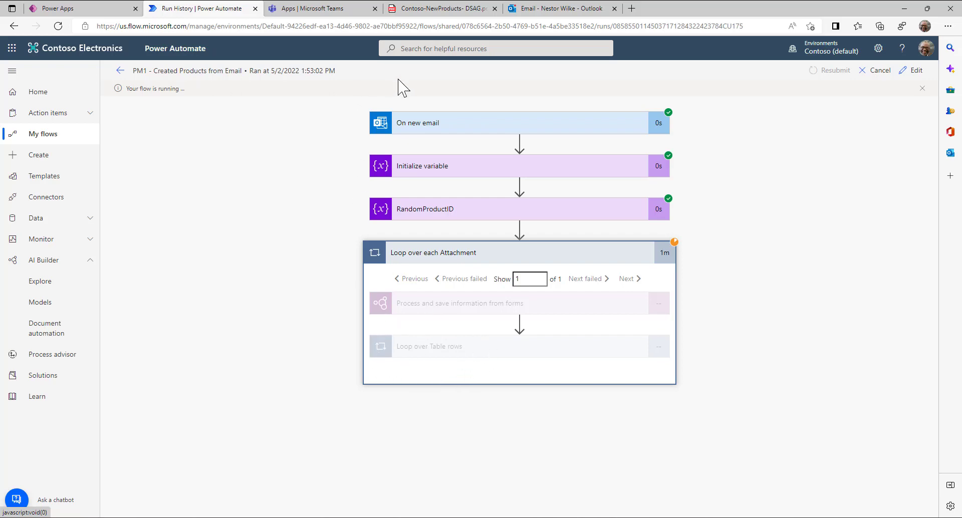
pyautogui.click(322, 12)
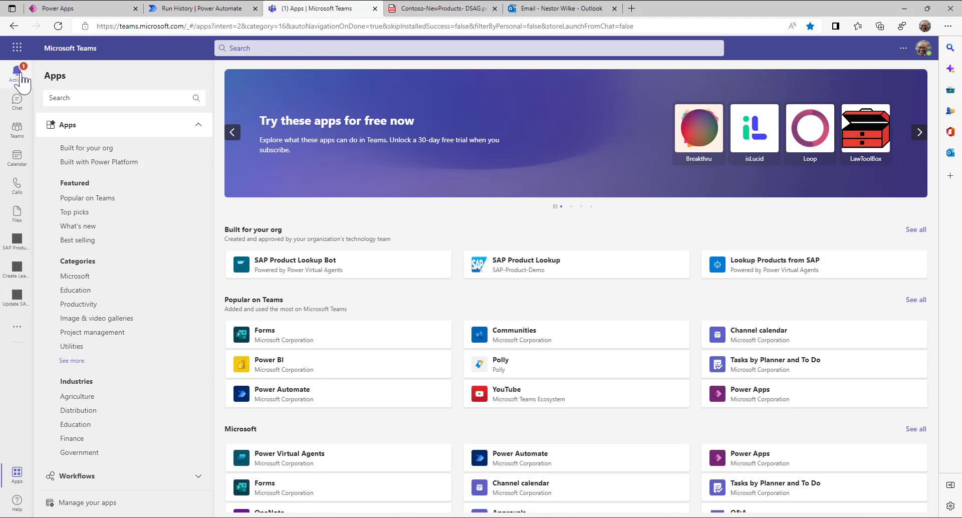
# - Open the General channel and compare the approval cards against the Contoso-NewProducts PDF
pyautogui.click(24, 76)
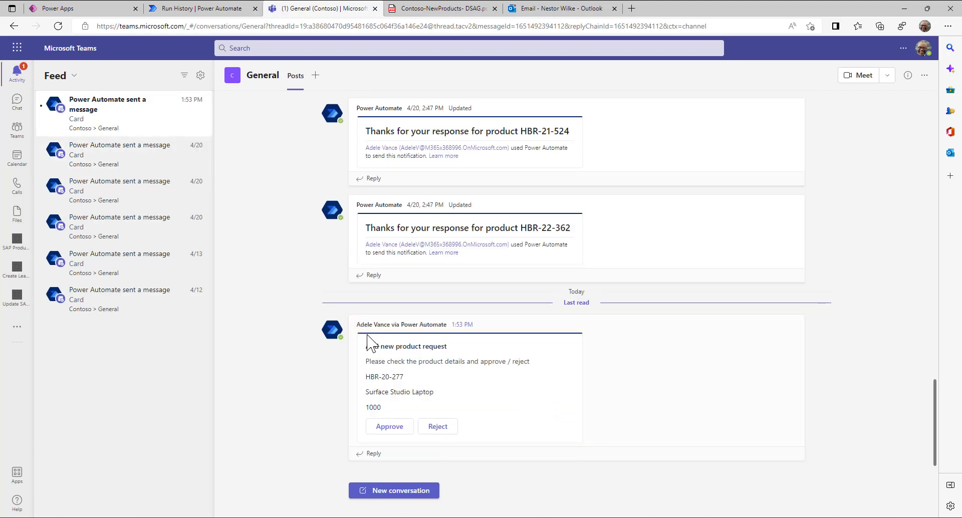
pyautogui.moveTo(378, 361); pyautogui.dragTo(524, 362)
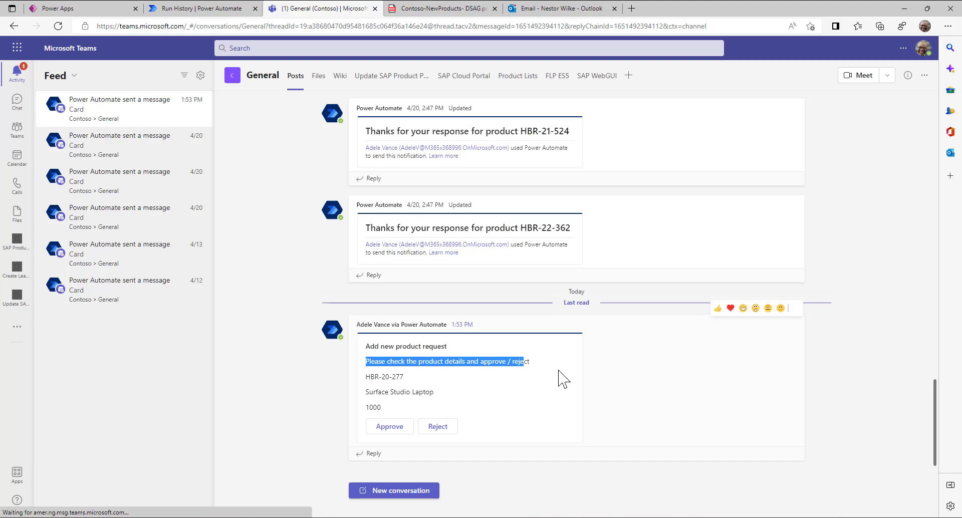
pyautogui.click(441, 12)
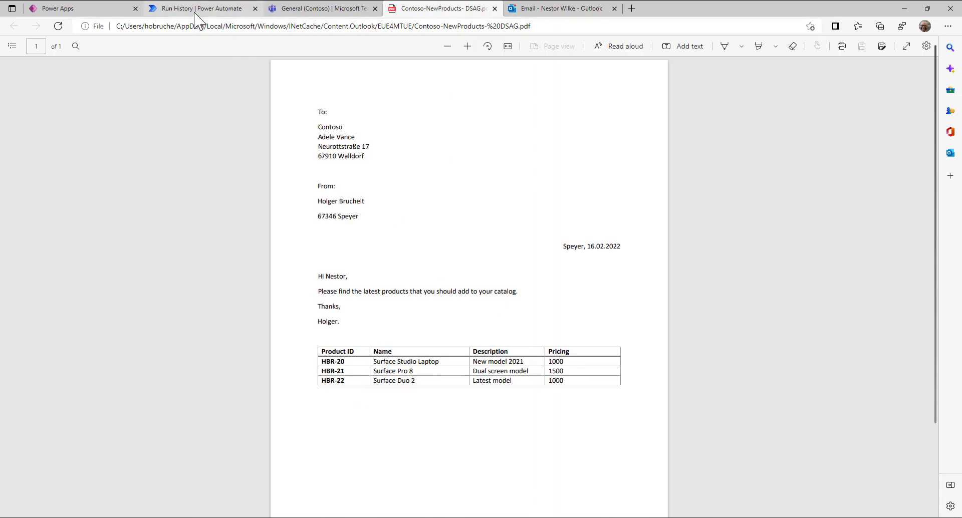
pyautogui.click(313, 9)
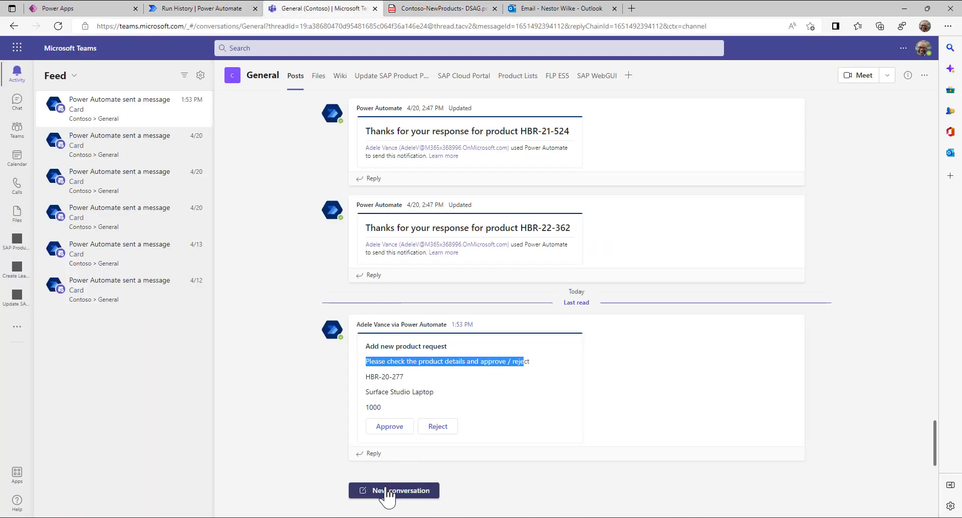
# - Approve HBR-20-277 and HBR-21-299, reject HBR-22-501, then return to the flow run history
pyautogui.click(389, 427)
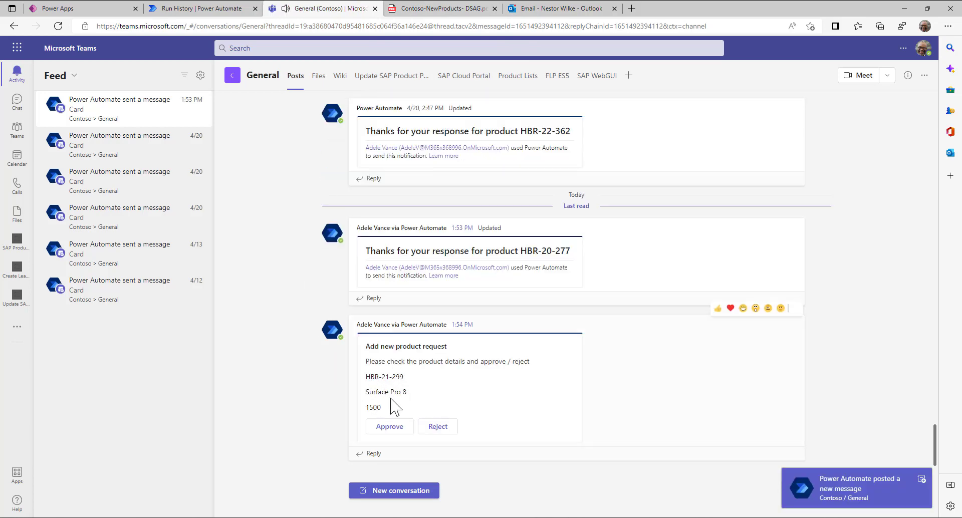
pyautogui.click(390, 427)
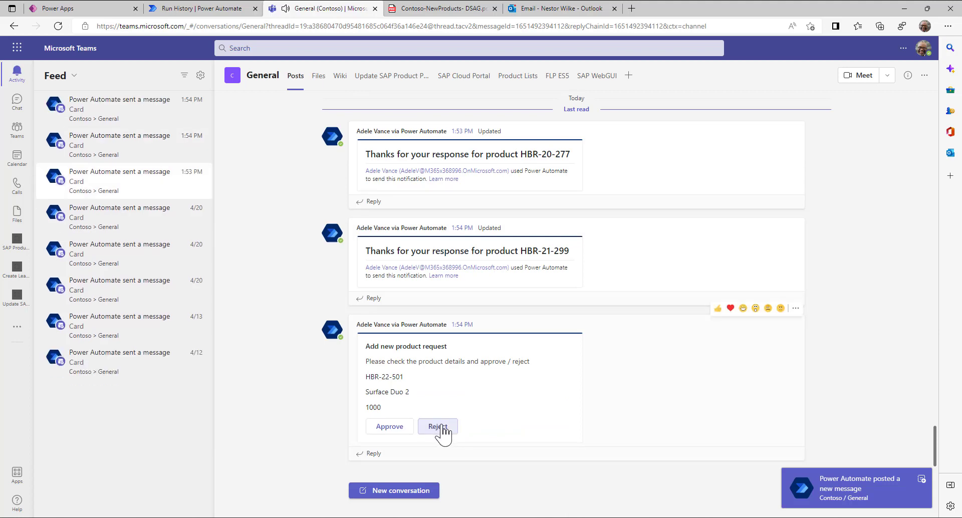
pyautogui.click(442, 426)
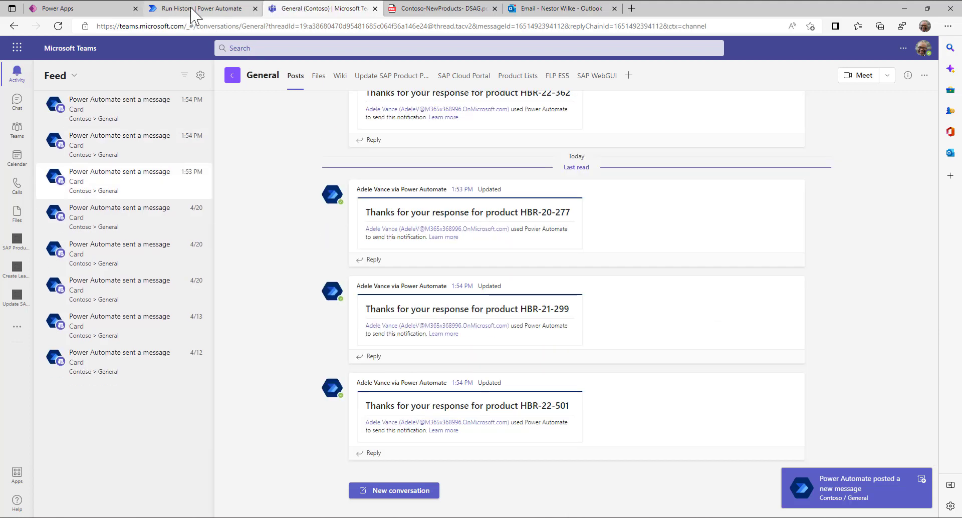
pyautogui.click(194, 15)
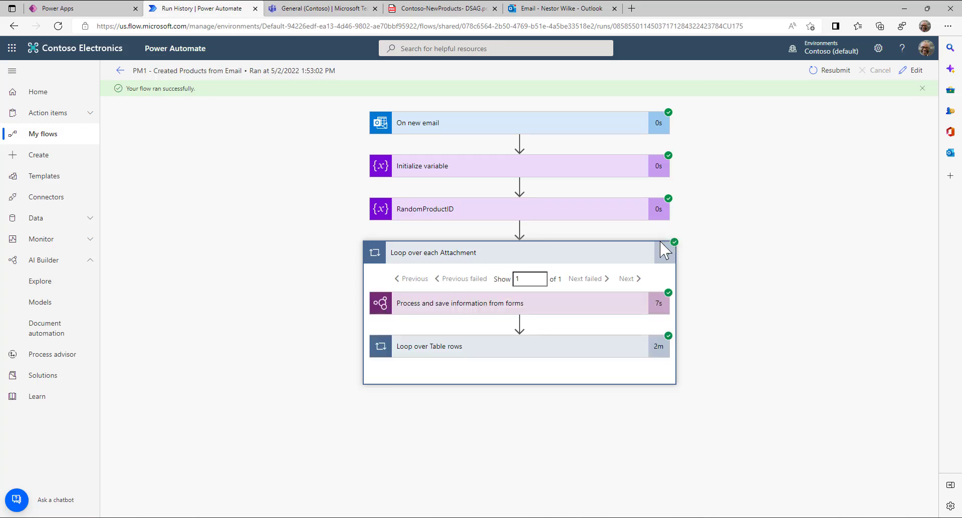
# - Expand the table-row loop to its second iteration and view the adaptive card's response
pyautogui.click(477, 350)
pyautogui.scroll(-2, 339, 387)
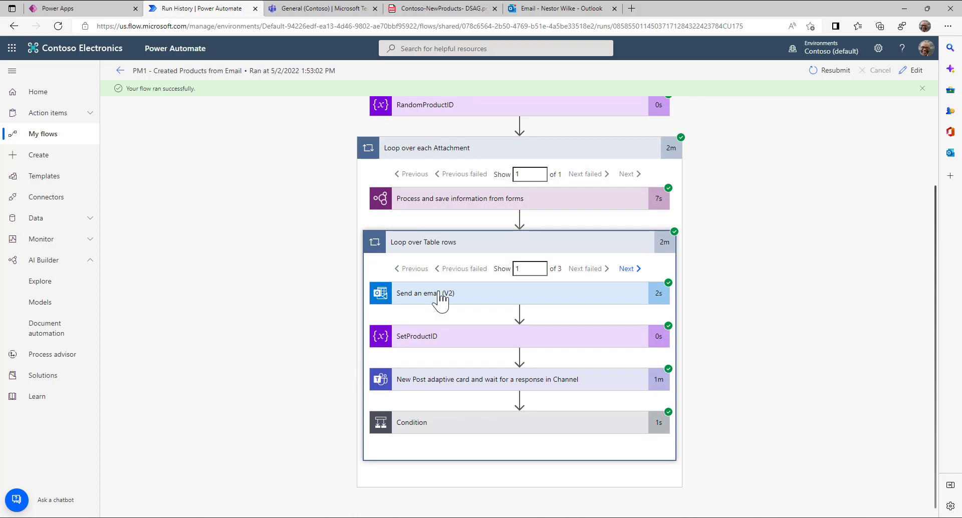
pyautogui.click(623, 270)
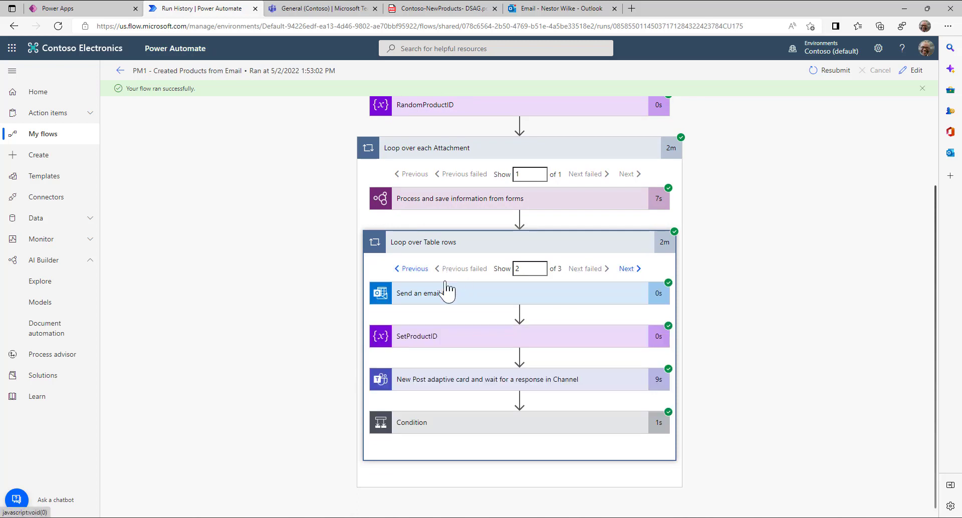
pyautogui.click(417, 388)
pyautogui.scroll(-3, 419, 388)
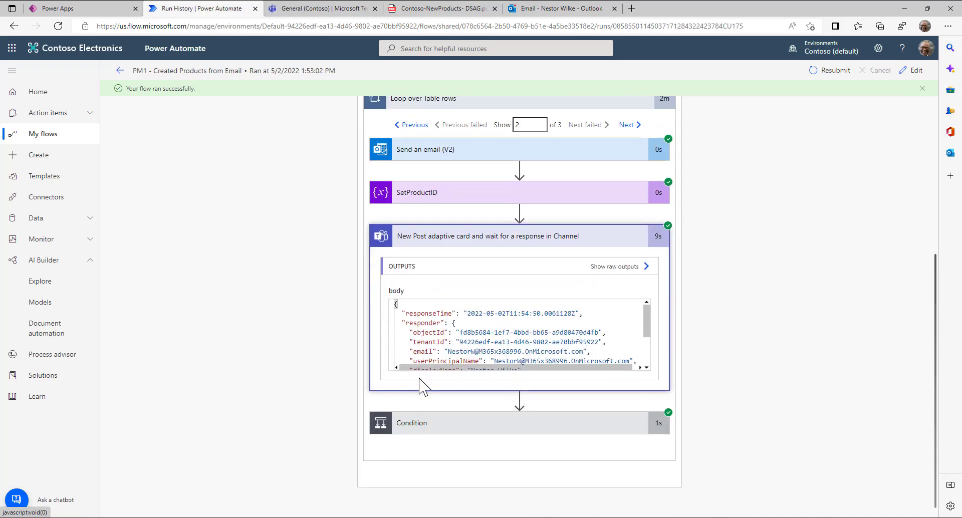
# - Check the condition result and scroll through Add product 2's inputs, including unit of measure and weight
pyautogui.click(422, 430)
pyautogui.scroll(-4, 424, 430)
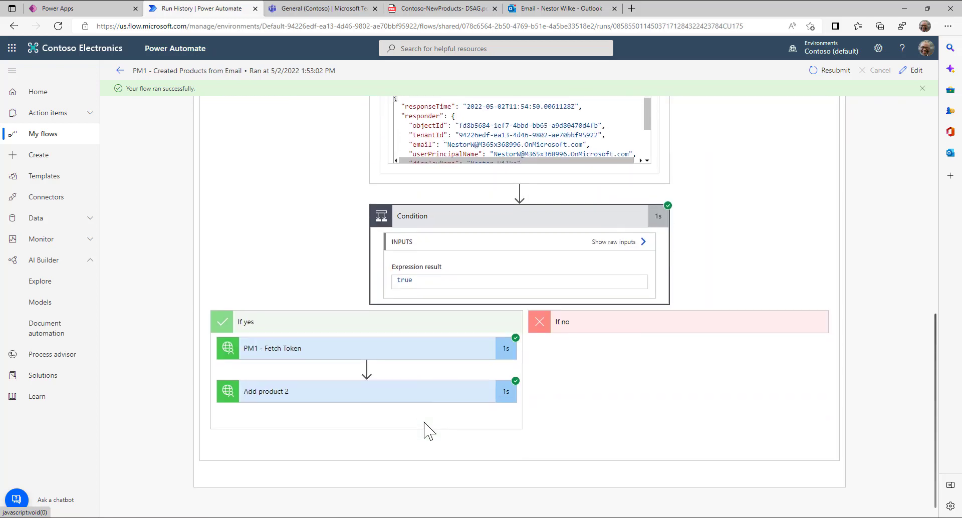
pyautogui.click(263, 396)
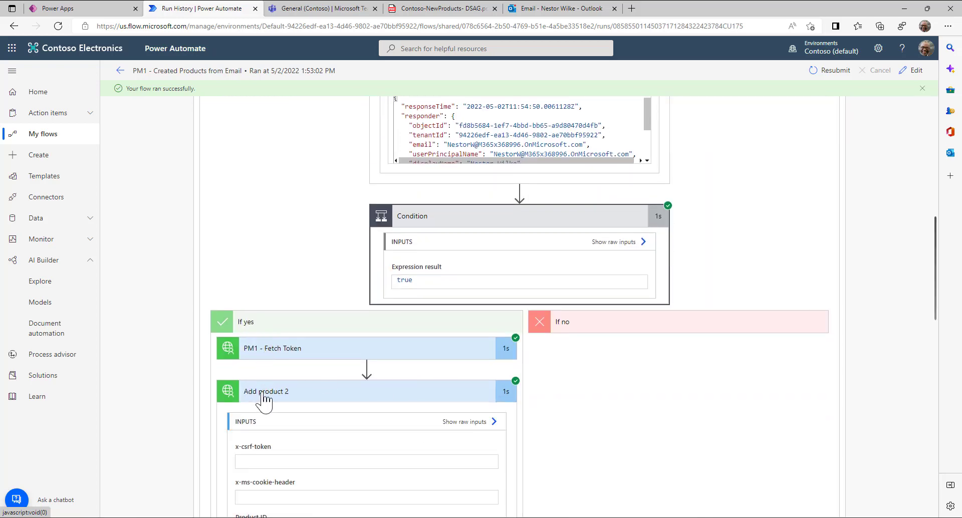
pyautogui.scroll(-6, 270, 393)
pyautogui.click(281, 170)
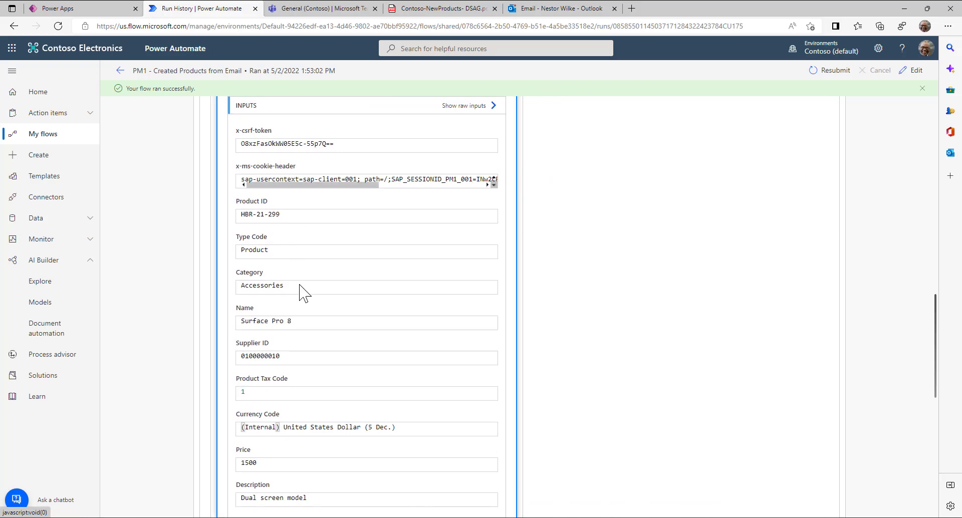
pyautogui.scroll(-3, 303, 320)
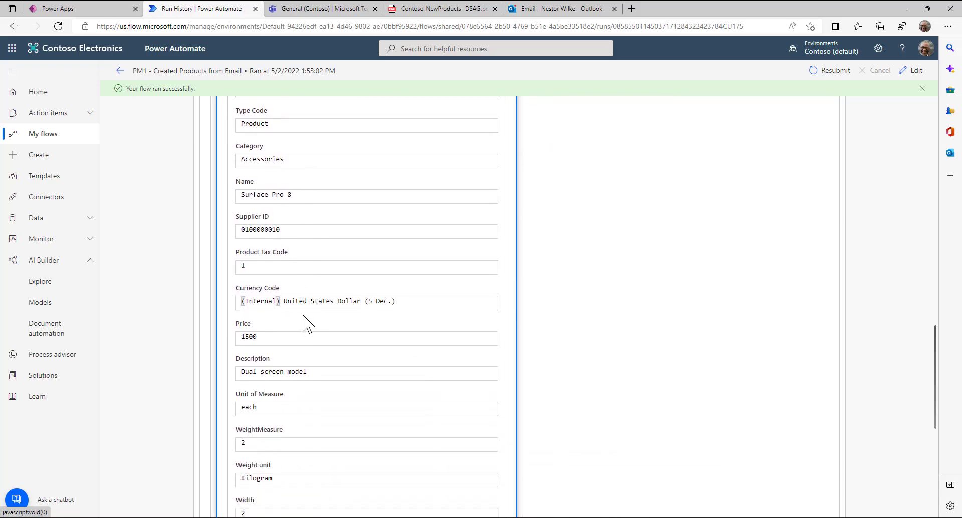
# - Refresh the app's SAP product list to show HBR-20-277 and HBR-21-299, then view the 'Bitte neue Produkte anlegen' email
pyautogui.click(50, 9)
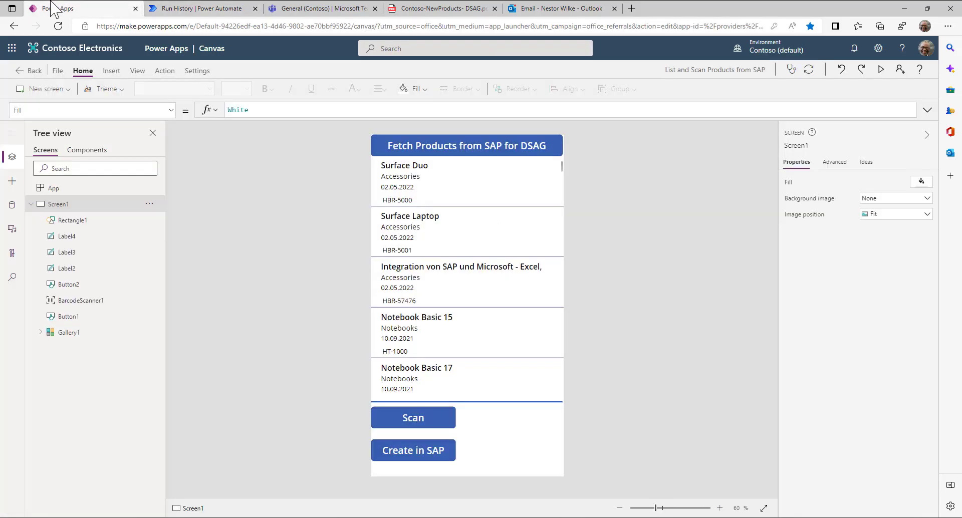
pyautogui.keyDown('alt'); pyautogui.click(440, 148); pyautogui.keyUp('alt')
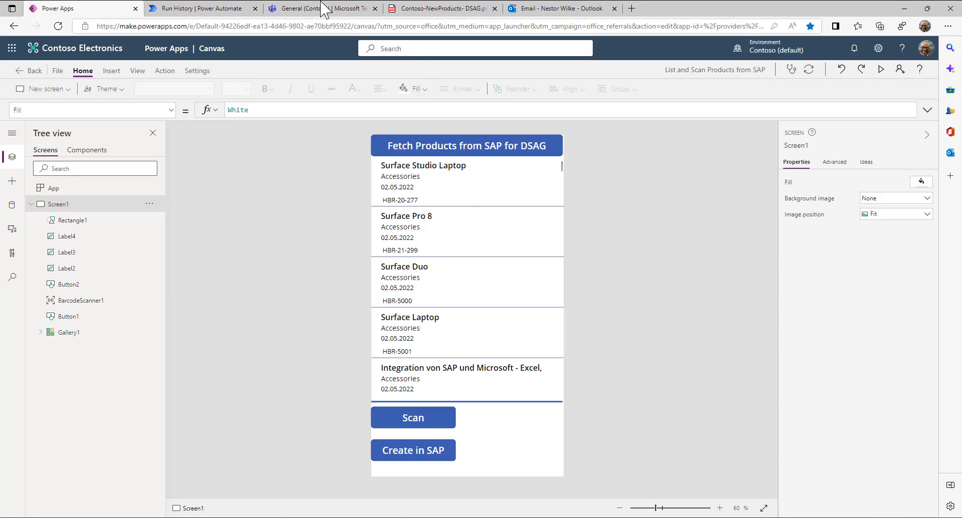
pyautogui.click(516, 9)
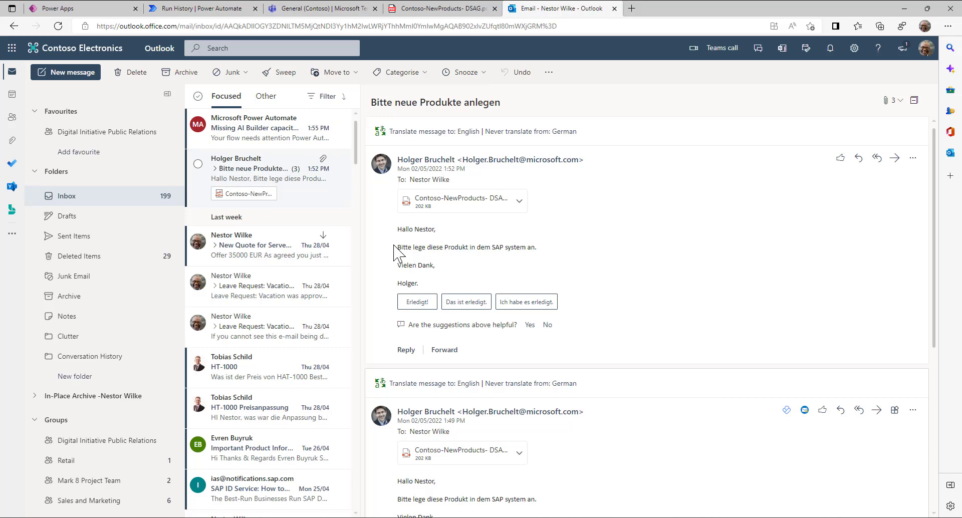
# - Switch to the Teams General channel to see the HBR-20-277, HBR-21-299 and HBR-22-501 confirmations
pyautogui.click(307, 8)
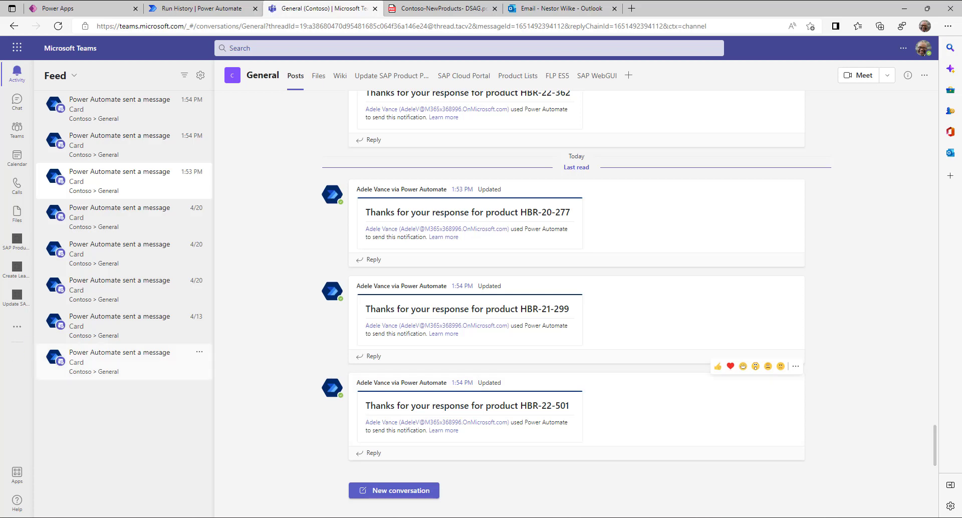
# - Launch the Power Virtual Agents app from the Teams app list
pyautogui.click(16, 330)
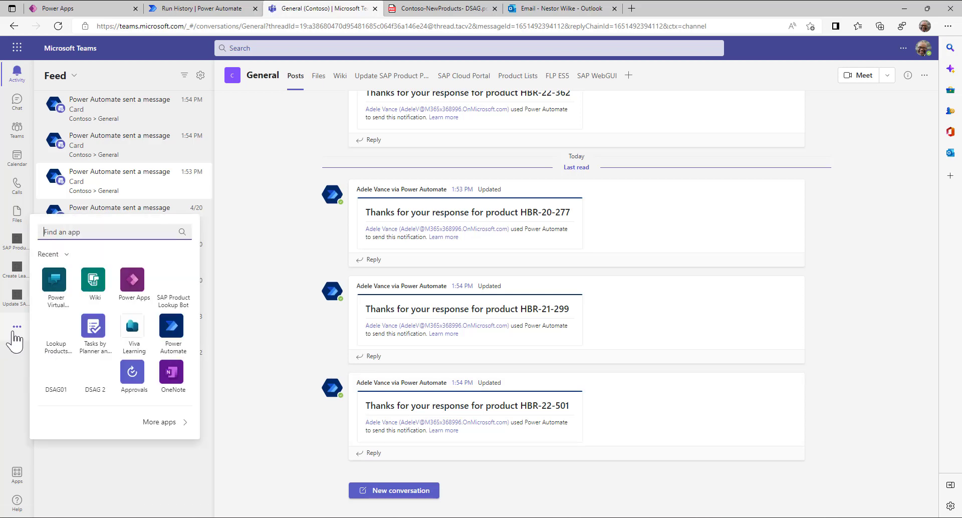
pyautogui.click(56, 284)
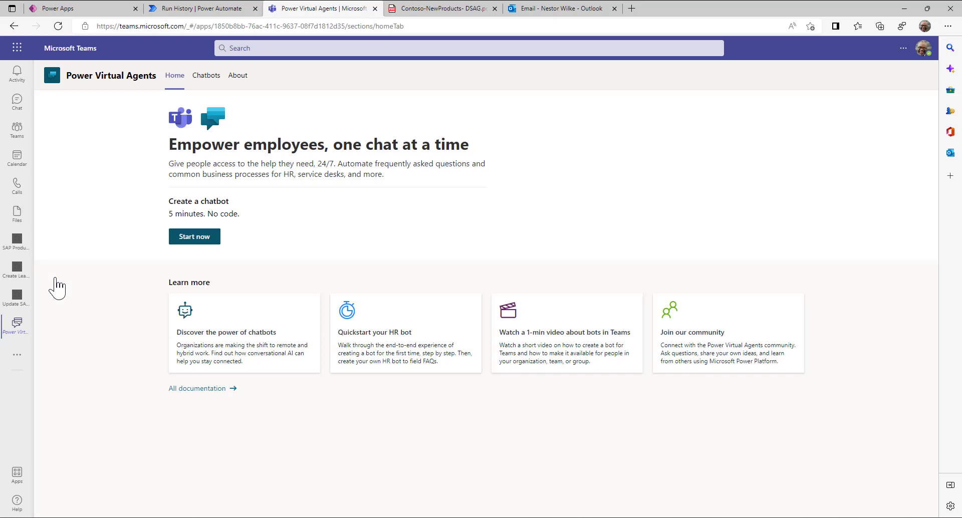
# - Create a chatbot named DSAG02 in the Contoso team with German (DE) as its language
pyautogui.click(188, 237)
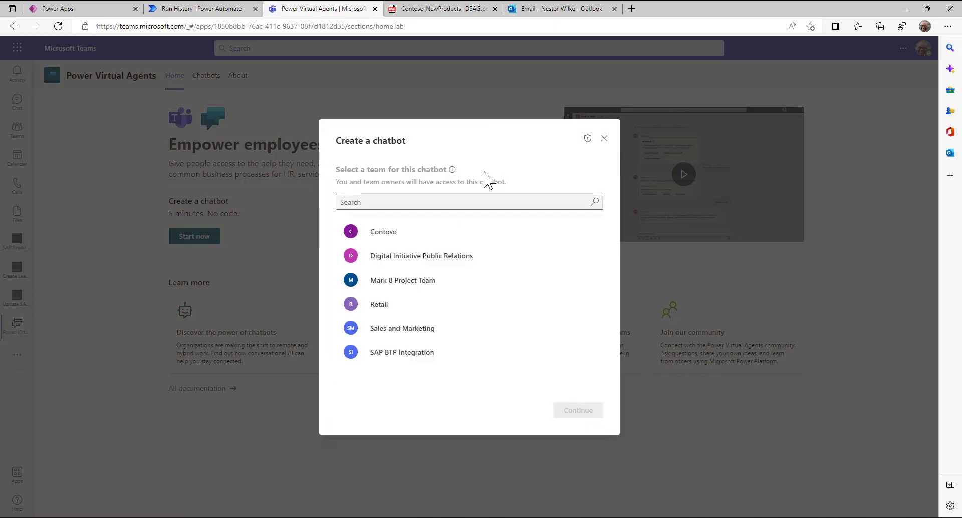
pyautogui.click(368, 233)
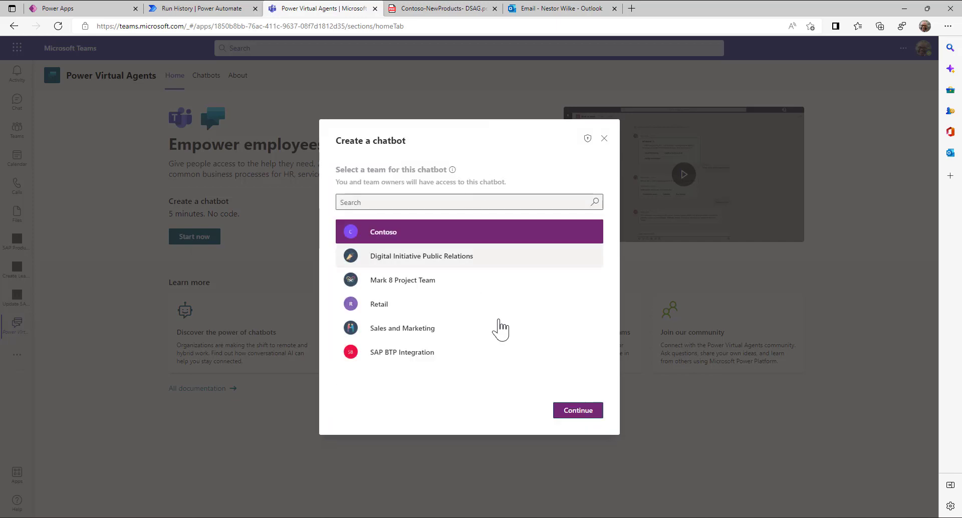
pyautogui.click(578, 411)
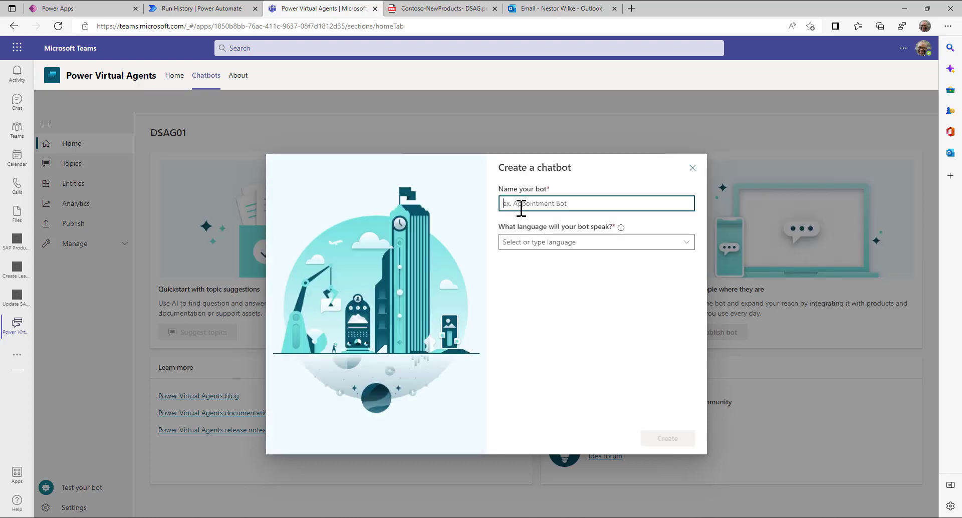
pyautogui.click(521, 208)
pyautogui.write('DSAG02')
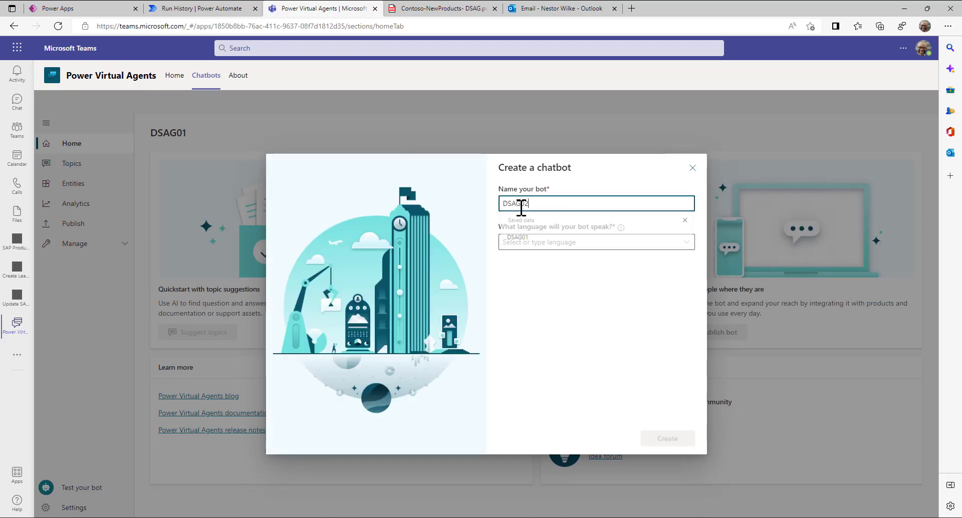
pyautogui.click(527, 242)
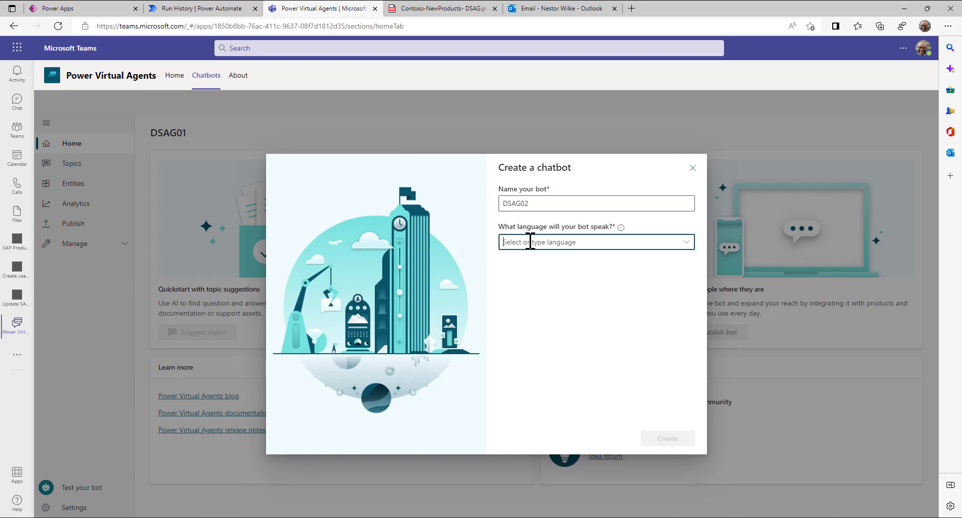
pyautogui.click(521, 332)
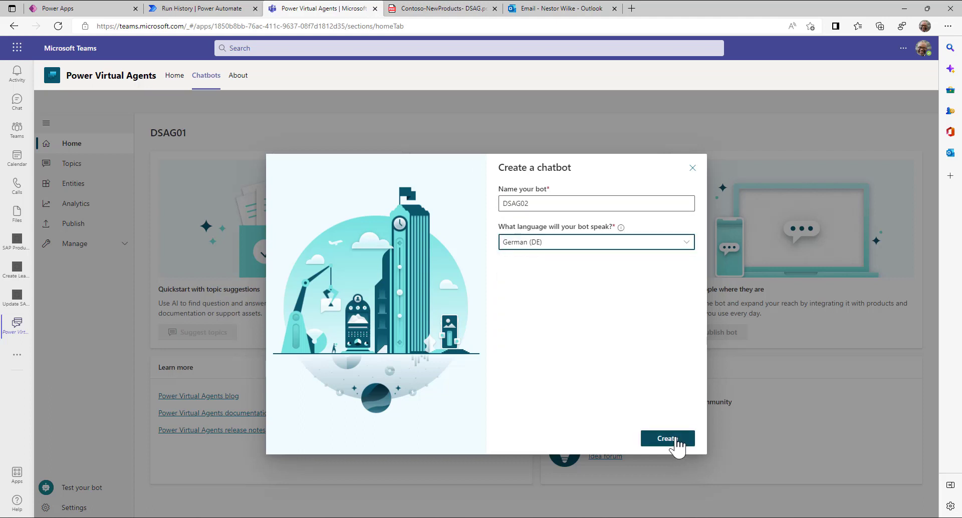
pyautogui.click(673, 439)
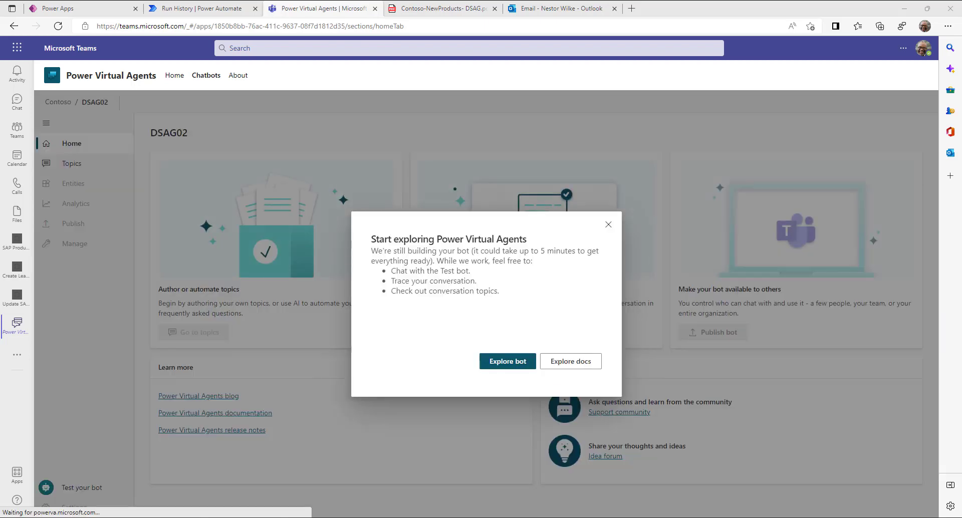
# - Explore the finished DSAG02 bot and show its Topics page with 12 existing topics
pyautogui.click(508, 365)
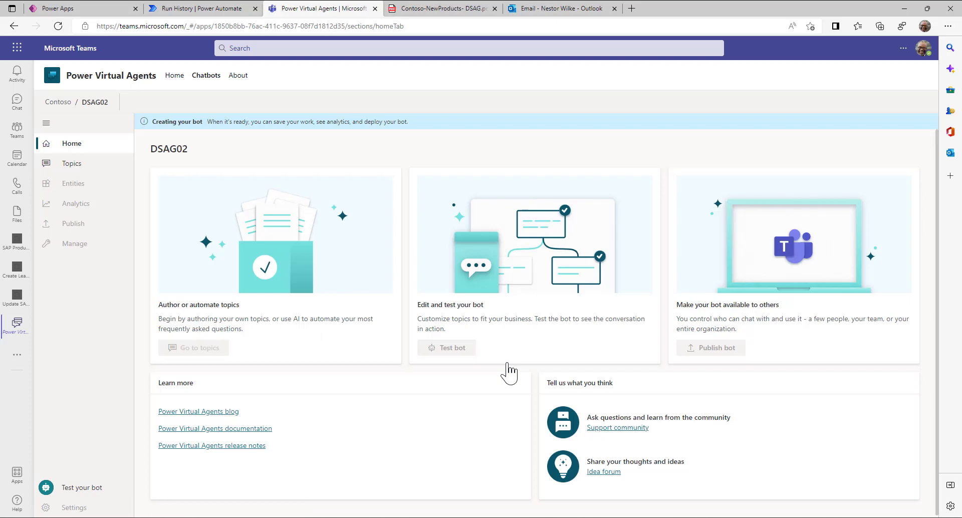
pyautogui.click(70, 165)
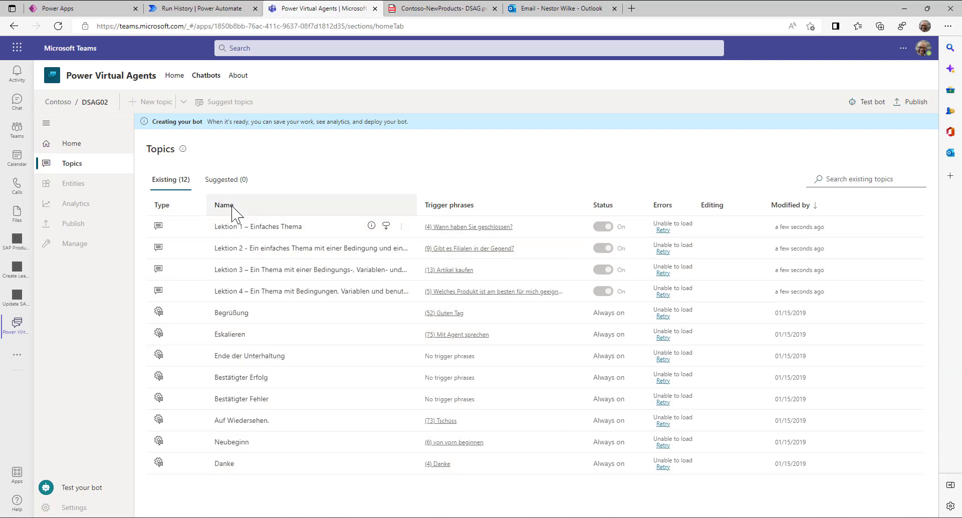
pyautogui.click(258, 460)
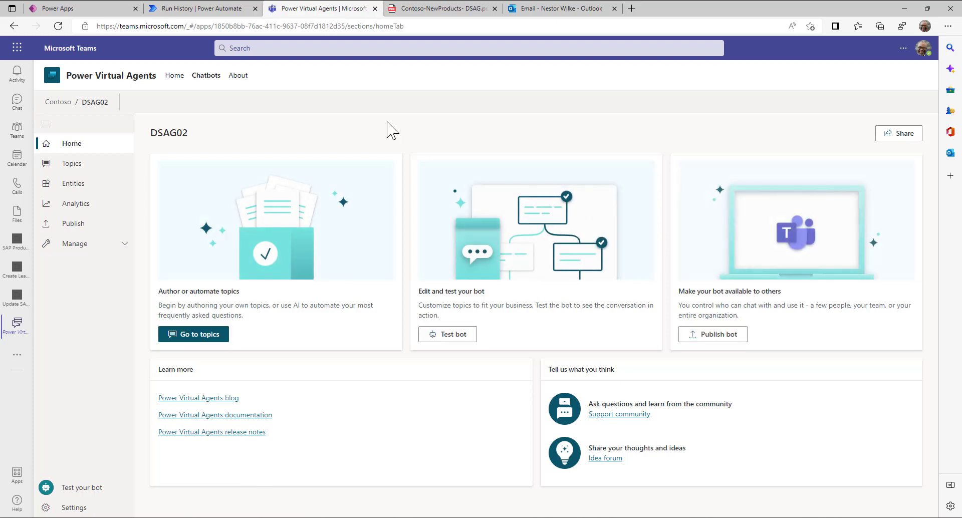
pyautogui.click(69, 167)
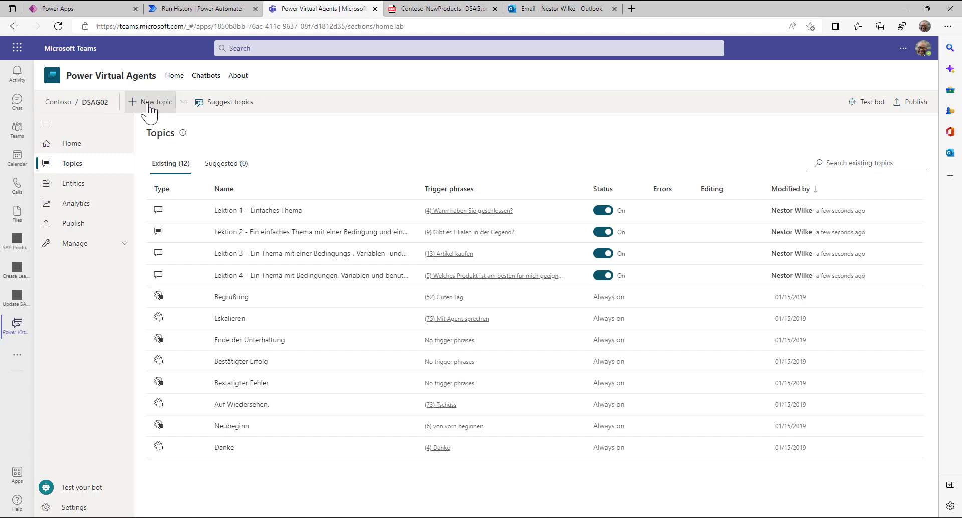
# - Start a blank topic with trigger phrases SAP, Produkt and Material, and begin its message
pyautogui.click(184, 104)
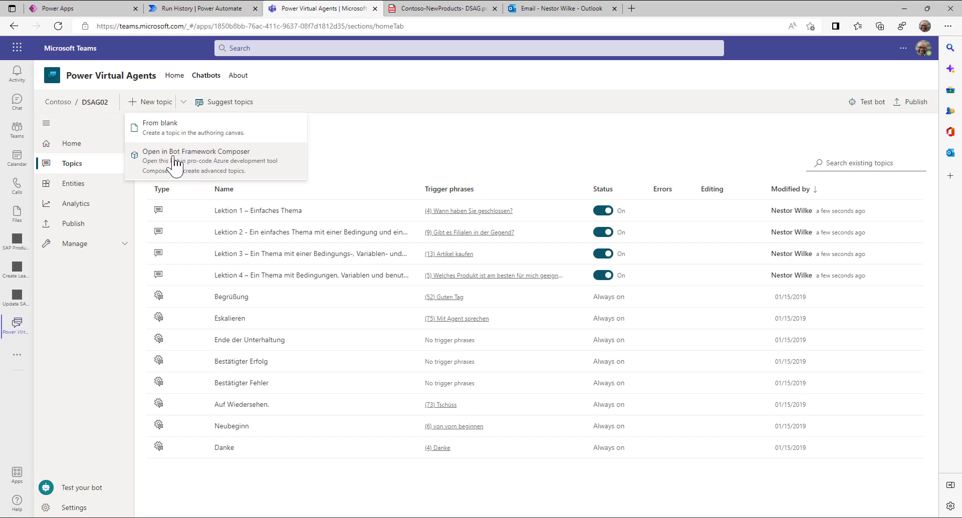
pyautogui.click(154, 130)
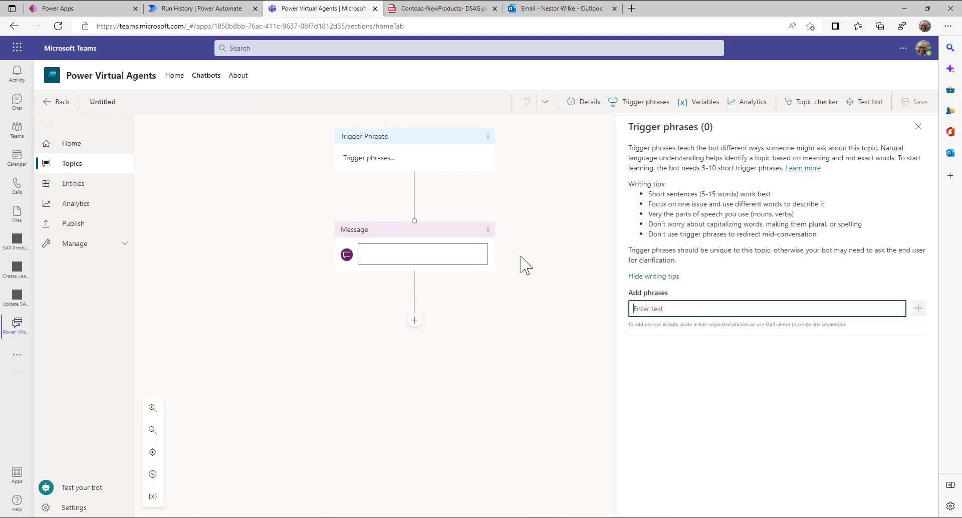
pyautogui.write('SAP')
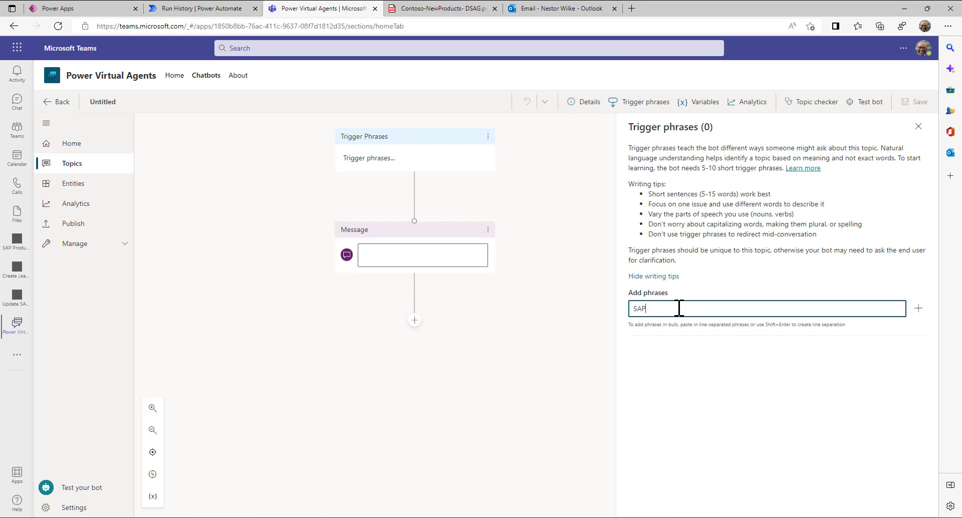
pyautogui.press('Return')
pyautogui.write('Produkt')
pyautogui.press('Return')
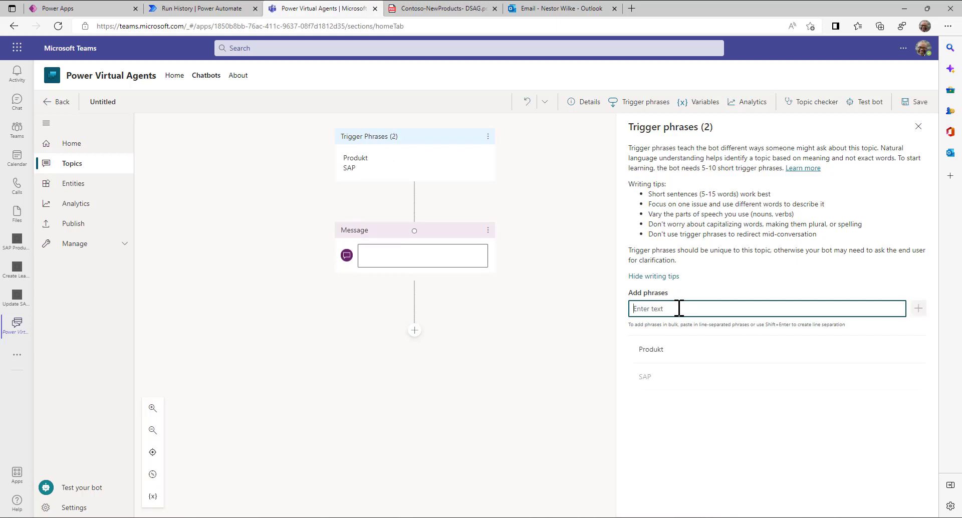
pyautogui.write('Material')
pyautogui.press('Return')
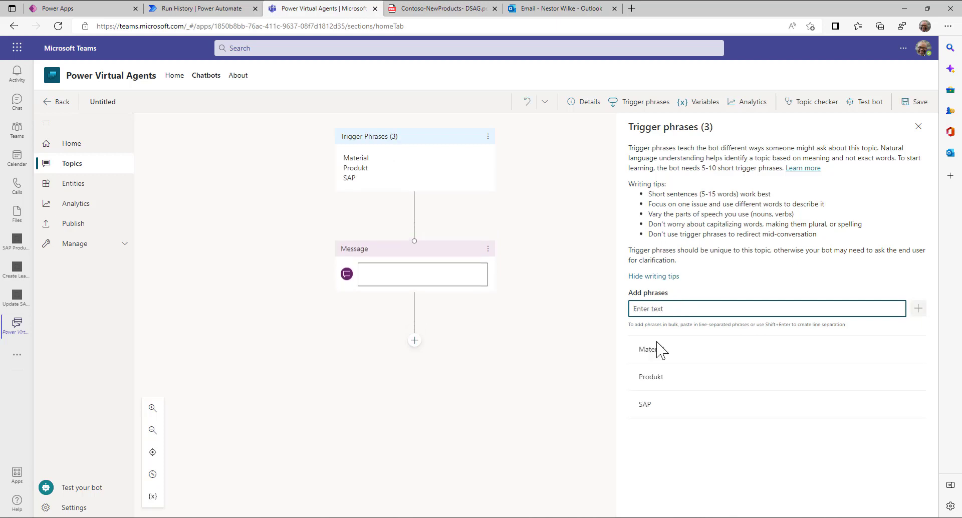
pyautogui.click(445, 283)
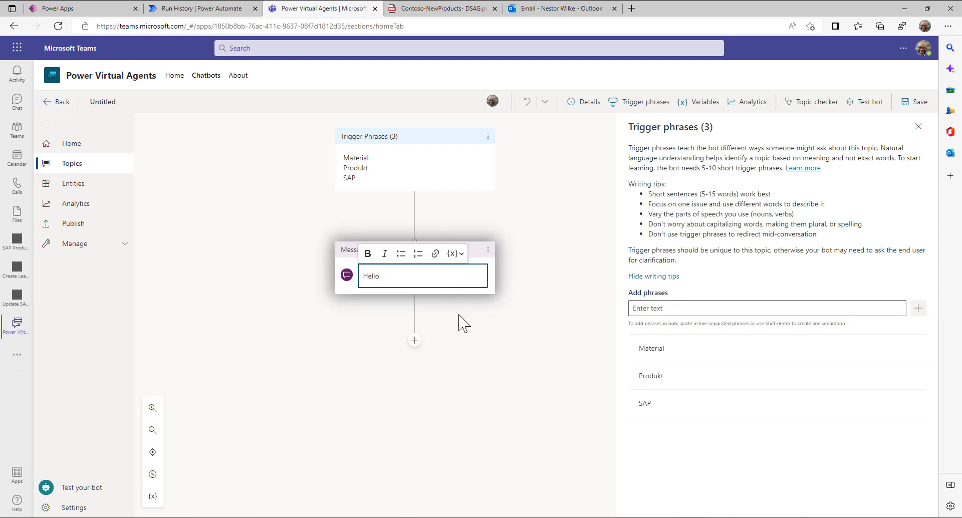
# - Add a question node saving the user's entire response into variable produktID
pyautogui.click(415, 341)
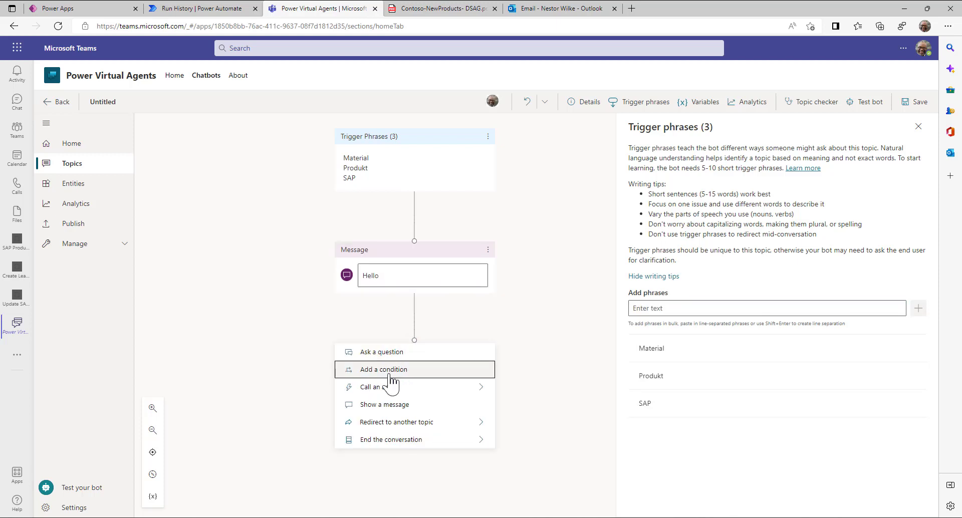
pyautogui.click(383, 353)
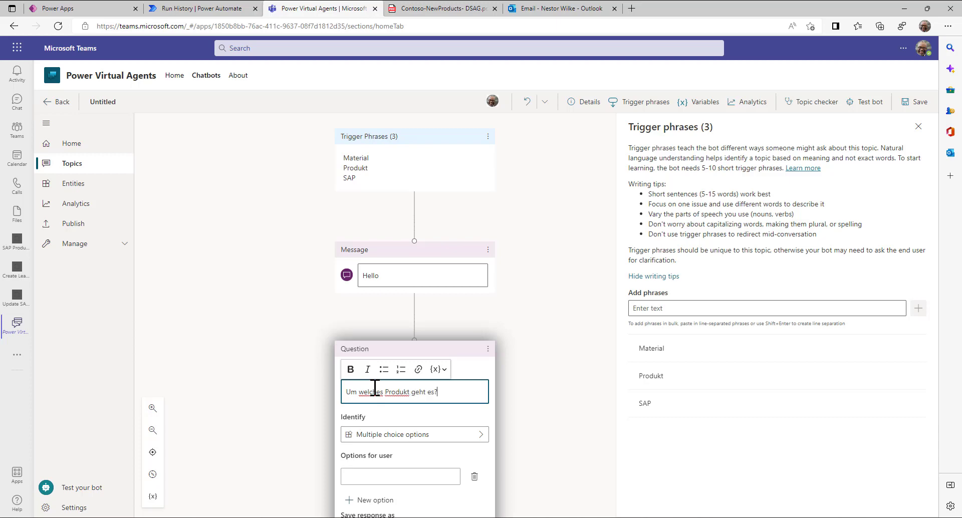
pyautogui.scroll(-3, 426, 394)
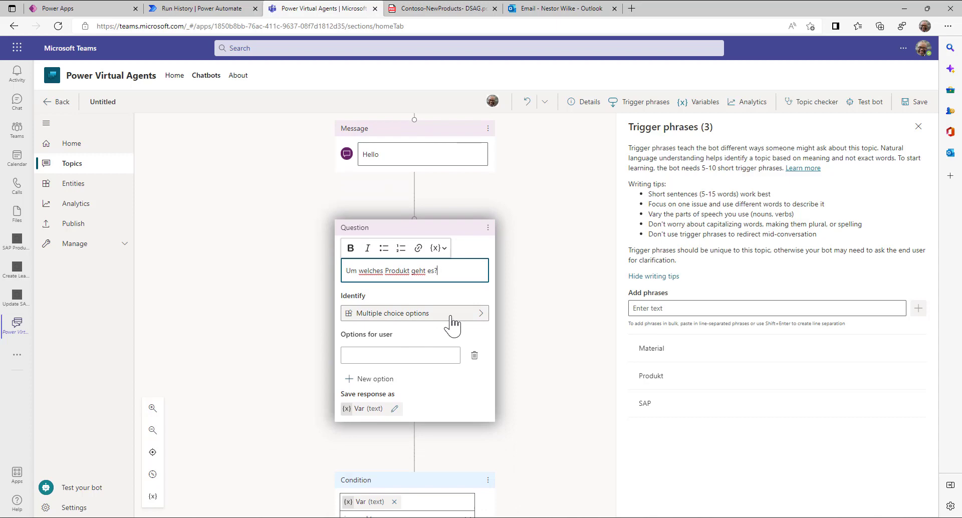
pyautogui.click(473, 314)
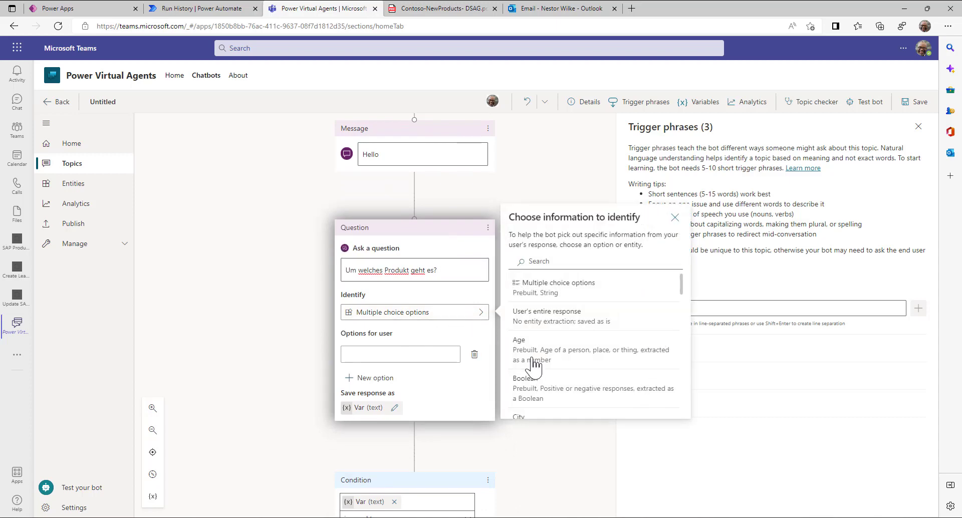
pyautogui.click(558, 323)
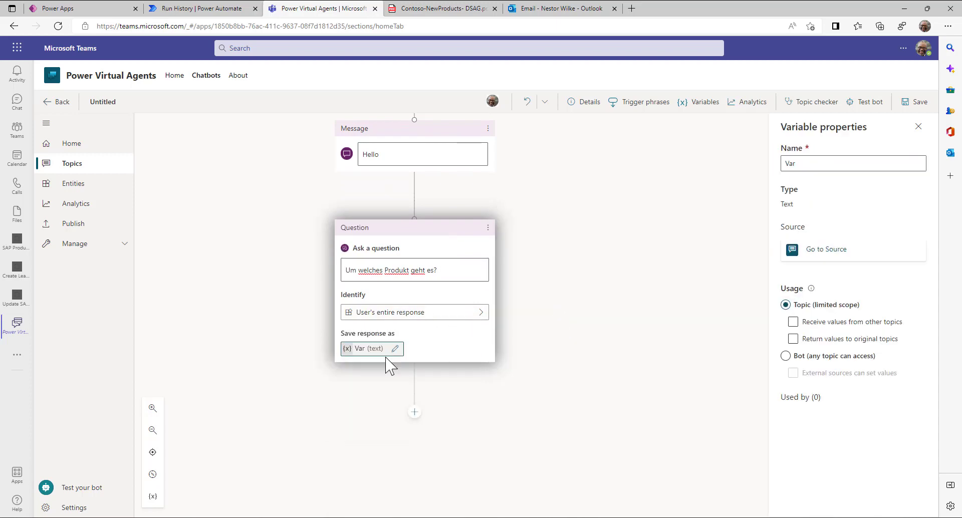
pyautogui.moveTo(802, 165); pyautogui.dragTo(770, 166)
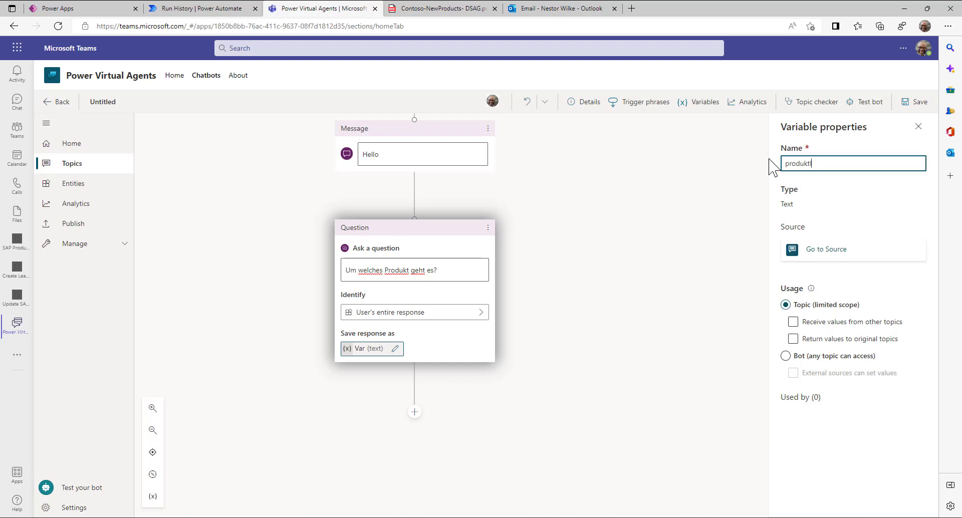
pyautogui.click(657, 304)
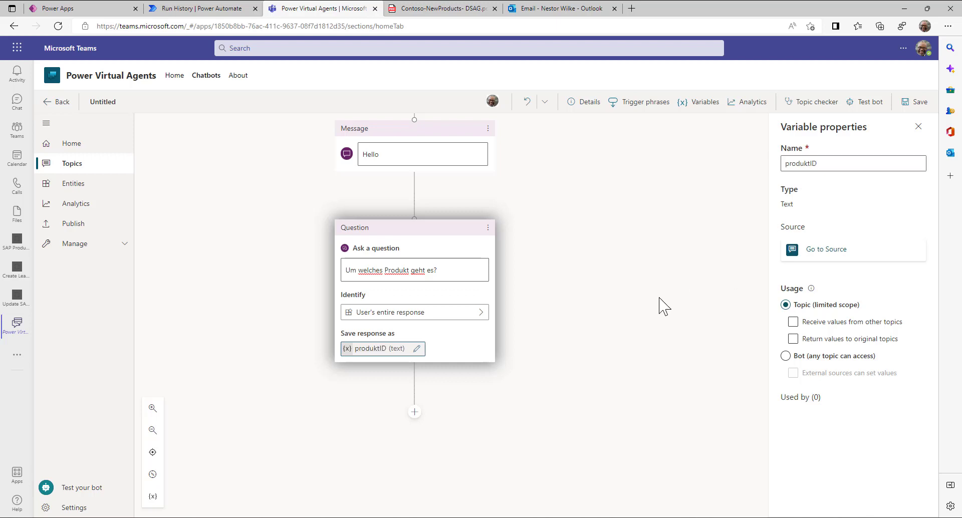
# - Add a Call an action node below the question to list the available flows
pyautogui.click(414, 413)
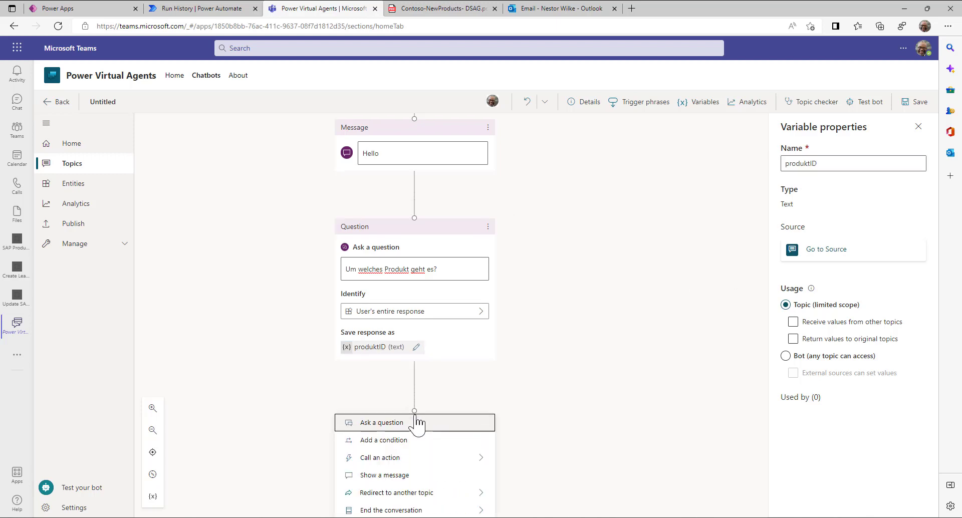
pyautogui.scroll(-4, 548, 411)
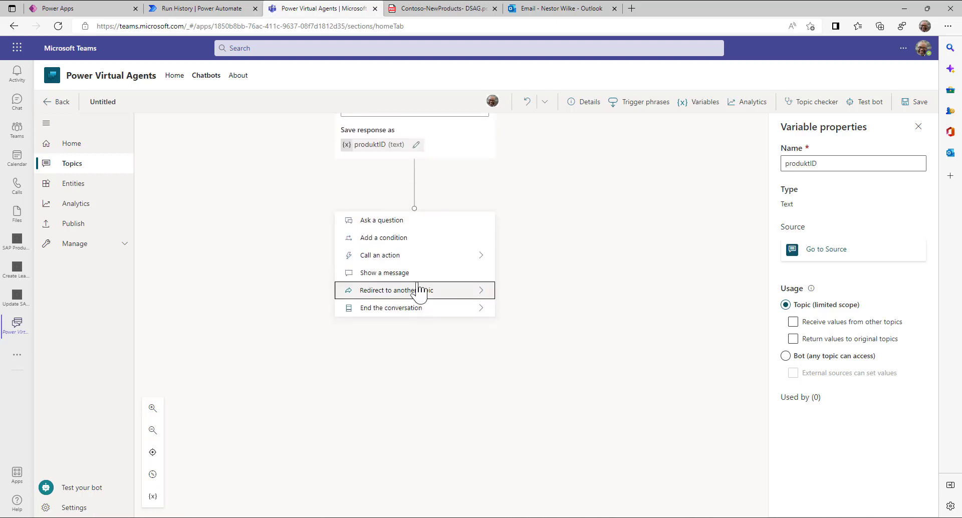
pyautogui.click(474, 256)
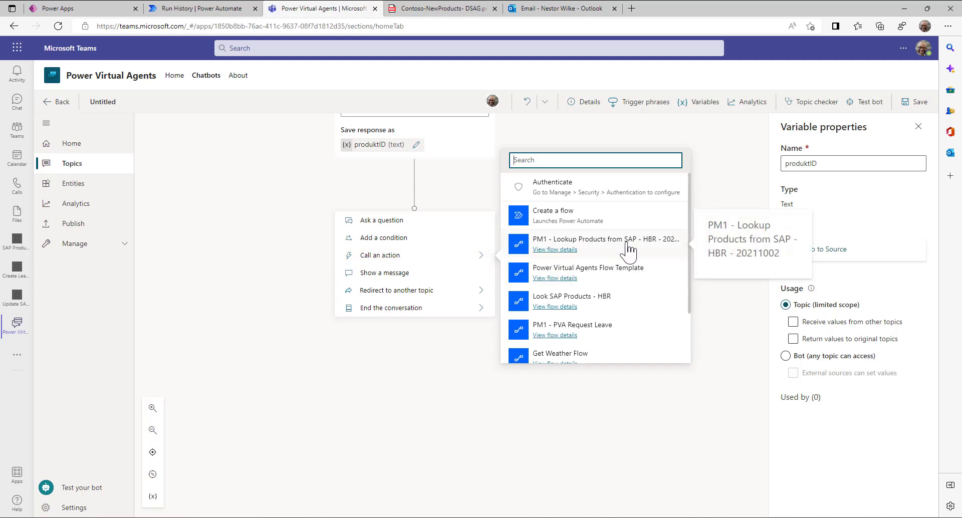
# - Call the PM1 - Lookup Products from SAP flow, passing produktID as ProductID
pyautogui.click(562, 240)
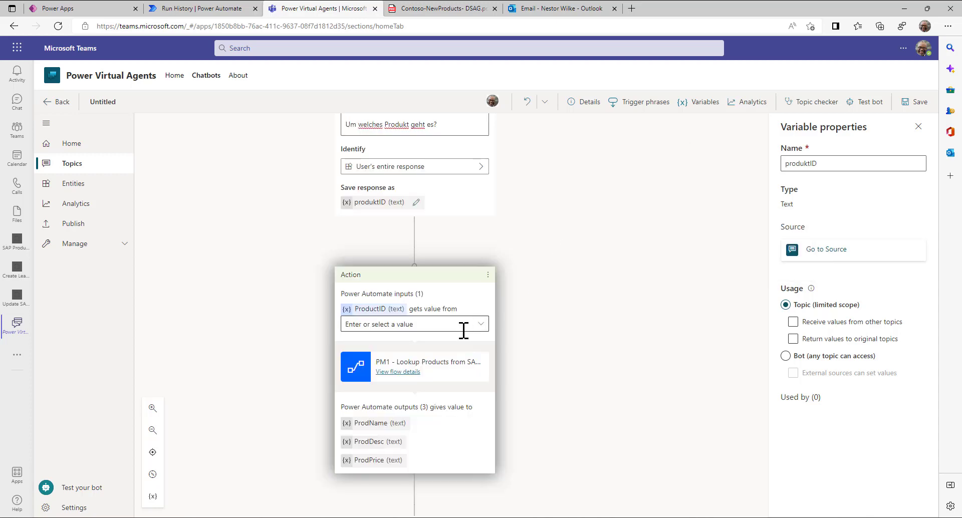
pyautogui.click(484, 324)
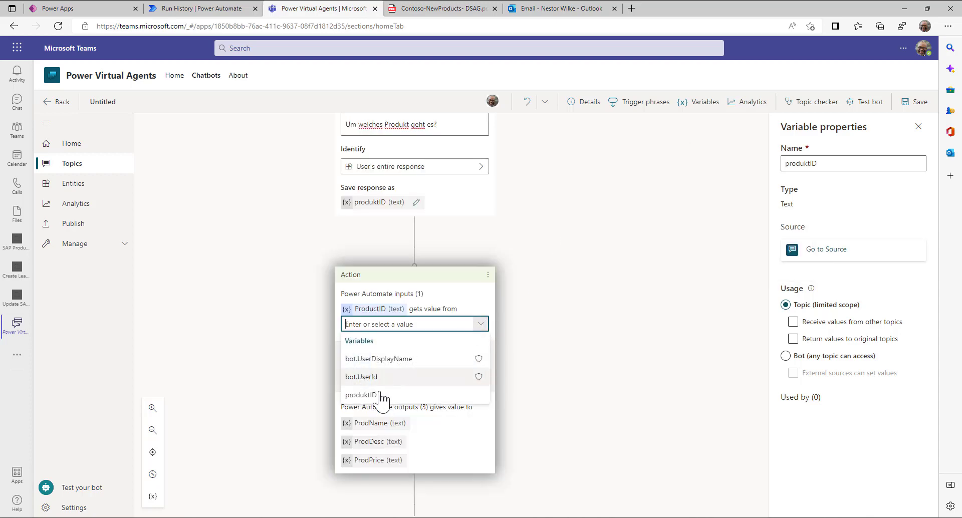
pyautogui.click(360, 395)
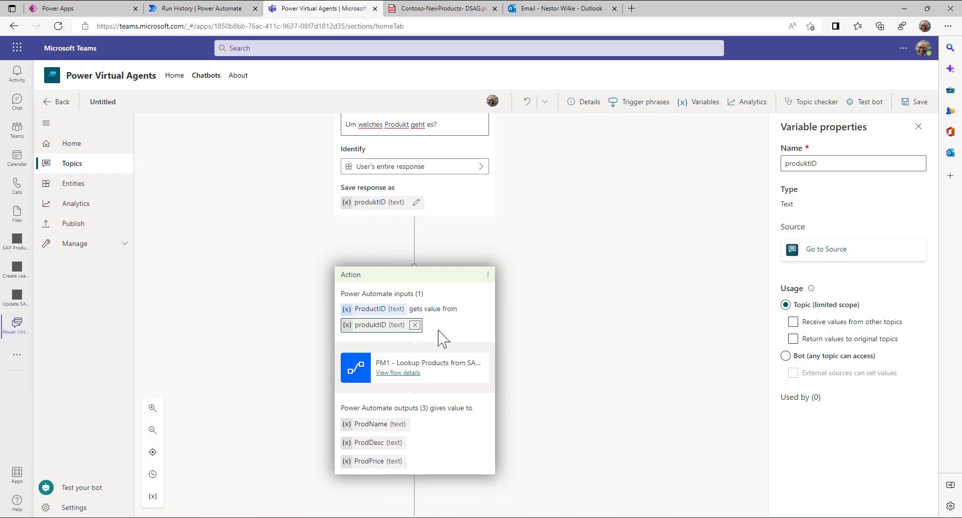
pyautogui.scroll(-3, 543, 423)
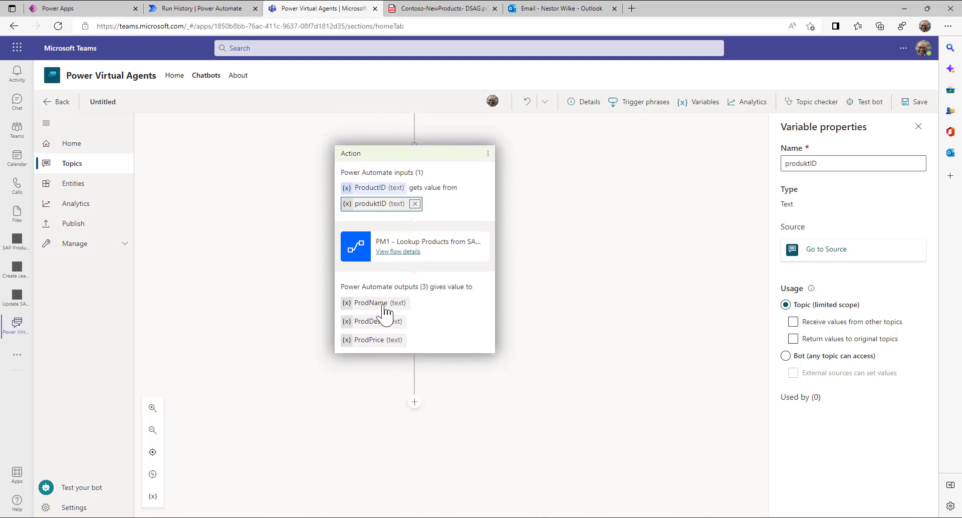
# - Add a message node beginning 'Produkt {produktID} ist ein'
pyautogui.click(416, 406)
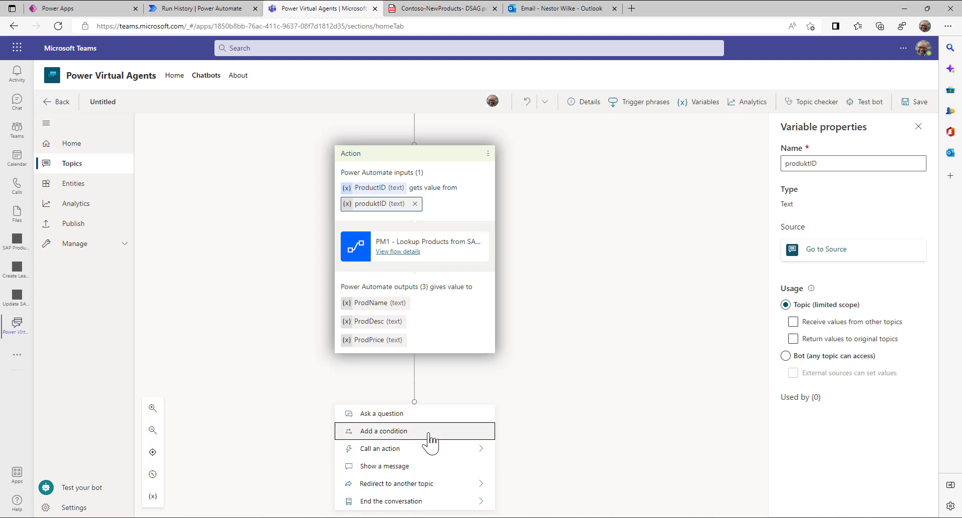
pyautogui.scroll(-1, 430, 444)
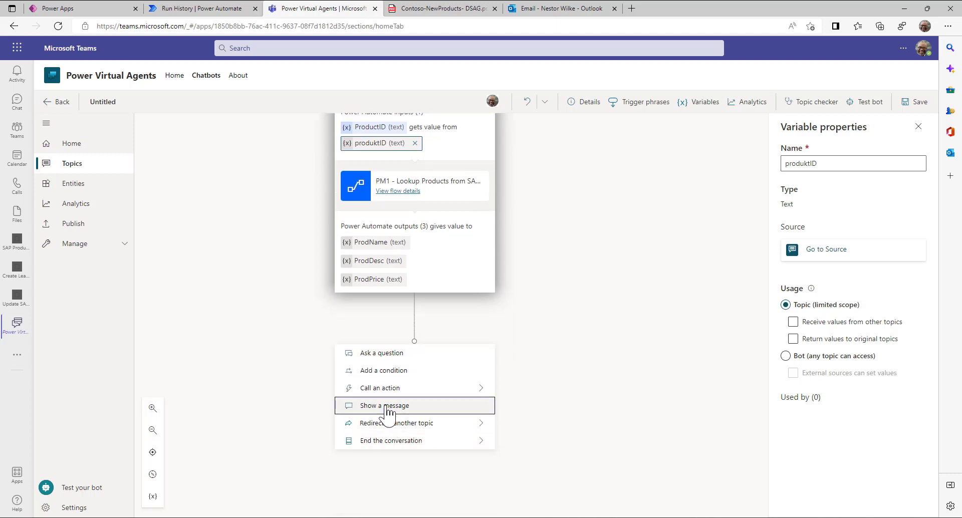
pyautogui.click(387, 408)
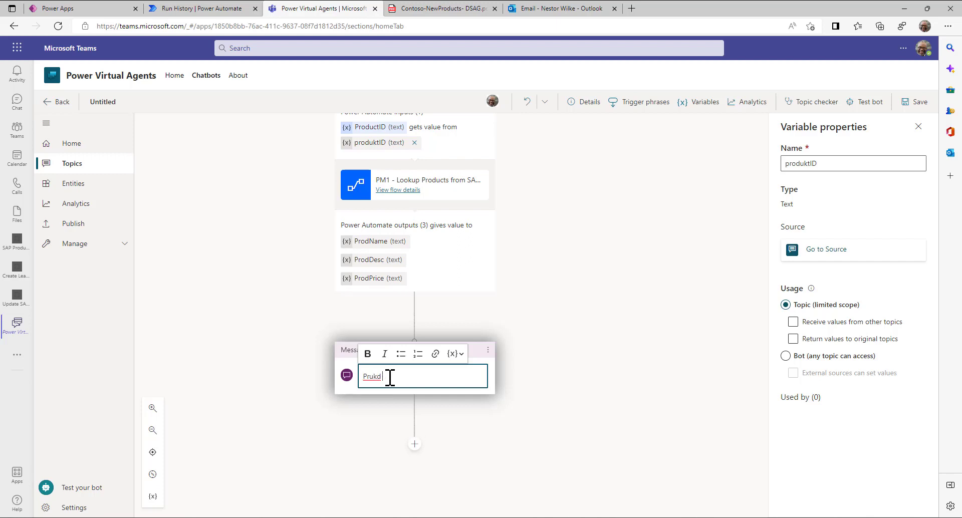
pyautogui.write('Produkt')
pyautogui.click(455, 354)
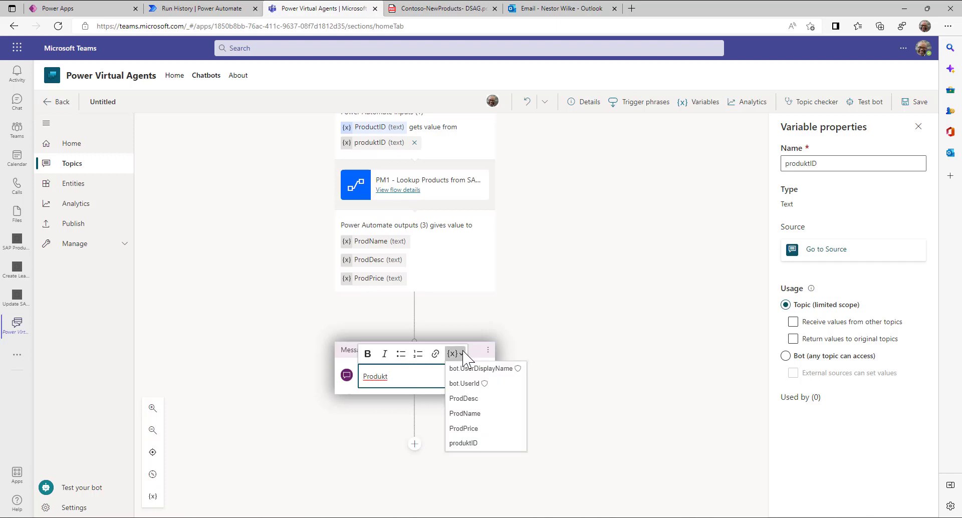
pyautogui.click(463, 443)
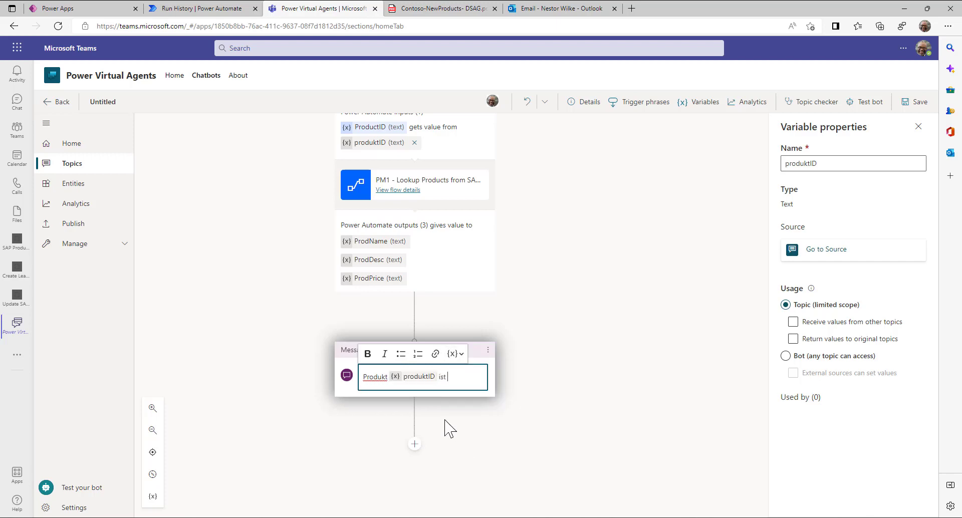
pyautogui.write('ist ein')
pyautogui.click(455, 353)
pyautogui.click(464, 413)
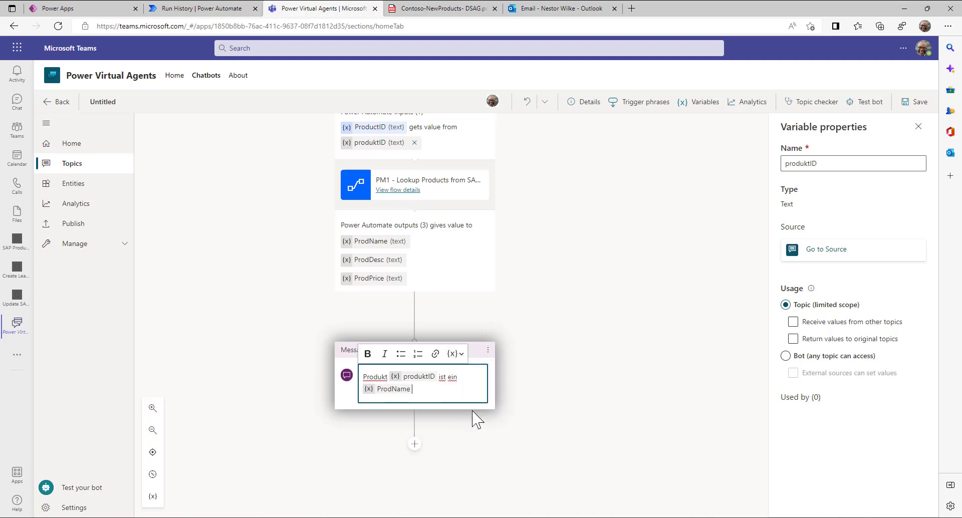
pyautogui.press('BackSpace')
# - Complete the message with the ProdName, ProdDesc and ProdPrice variables
pyautogui.write('.')
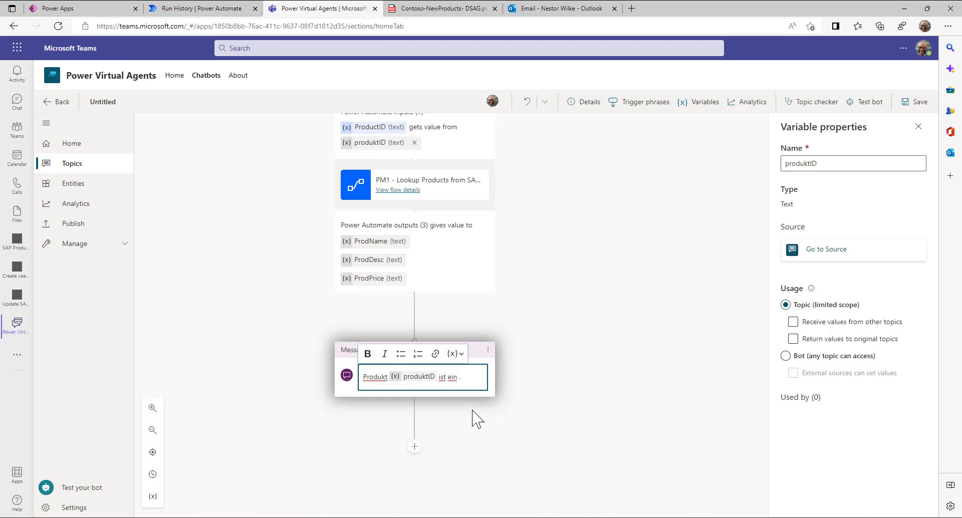
pyautogui.scroll(1, 471, 418)
pyautogui.click(454, 413)
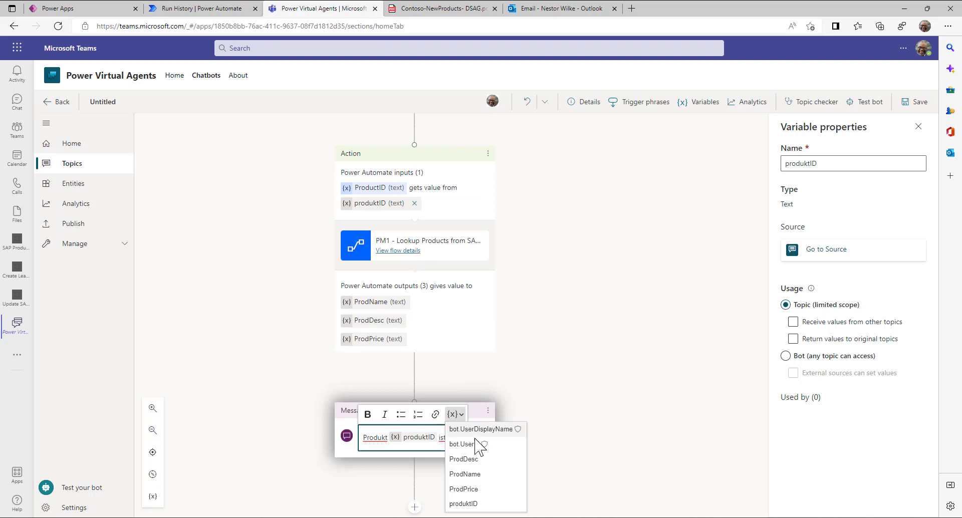
pyautogui.click(474, 476)
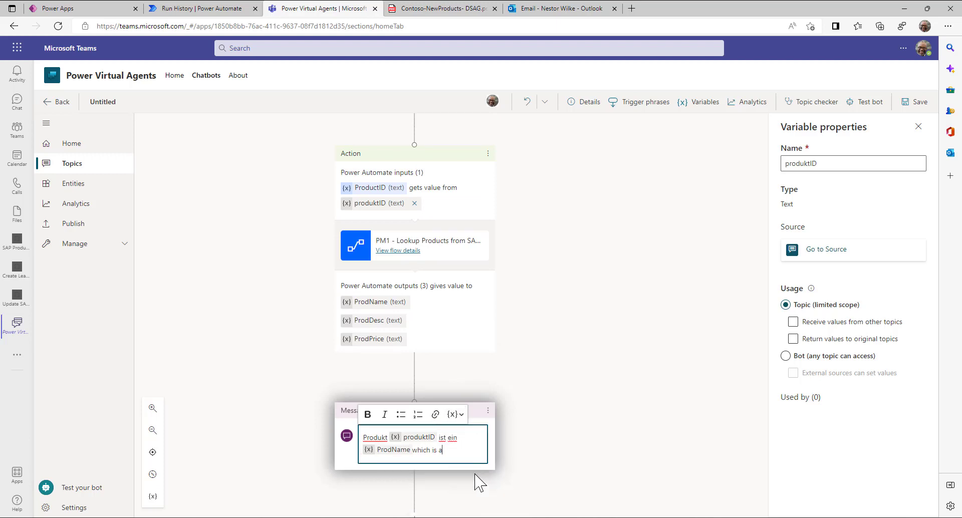
pyautogui.click(454, 414)
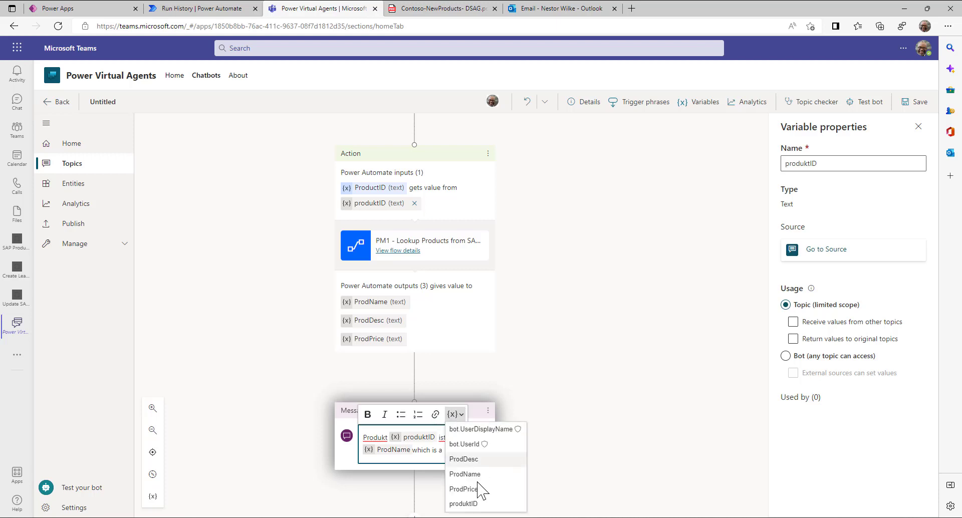
pyautogui.click(475, 460)
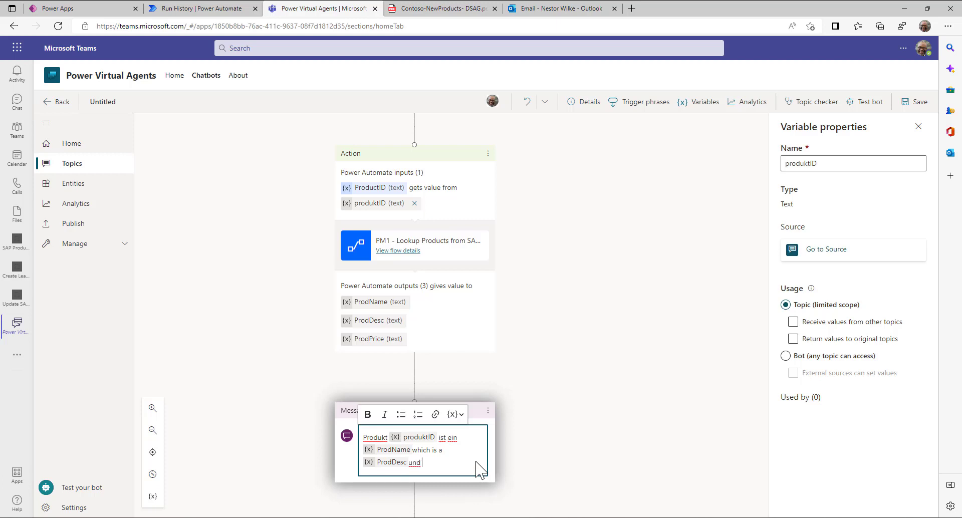
pyautogui.click(454, 414)
pyautogui.click(473, 490)
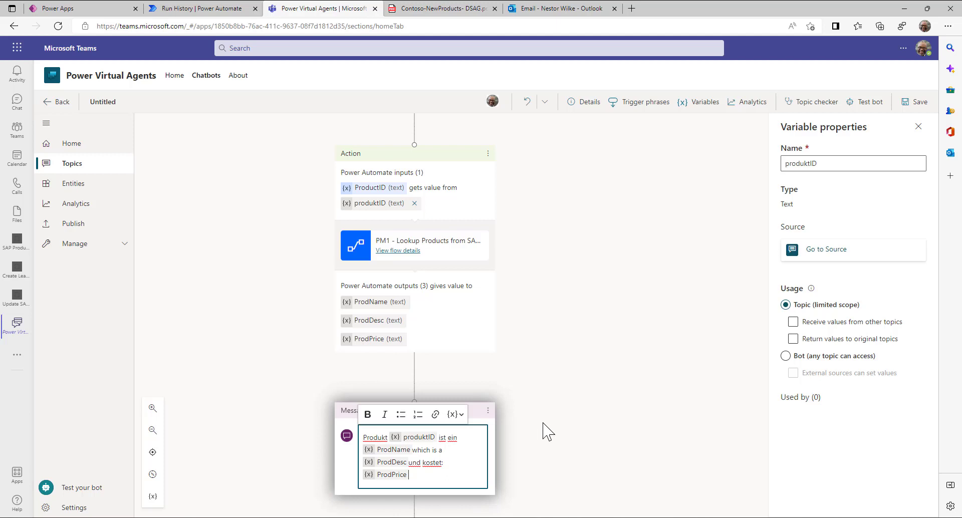
pyautogui.click(546, 431)
# - Save the topic
pyautogui.click(921, 103)
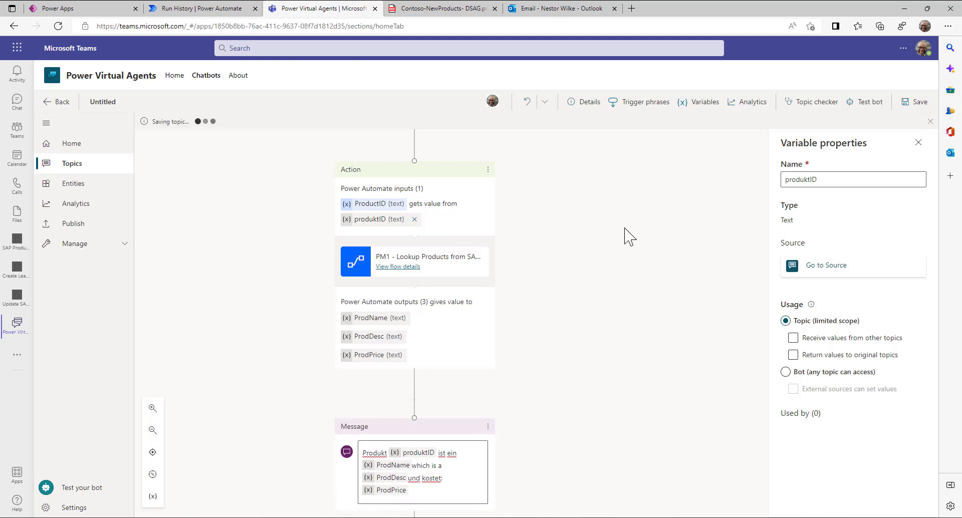
pyautogui.scroll(1, 638, 228)
pyautogui.scroll(4, 637, 228)
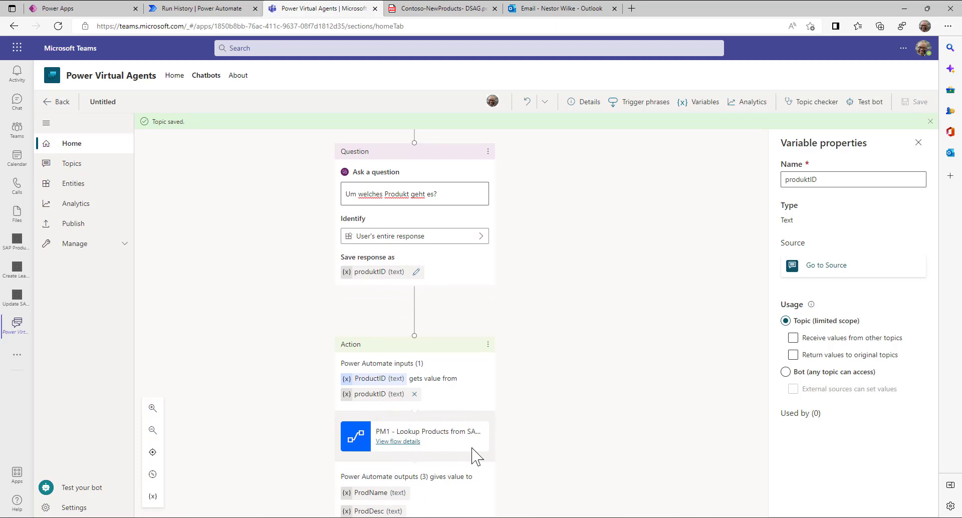
# - In the Test bot pane, send 'Hi' and 'ich brauche information zu einem SAP Prodsukt'
pyautogui.click(72, 491)
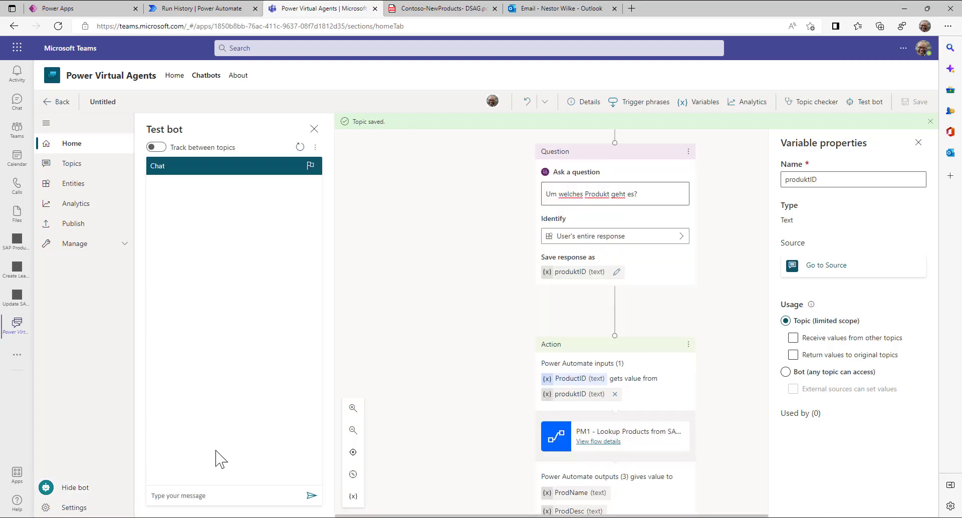
pyautogui.click(197, 494)
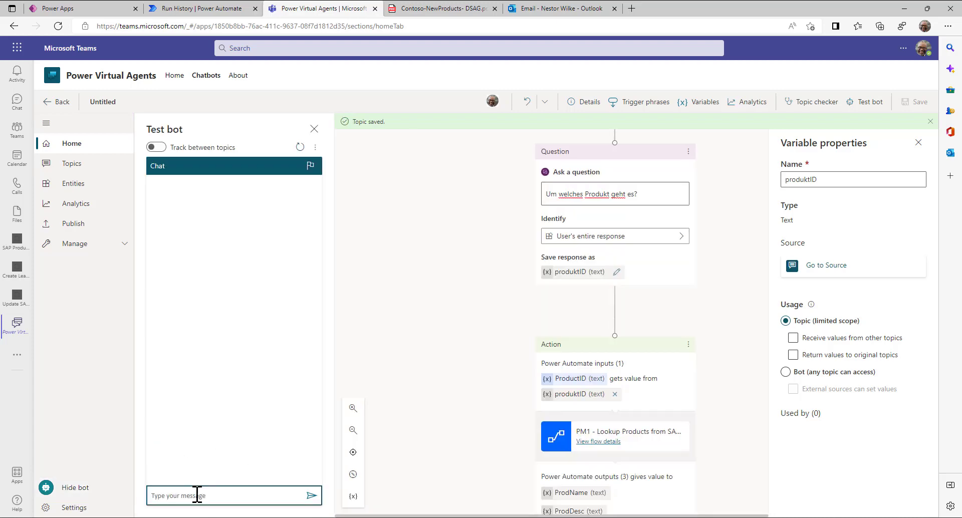
pyautogui.write('Hi')
pyautogui.press('Return')
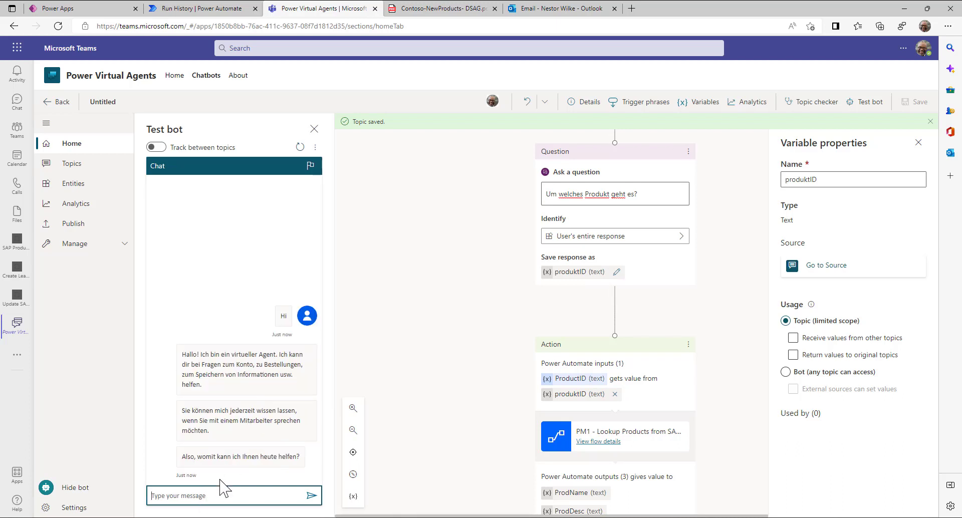
pyautogui.click(216, 500)
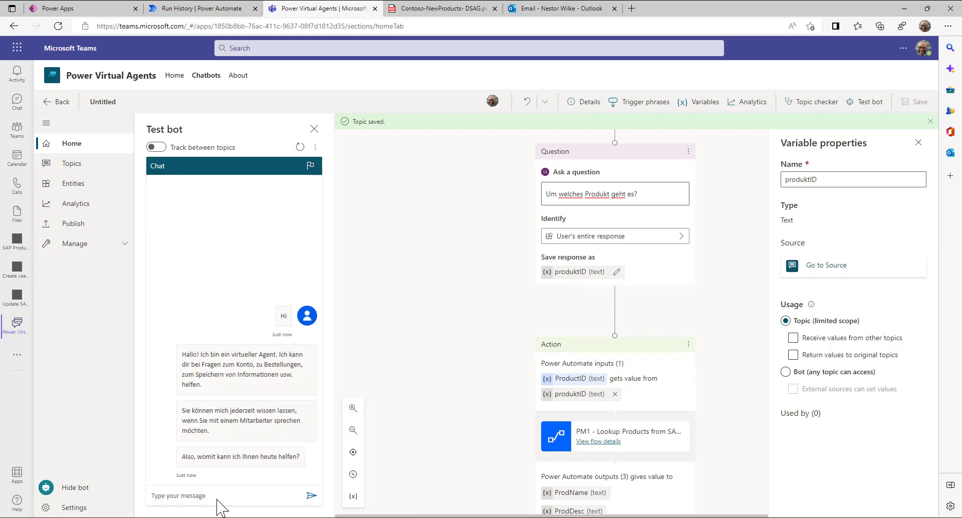
pyautogui.click(218, 497)
pyautogui.write('ich')
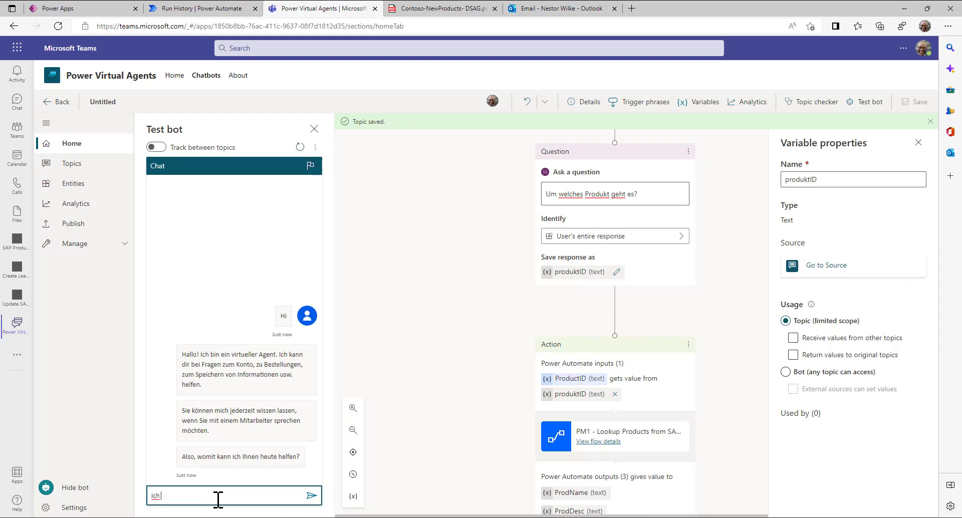
pyautogui.write(' brauche informatio')
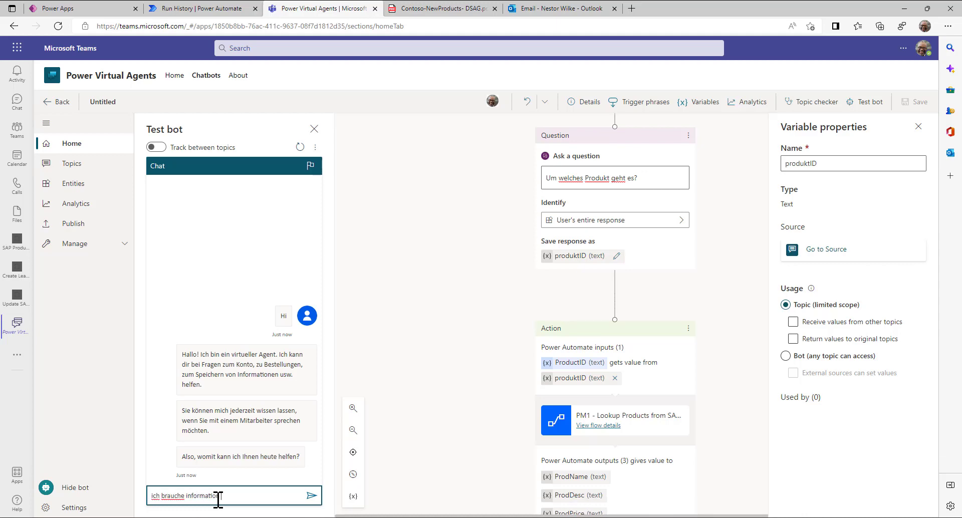
pyautogui.write('n zu einem SAP Prodsukt')
pyautogui.press('Return')
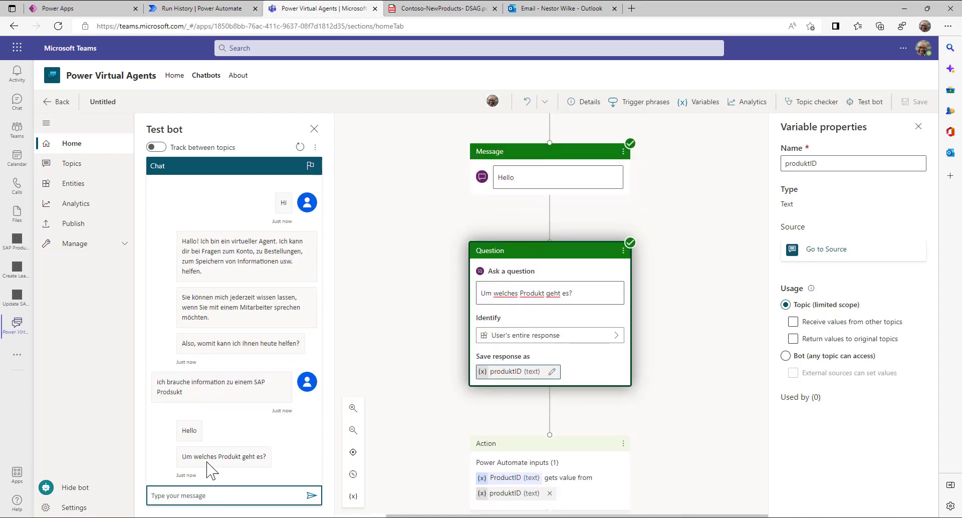
# - Answer with product HT-1000 and highlight the returned Notebook Basic 15 description and price 379
pyautogui.click(221, 456)
pyautogui.moveTo(181, 456); pyautogui.dragTo(253, 455)
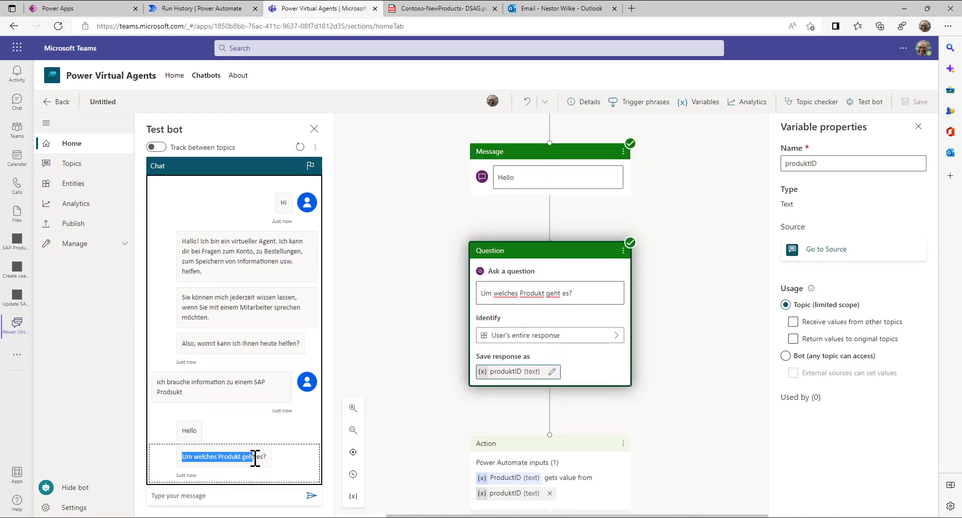
pyautogui.click(213, 494)
pyautogui.write('HT-1000')
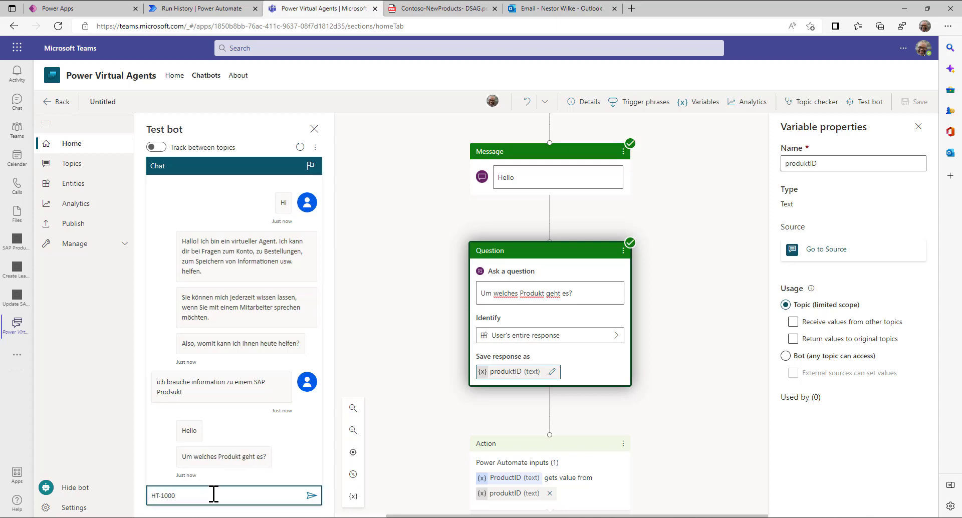
pyautogui.press('Return')
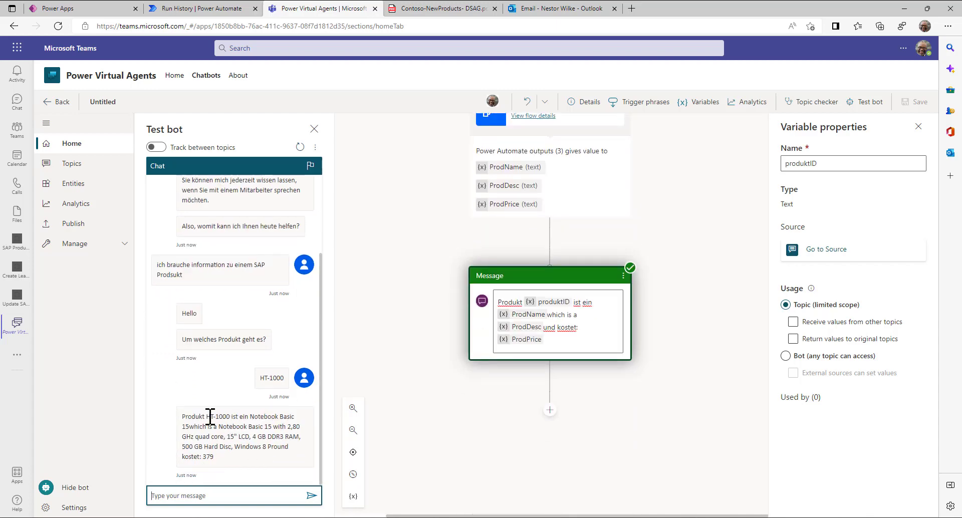
pyautogui.moveTo(206, 418); pyautogui.dragTo(201, 458)
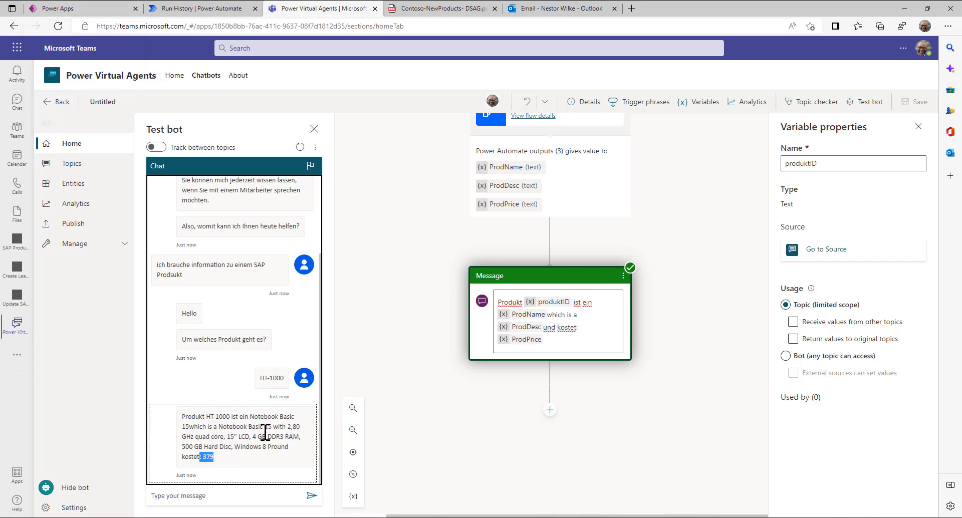
pyautogui.click(57, 9)
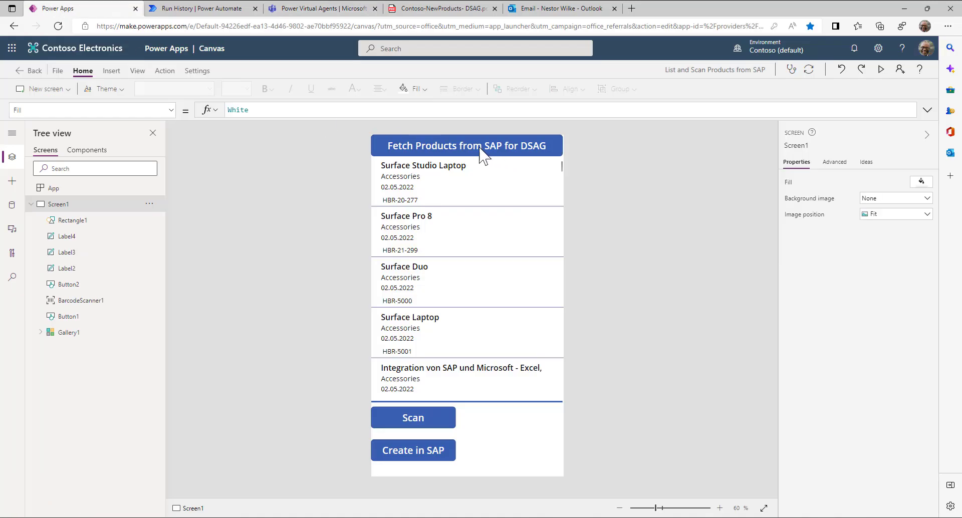
# - Preview the product app, locate the Notebook Basic 15 entry for HT-1000, and return to the bot
pyautogui.click(880, 69)
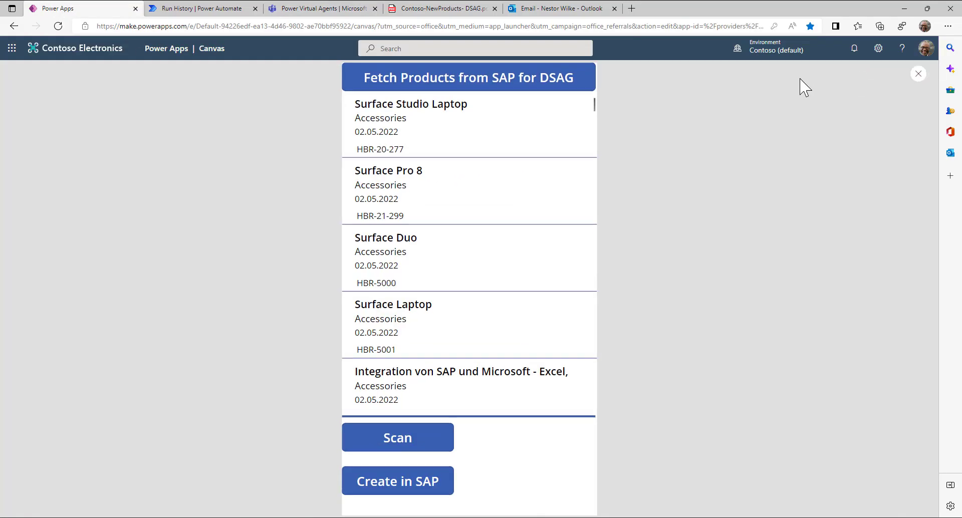
pyautogui.scroll(-5, 434, 276)
pyautogui.scroll(-1, 434, 271)
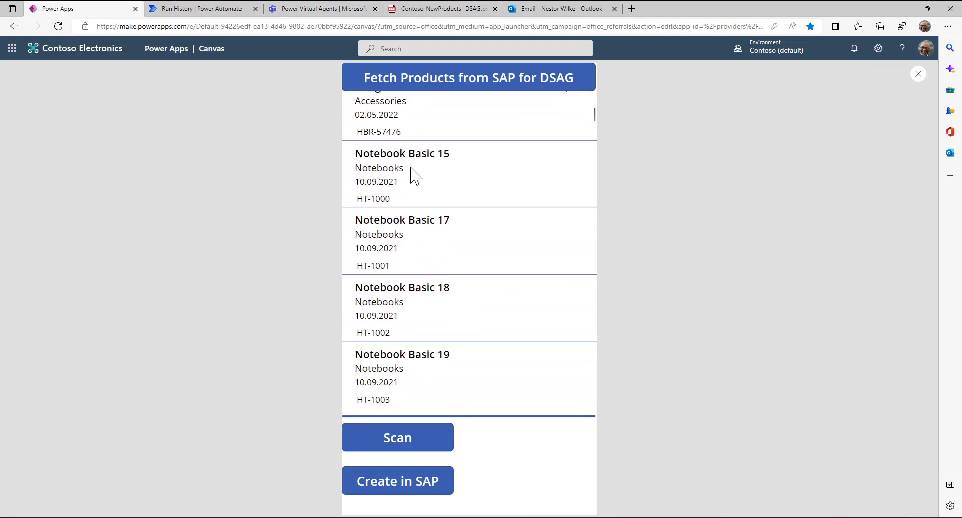
pyautogui.moveTo(370, 155); pyautogui.dragTo(407, 193)
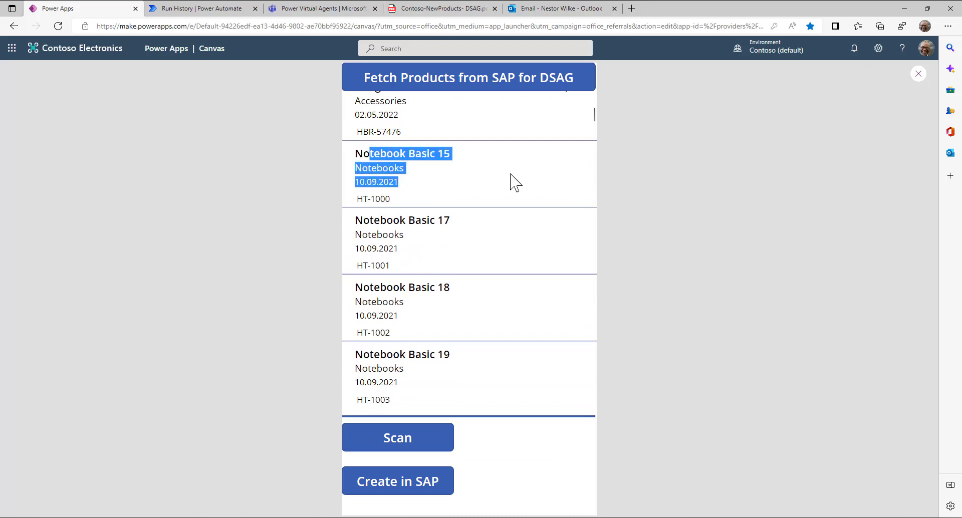
pyautogui.click(316, 8)
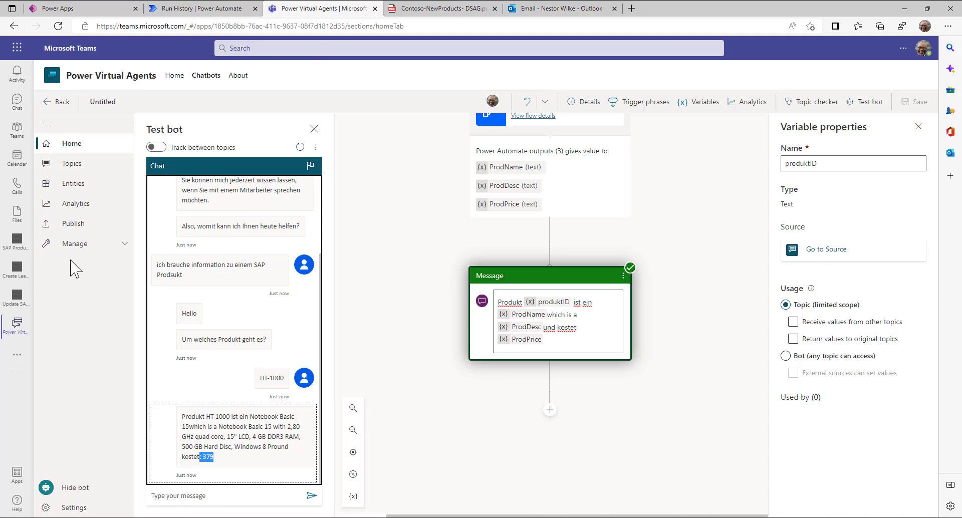
# - Publish the latest DSAG02 bot content and add the bot as an app in Microsoft Teams
pyautogui.click(70, 226)
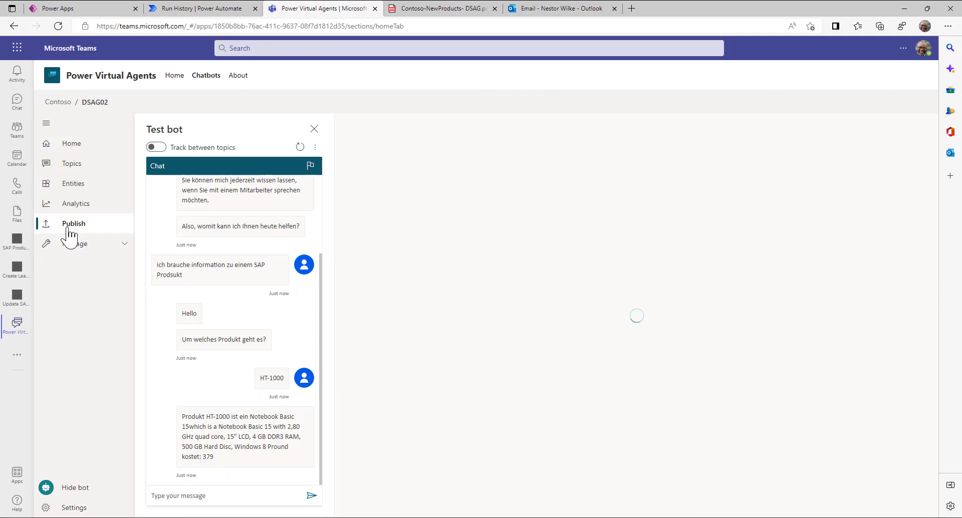
pyautogui.click(381, 198)
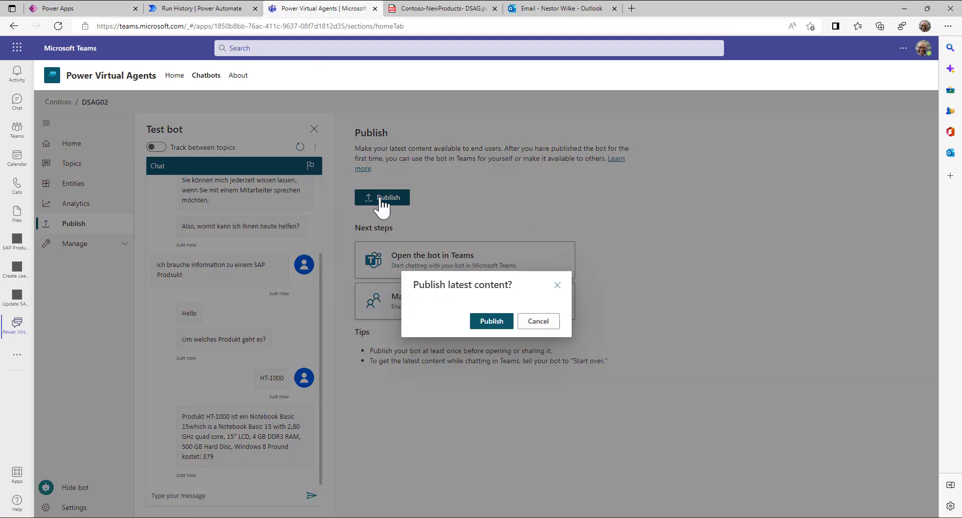
pyautogui.click(493, 323)
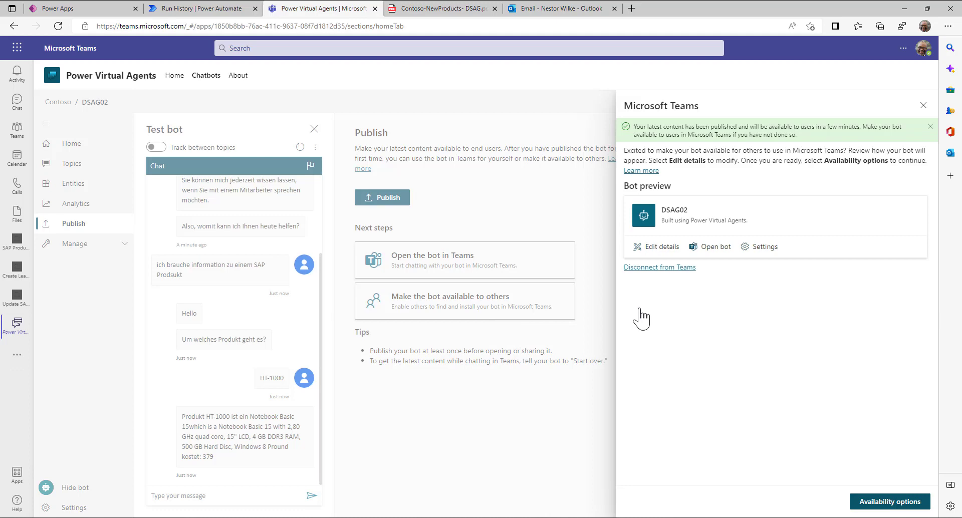
pyautogui.click(711, 248)
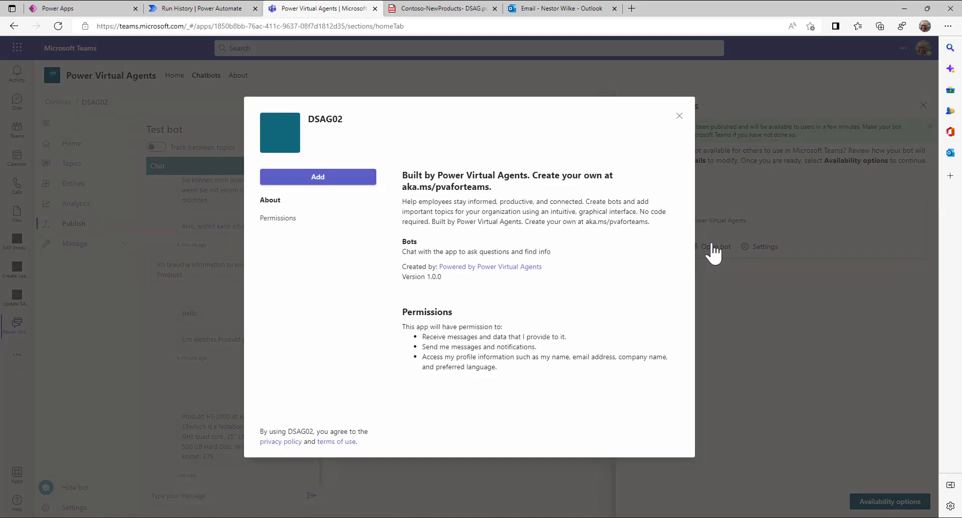
pyautogui.click(323, 177)
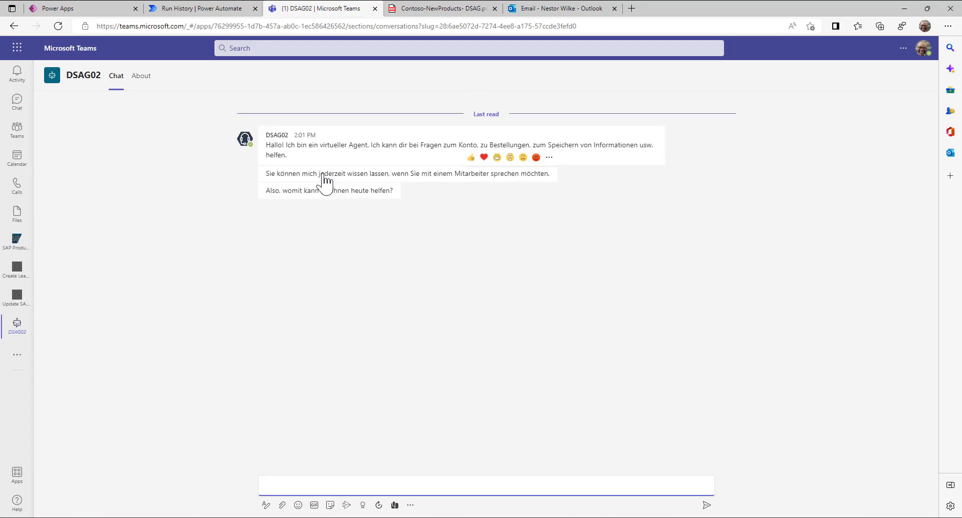
# - Send 'Materiel' and then 'sAP' to the DSAG02 bot to start the product topic
pyautogui.write('matrial')
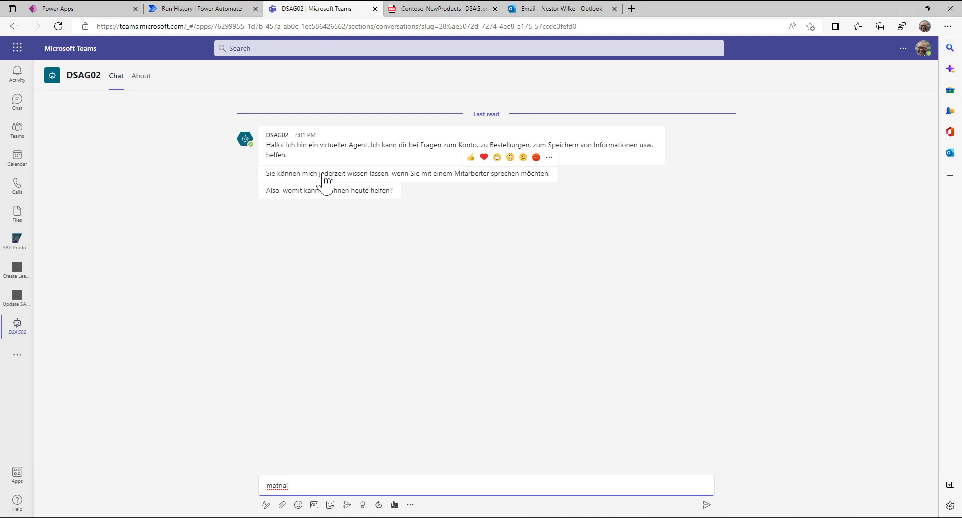
pyautogui.hotkey('ctrl', 'a')
pyautogui.write('Materiel')
pyautogui.press('Return')
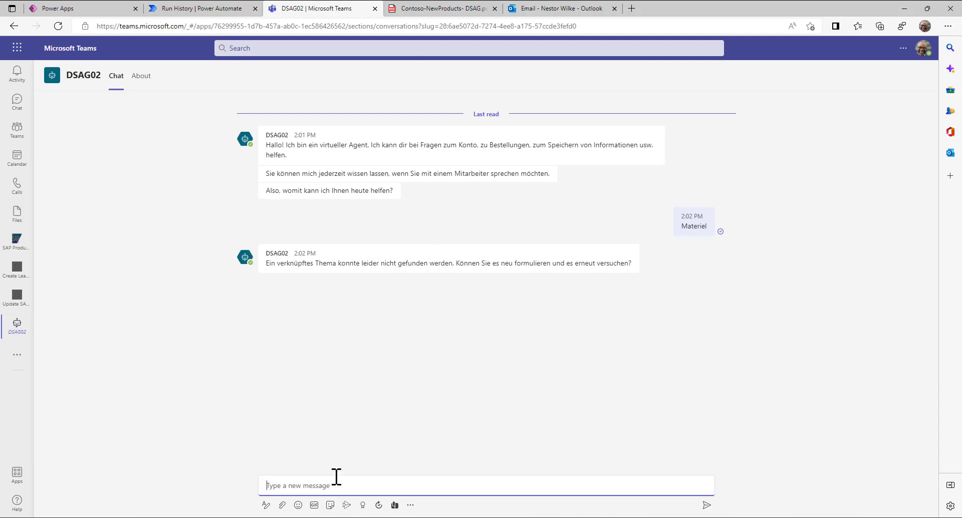
pyautogui.write('sAP')
pyautogui.press('Return')
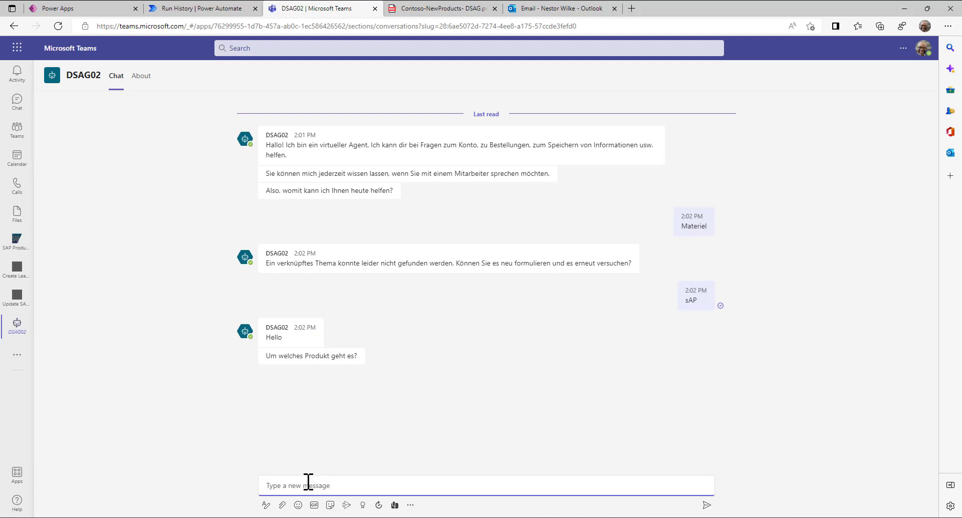
# - Send product ID HT-1000 and highlight the Notebook Basic 15 reply with price 379
pyautogui.write('HT-1000')
pyautogui.press('Return')
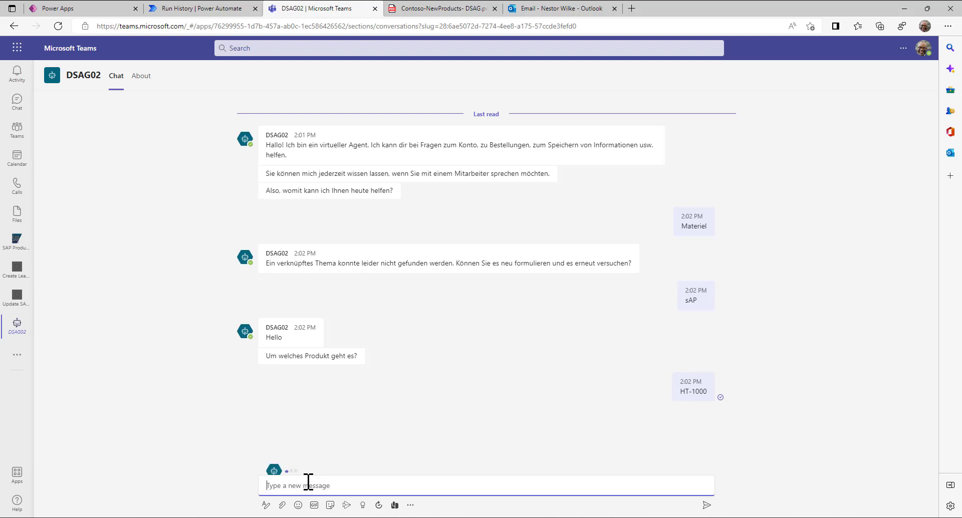
pyautogui.moveTo(417, 439); pyautogui.dragTo(264, 431)
pyautogui.click(333, 456)
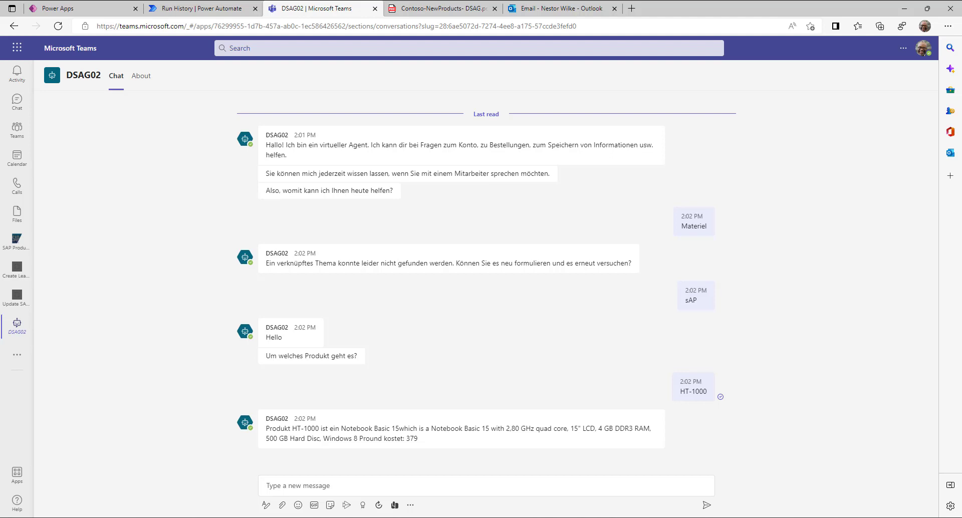
pyautogui.hotkey('alt', 'Tab')
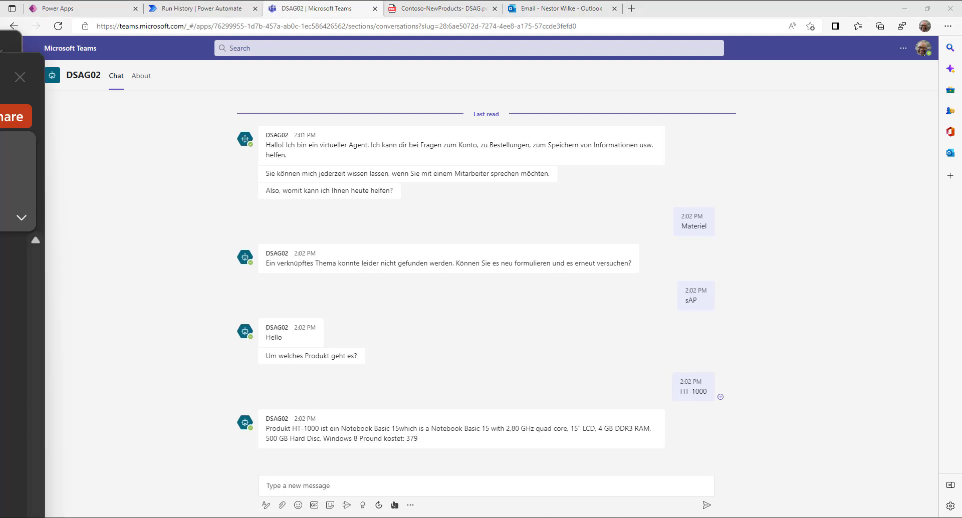
# - Present the NÄCHSTE SCHRITTE slide full screen from the current slide
pyautogui.hotkey('shift', 'F5')
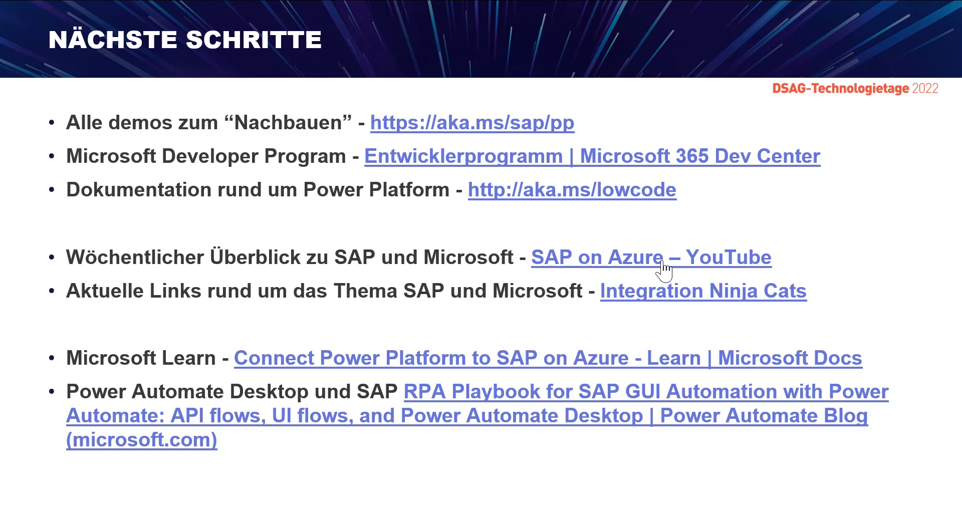
# - Open SAP on Azure episode #90 on YouTube and pause it
pyautogui.click(560, 312)
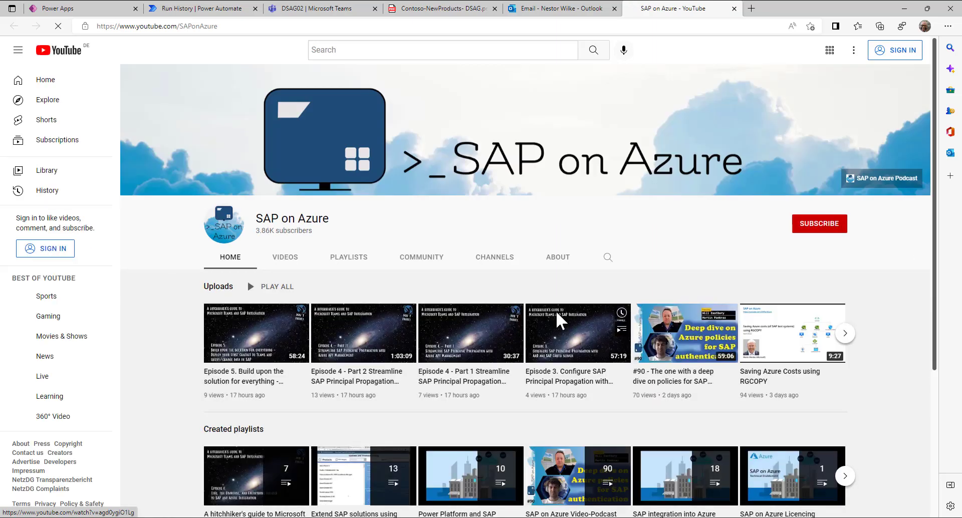
pyautogui.click(690, 383)
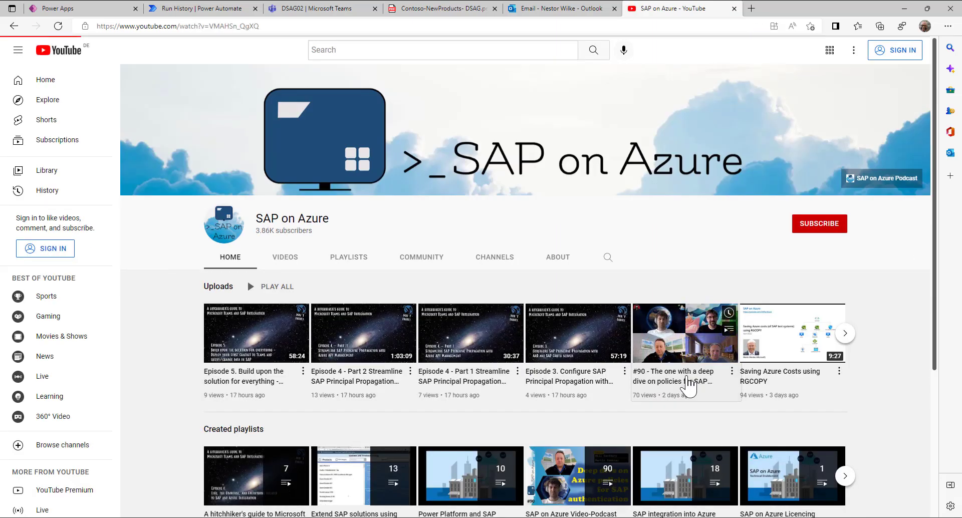
pyautogui.click(59, 425)
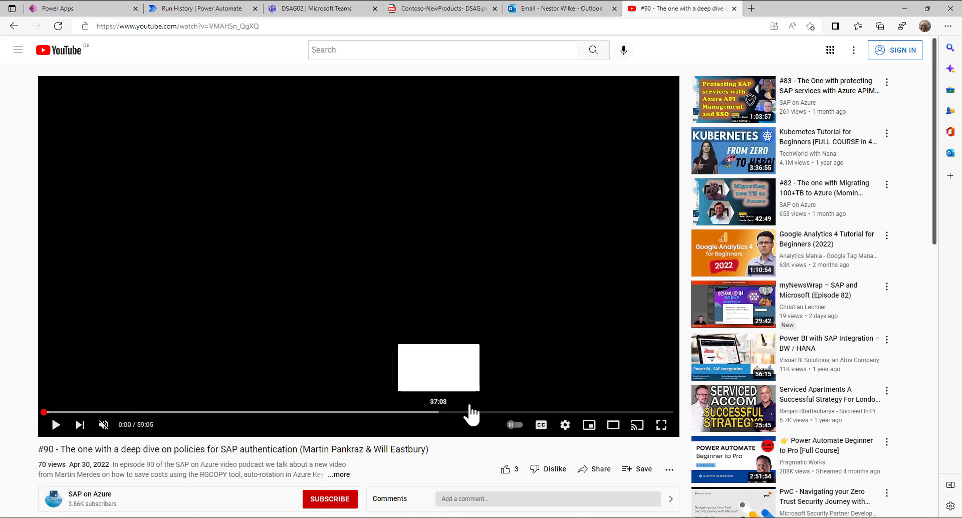
# - Seek the episode to 52:40 for the Power Automate demo, then go back to Power Apps
pyautogui.click(547, 411)
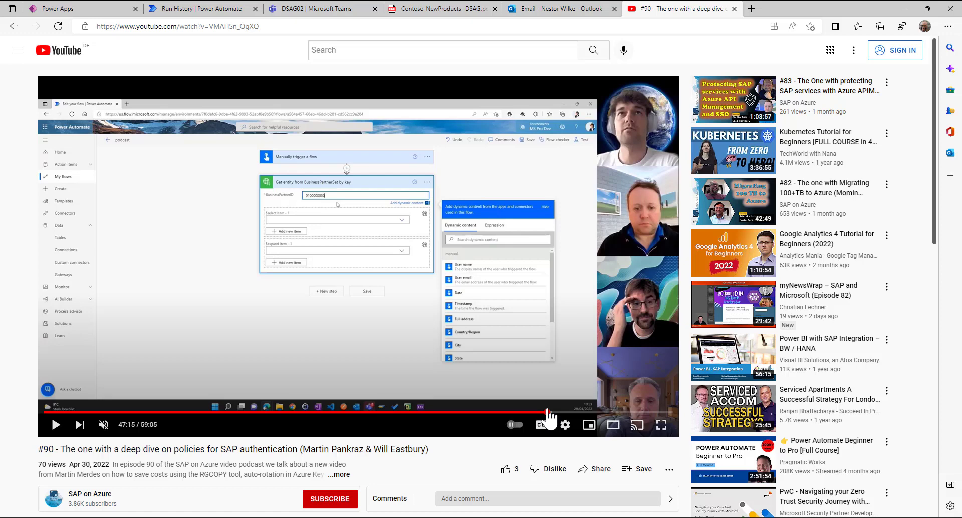
pyautogui.click(585, 412)
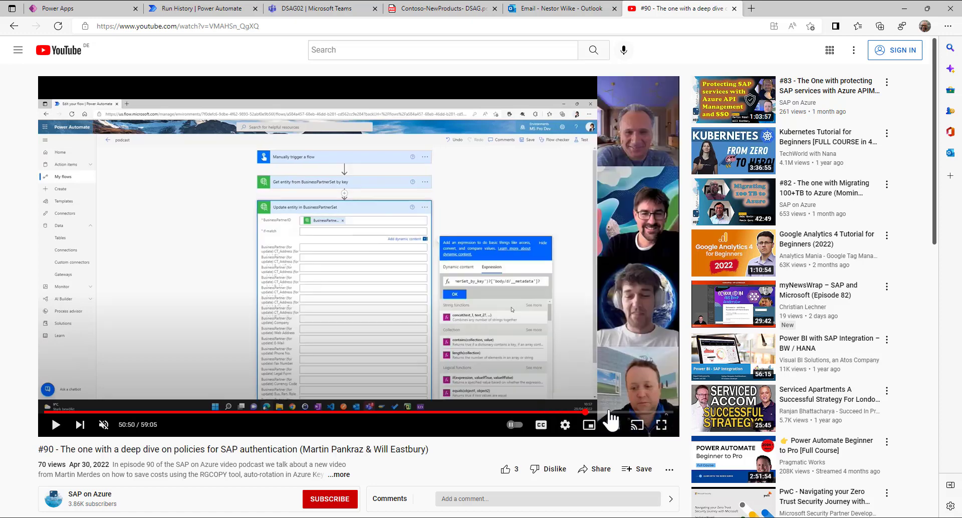
pyautogui.click(608, 412)
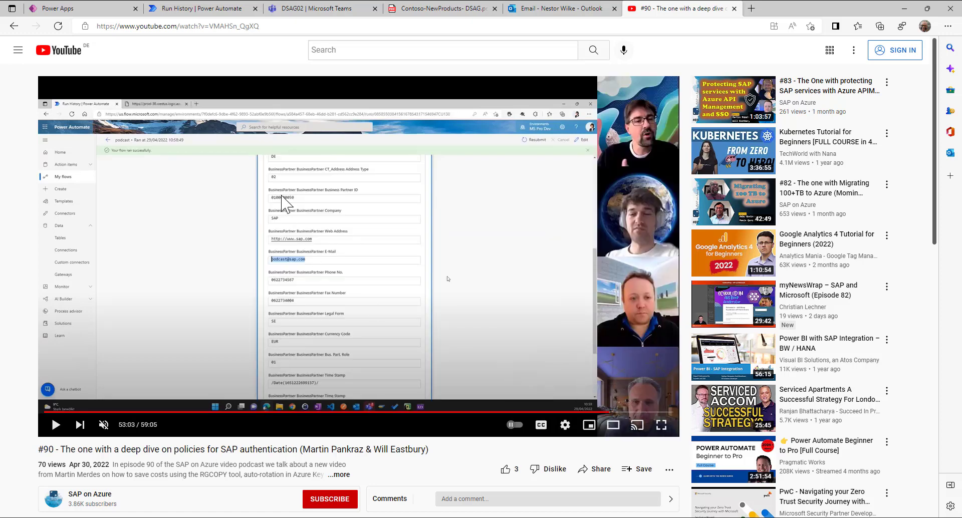
pyautogui.click(600, 413)
pyautogui.click(604, 412)
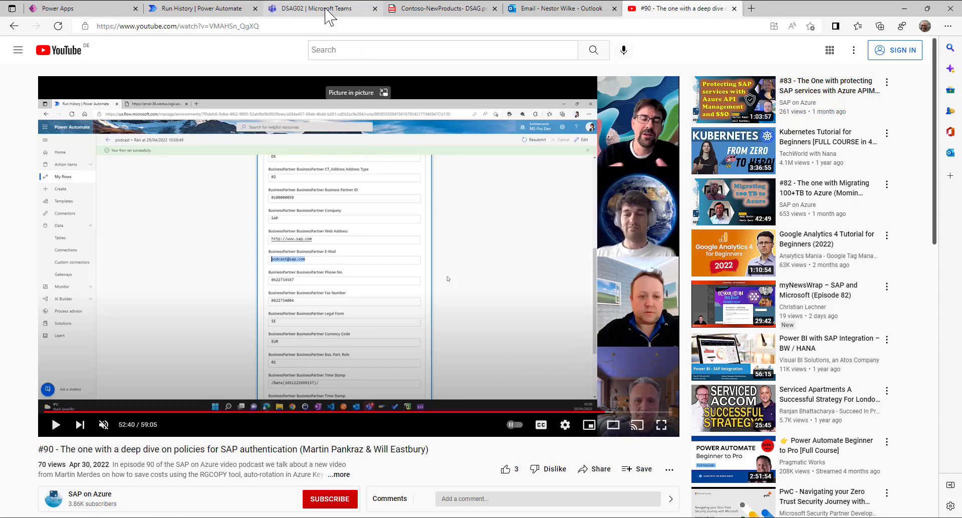
pyautogui.moveTo(326, 16)
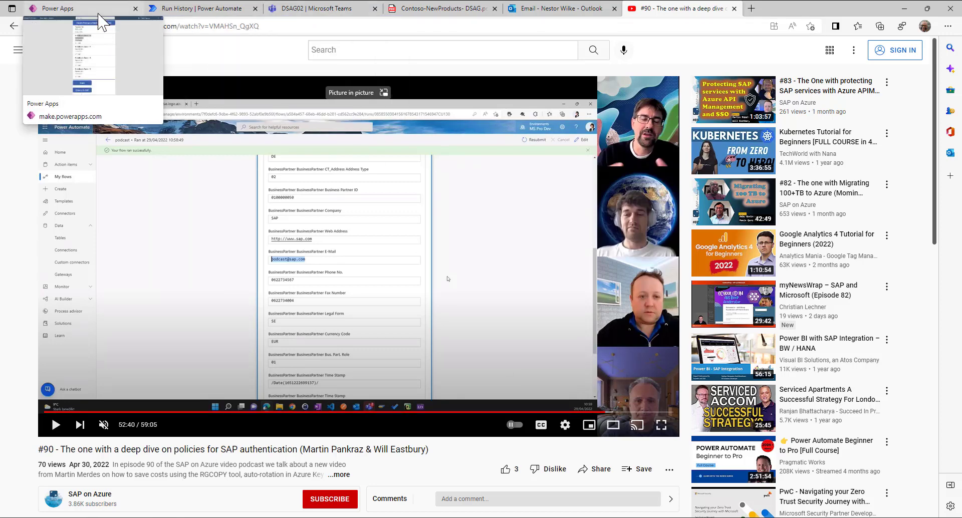
pyautogui.click(81, 8)
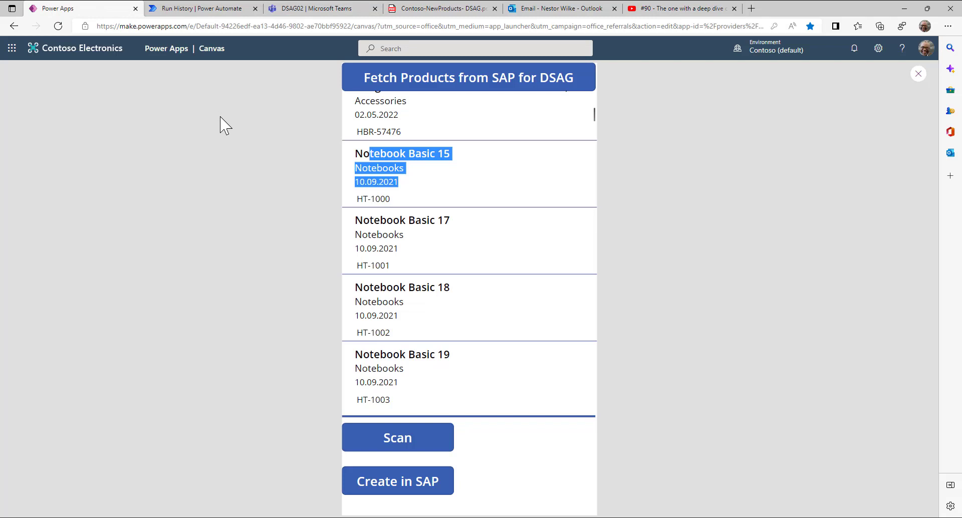